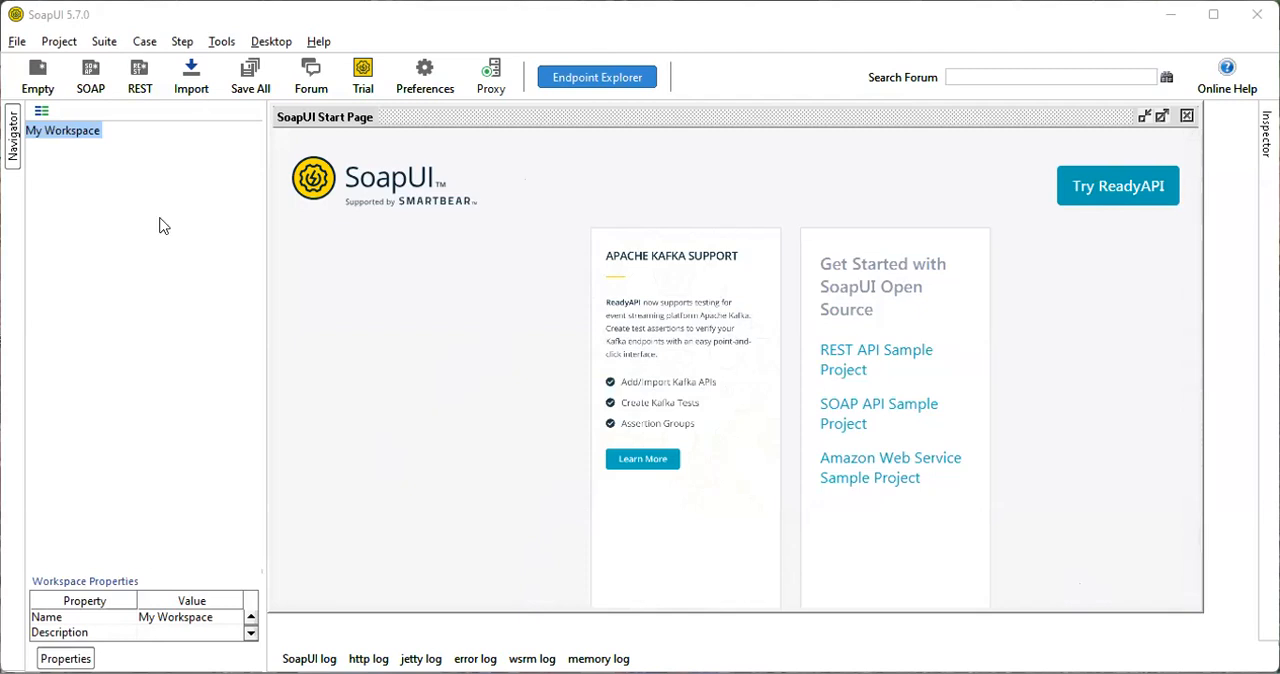
pyautogui.click(89, 86)
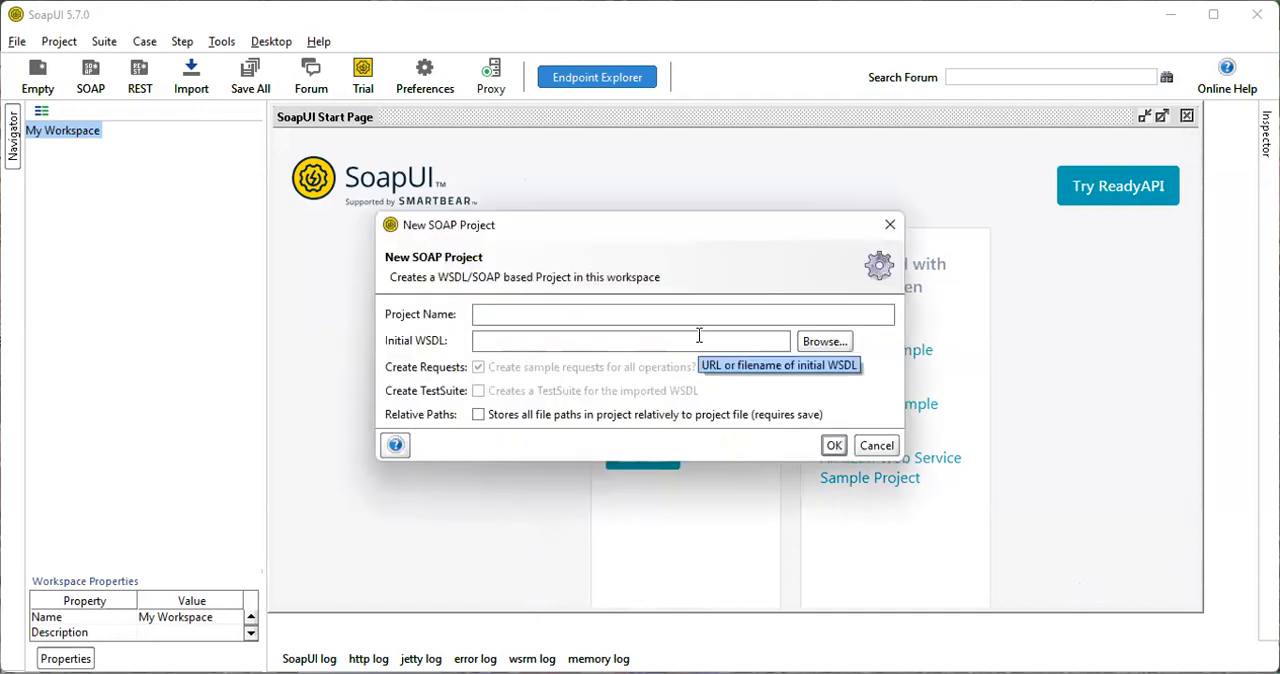
pyautogui.click(889, 228)
pyautogui.click(90, 85)
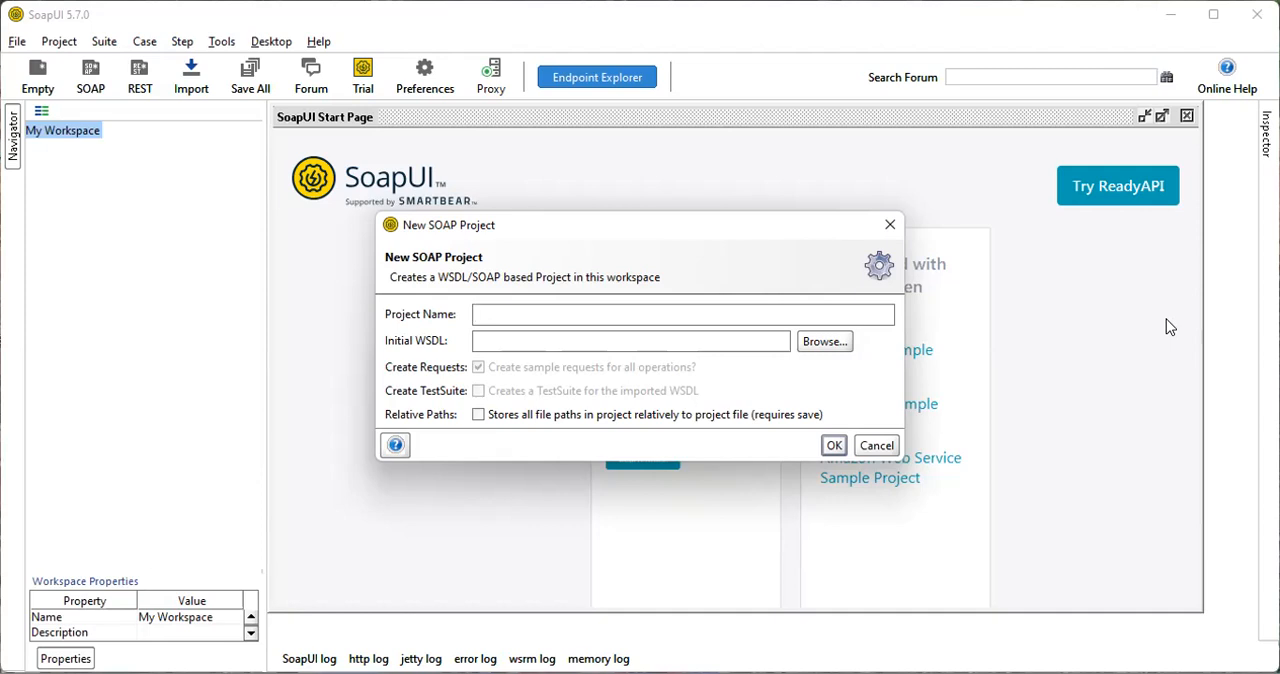
pyautogui.click(890, 225)
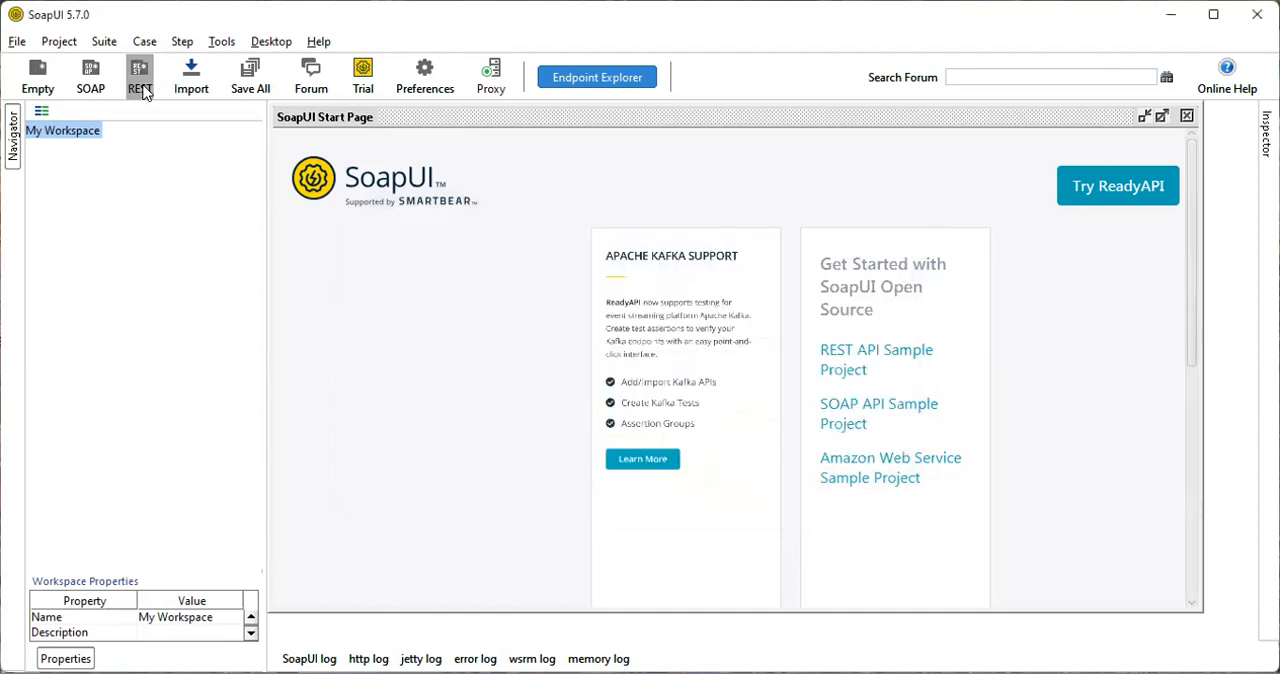
pyautogui.click(140, 78)
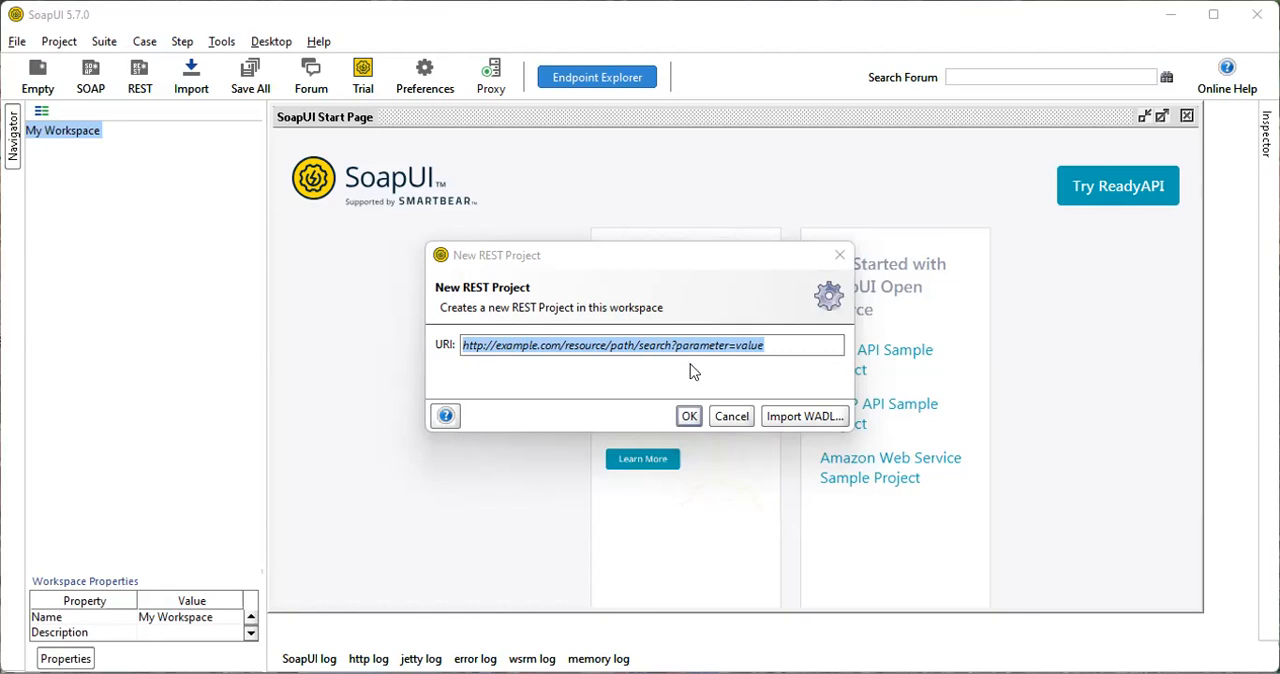
pyautogui.press('BackSpace')
pyautogui.write('https://api.agify.io?name=bella')
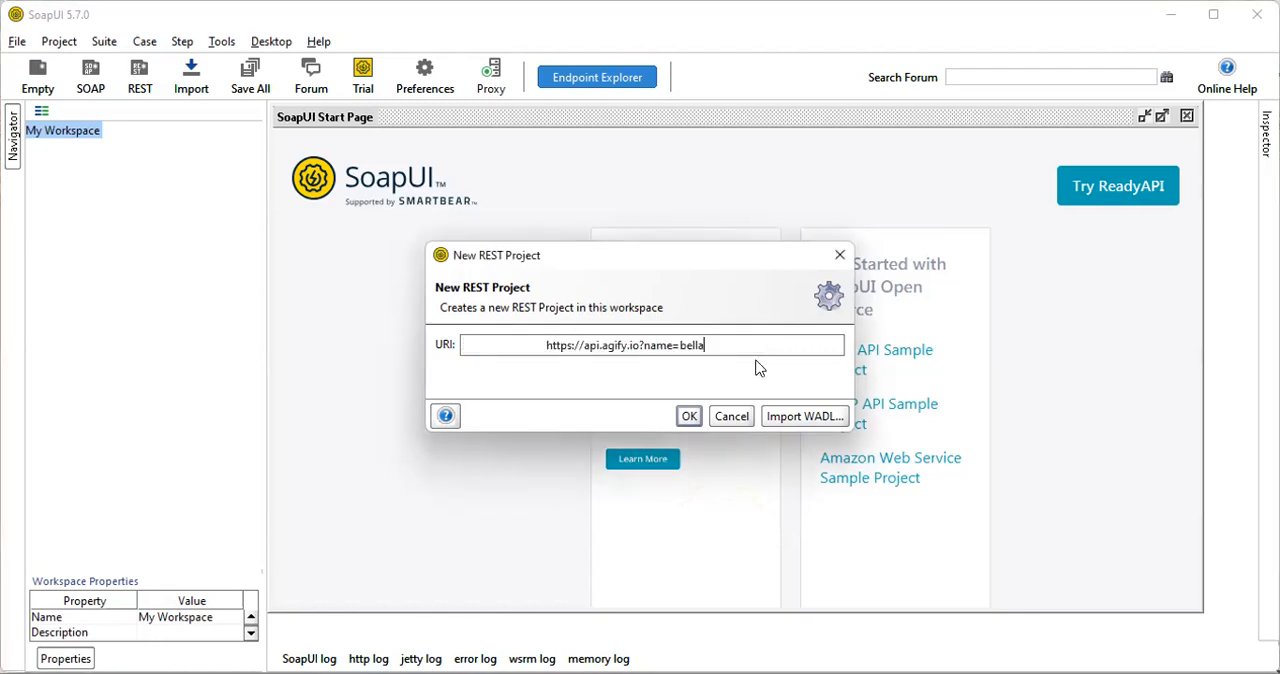
pyautogui.click(686, 420)
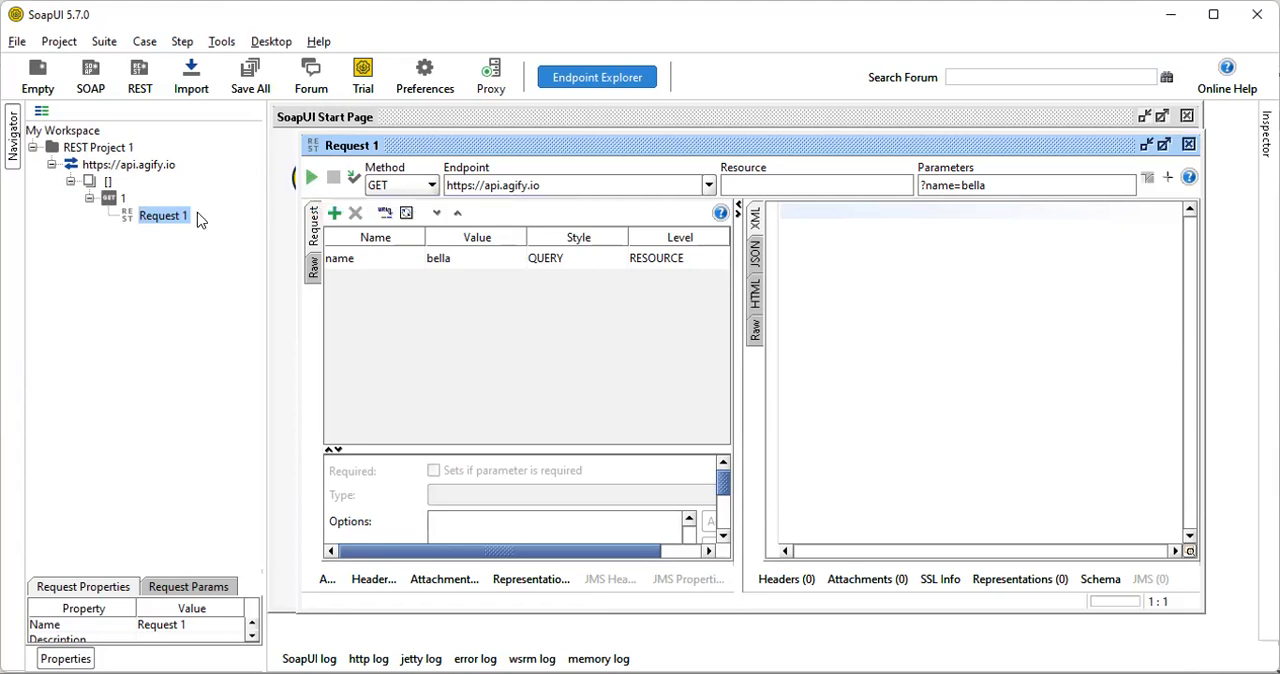
pyautogui.rightClick(110, 198)
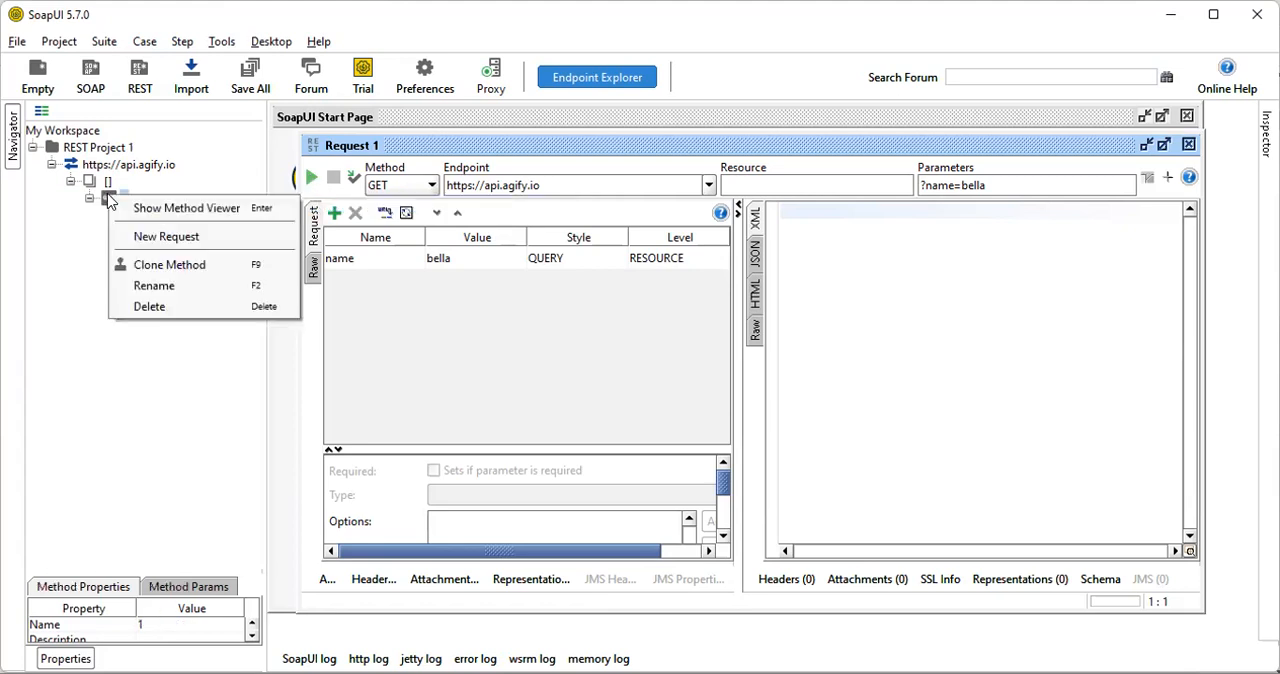
pyautogui.click(168, 237)
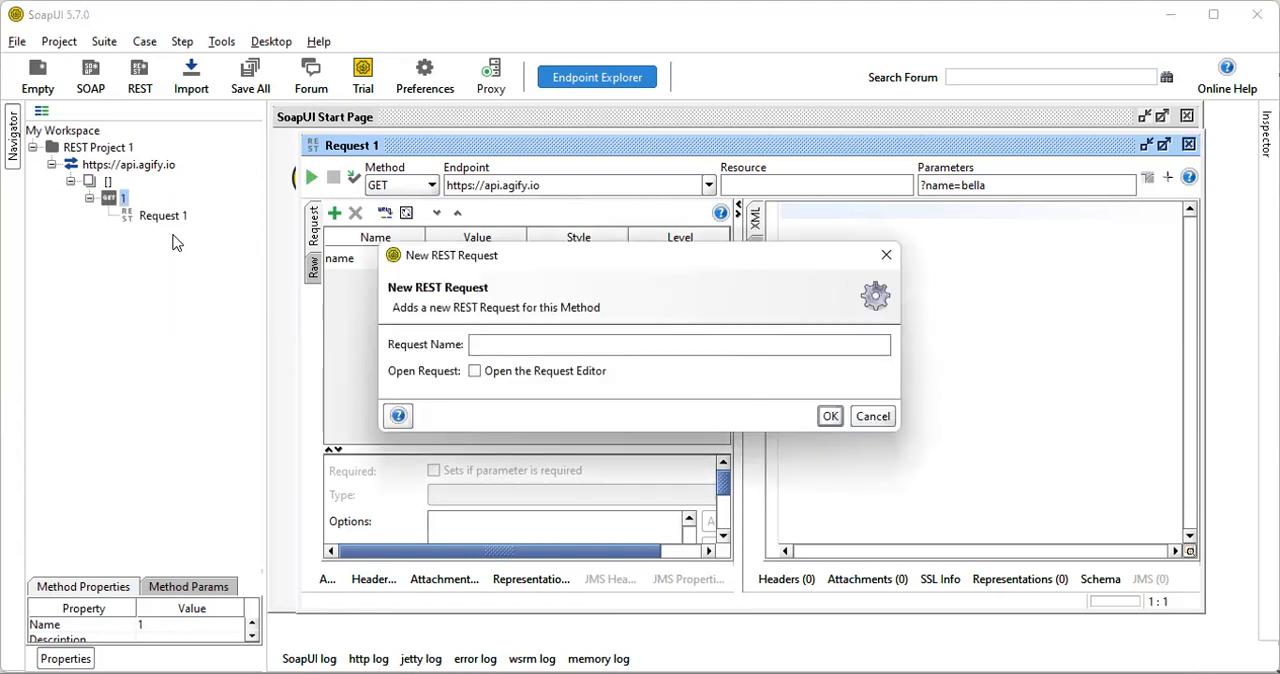
pyautogui.click(871, 416)
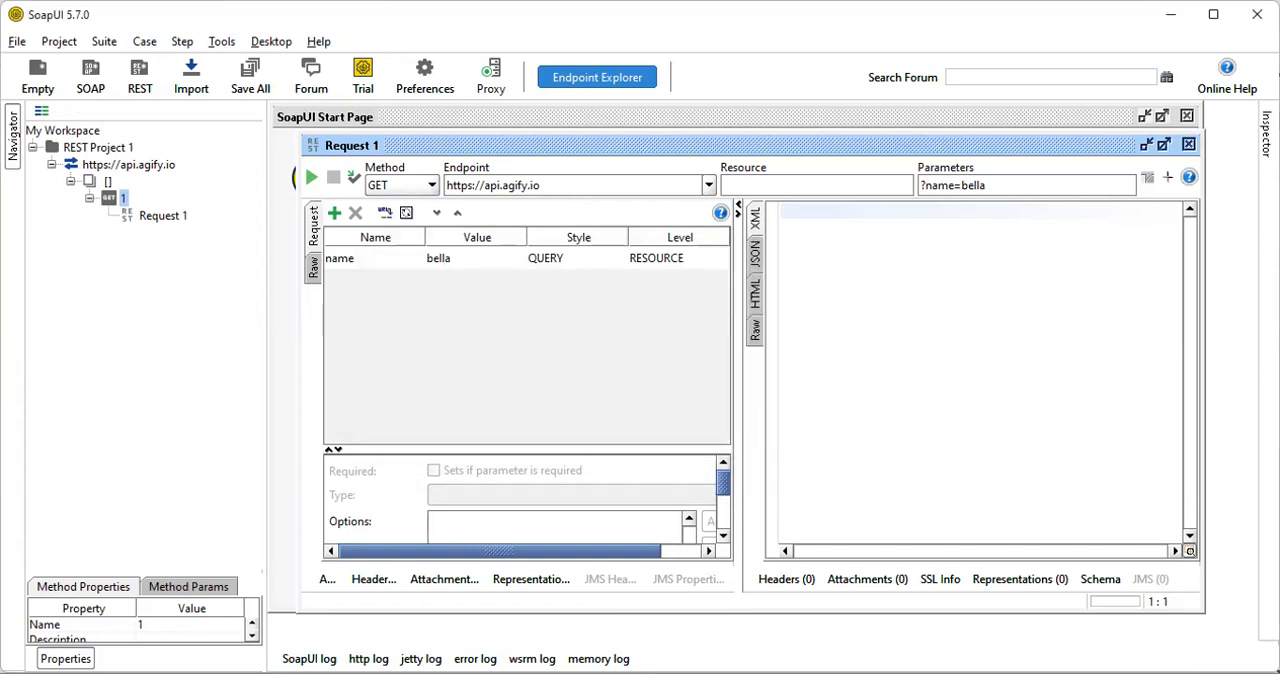
pyautogui.click(150, 88)
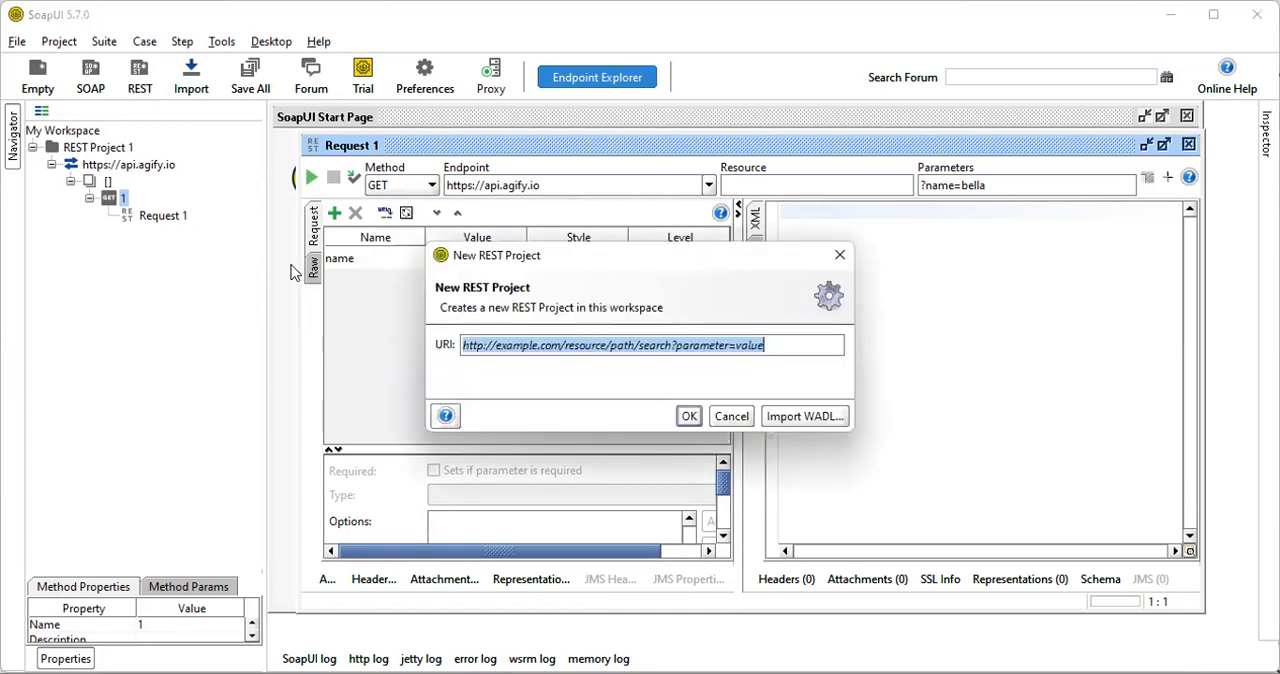
pyautogui.click(840, 257)
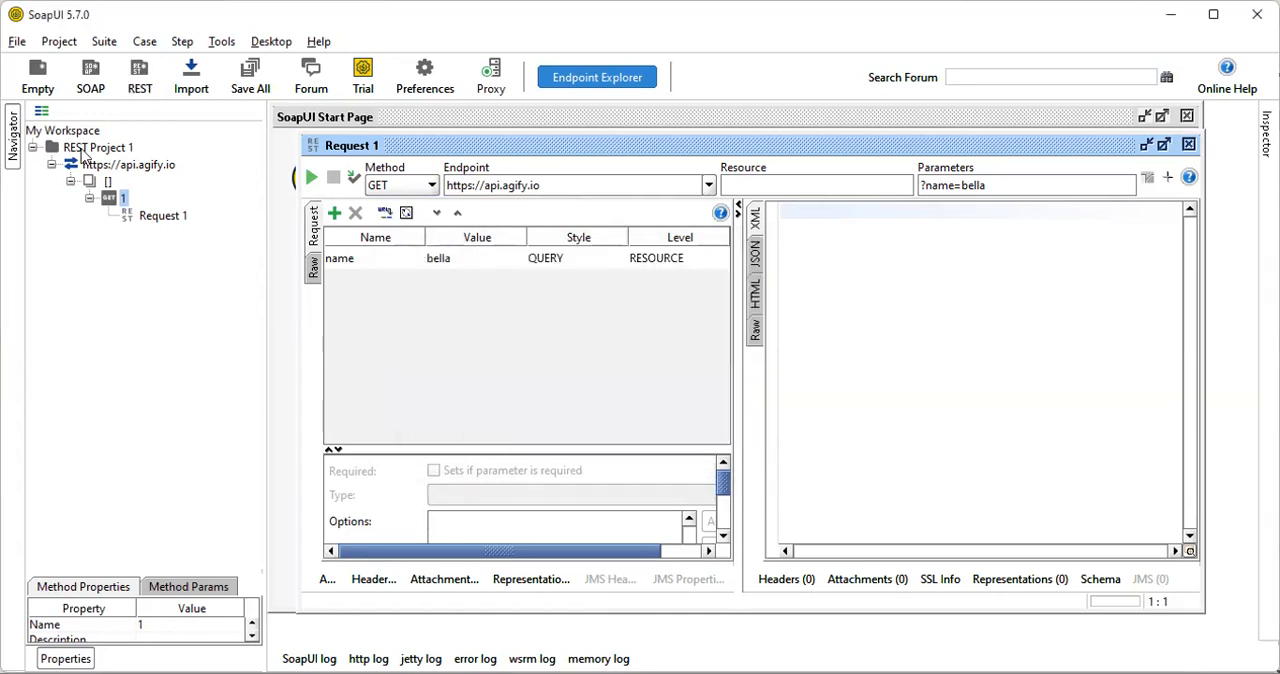
pyautogui.rightClick(85, 148)
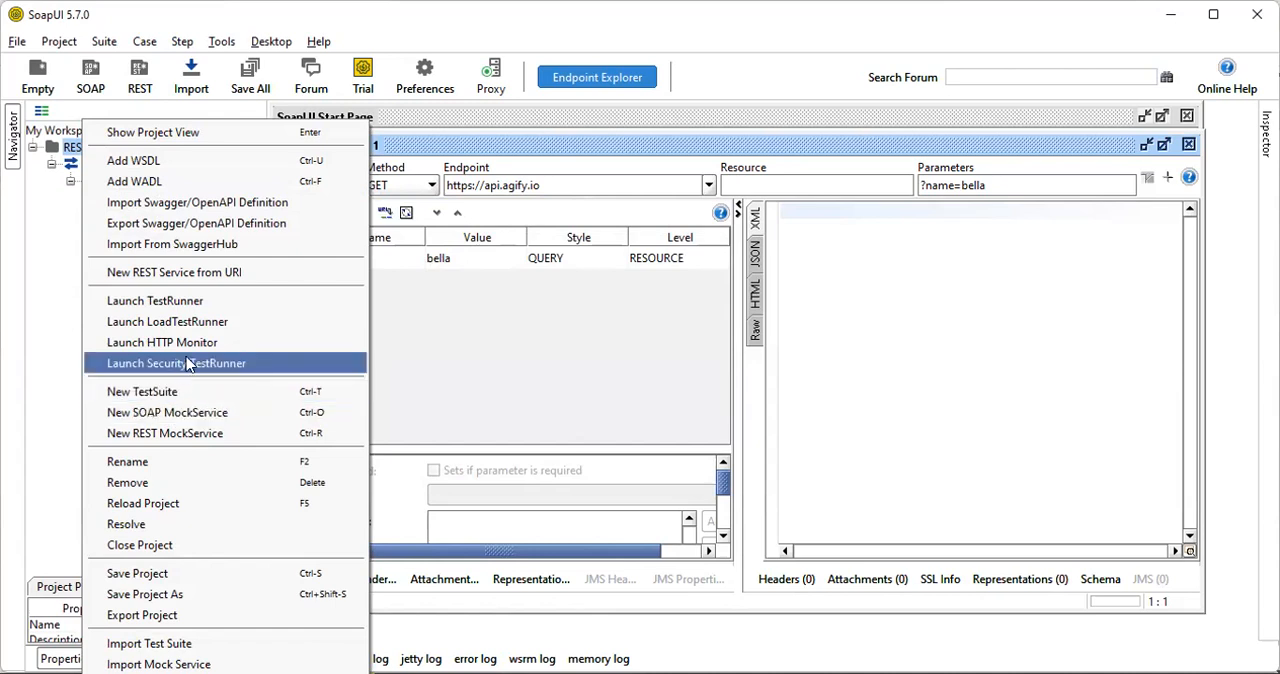
pyautogui.click(186, 262)
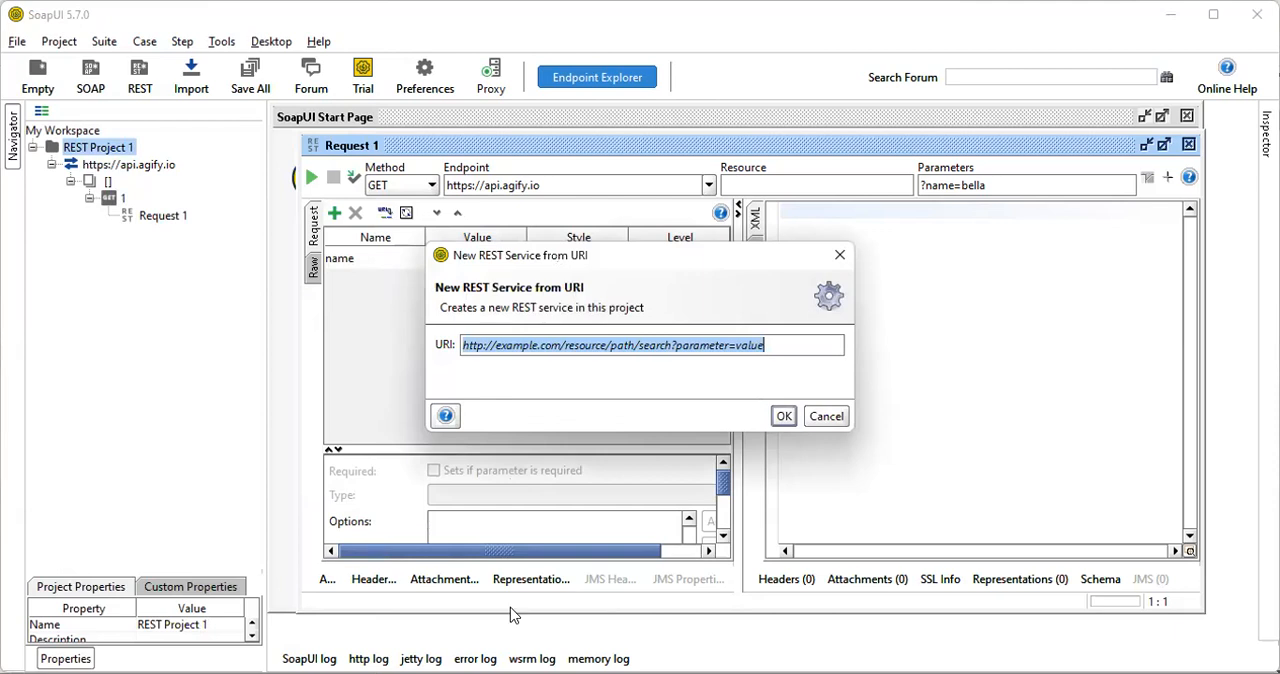
pyautogui.hotkey('alt', 'Tab')
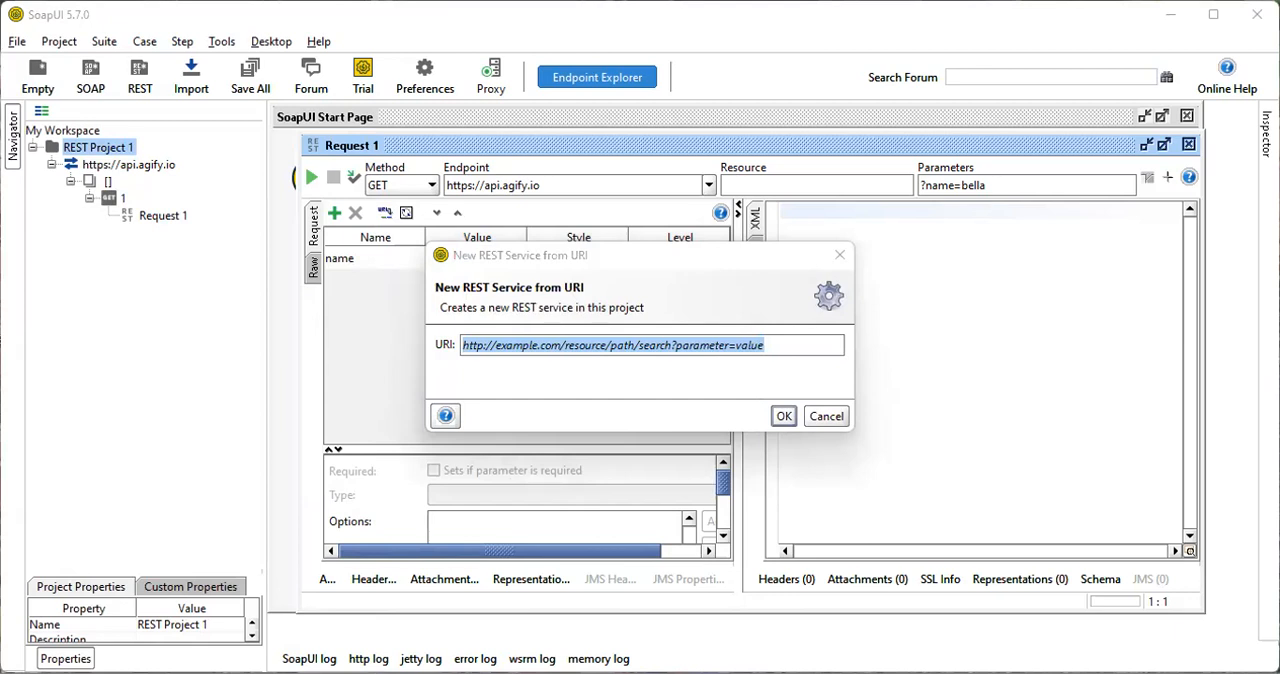
pyautogui.click(557, 371)
pyautogui.write('https://archive.org/metadata/TheAdventuresOfTomSawyer_201303')
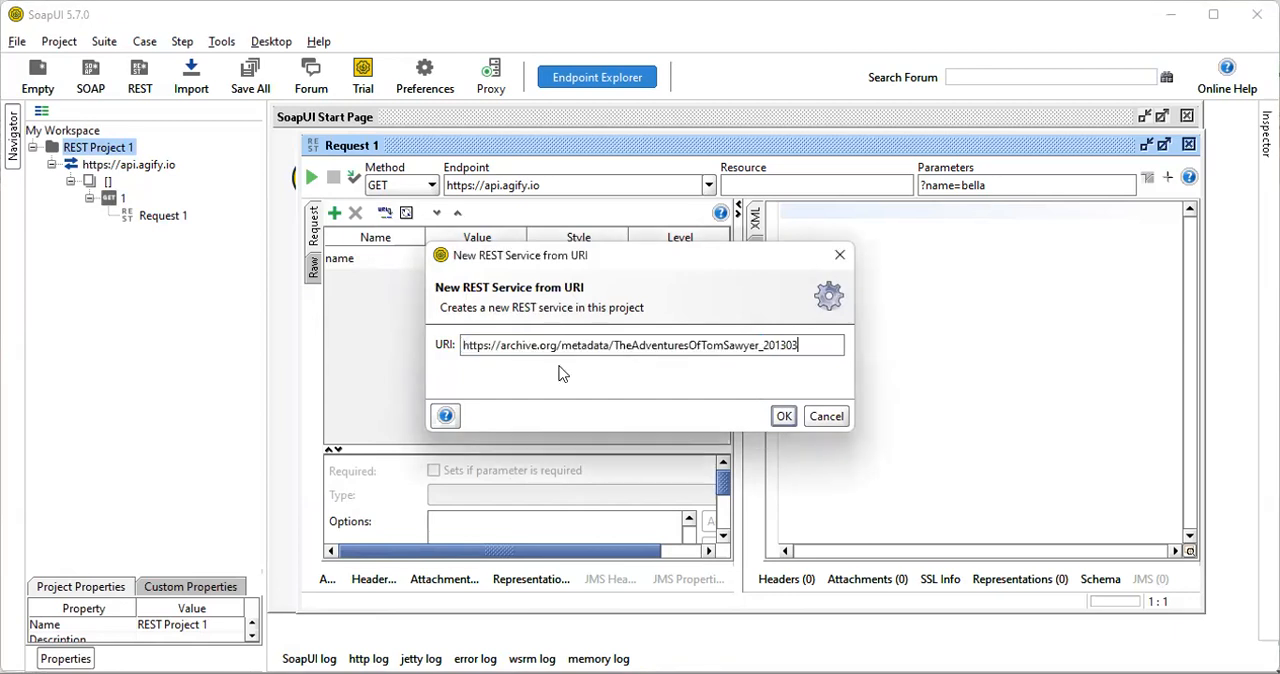
pyautogui.click(780, 416)
pyautogui.rightClick(90, 148)
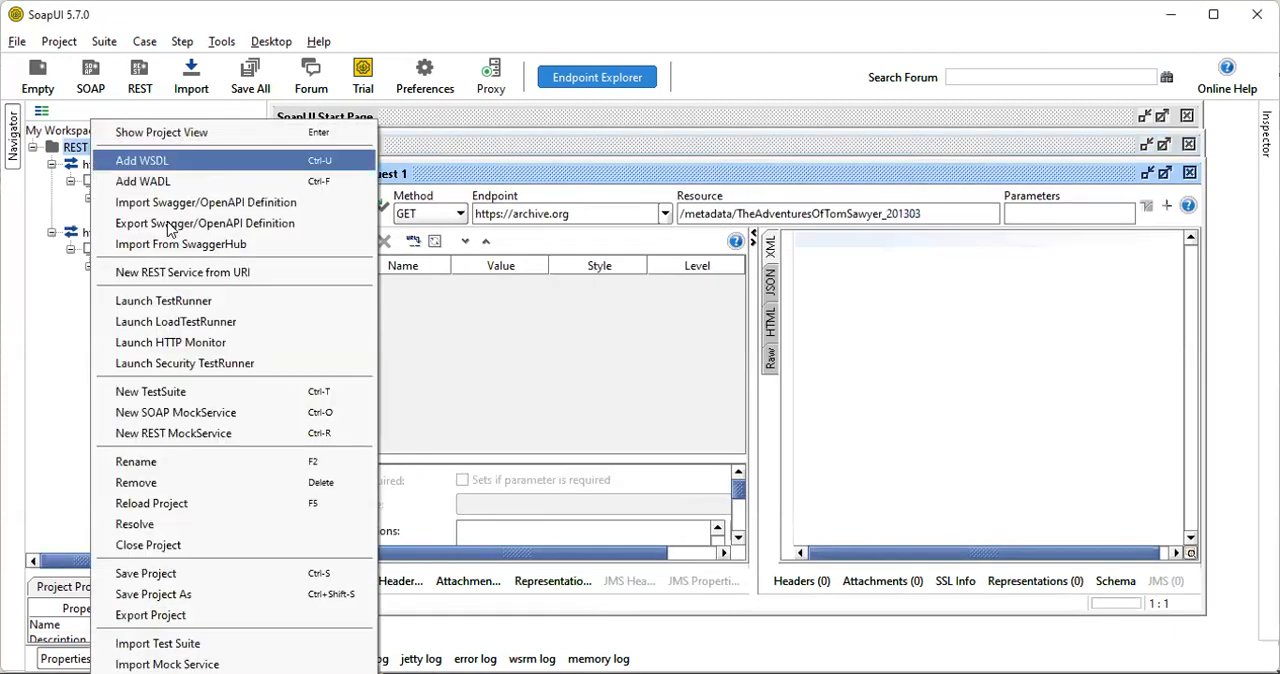
pyautogui.click(188, 268)
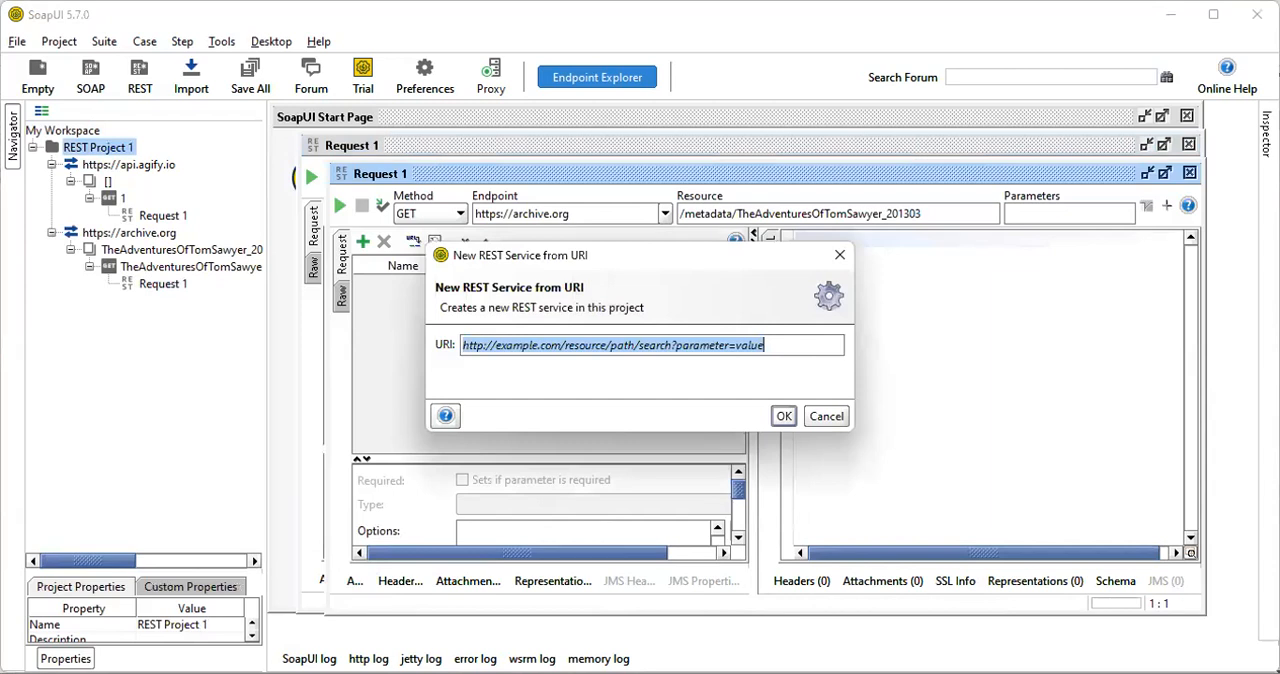
pyautogui.hotkey('alt', 'Tab')
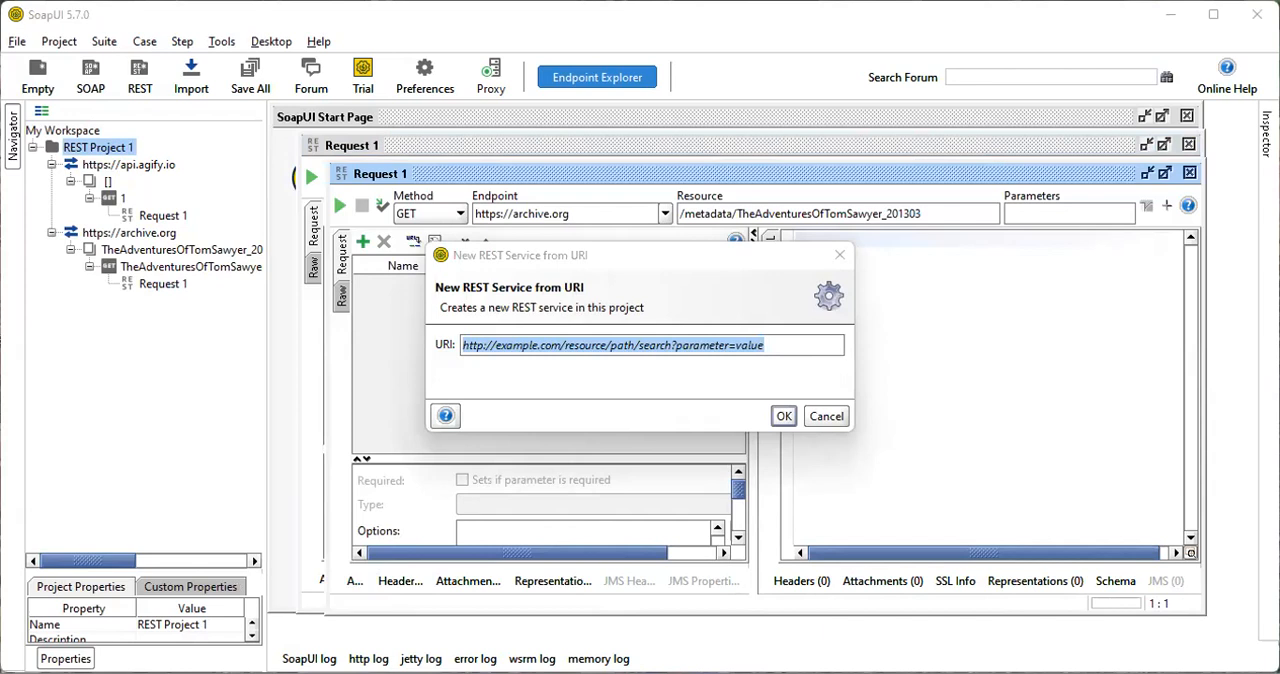
pyautogui.click(760, 385)
pyautogui.write('https://www.boredapi.com/api/activity')
pyautogui.click(784, 416)
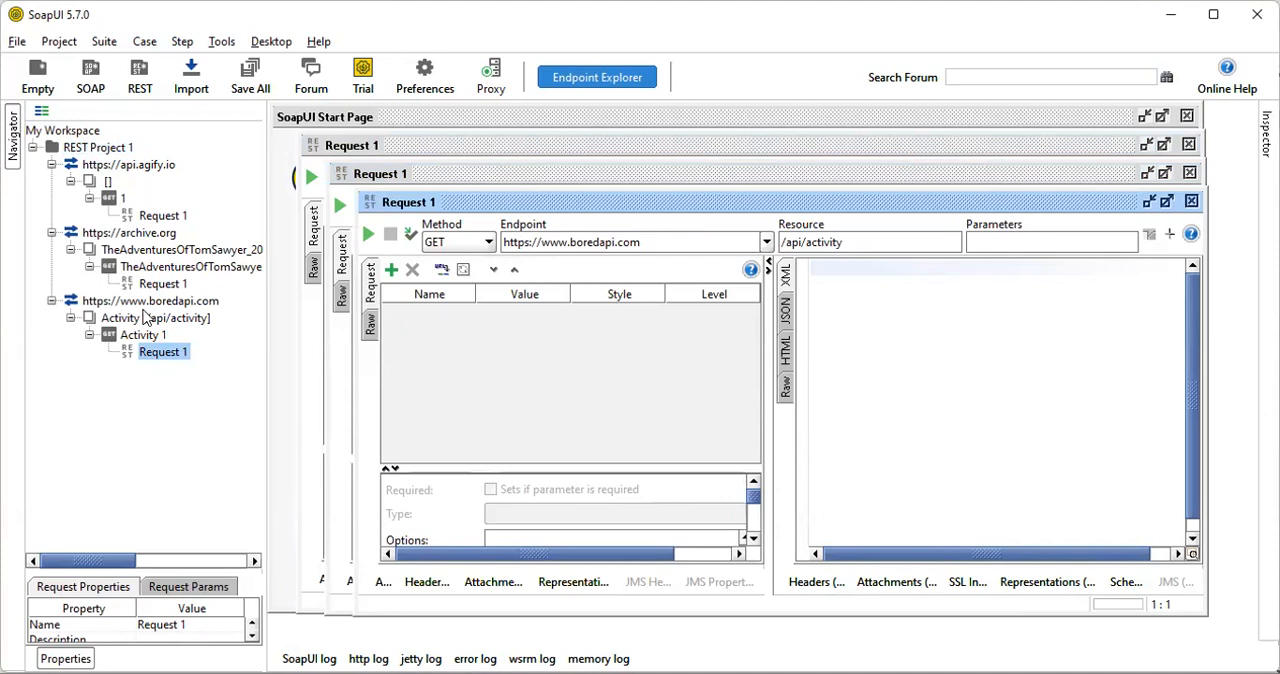
pyautogui.rightClick(82, 147)
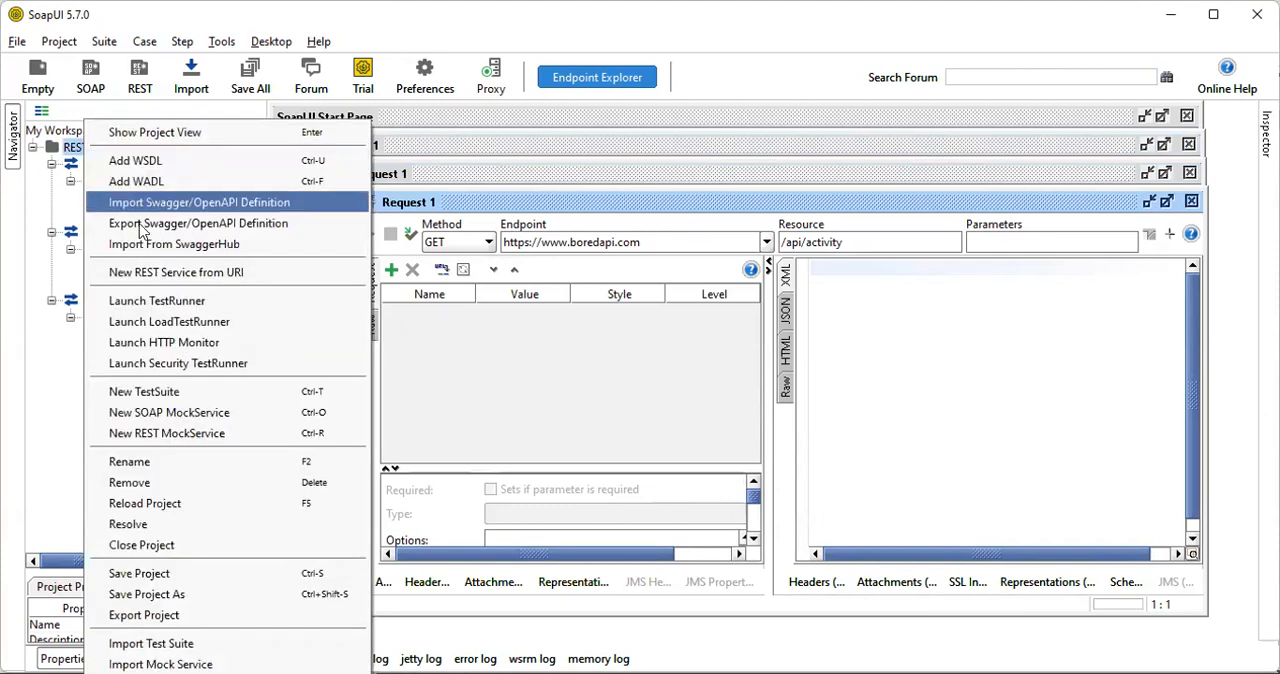
pyautogui.click(163, 273)
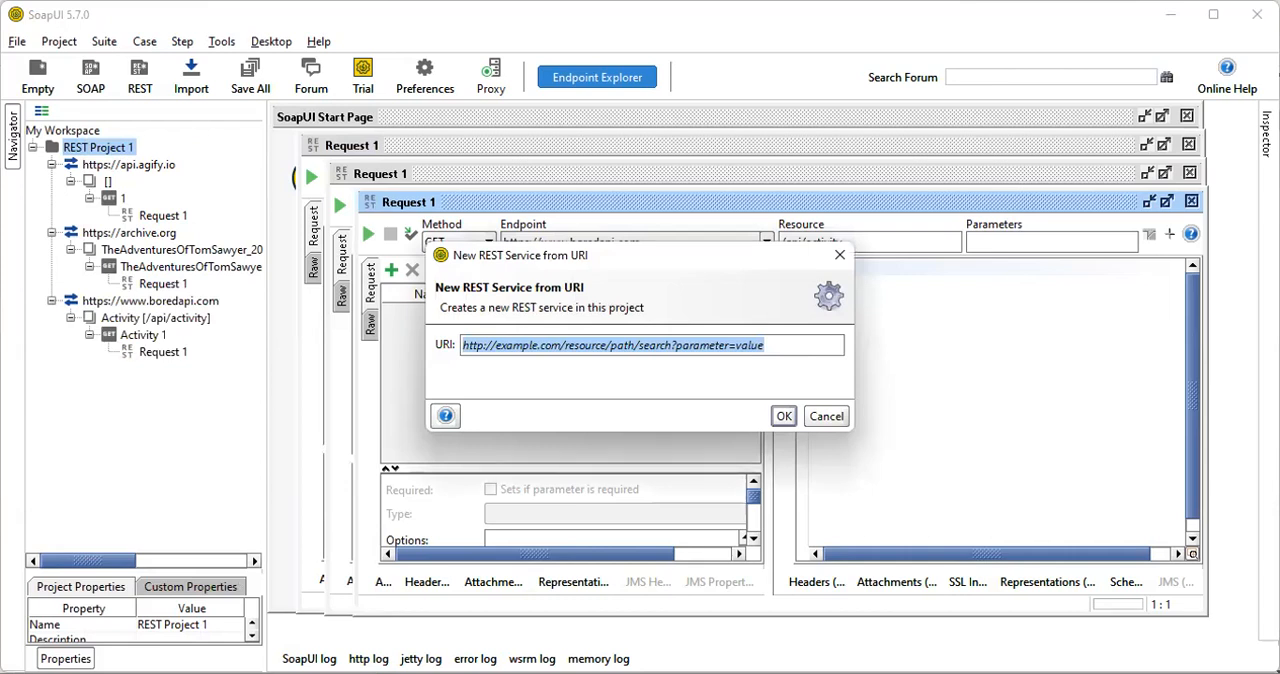
pyautogui.press('BackSpace')
pyautogui.write('https://www.thecocktaildb.com/api/json/v1/1/search.php?s=margarita')
pyautogui.click(779, 418)
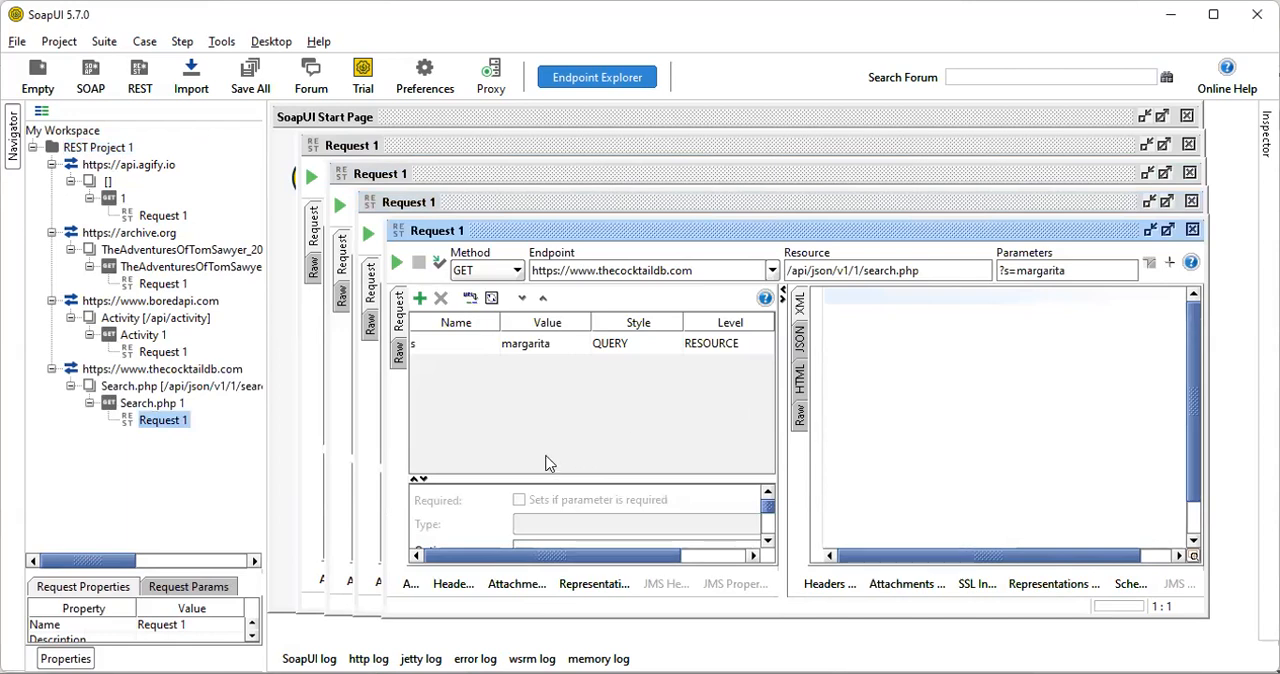
pyautogui.click(450, 146)
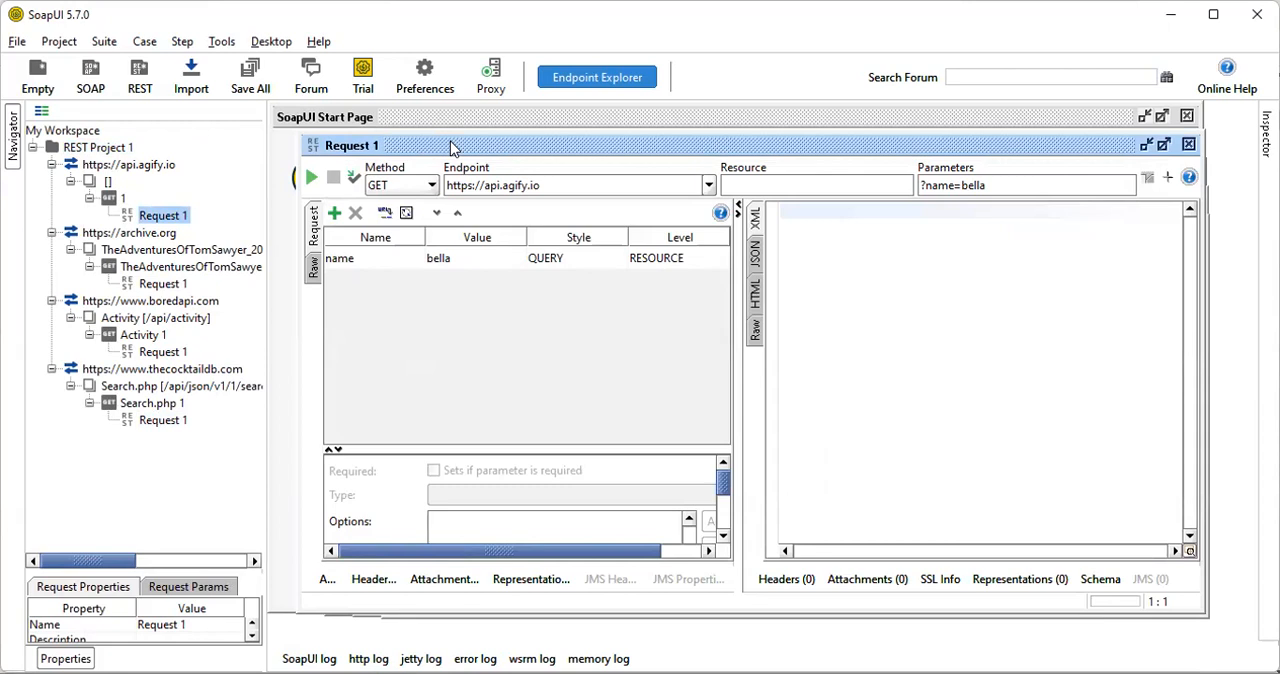
pyautogui.rightClick(86, 150)
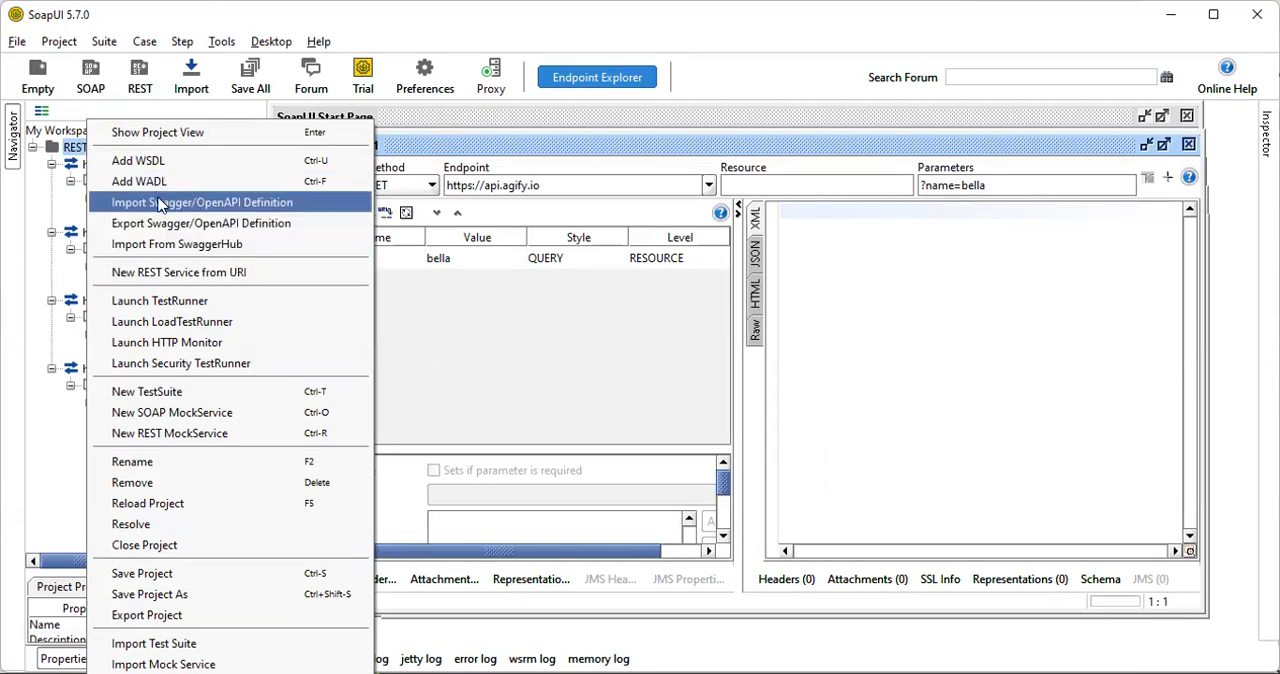
pyautogui.rightClick(110, 165)
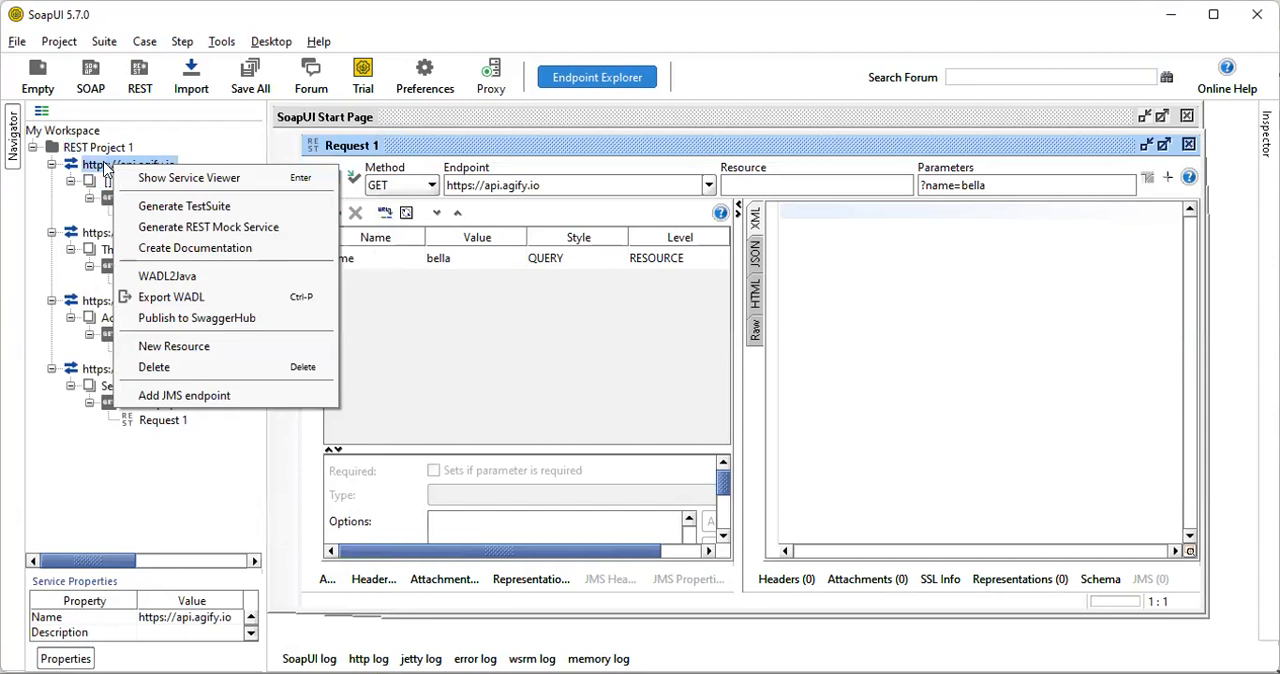
pyautogui.click(155, 208)
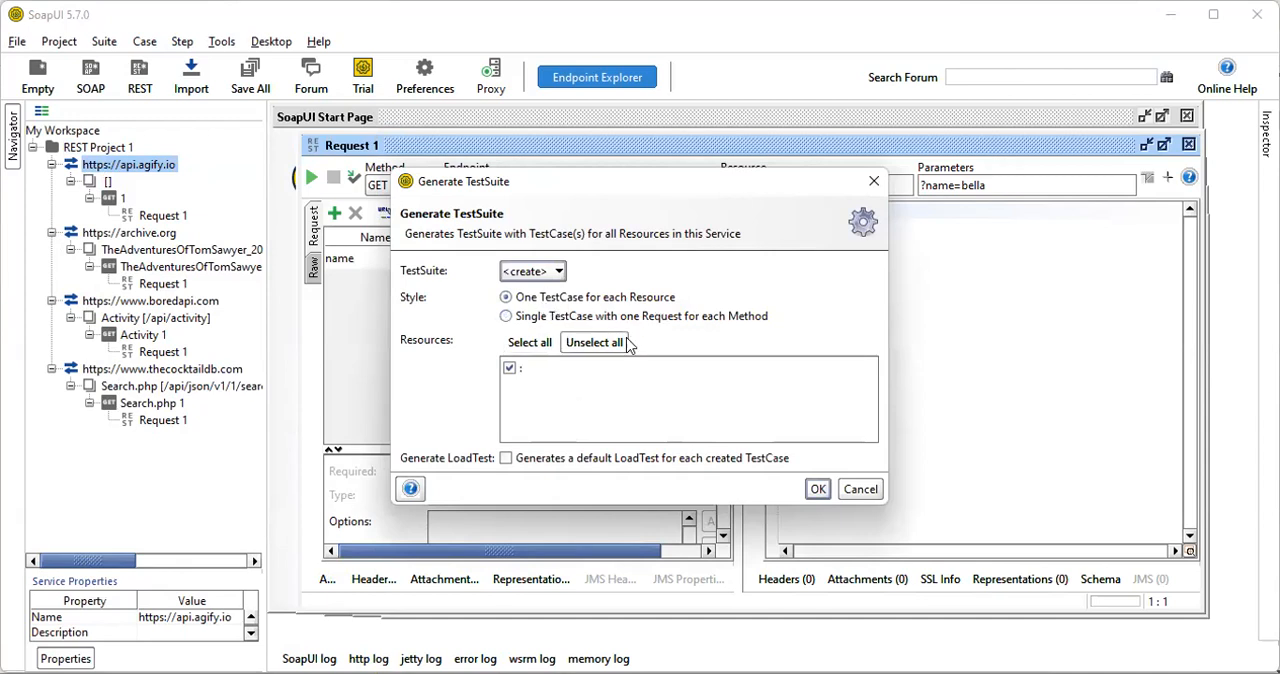
pyautogui.click(819, 491)
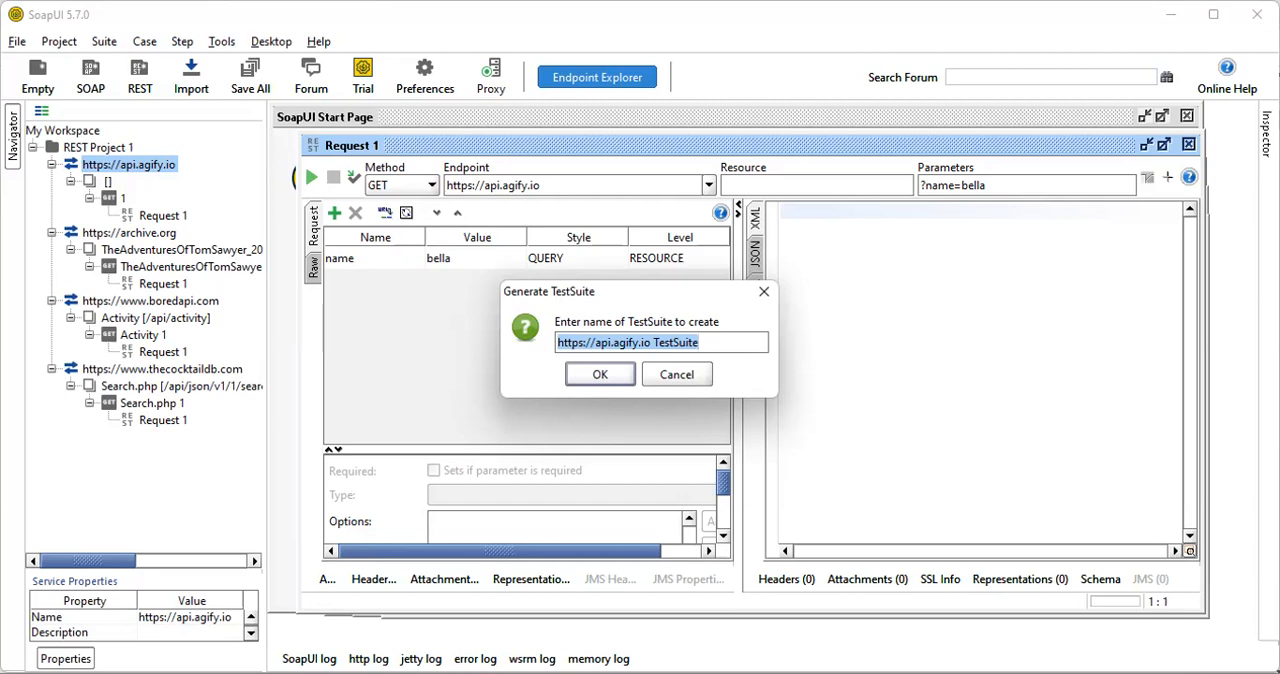
pyautogui.click(599, 374)
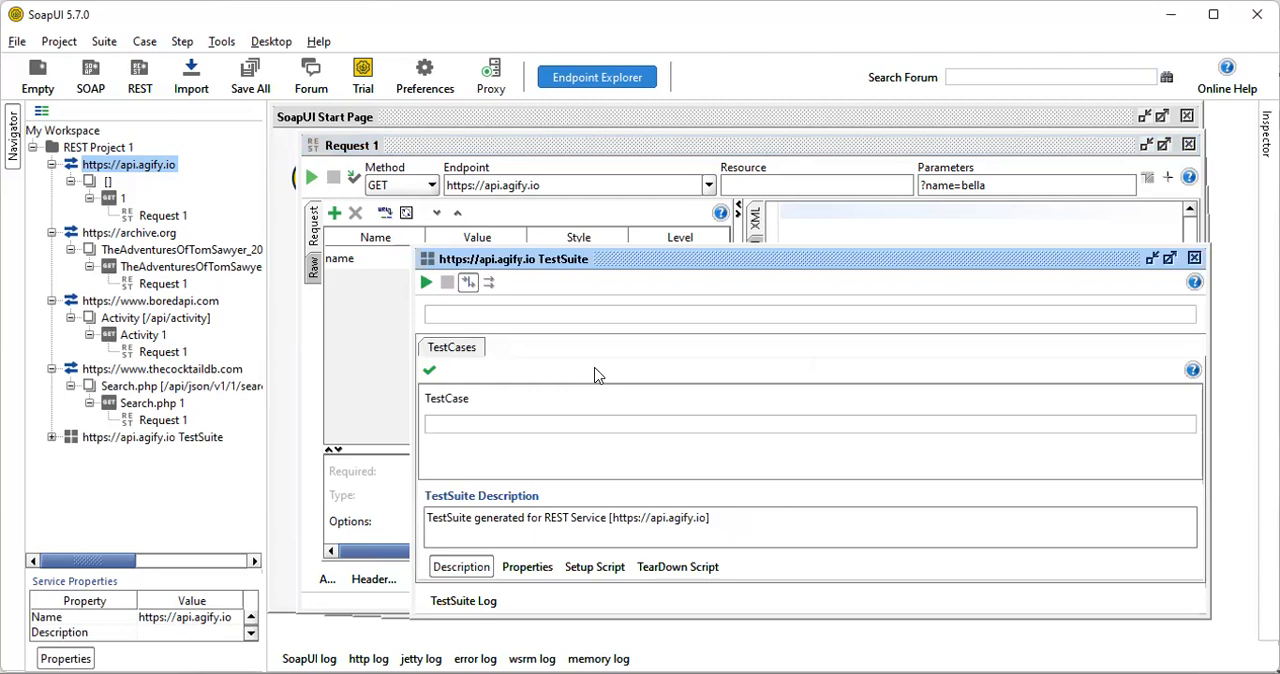
pyautogui.moveTo(642, 258); pyautogui.dragTo(528, 177)
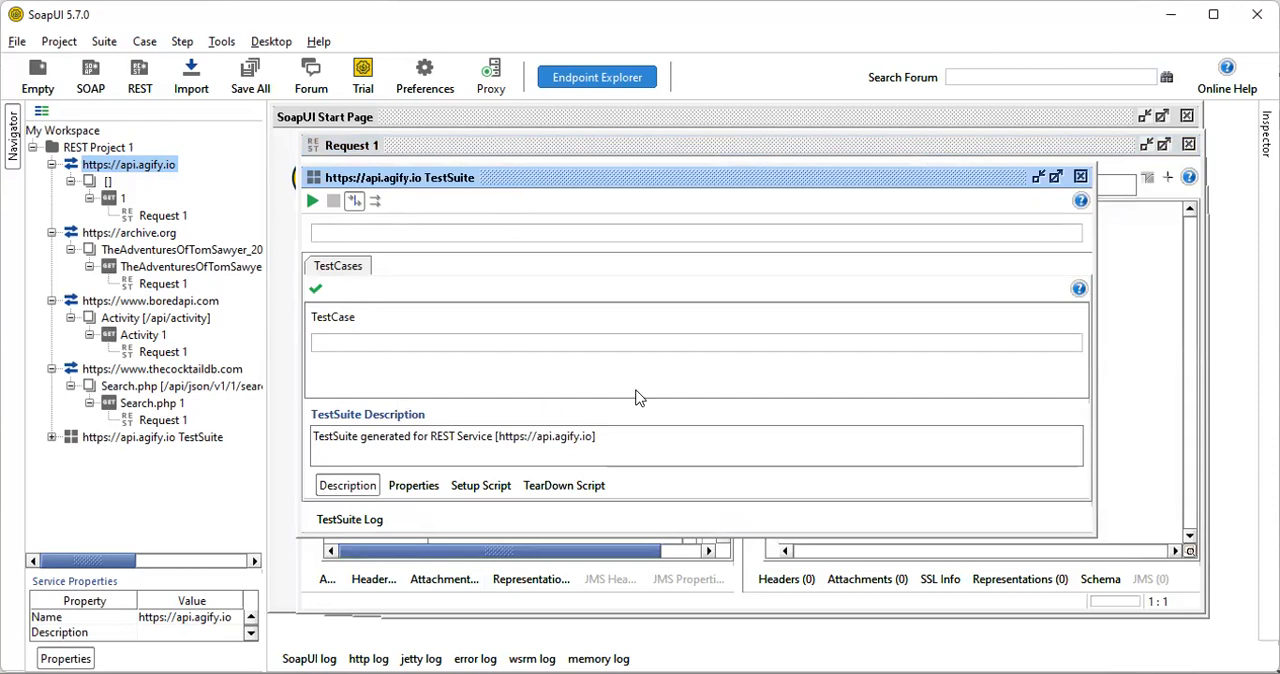
pyautogui.click(312, 201)
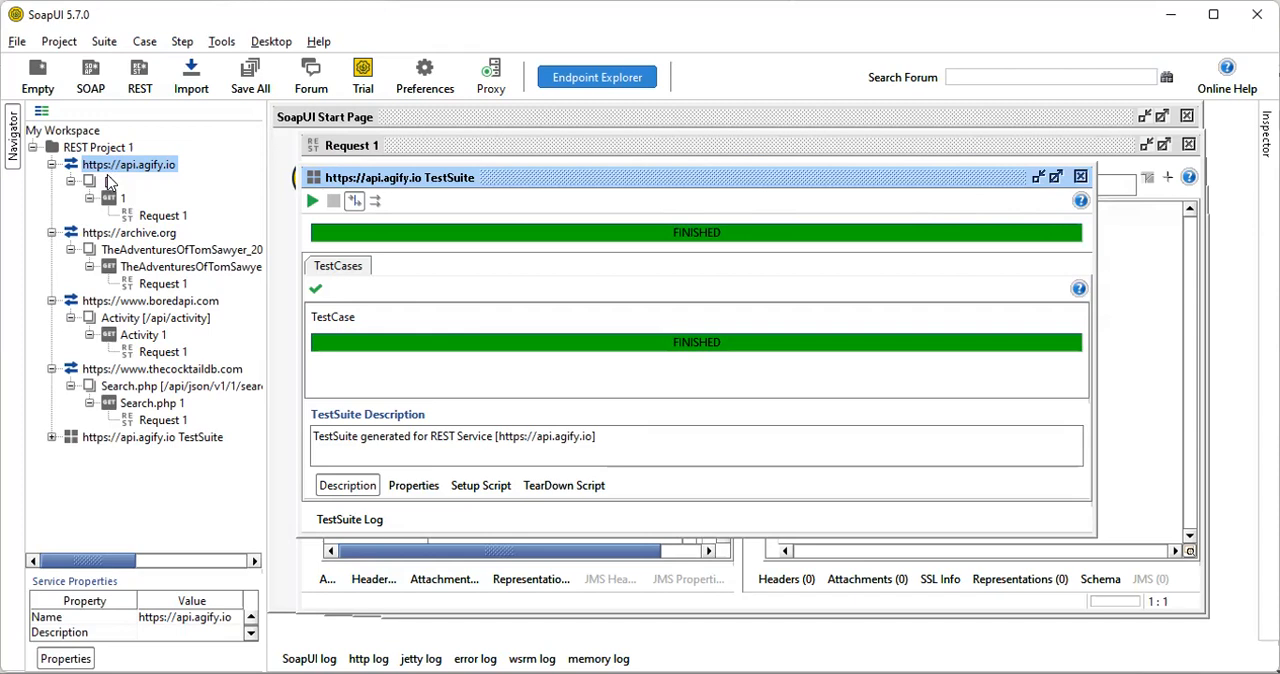
pyautogui.click(113, 438)
pyautogui.click(52, 438)
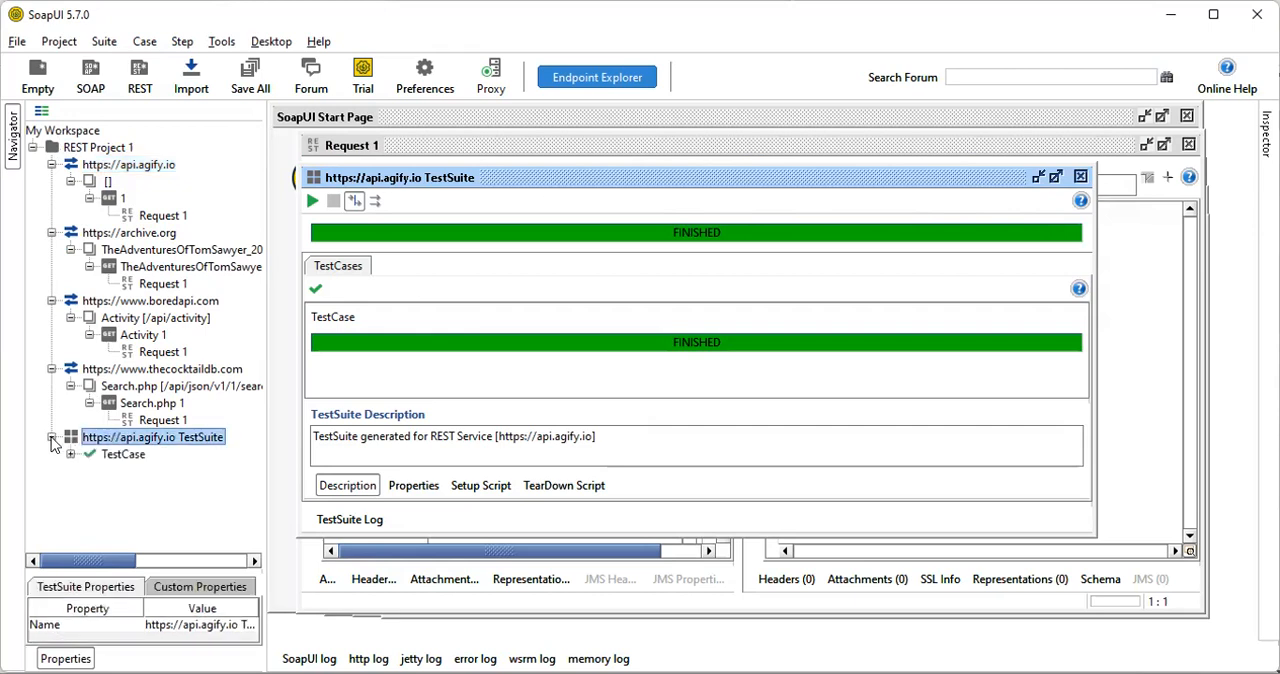
pyautogui.click(123, 455)
pyautogui.click(69, 455)
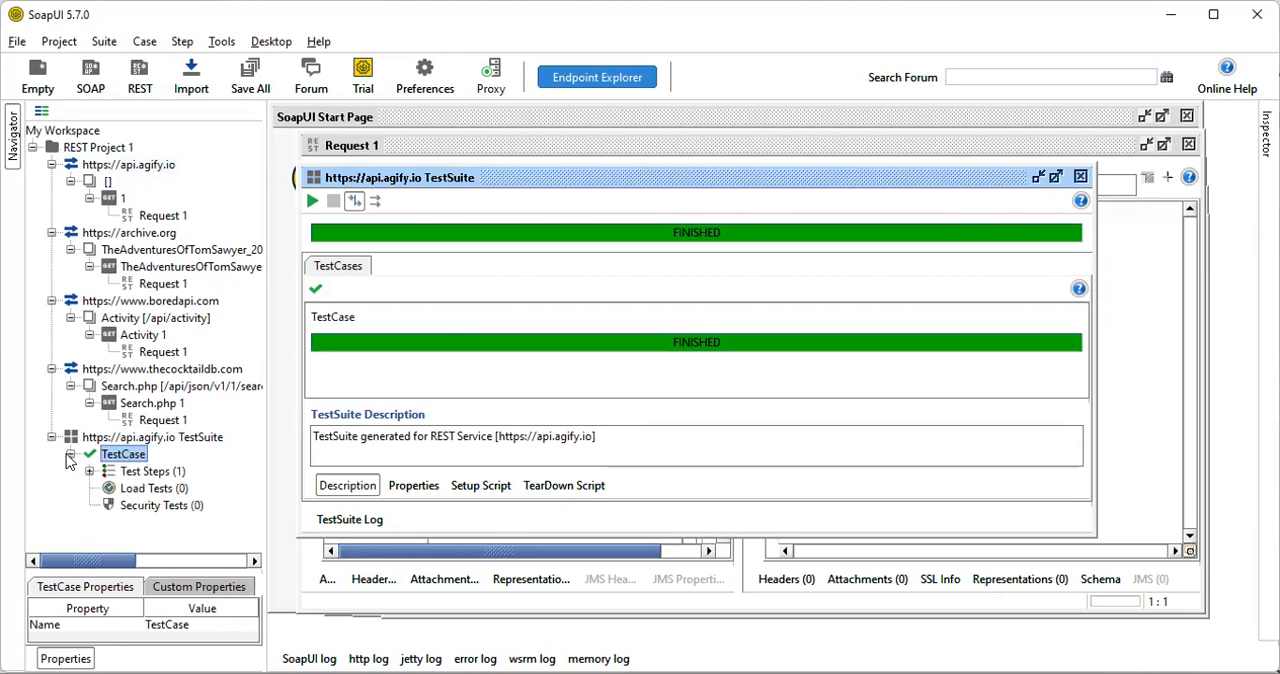
pyautogui.click(150, 474)
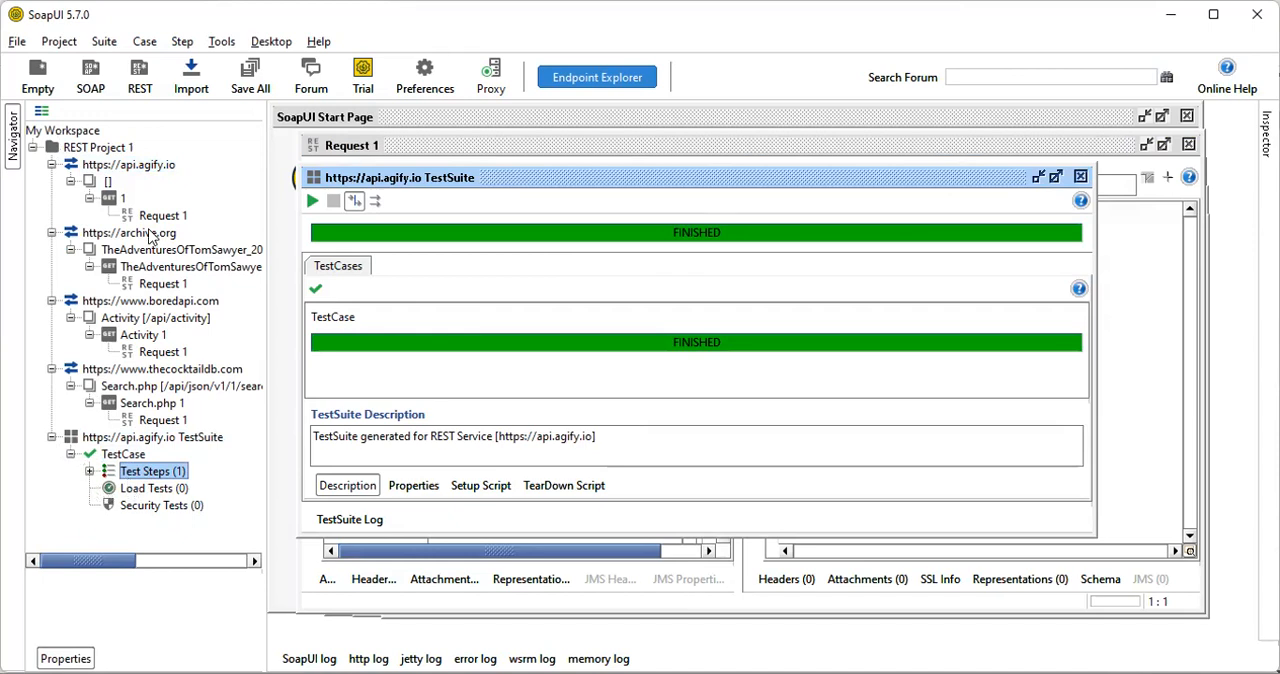
pyautogui.click(155, 286)
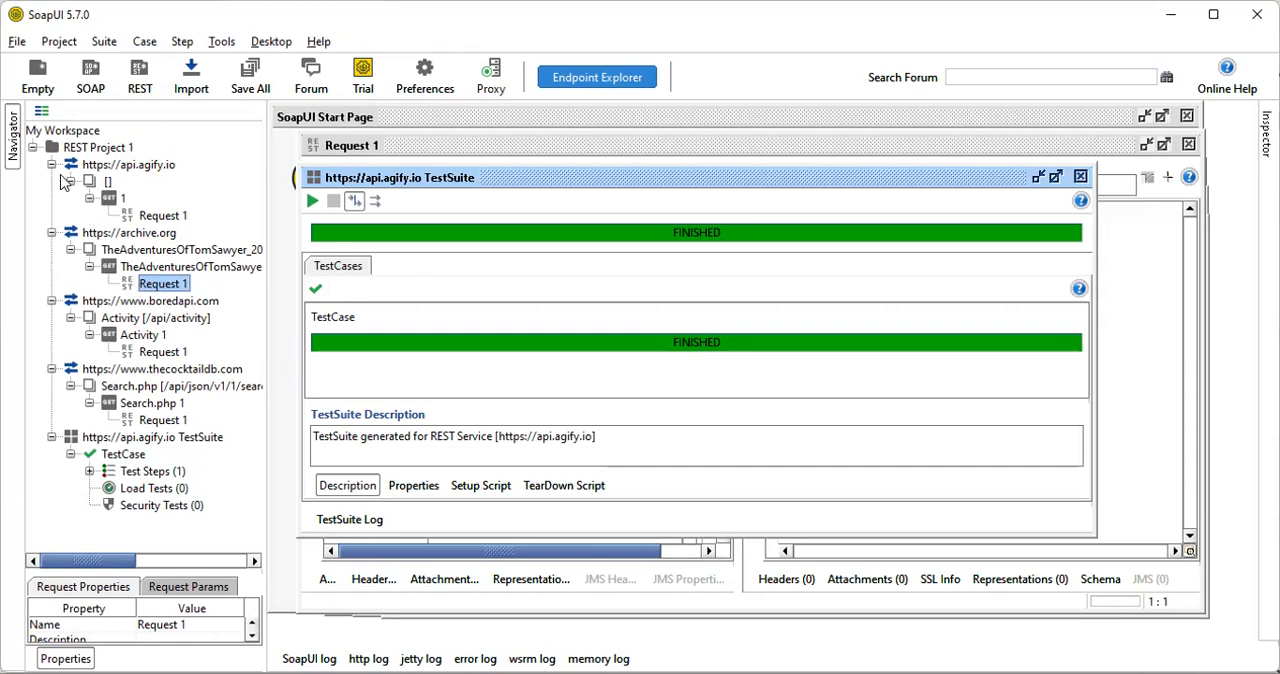
pyautogui.click(143, 236)
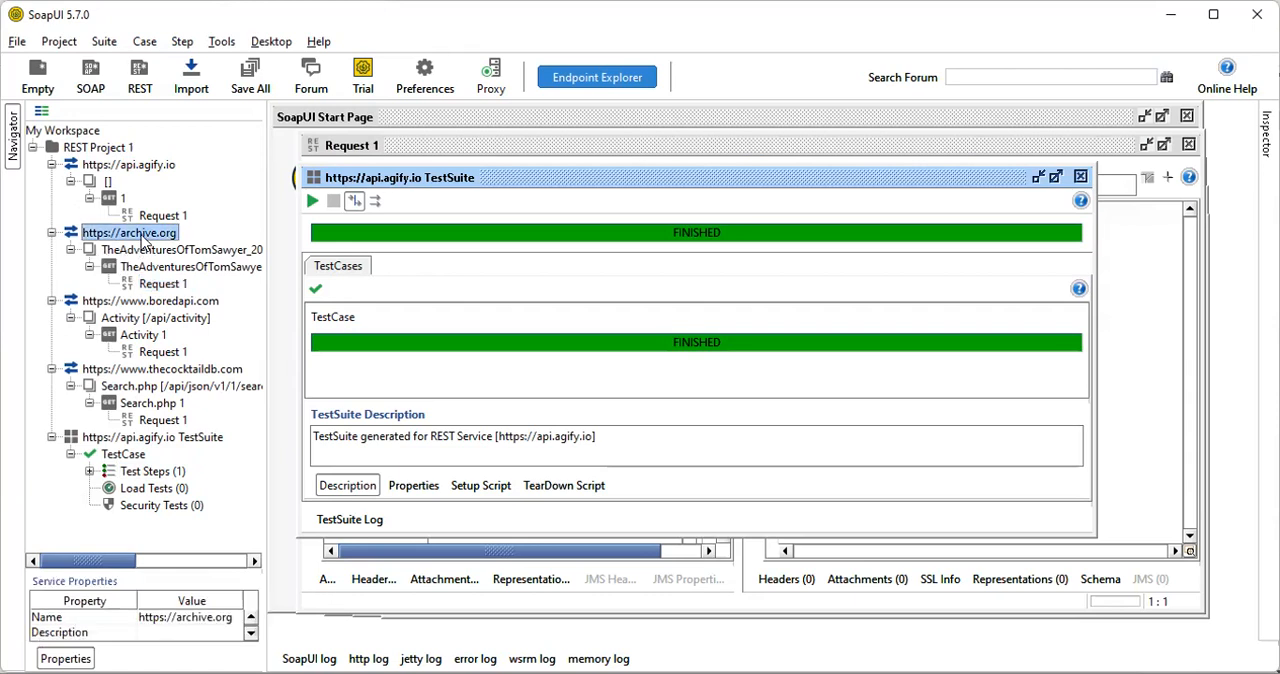
pyautogui.rightClick(141, 236)
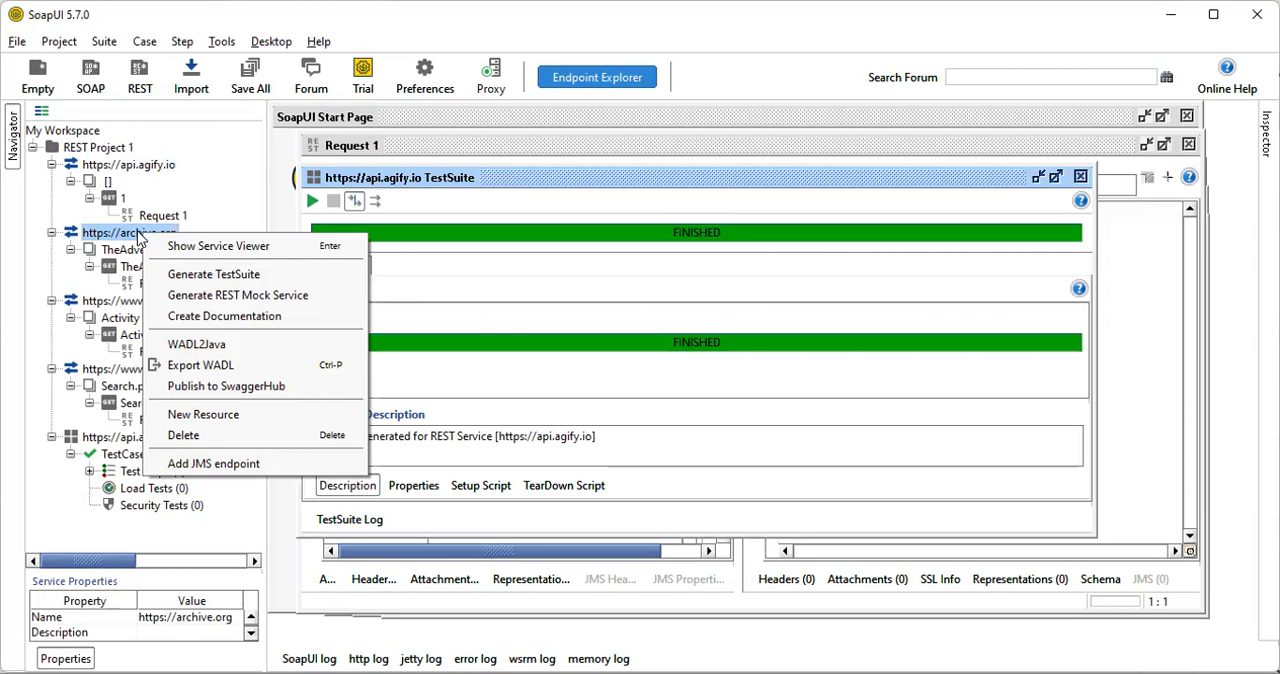
pyautogui.click(188, 273)
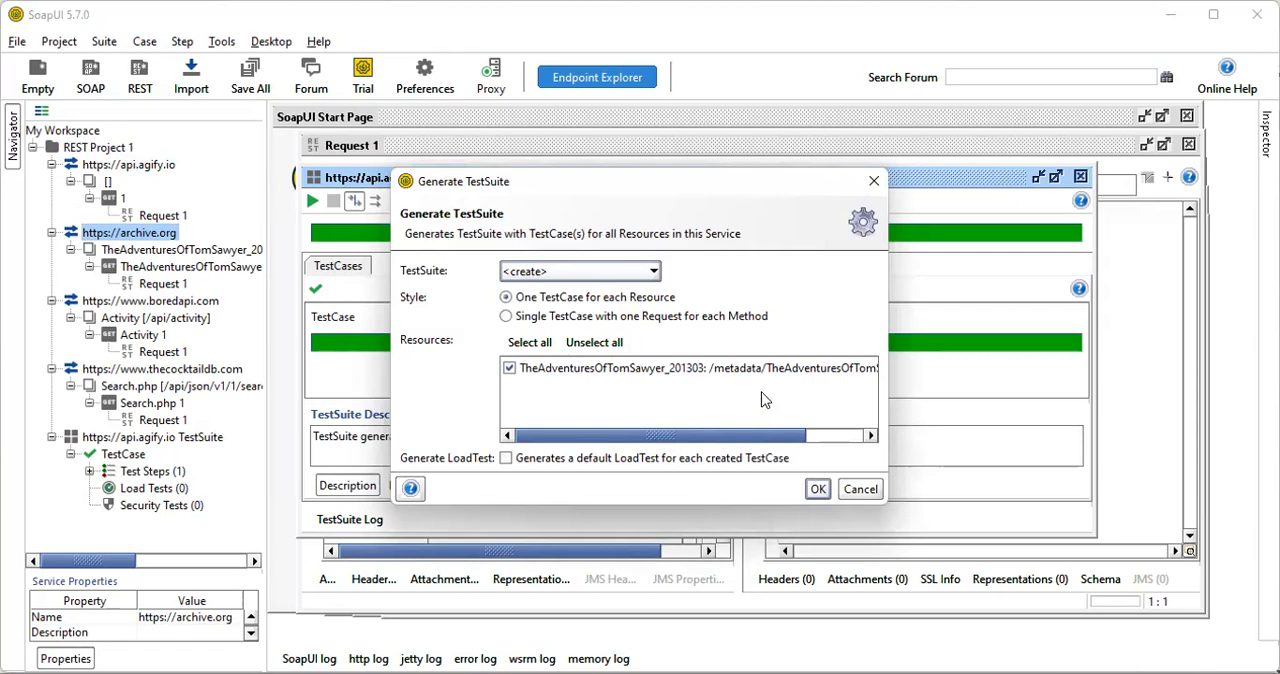
pyautogui.click(612, 278)
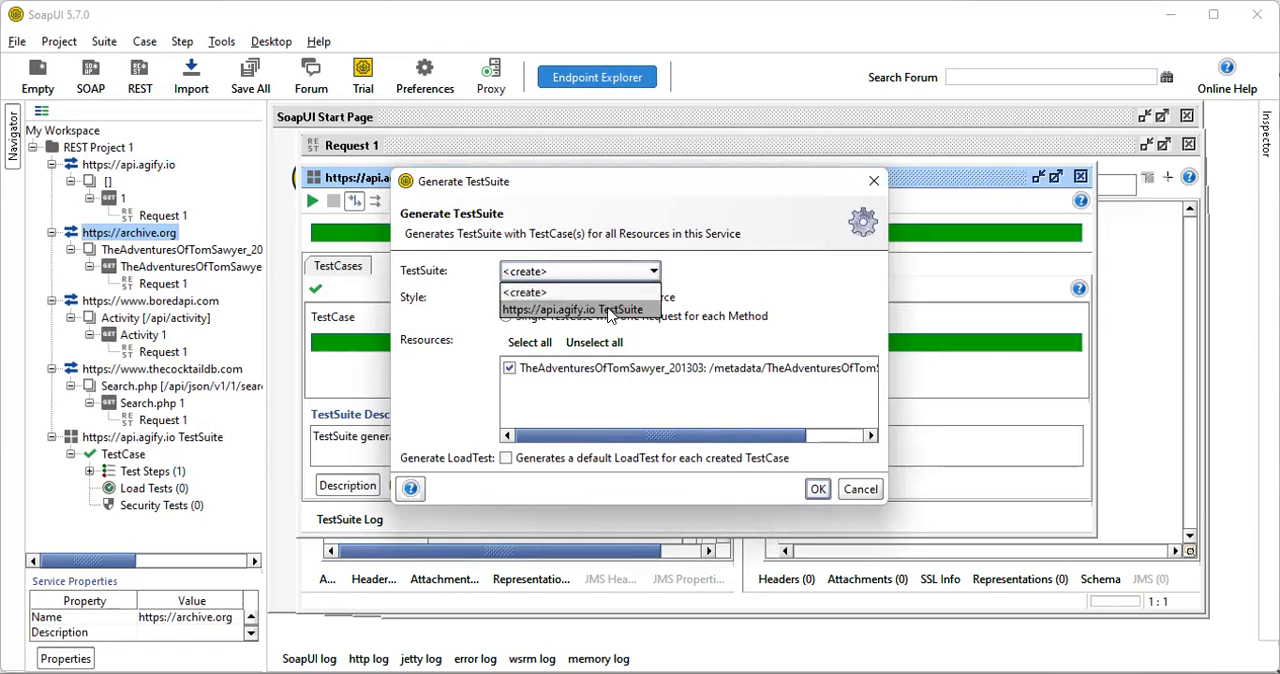
pyautogui.click(610, 311)
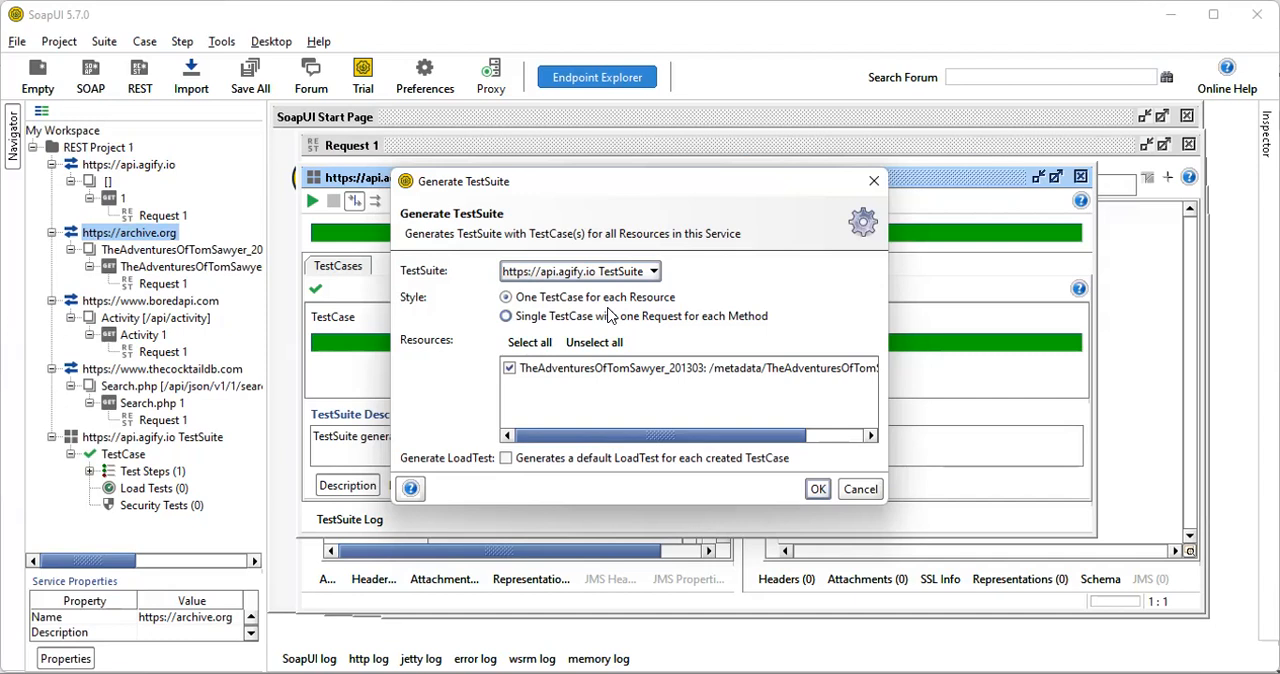
pyautogui.click(818, 489)
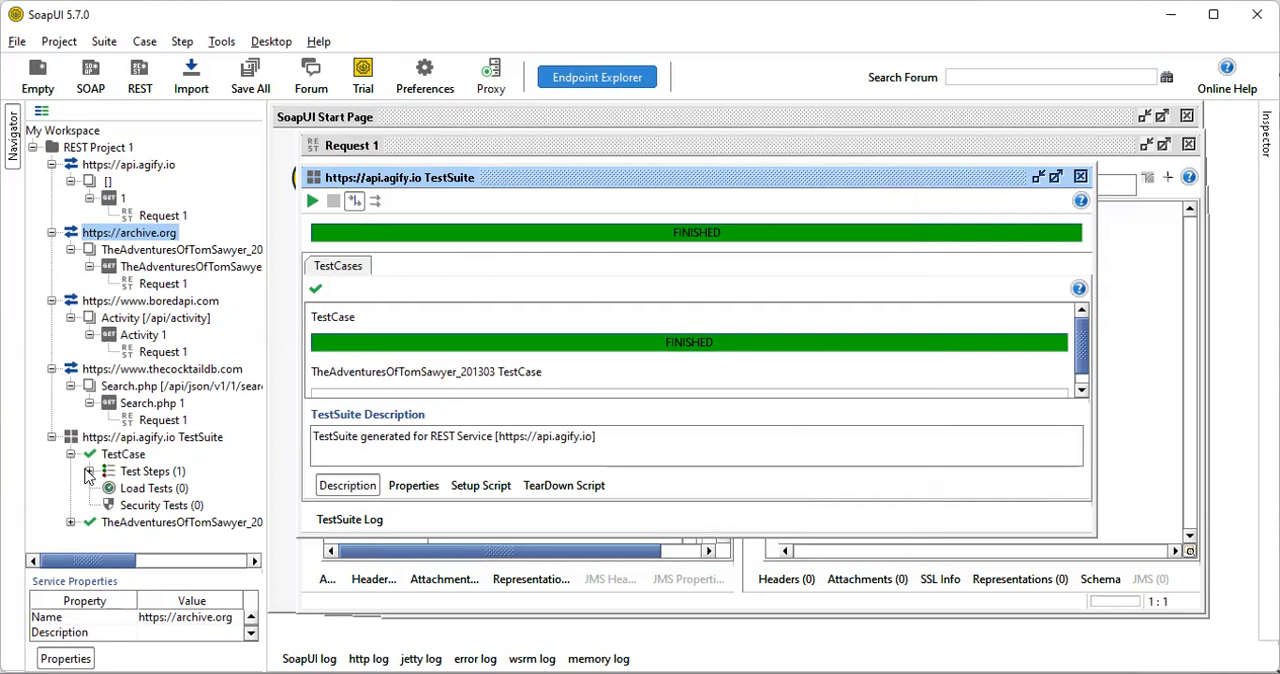
pyautogui.hscroll(1, 110, 527)
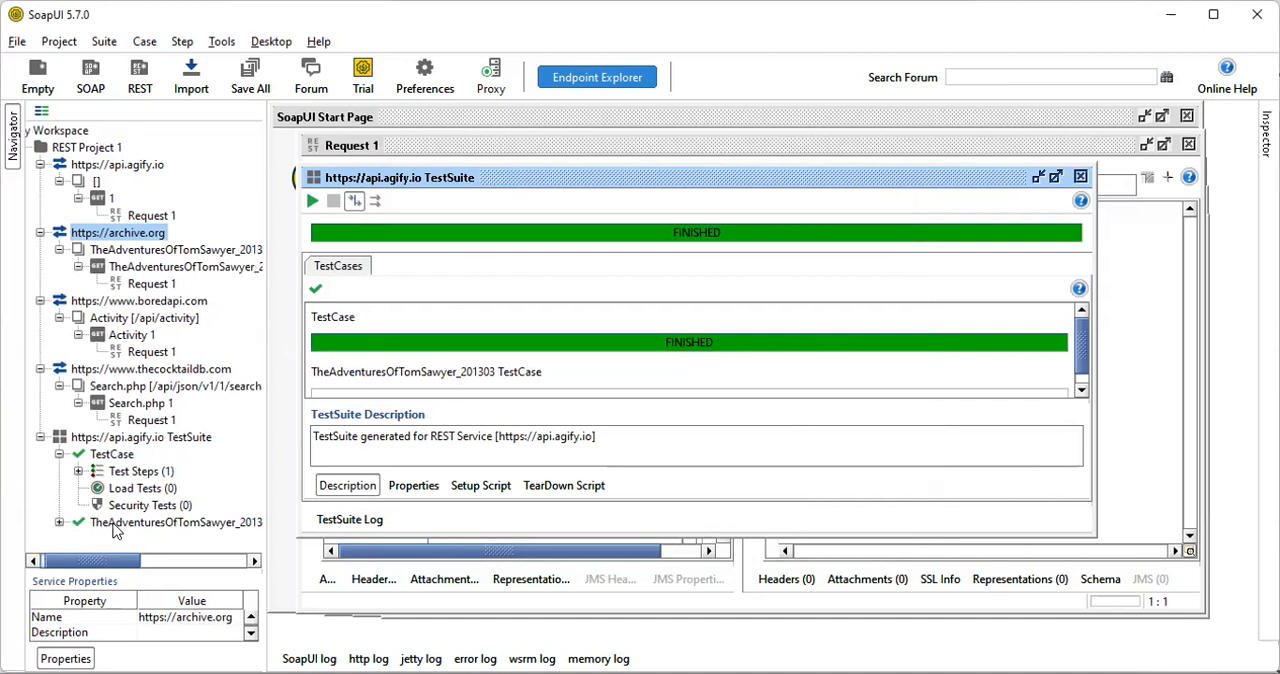
pyautogui.click(59, 522)
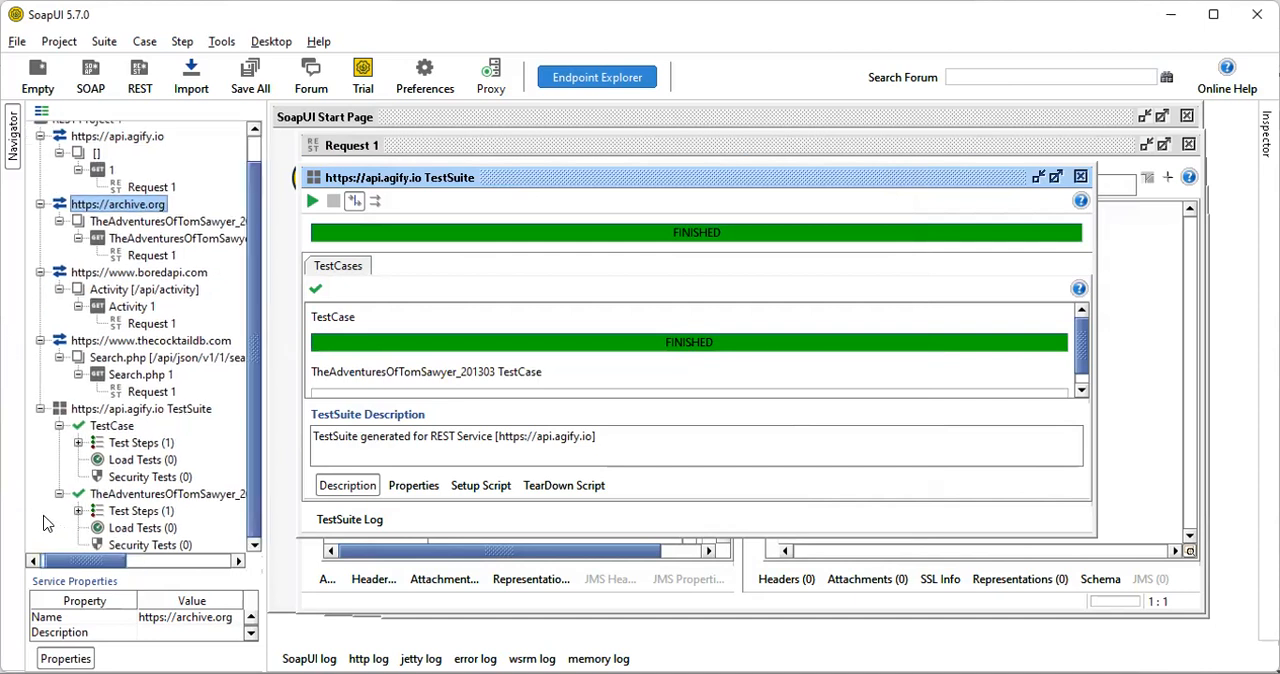
pyautogui.click(134, 495)
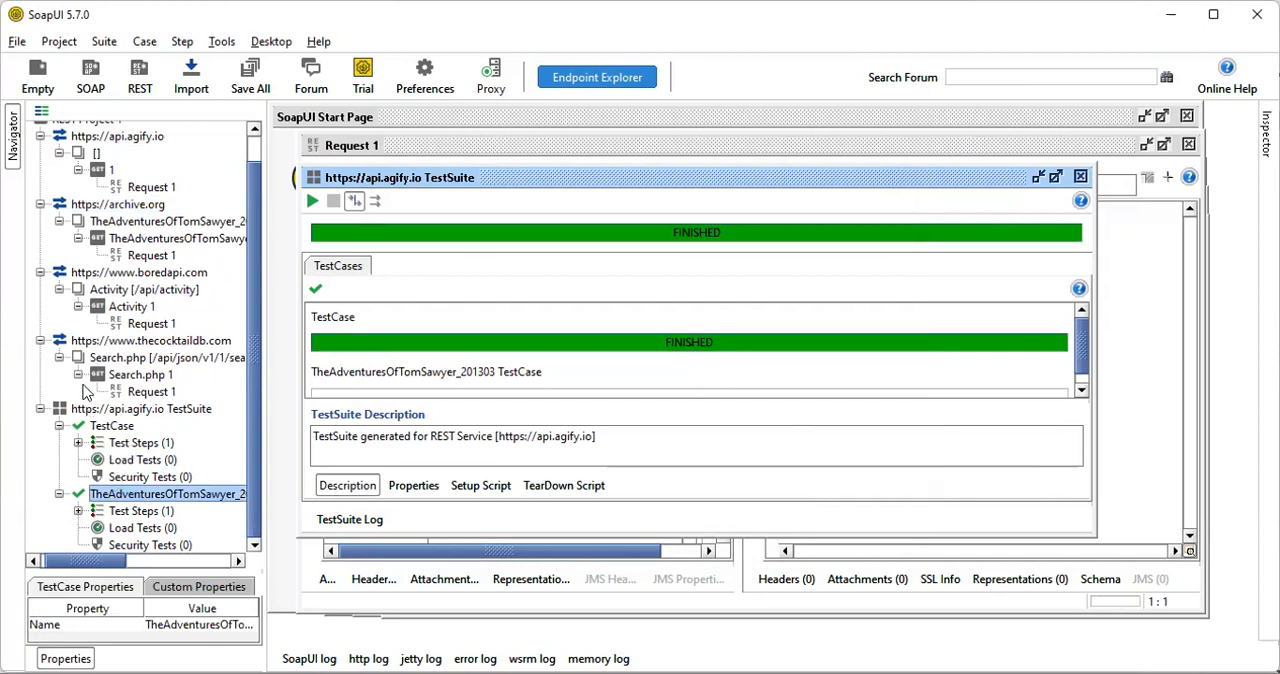
pyautogui.scroll(1, 86, 393)
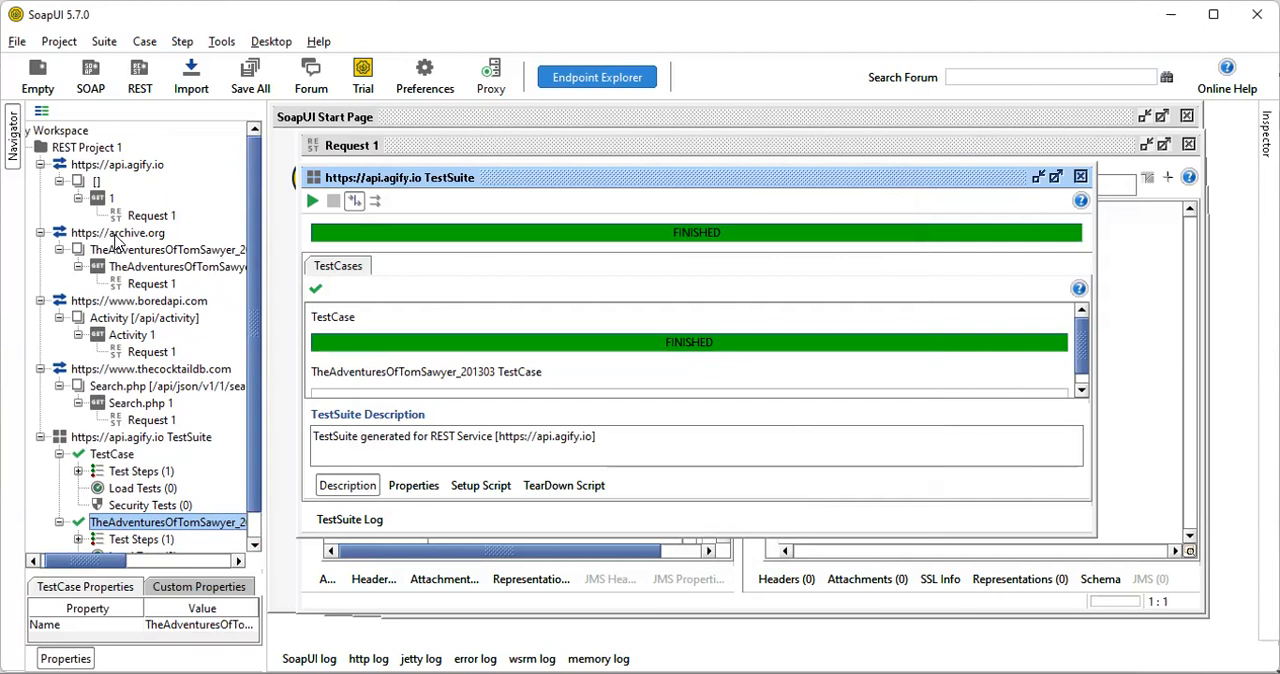
pyautogui.click(117, 238)
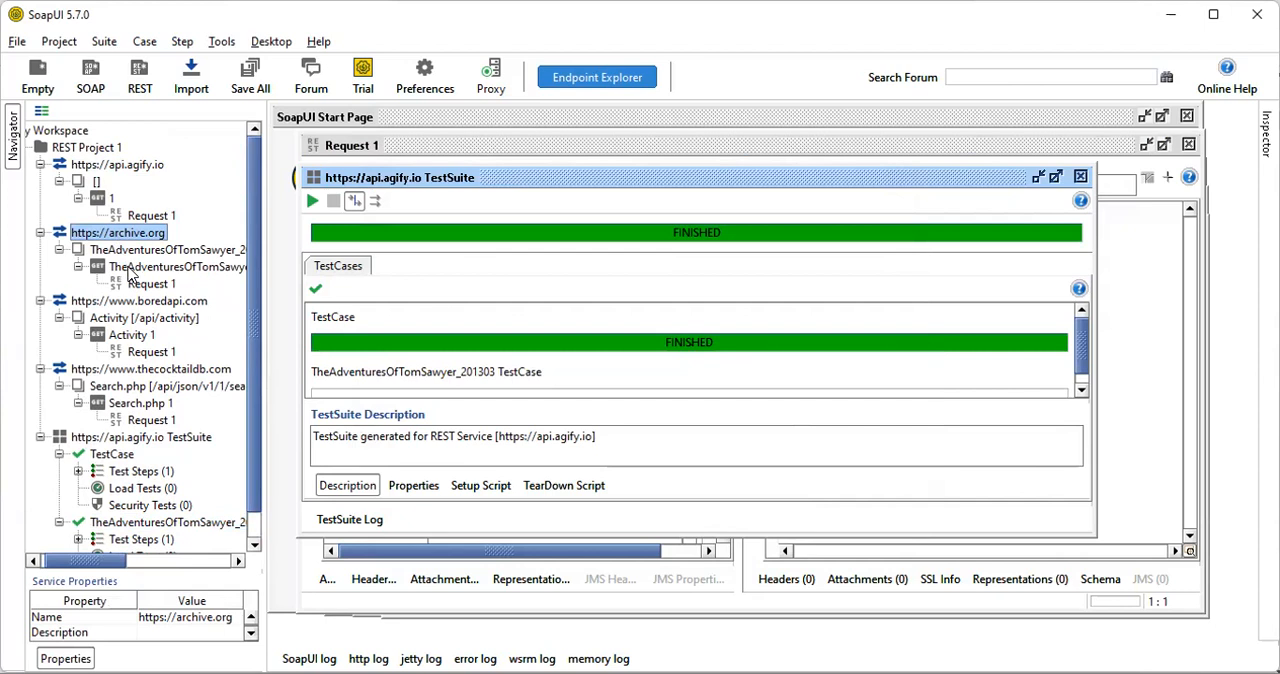
pyautogui.scroll(-1, 127, 275)
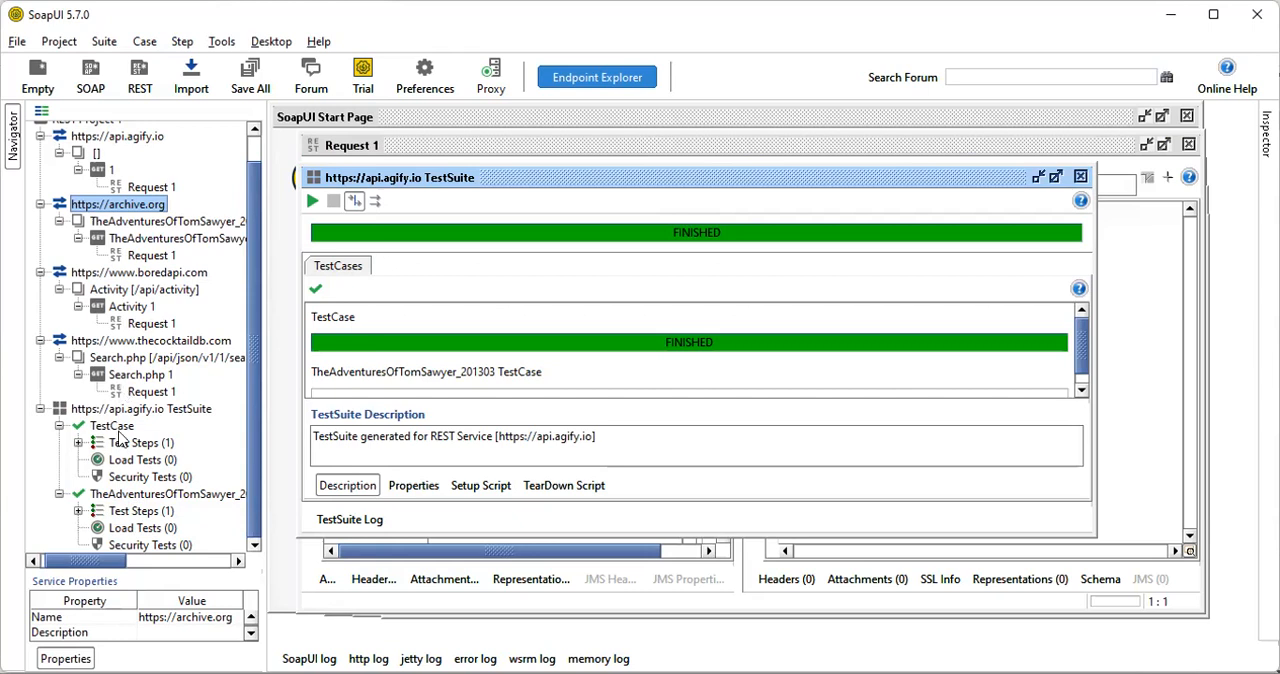
pyautogui.rightClick(64, 410)
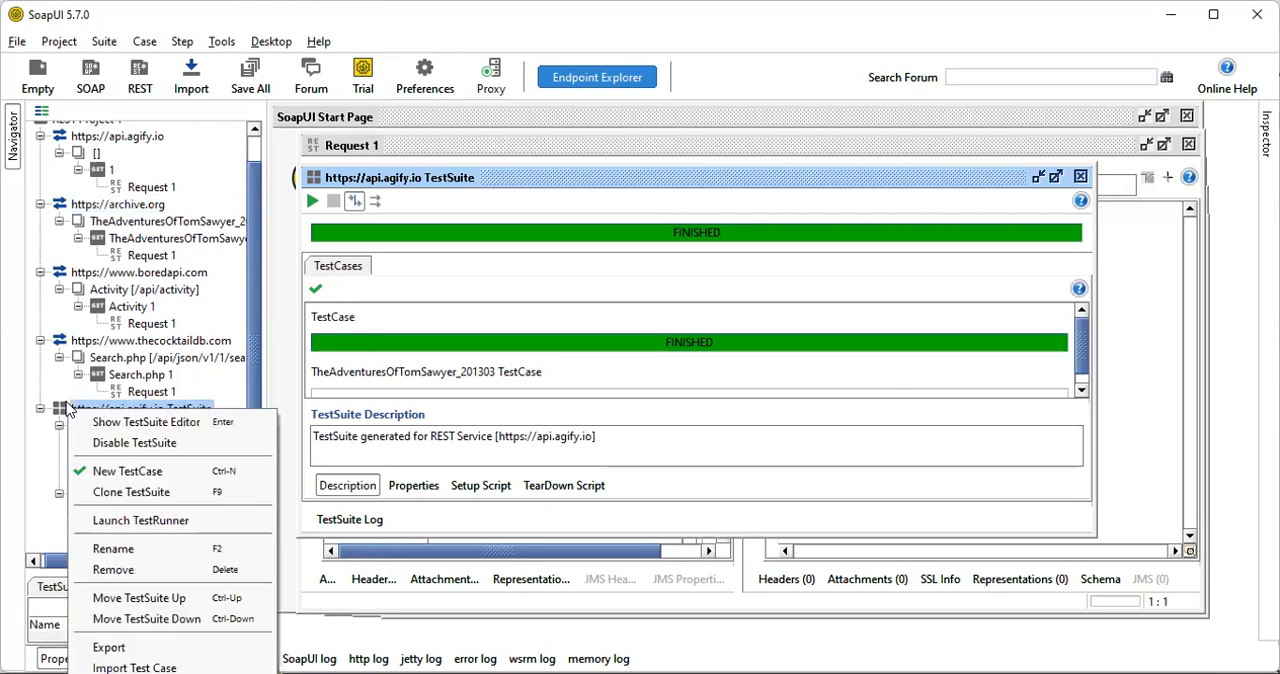
pyautogui.click(152, 548)
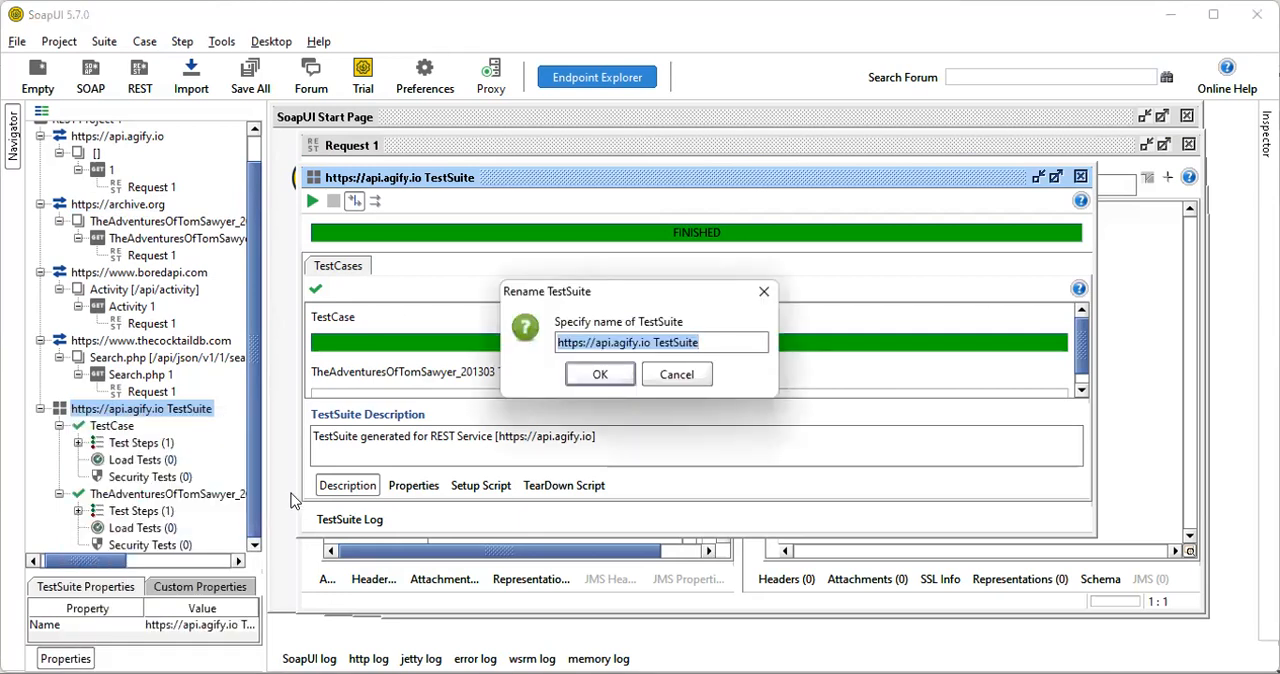
pyautogui.write('T')
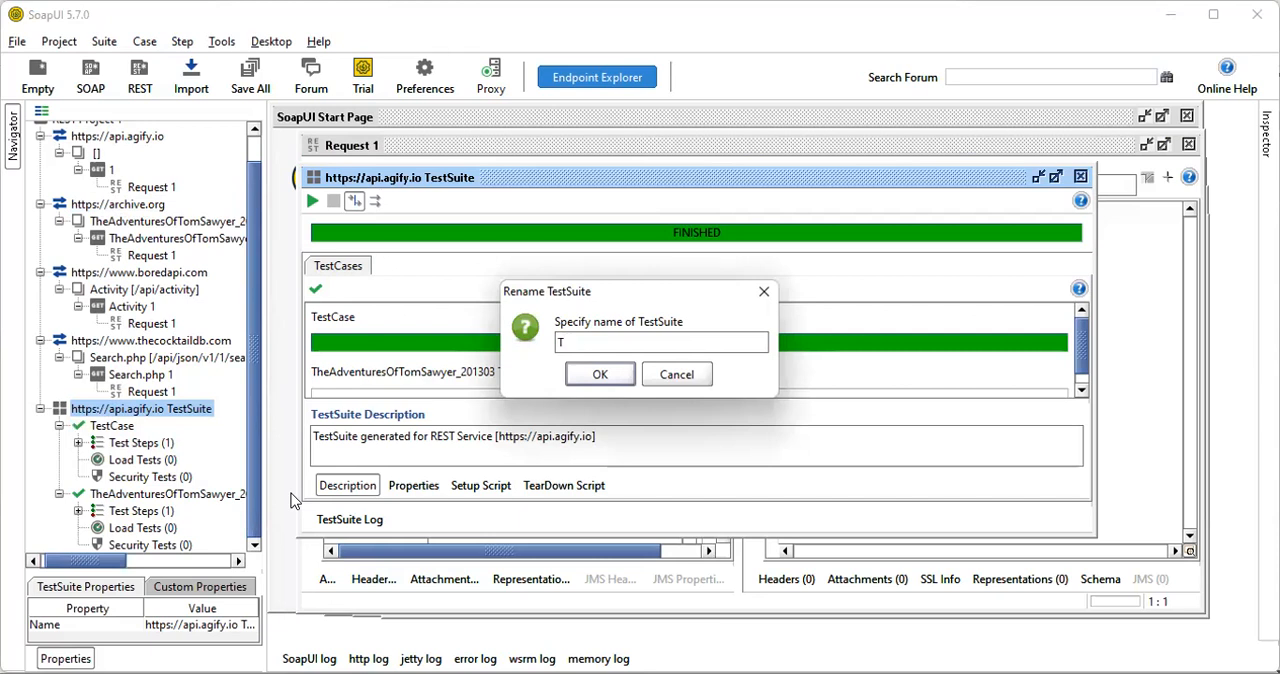
pyautogui.write('rainingTestSuite')
pyautogui.click(570, 376)
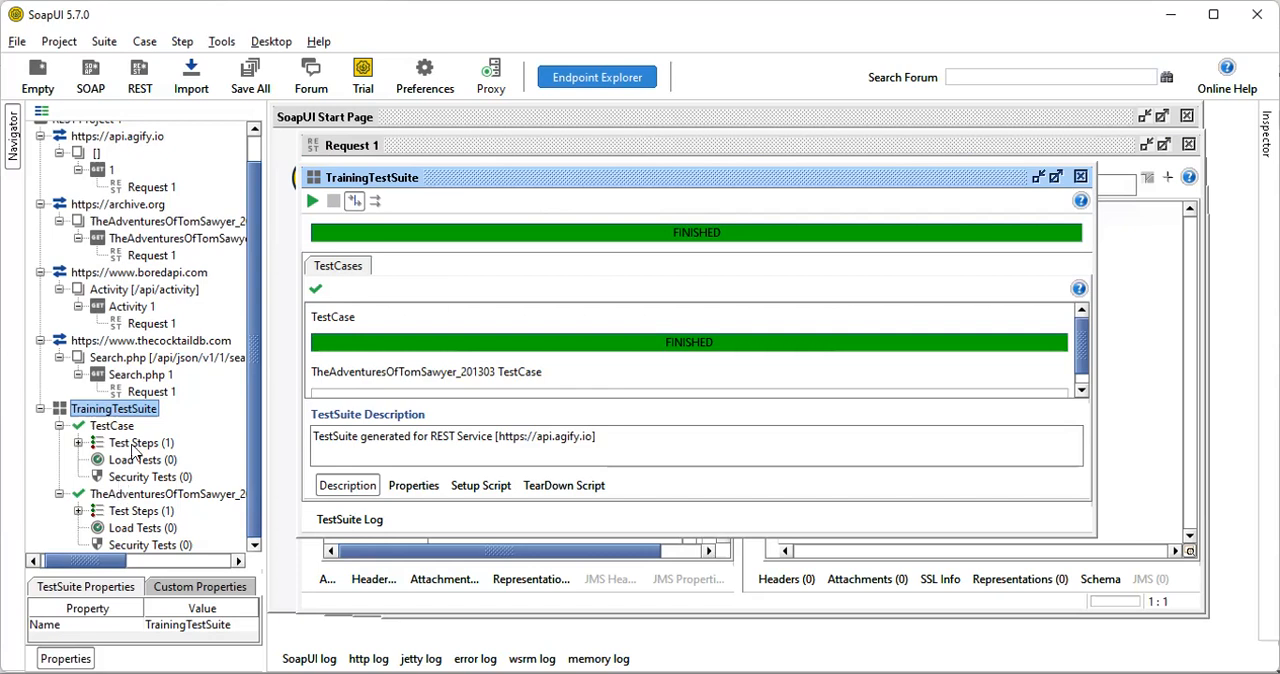
pyautogui.scroll(1, 155, 276)
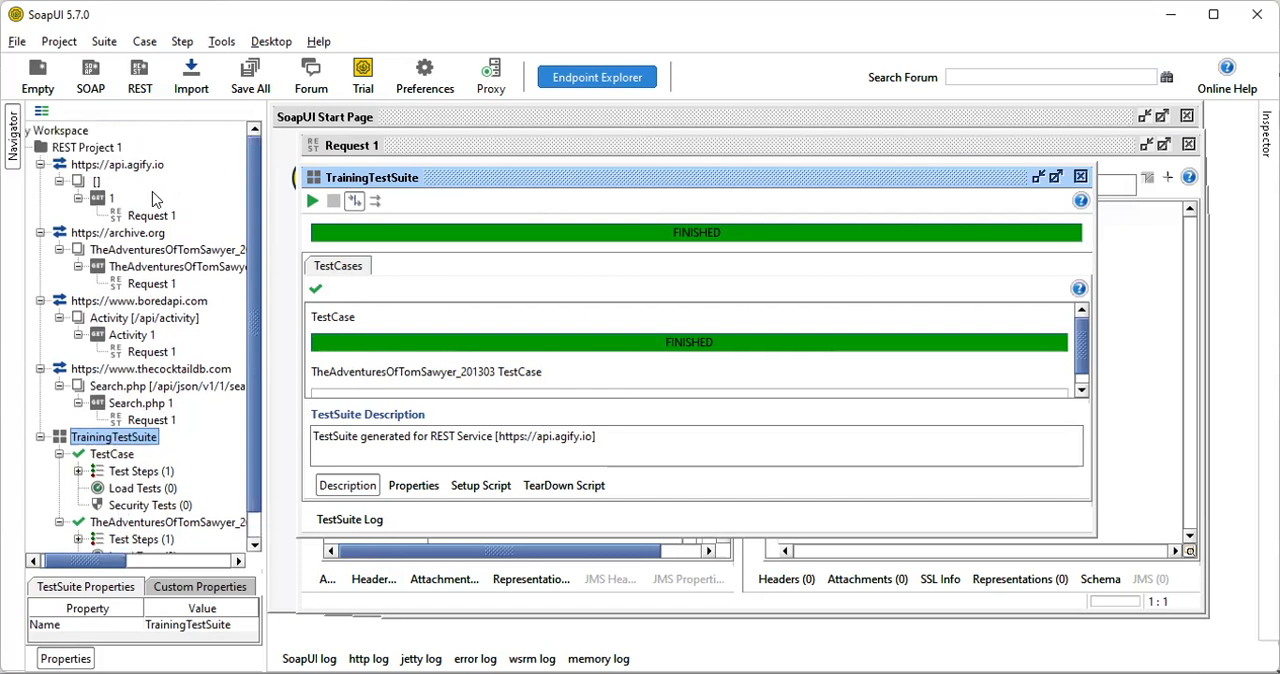
pyautogui.rightClick(98, 148)
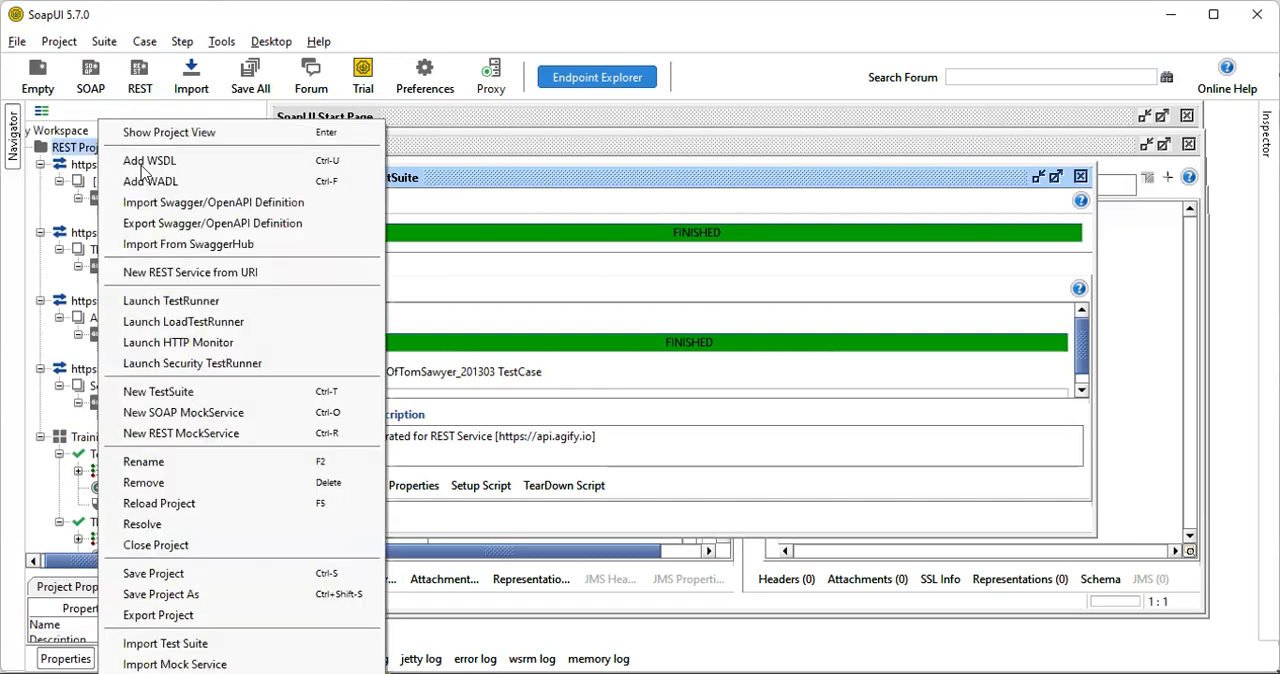
pyautogui.click(175, 270)
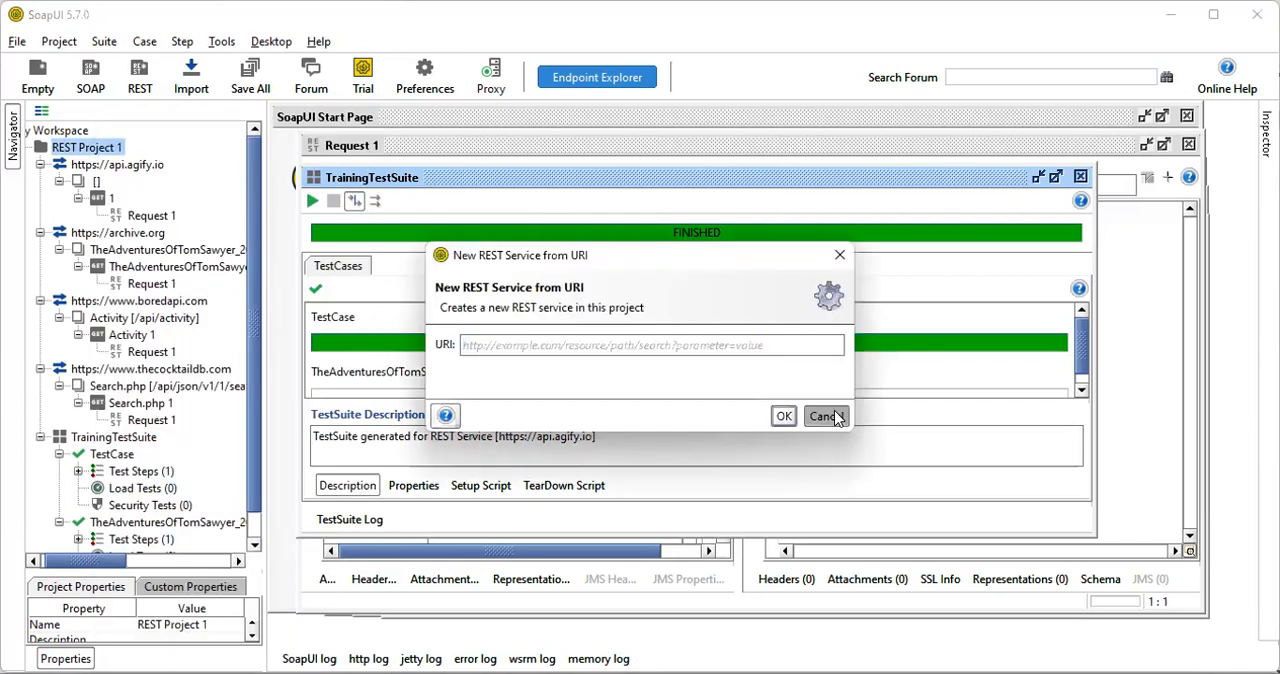
pyautogui.click(830, 418)
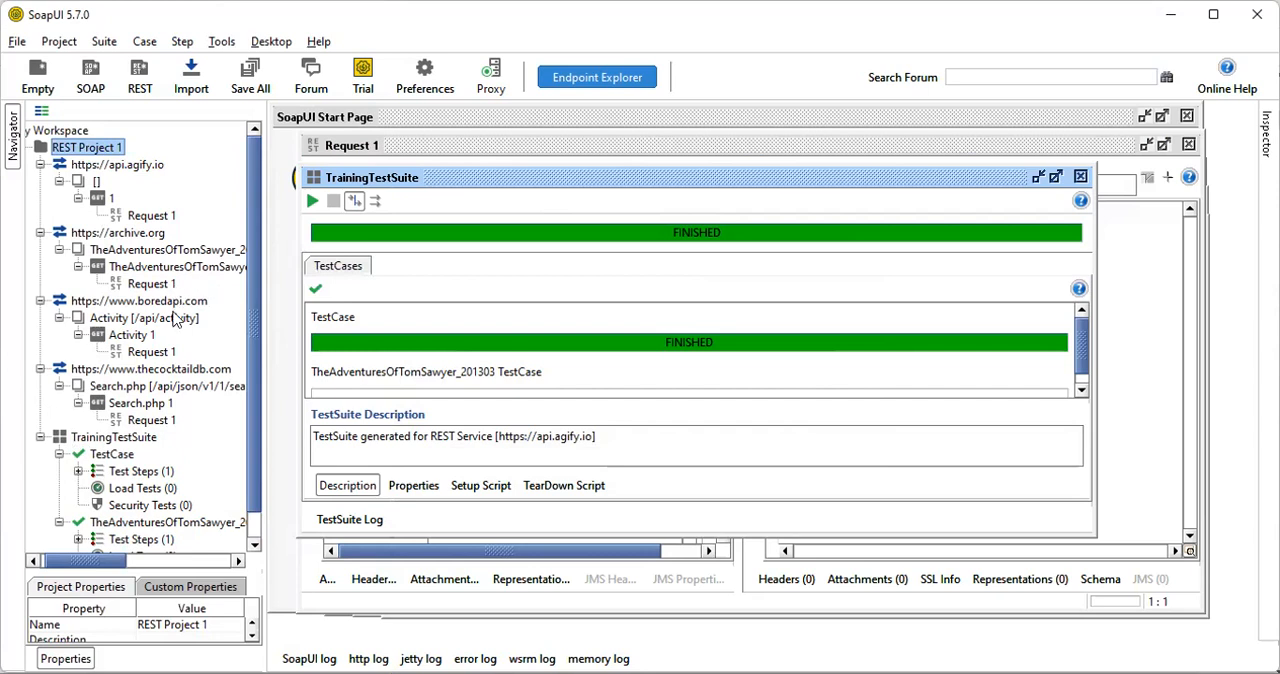
pyautogui.rightClick(121, 303)
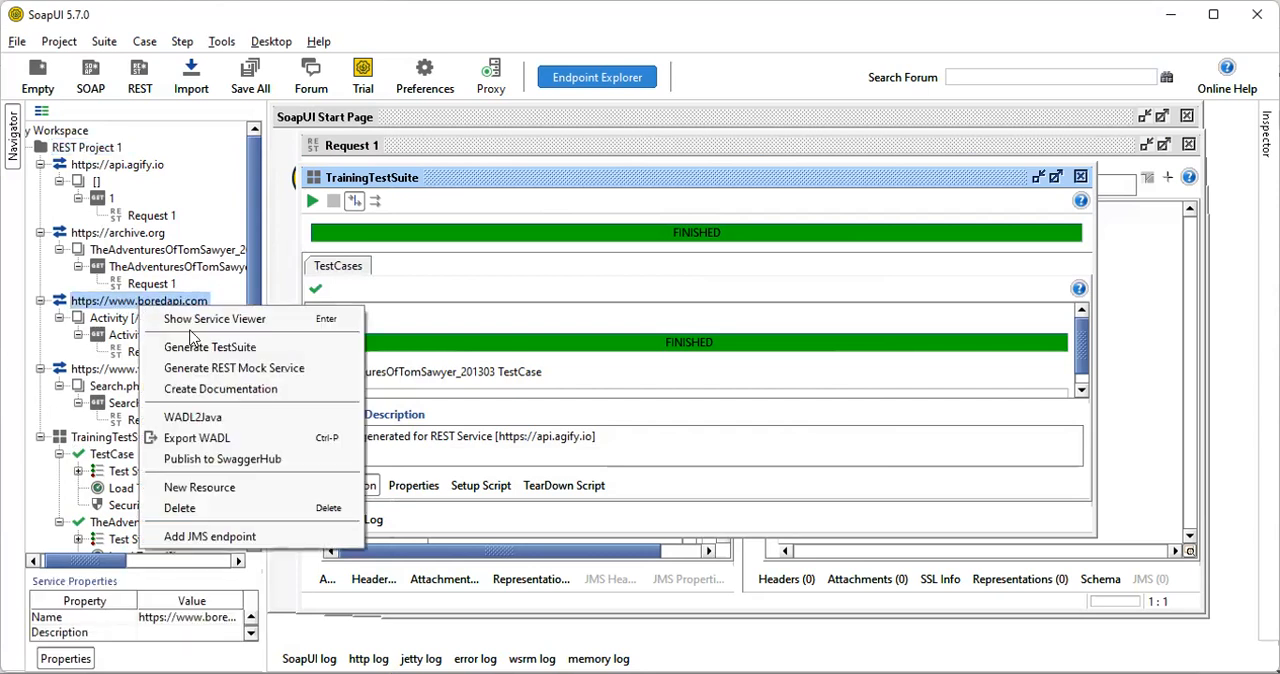
pyautogui.click(193, 347)
pyautogui.click(568, 272)
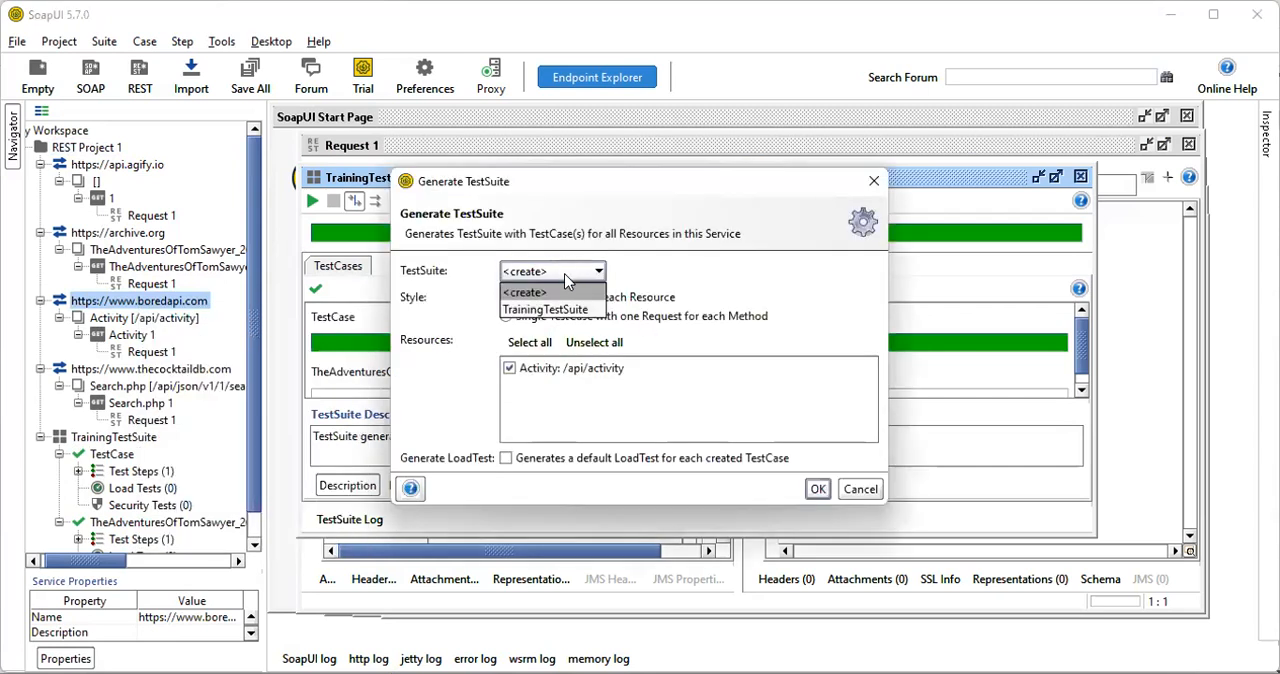
pyautogui.click(571, 309)
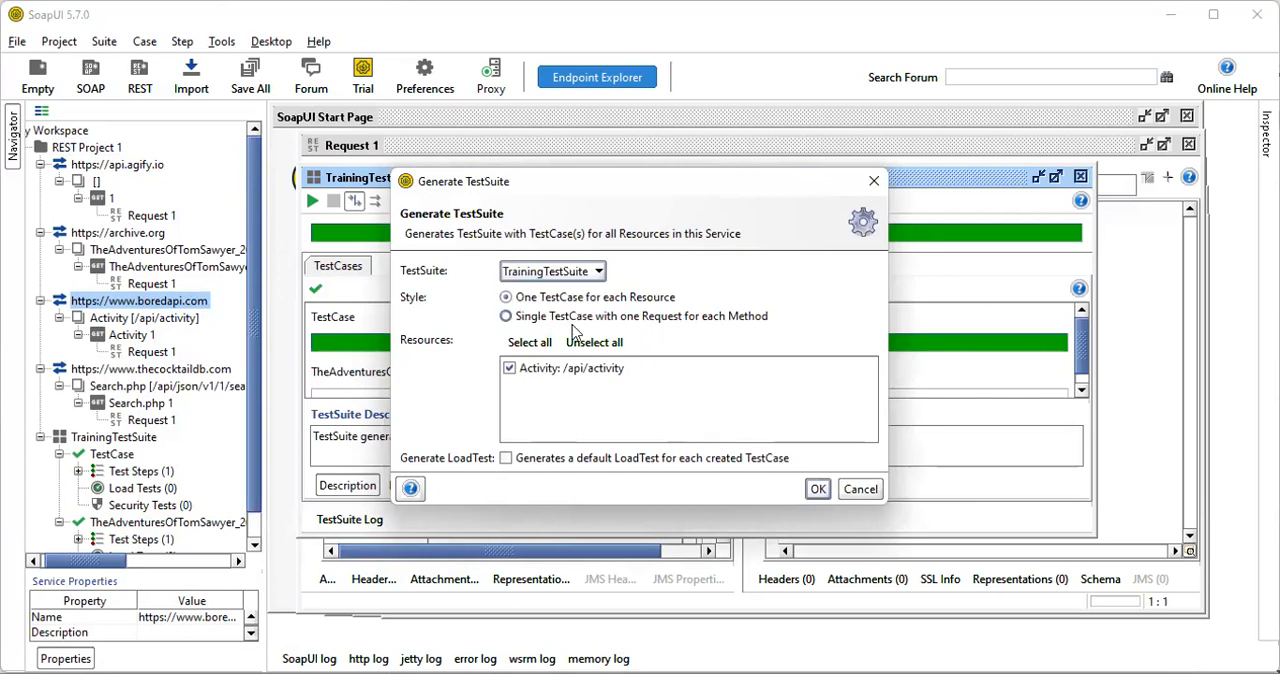
pyautogui.click(822, 496)
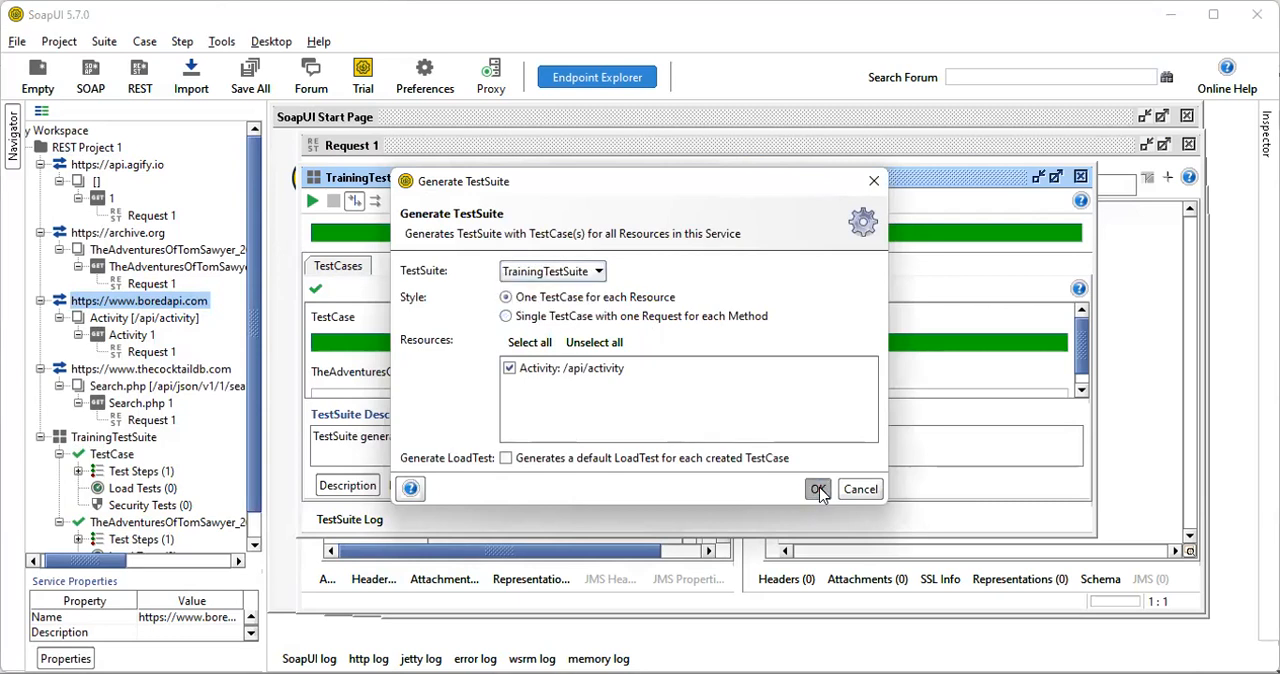
pyautogui.moveTo(257, 360); pyautogui.dragTo(254, 475)
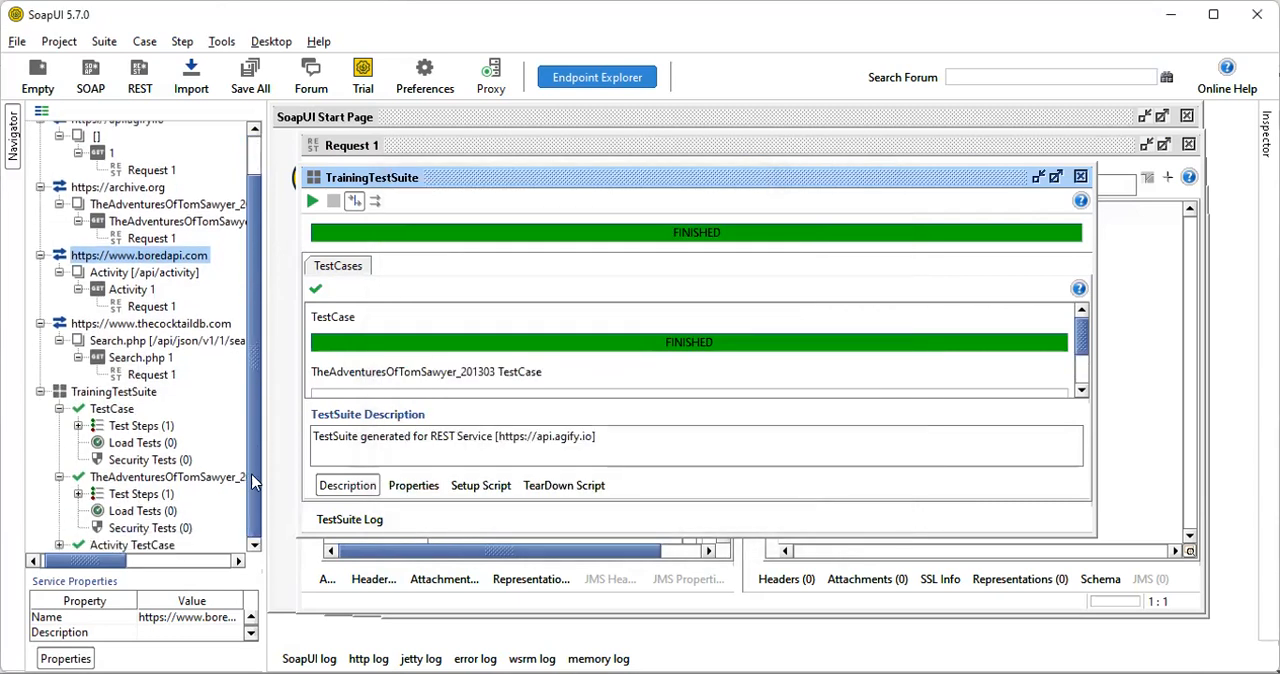
pyautogui.click(58, 545)
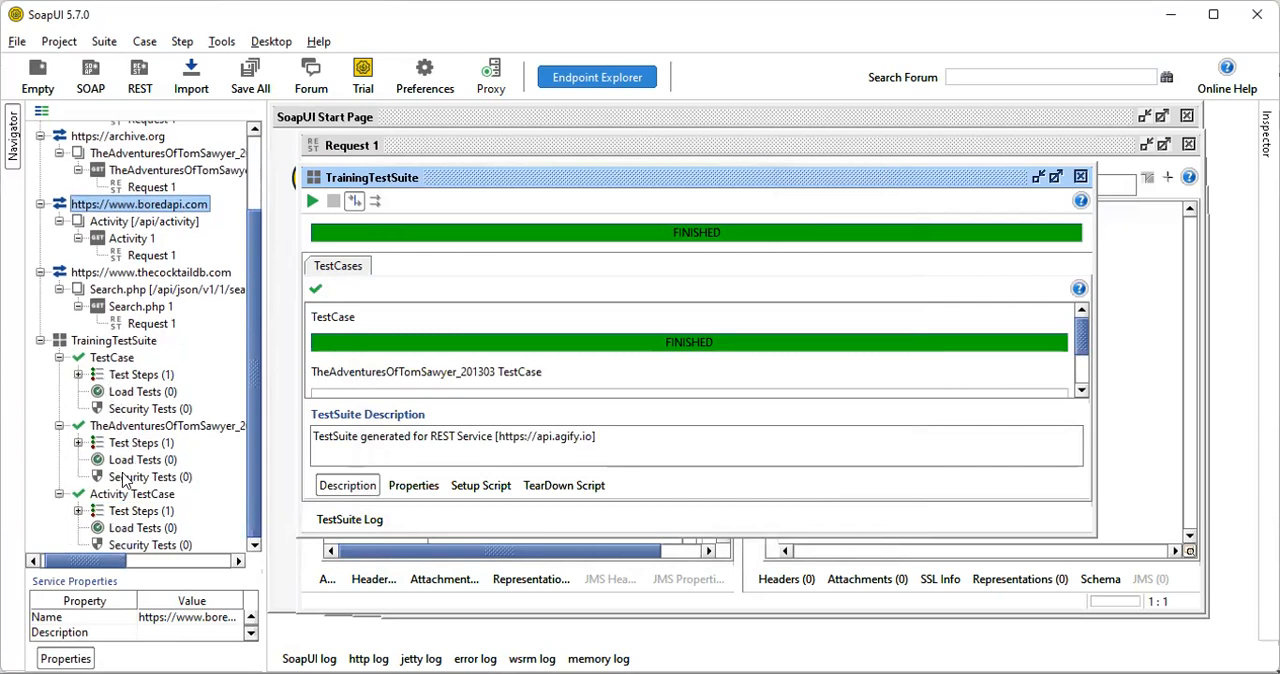
# Try to launch the TestRunner on TrainingTestSuite with all TestCases and the default settings
pyautogui.rightClick(103, 342)
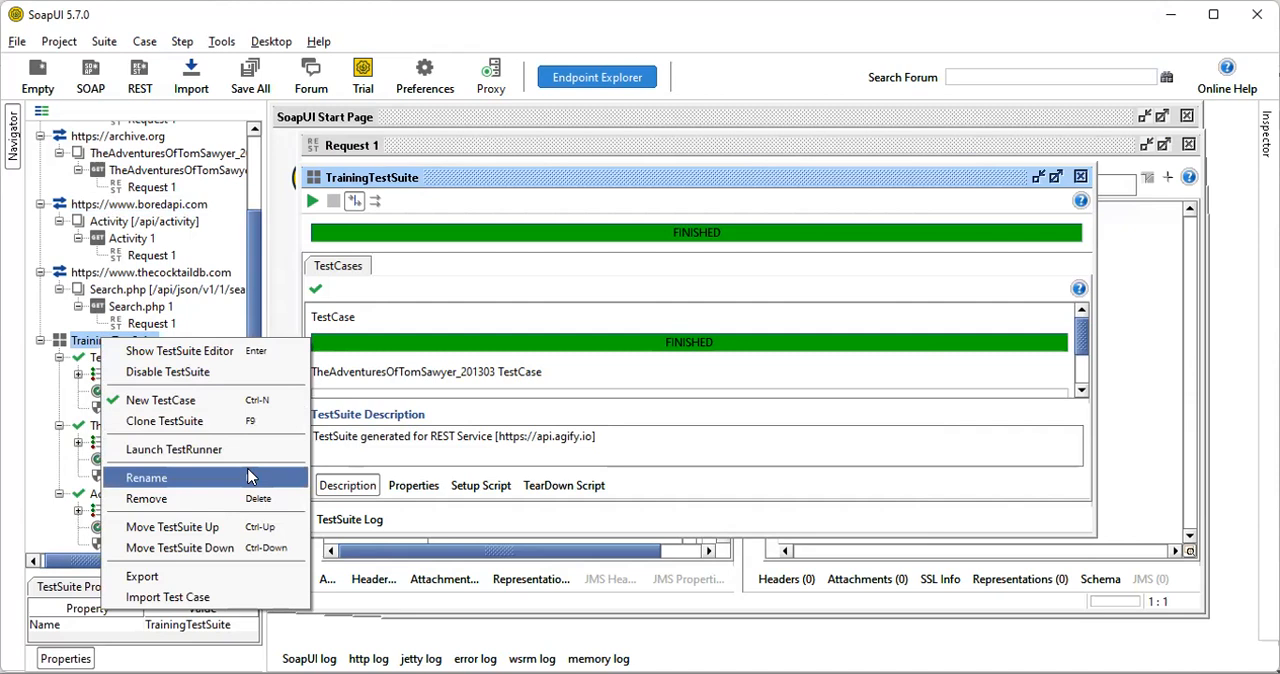
pyautogui.click(187, 451)
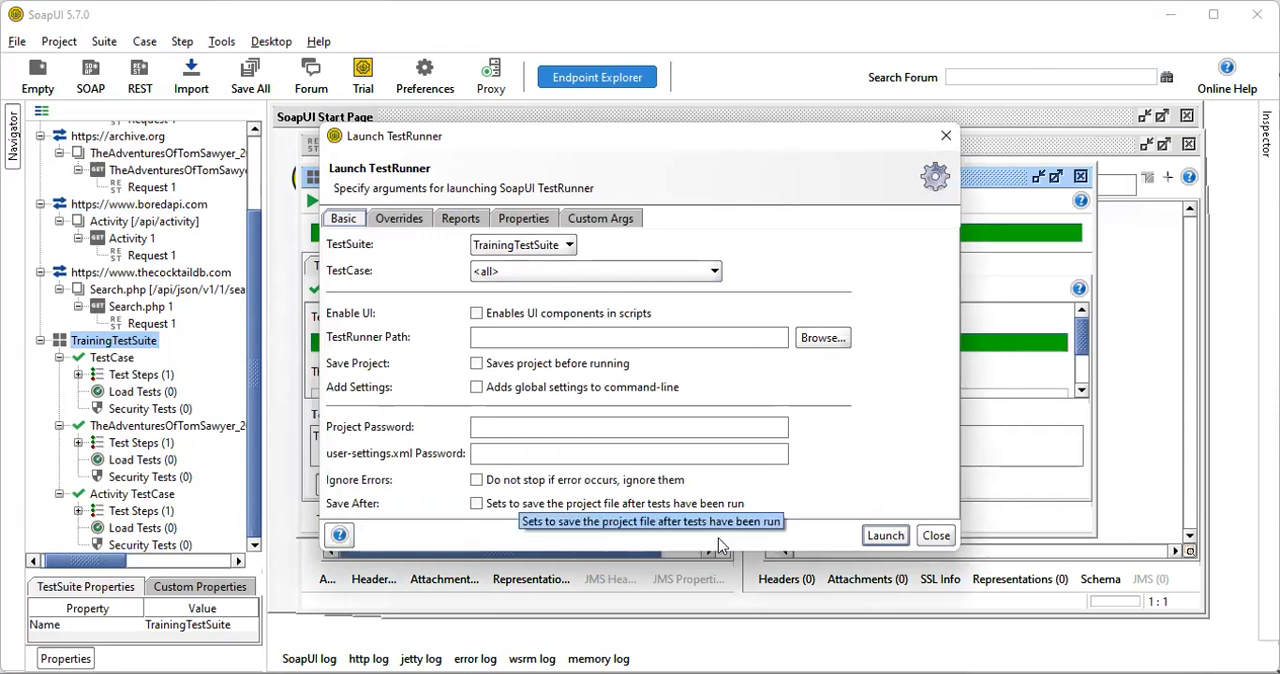
pyautogui.click(881, 535)
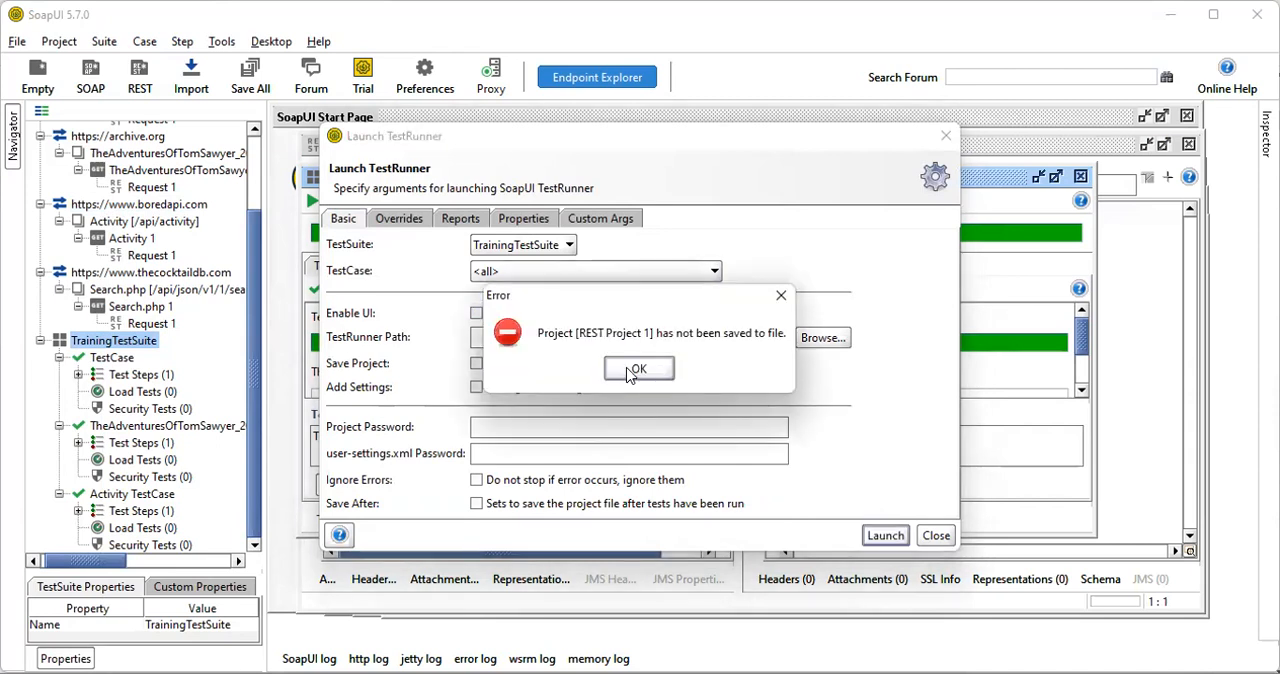
pyautogui.click(632, 370)
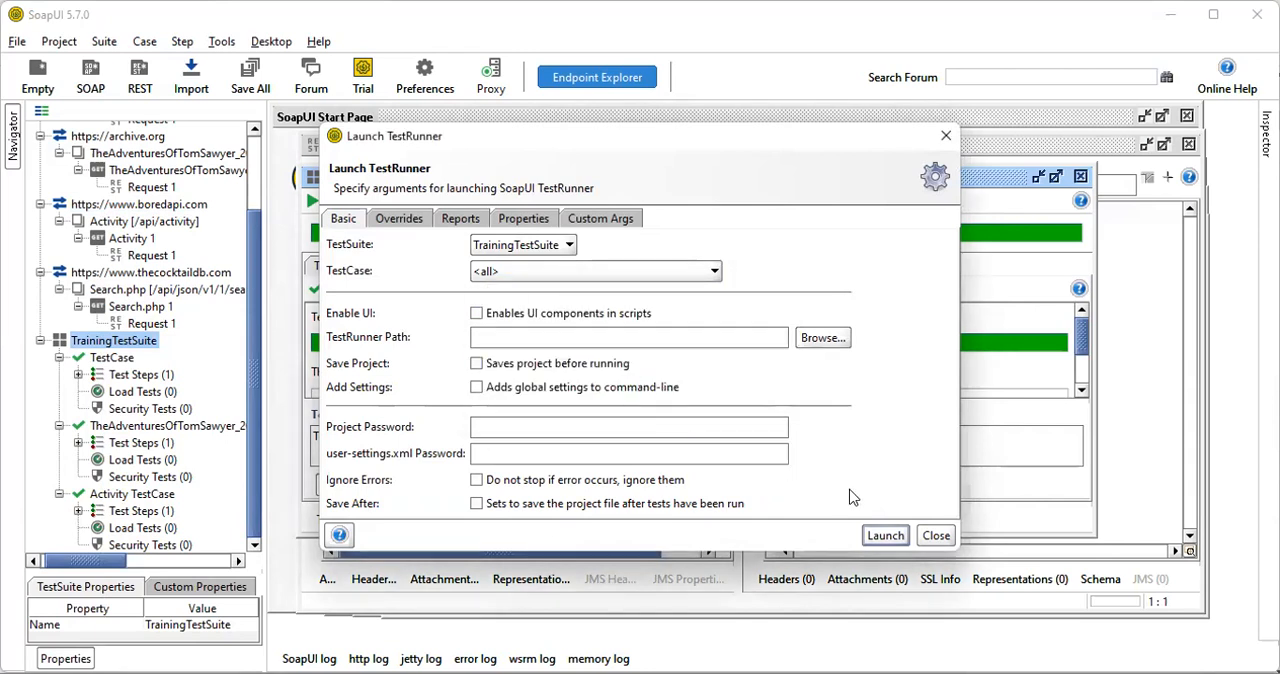
pyautogui.click(935, 537)
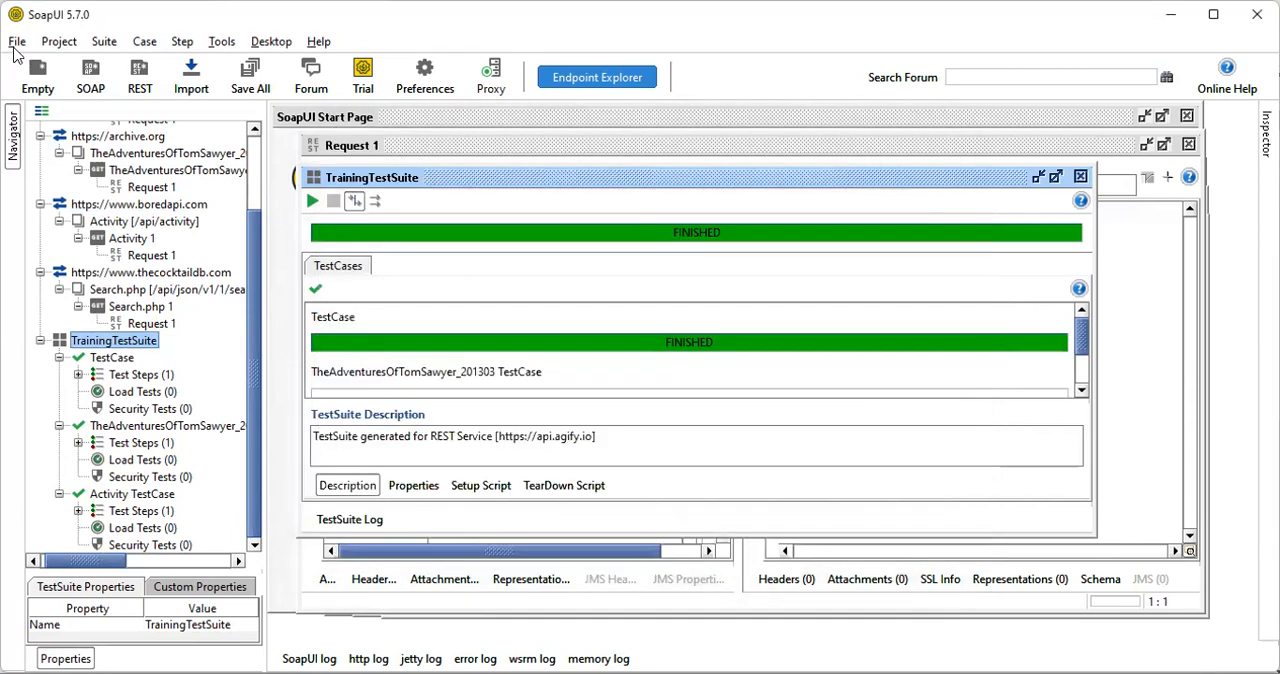
# Save the unsaved REST project to the Desktop folder under the file name RESTProject1
pyautogui.click(16, 44)
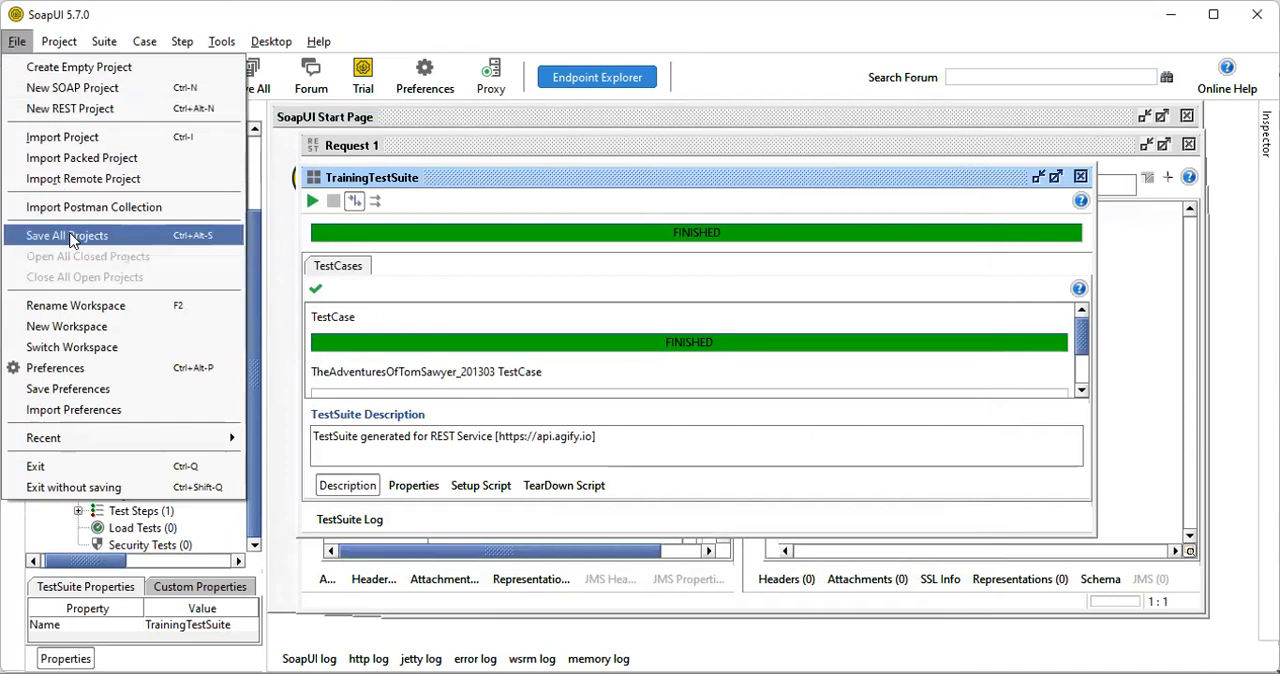
pyautogui.click(67, 236)
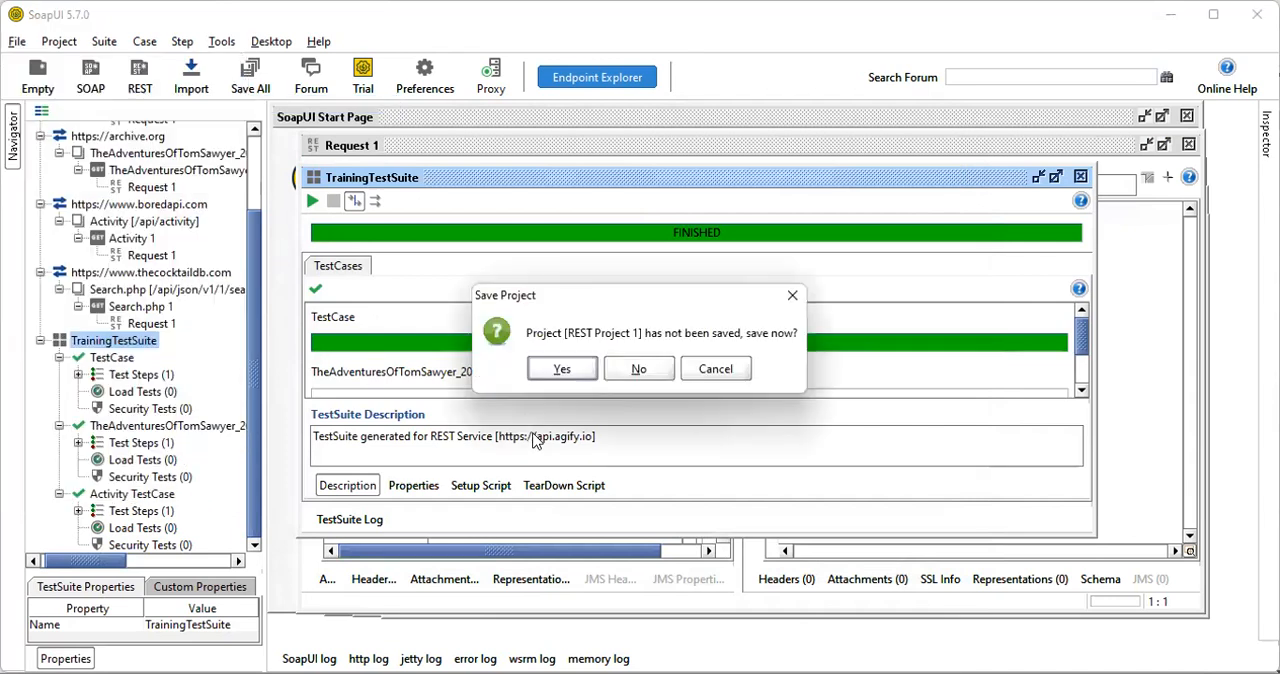
pyautogui.click(562, 371)
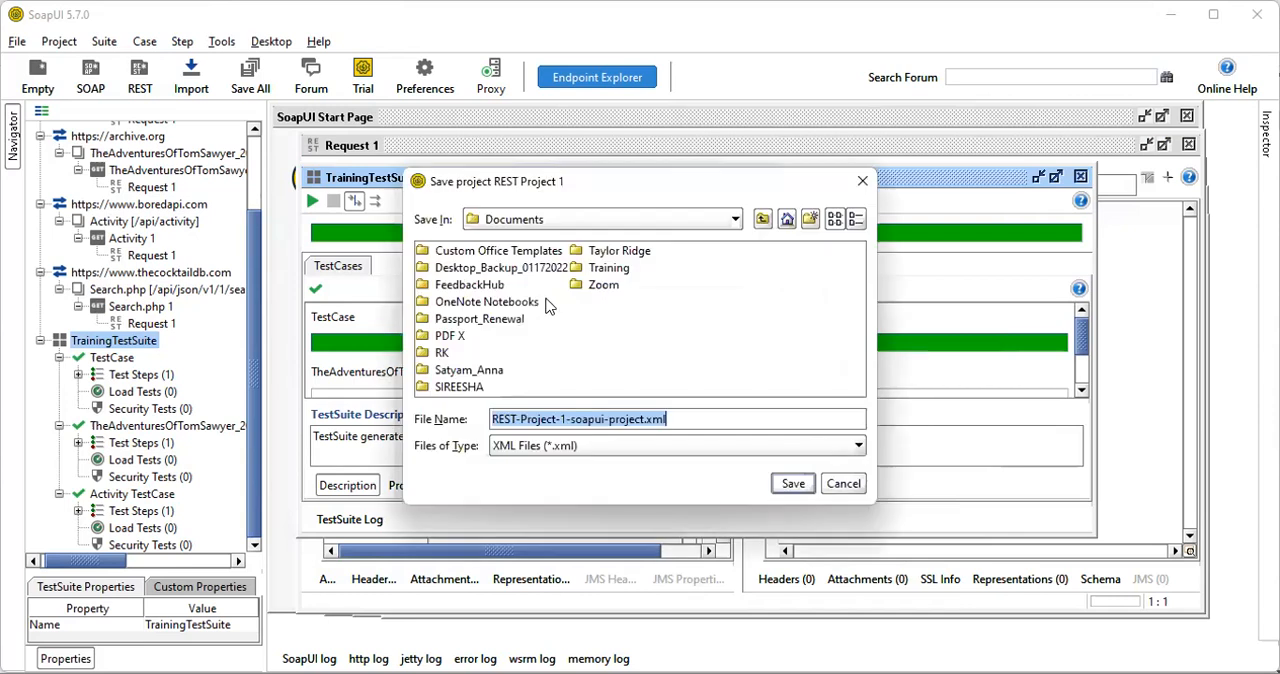
pyautogui.click(517, 227)
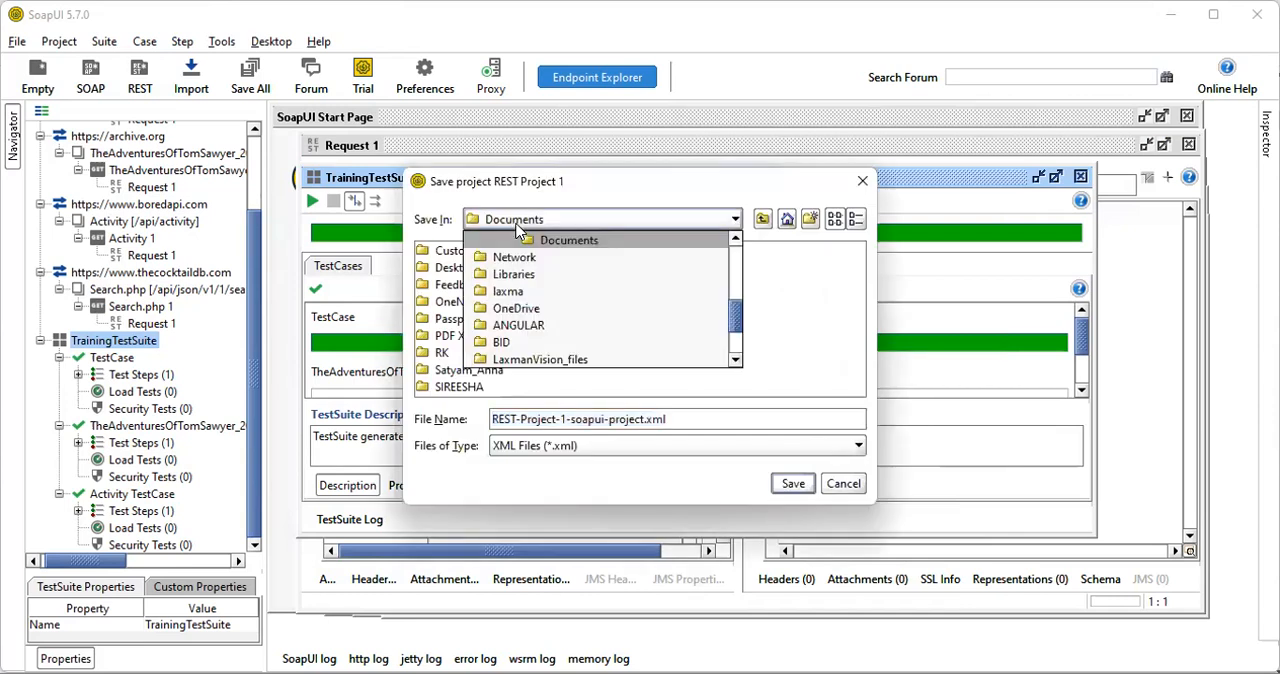
pyautogui.moveTo(735, 316); pyautogui.dragTo(728, 228)
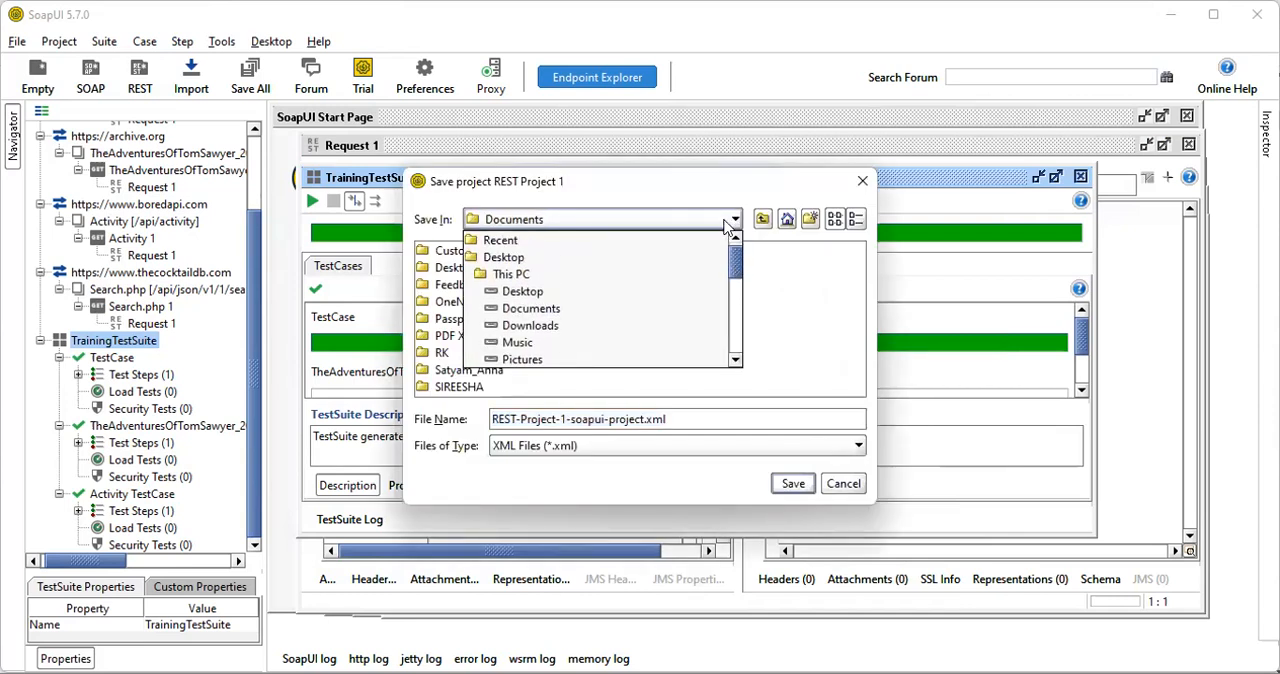
pyautogui.click(604, 258)
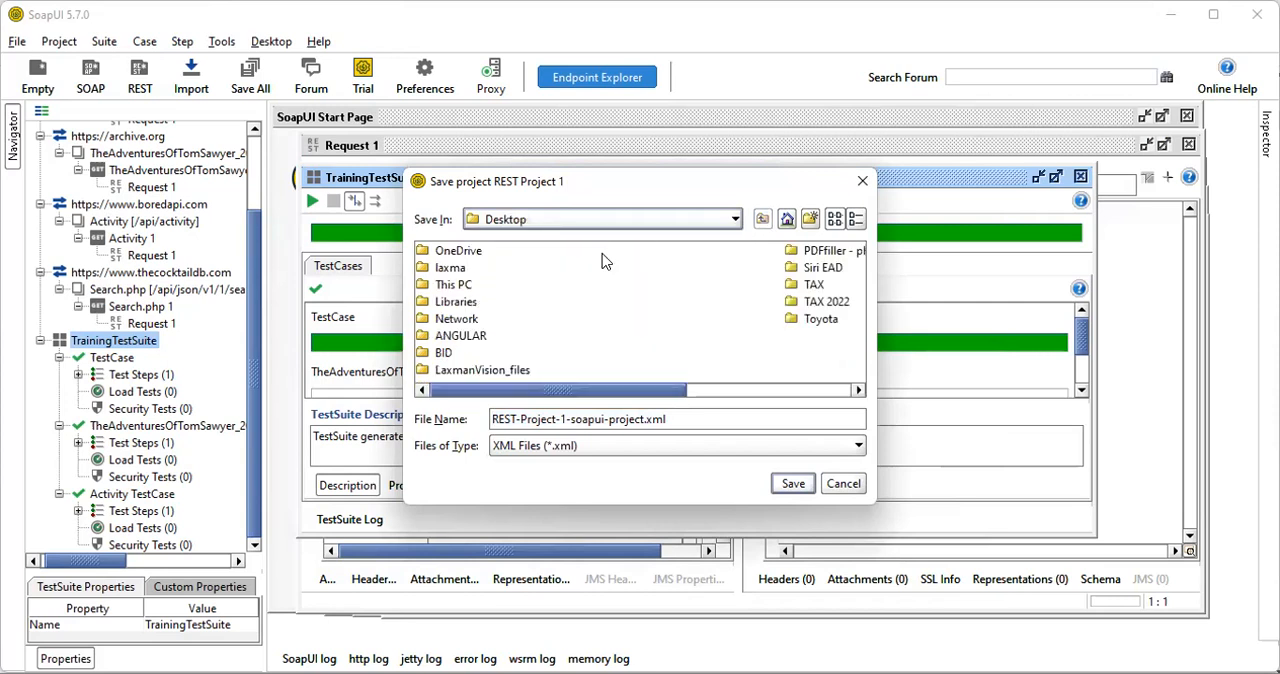
pyautogui.doubleClick(705, 415)
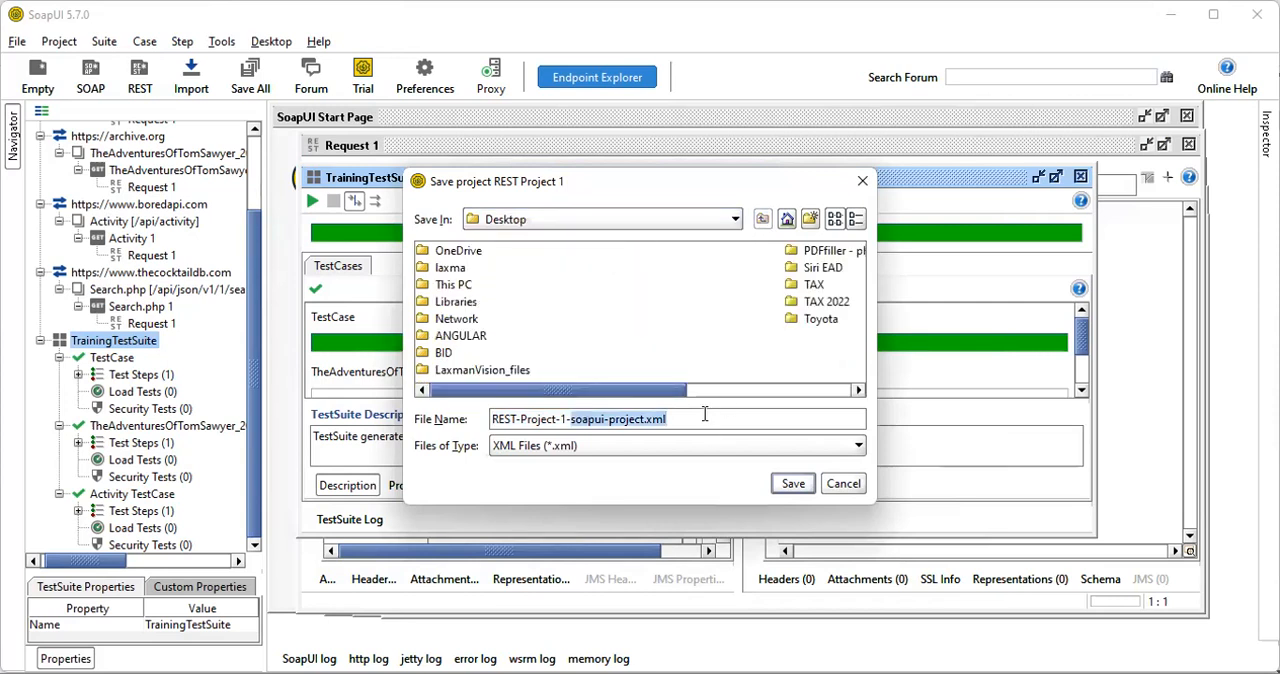
pyautogui.press('BackSpace')
pyautogui.press('BackSpace')
pyautogui.press('BackSpace')
pyautogui.press('BackSpace')
pyautogui.press('BackSpace')
pyautogui.press('BackSpace')
pyautogui.press('BackSpace')
pyautogui.press('BackSpace')
pyautogui.press('BackSpace')
pyautogui.press('BackSpace')
pyautogui.press('BackSpace')
pyautogui.press('BackSpace')
pyautogui.press('BackSpace')
pyautogui.press('BackSpace')
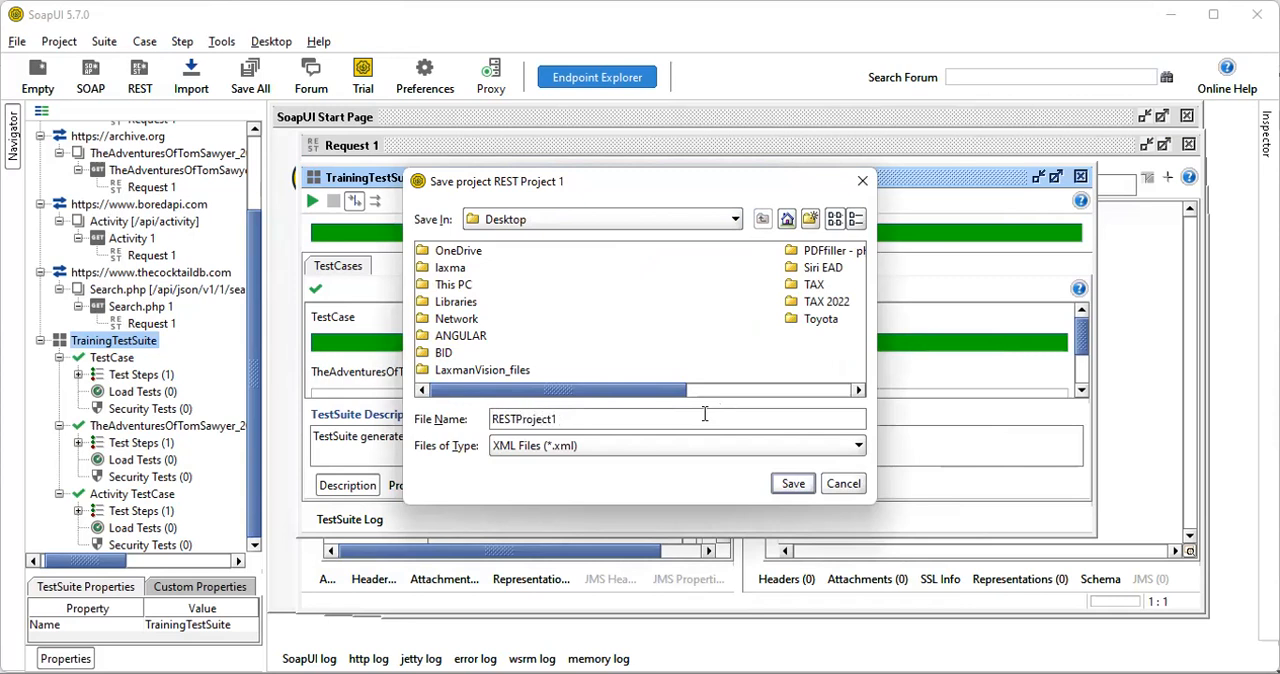
pyautogui.click(786, 490)
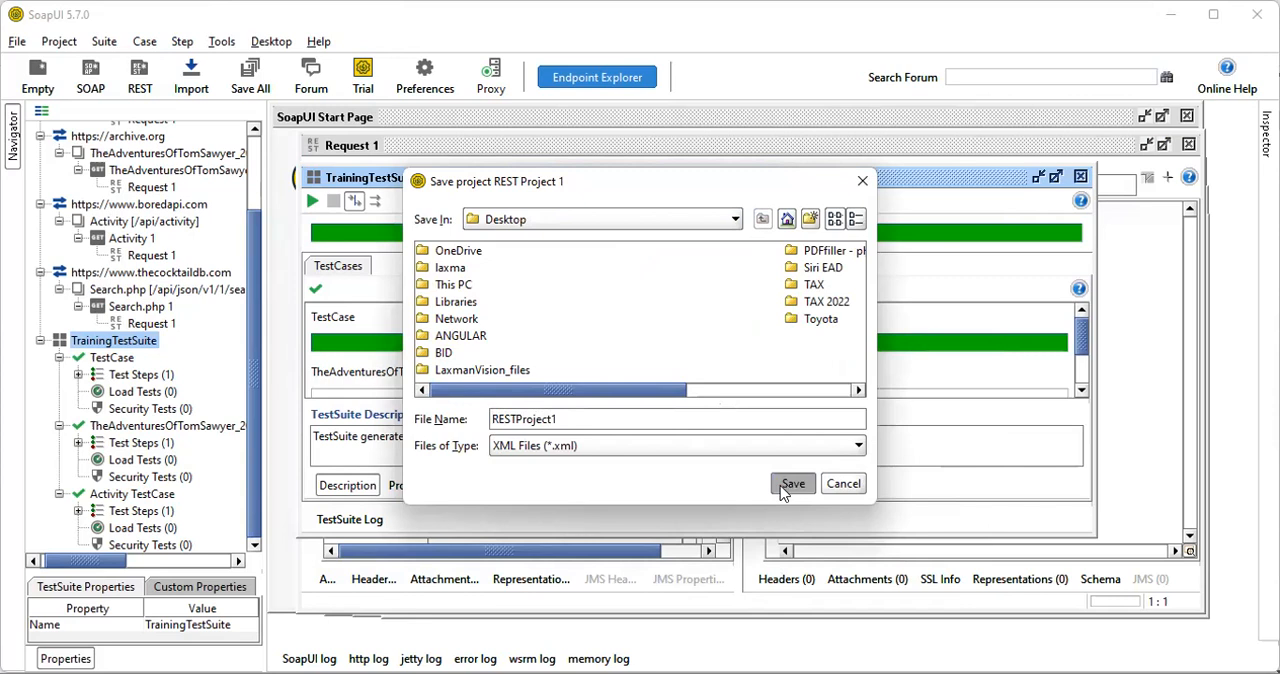
# Collapse TrainingTestSuite in the project tree and close its editor window
pyautogui.rightClick(112, 342)
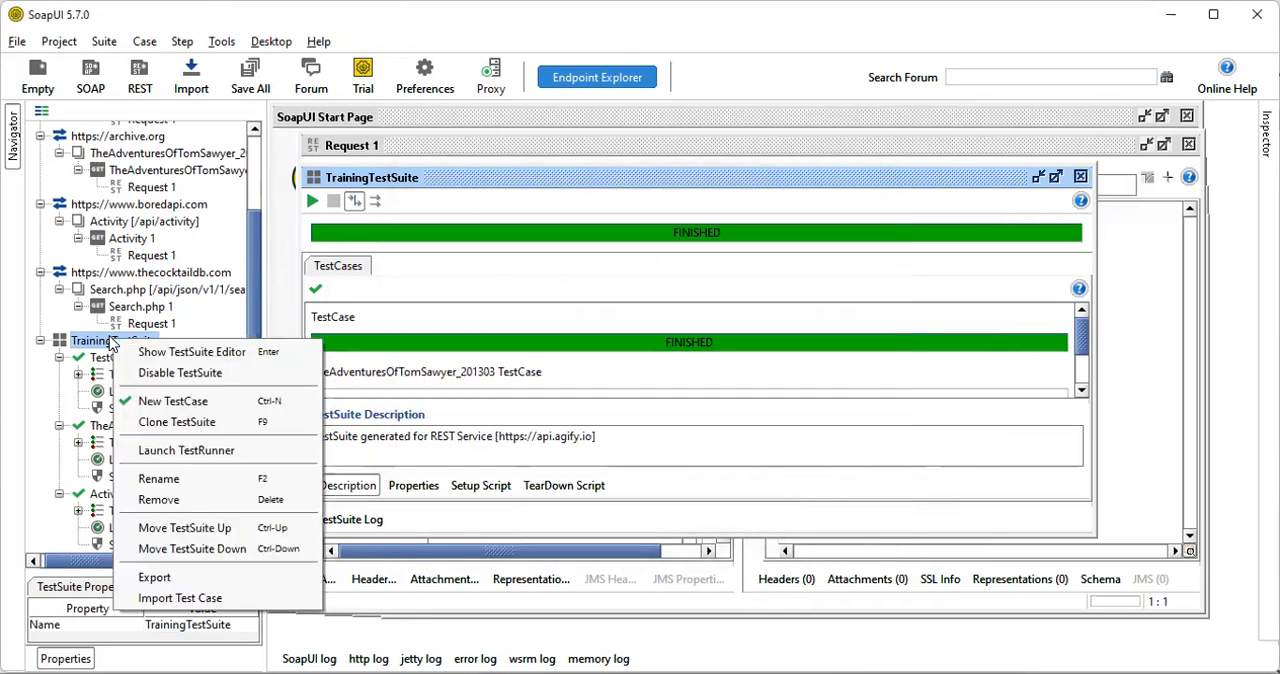
pyautogui.click(549, 300)
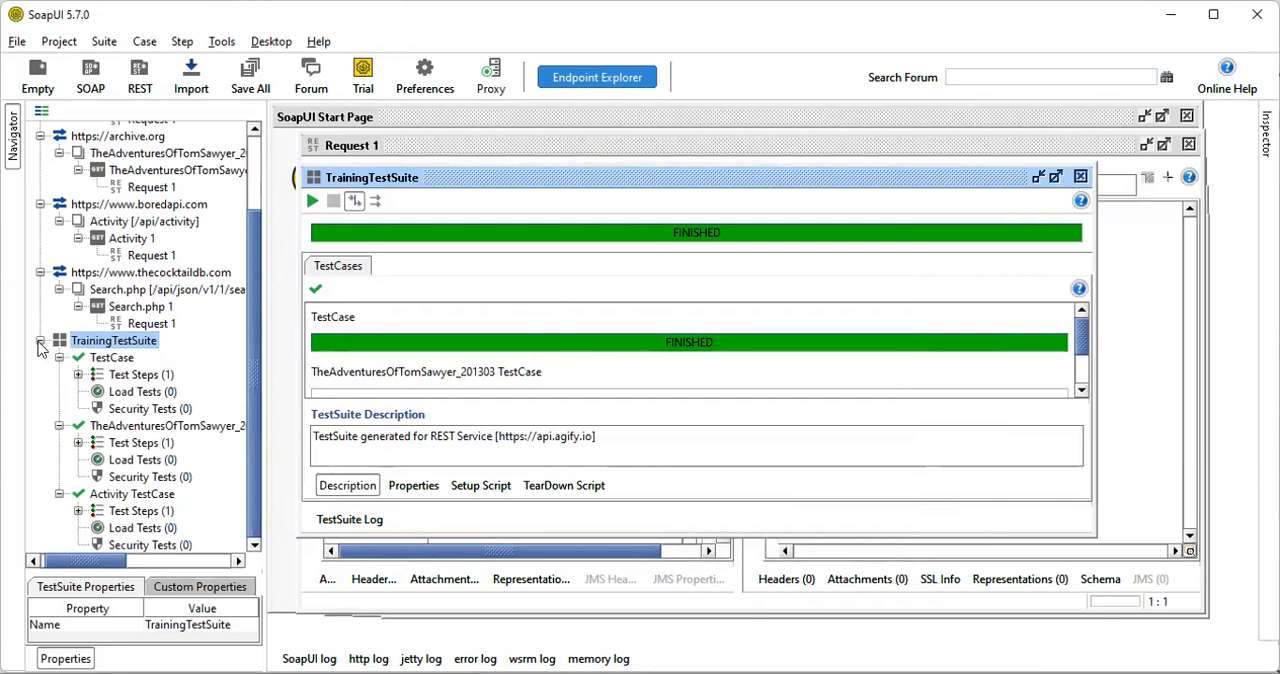
pyautogui.click(88, 340)
pyautogui.click(40, 341)
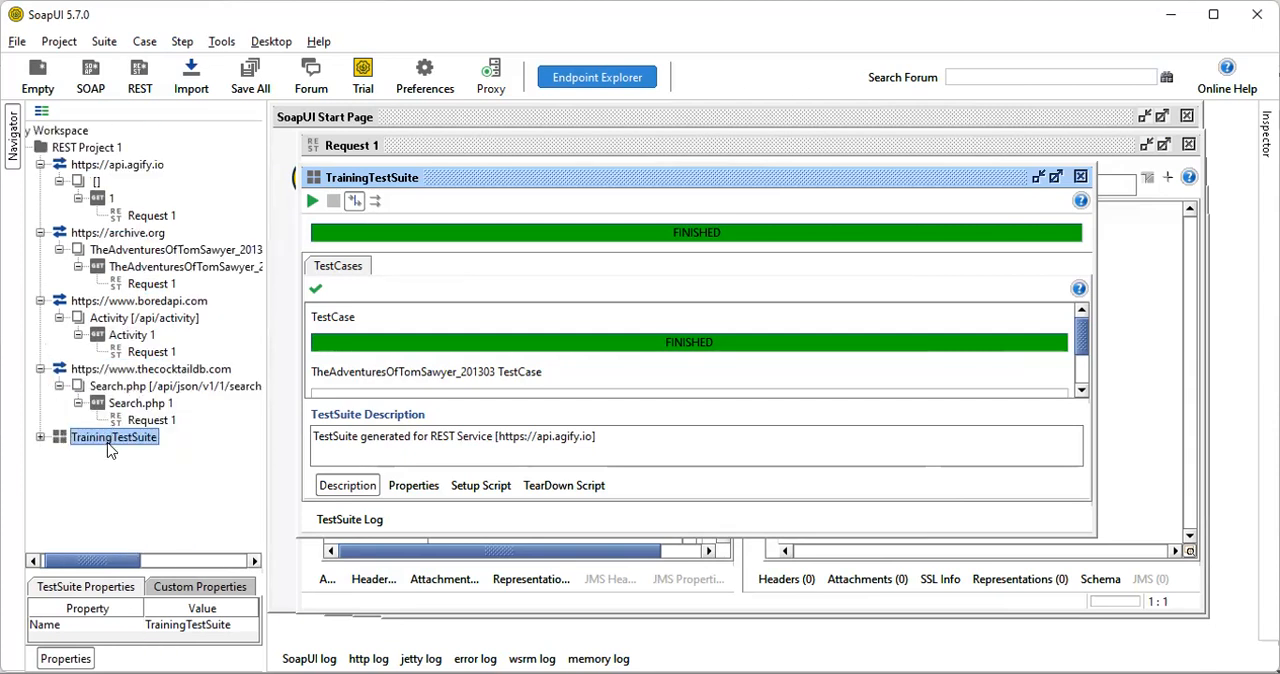
pyautogui.click(1080, 177)
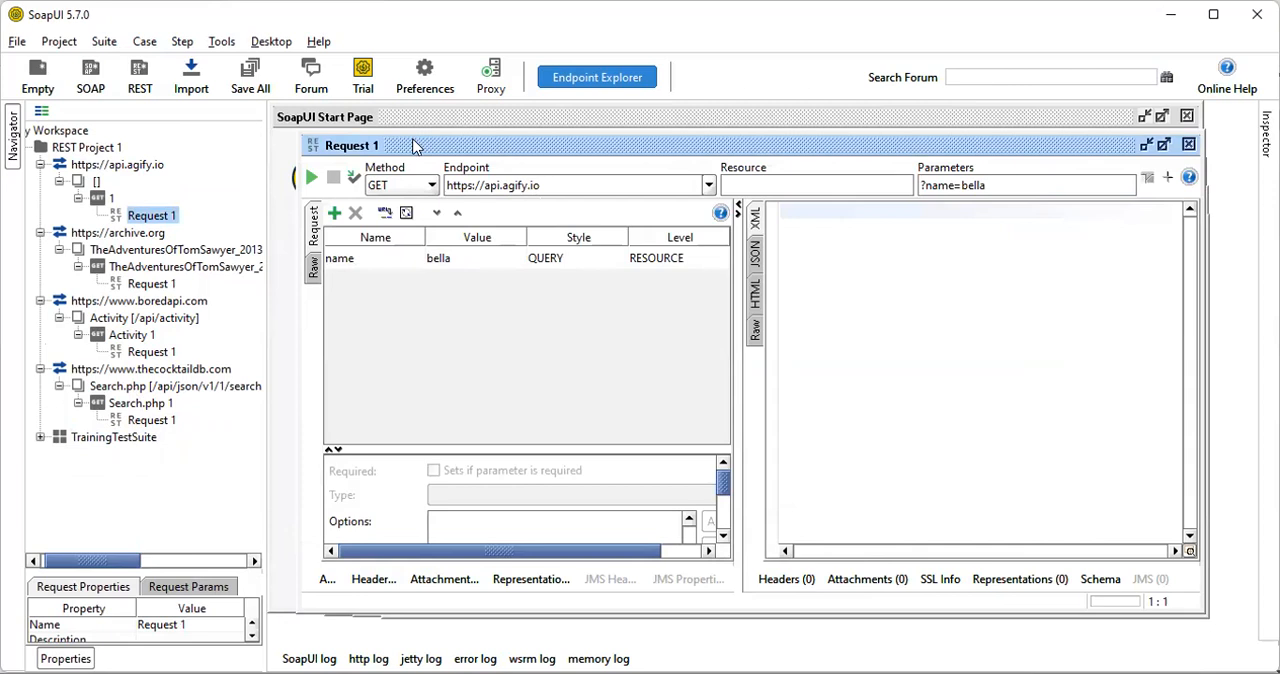
# Open the TrainingTestSuite editor, run all its TestCases sequentially, review each TestCase's result and close the editor
pyautogui.doubleClick(105, 438)
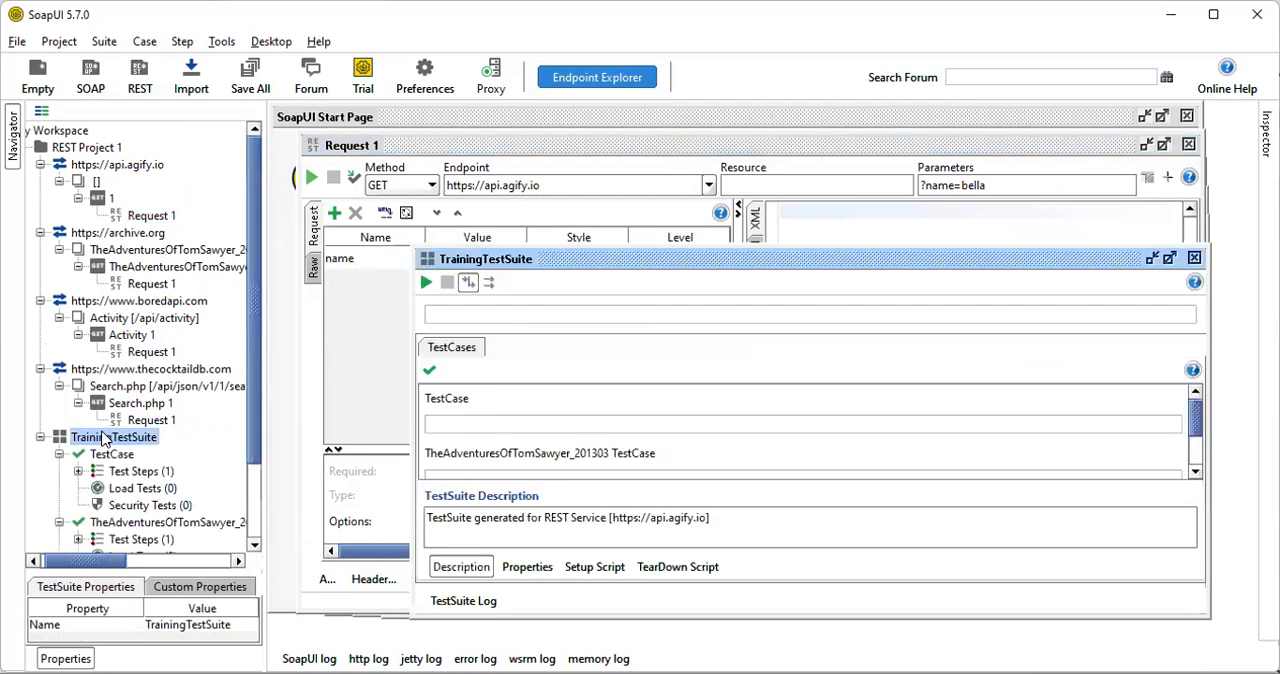
pyautogui.moveTo(800, 264); pyautogui.dragTo(668, 166)
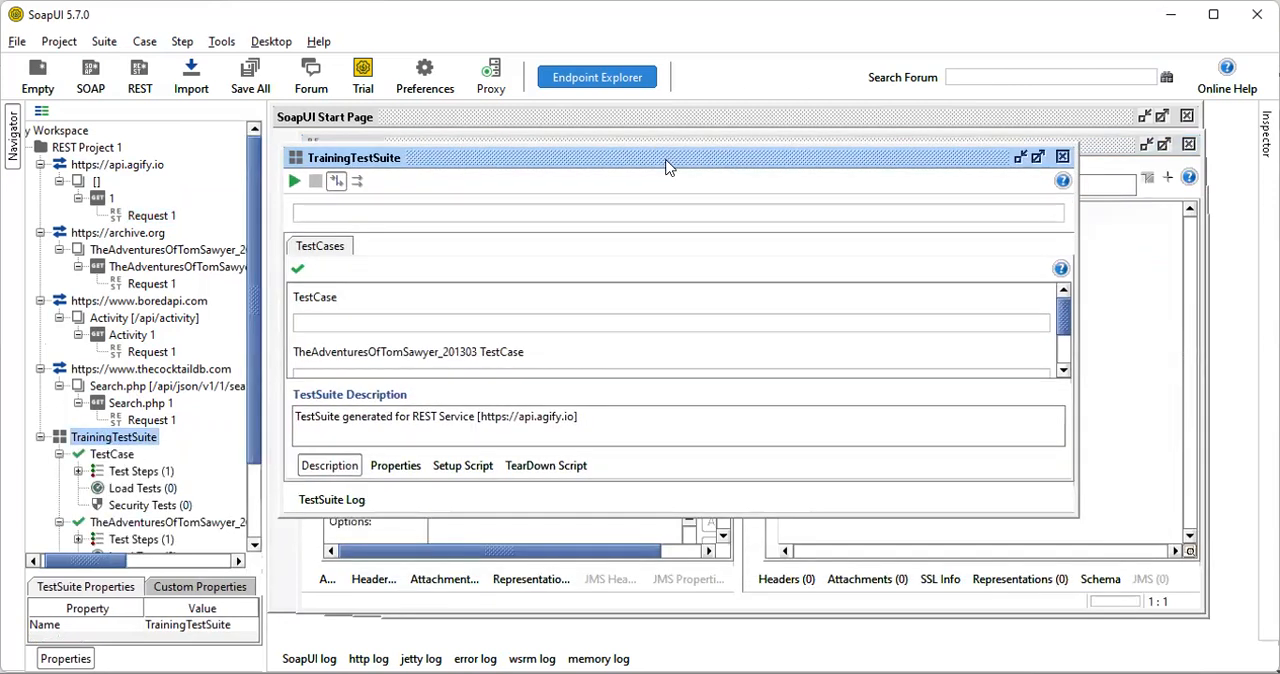
pyautogui.click(296, 183)
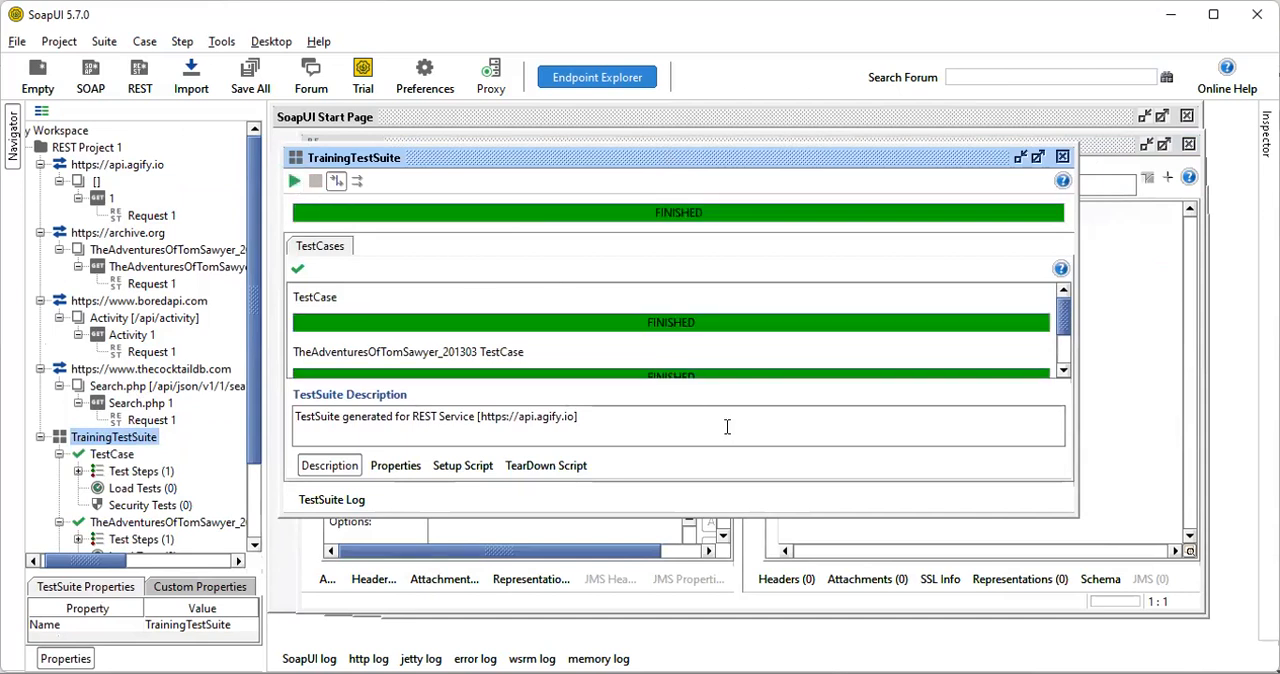
pyautogui.scroll(-1, 697, 338)
pyautogui.scroll(-6, 697, 338)
pyautogui.scroll(7, 697, 338)
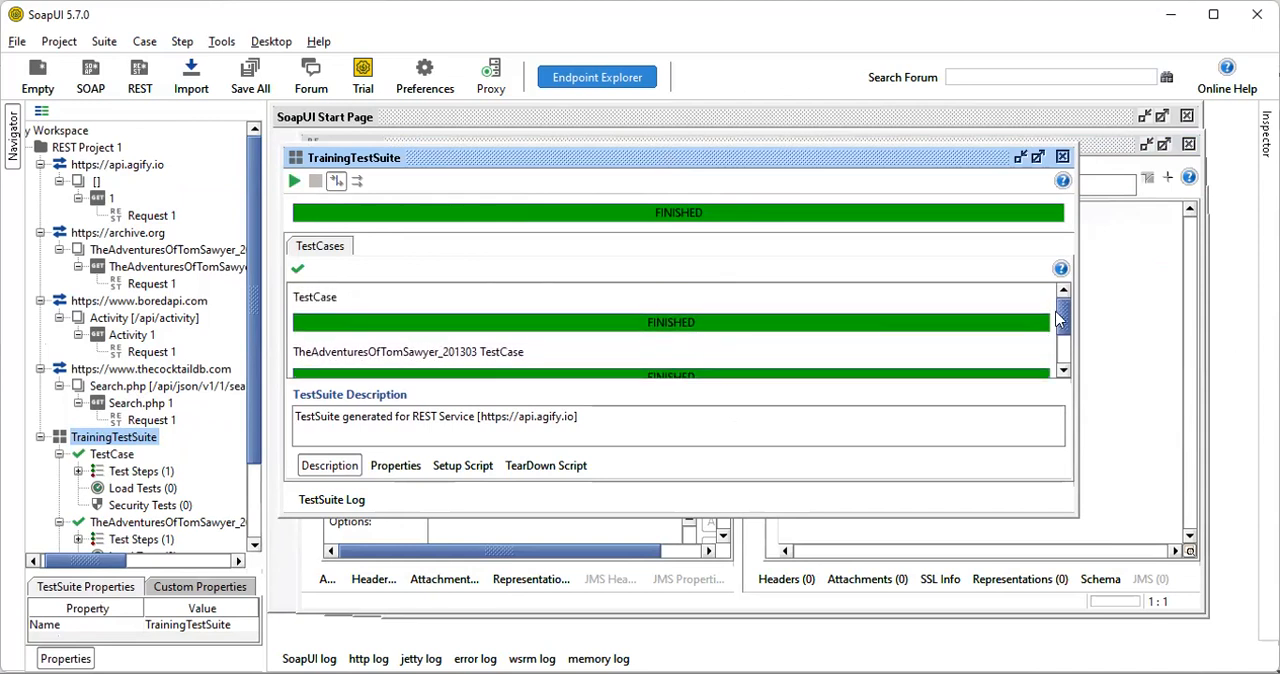
pyautogui.moveTo(1062, 320); pyautogui.dragTo(1064, 358)
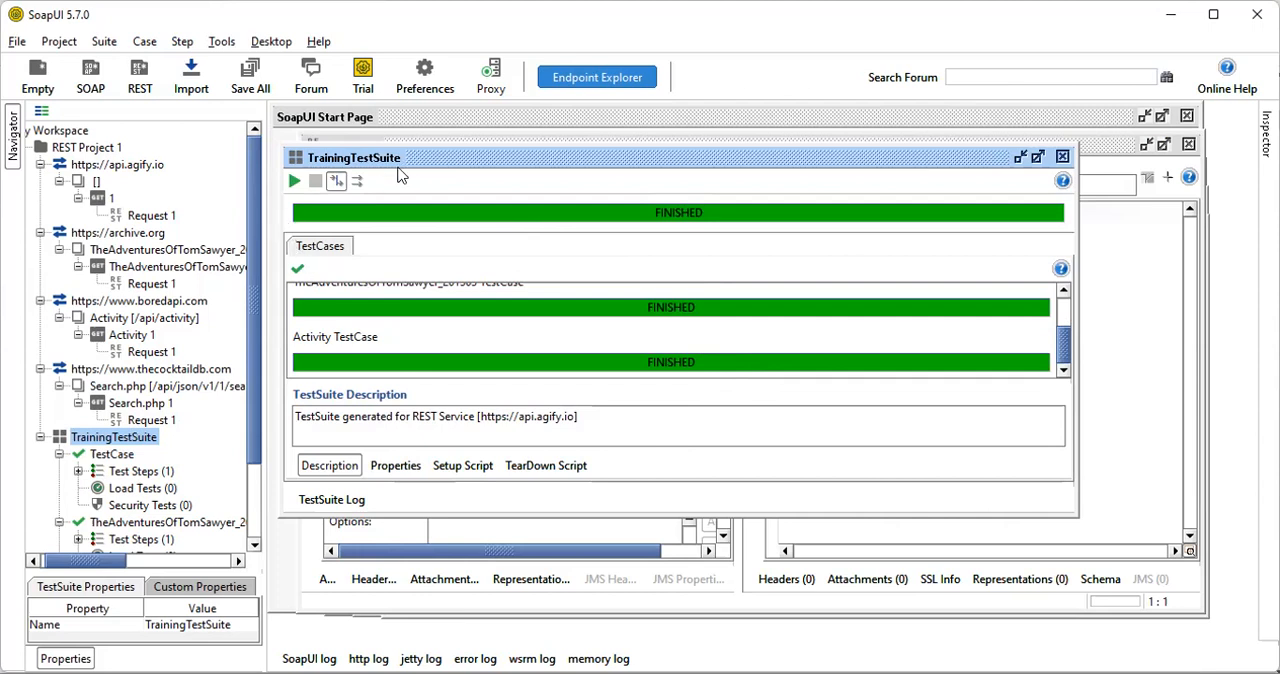
pyautogui.click(335, 183)
pyautogui.click(1062, 158)
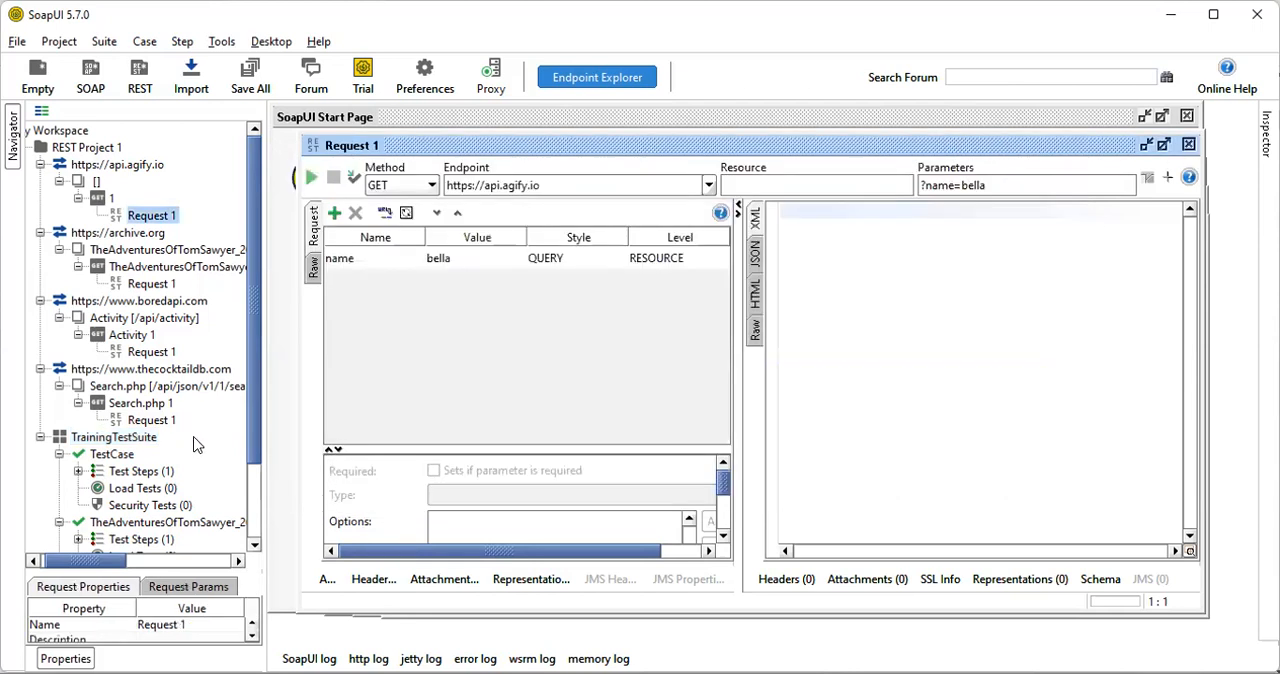
# Reopen the TrainingTestSuite editor, run its TestCases in parallel and check the result of each one
pyautogui.click(117, 438)
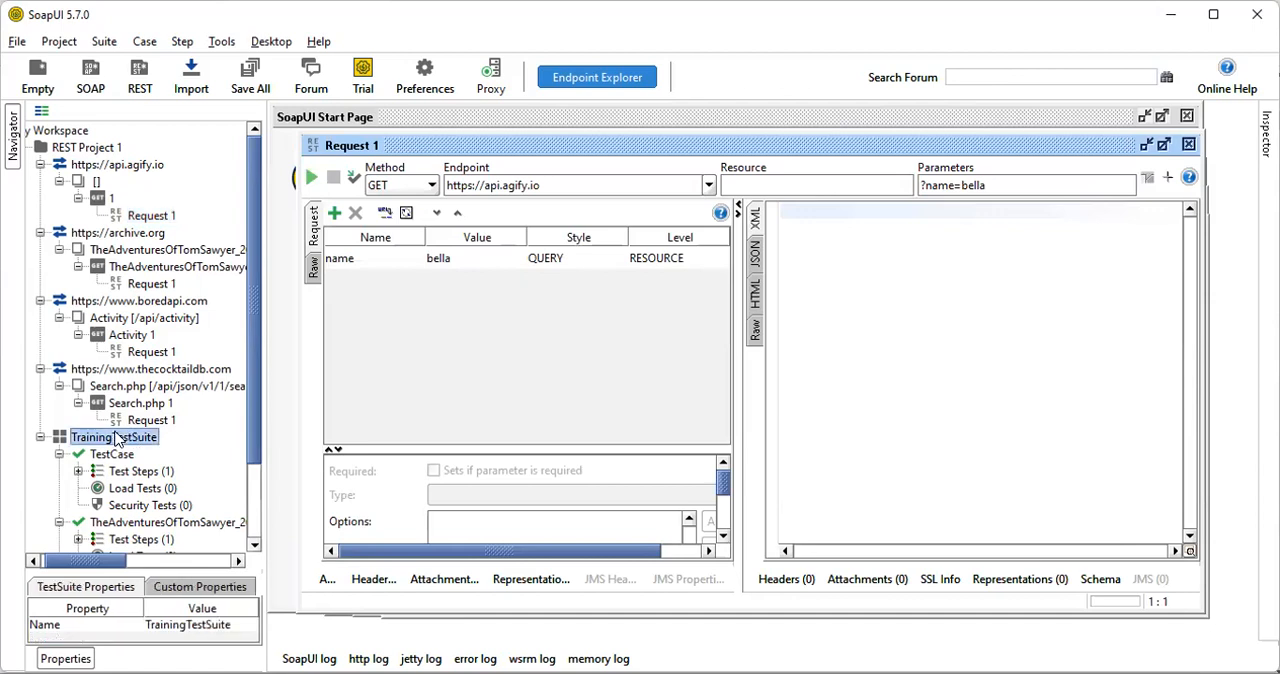
pyautogui.doubleClick(117, 438)
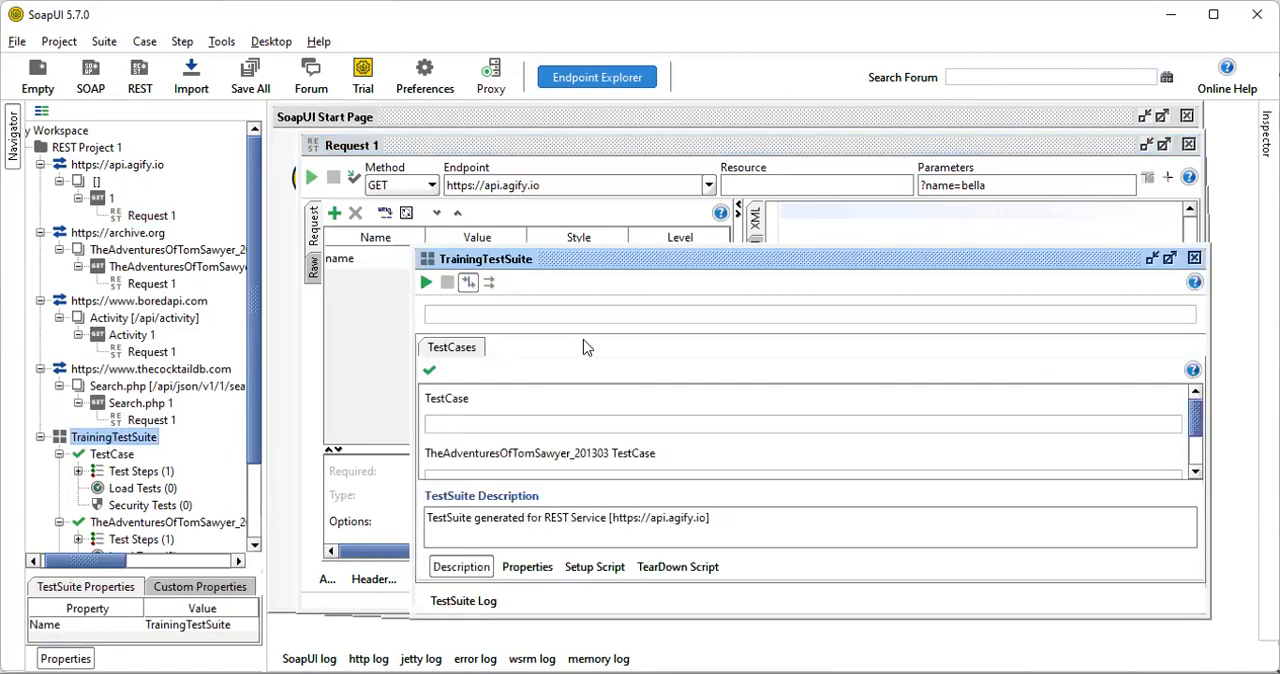
pyautogui.moveTo(675, 267); pyautogui.dragTo(598, 211)
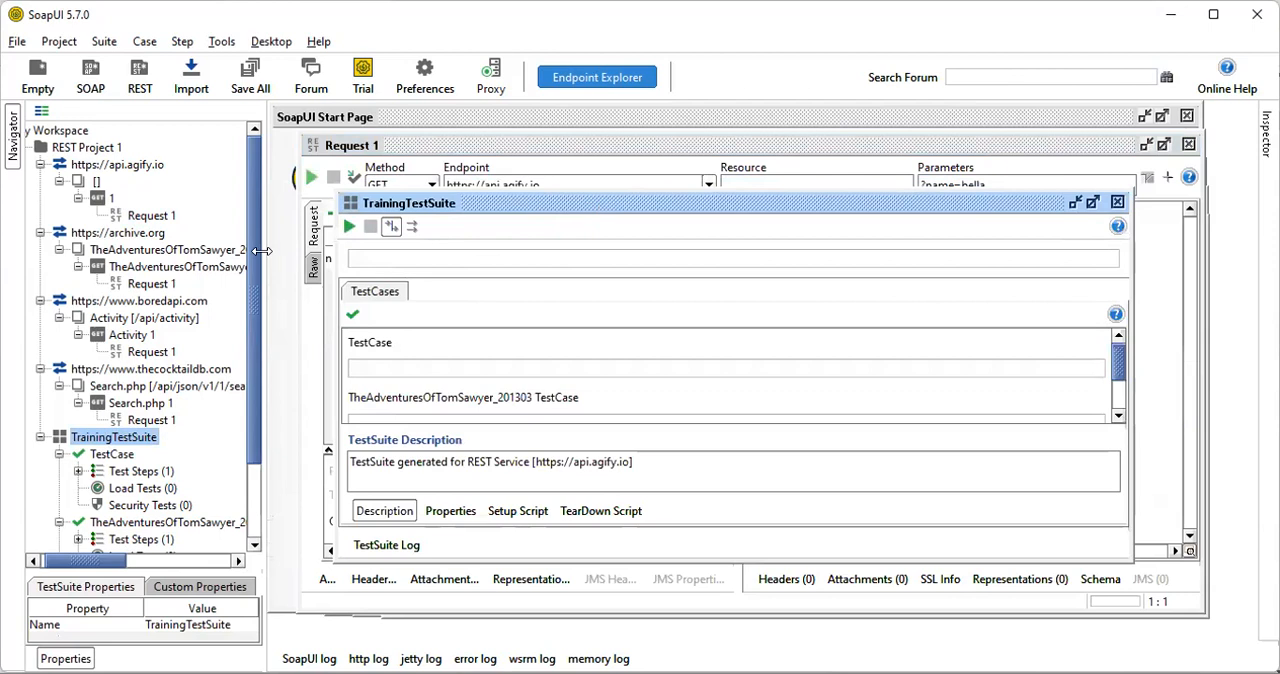
pyautogui.click(349, 227)
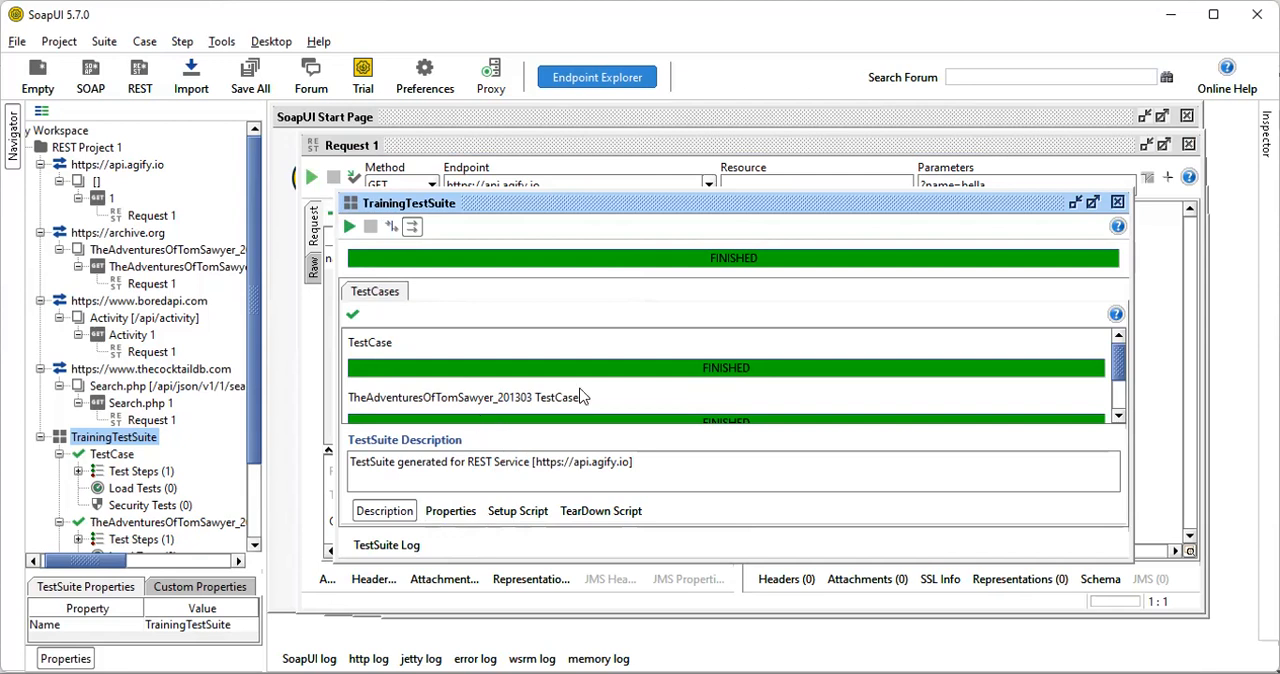
pyautogui.scroll(-1, 590, 386)
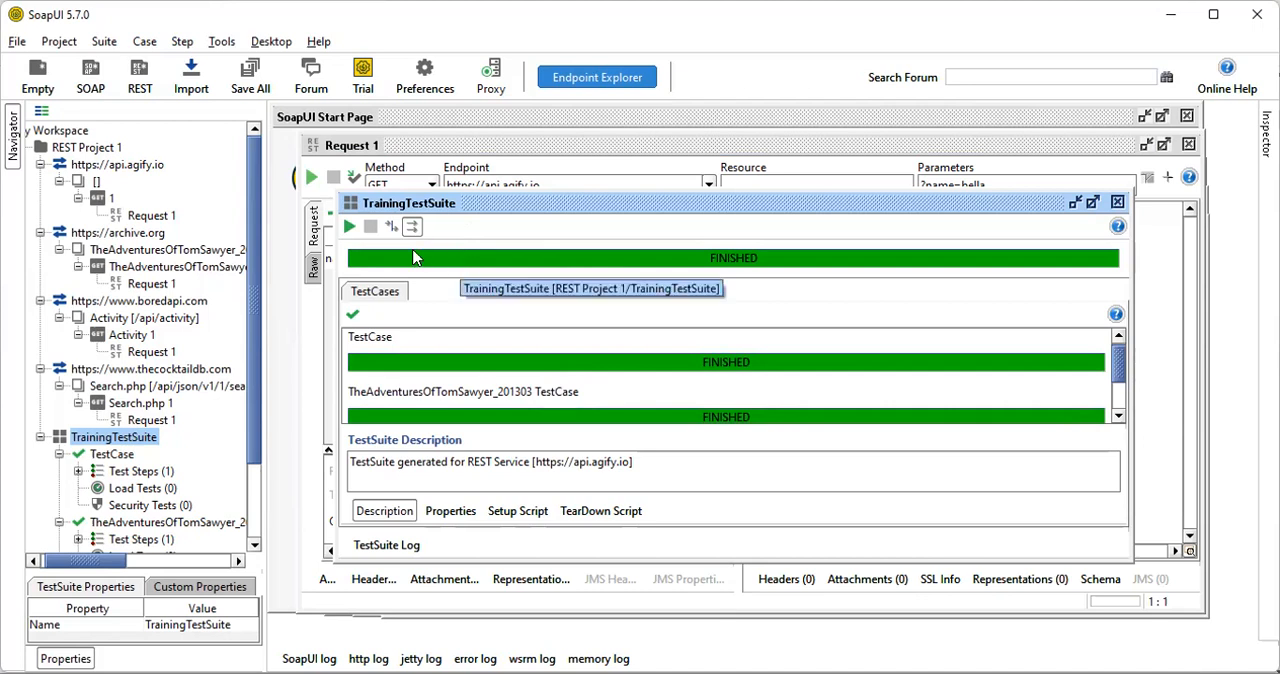
# Rerun the TrainingTestSuite TestCases in sequential mode and once more in parallel mode
pyautogui.click(390, 230)
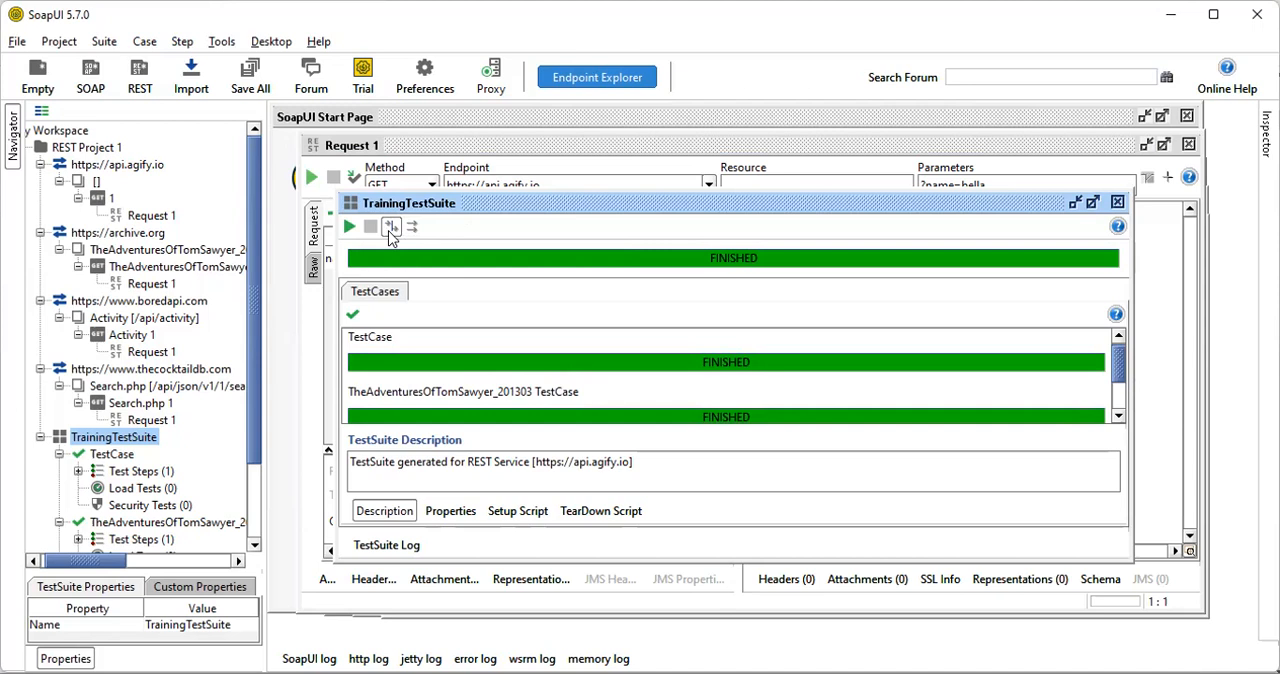
pyautogui.click(349, 227)
pyautogui.click(350, 230)
pyautogui.scroll(-3, 250, 468)
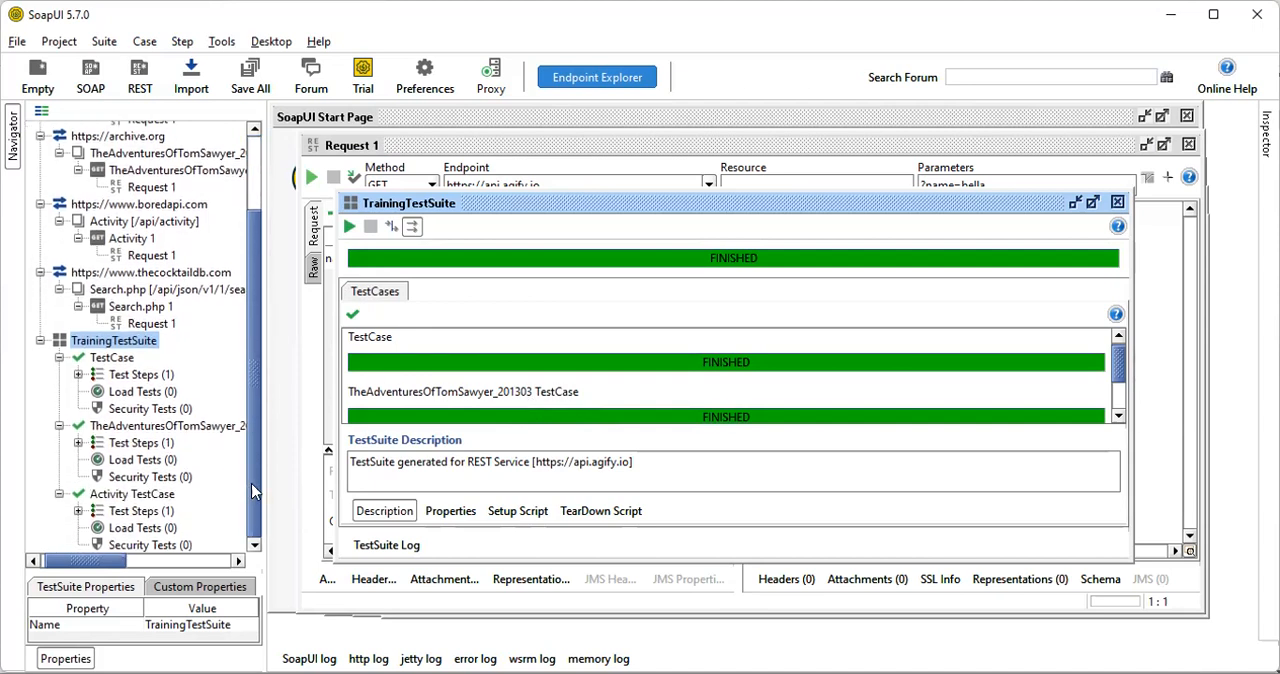
pyautogui.scroll(3, 252, 490)
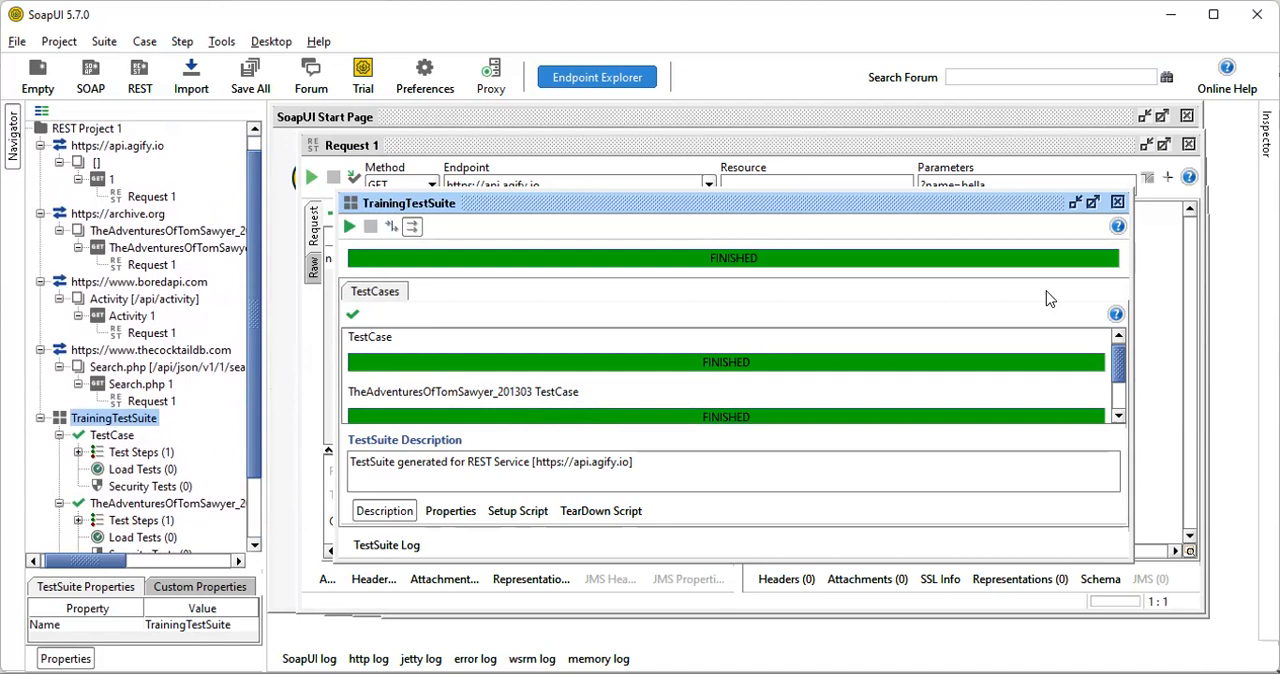
pyautogui.moveTo(256, 190); pyautogui.dragTo(242, 251)
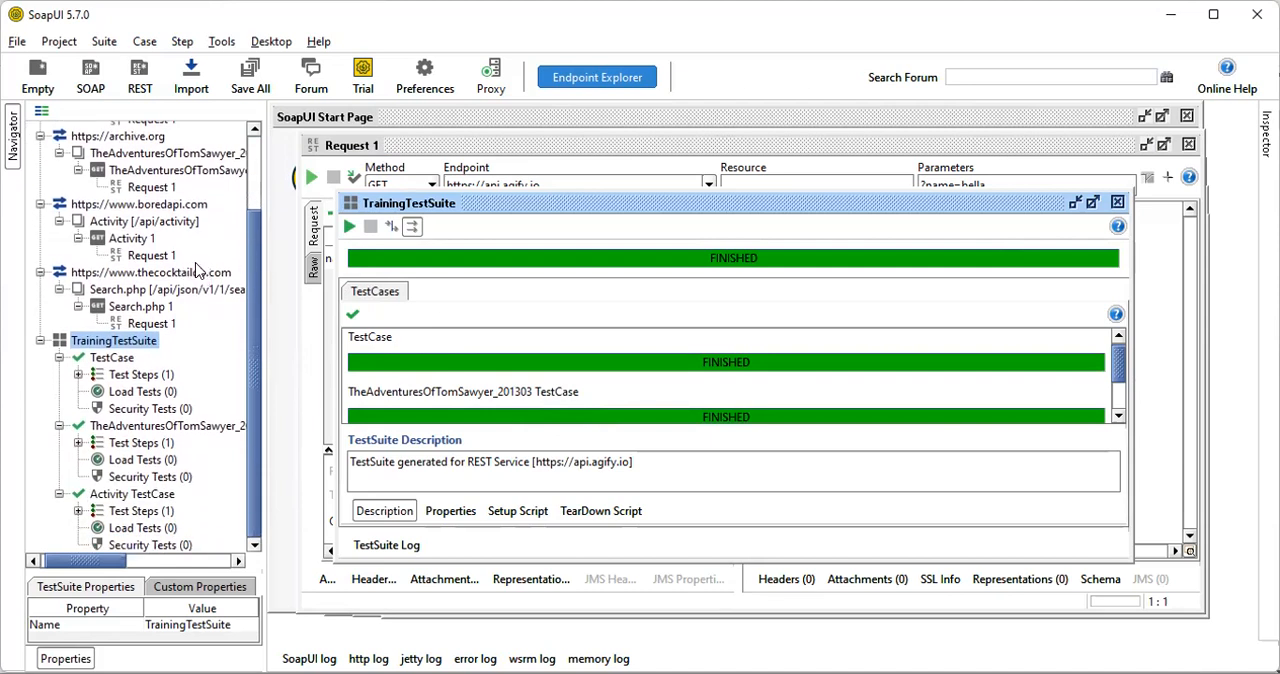
pyautogui.click(106, 272)
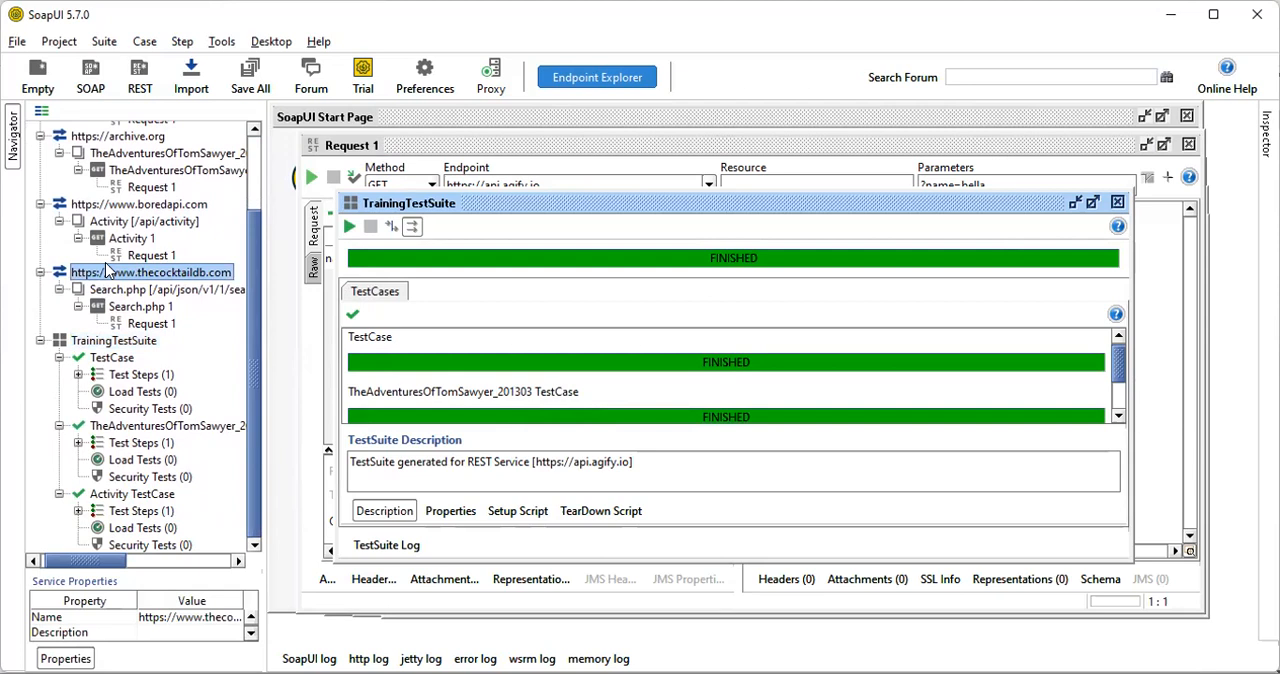
pyautogui.rightClick(106, 271)
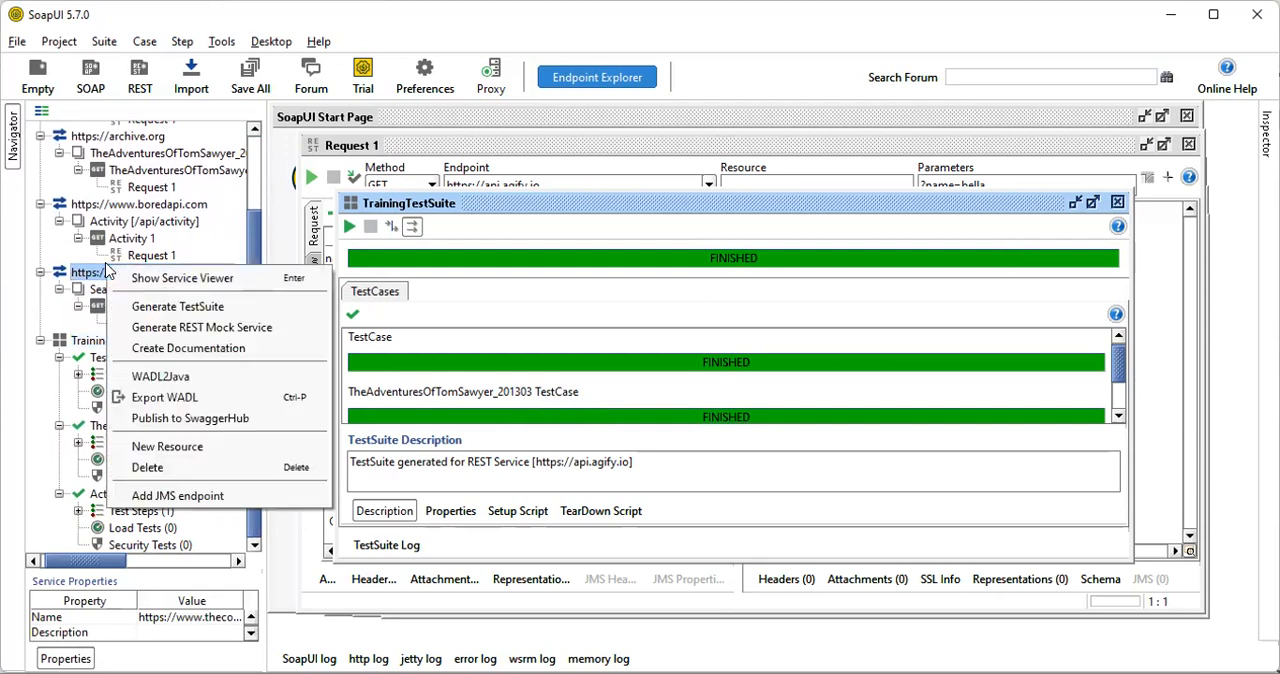
pyautogui.click(146, 309)
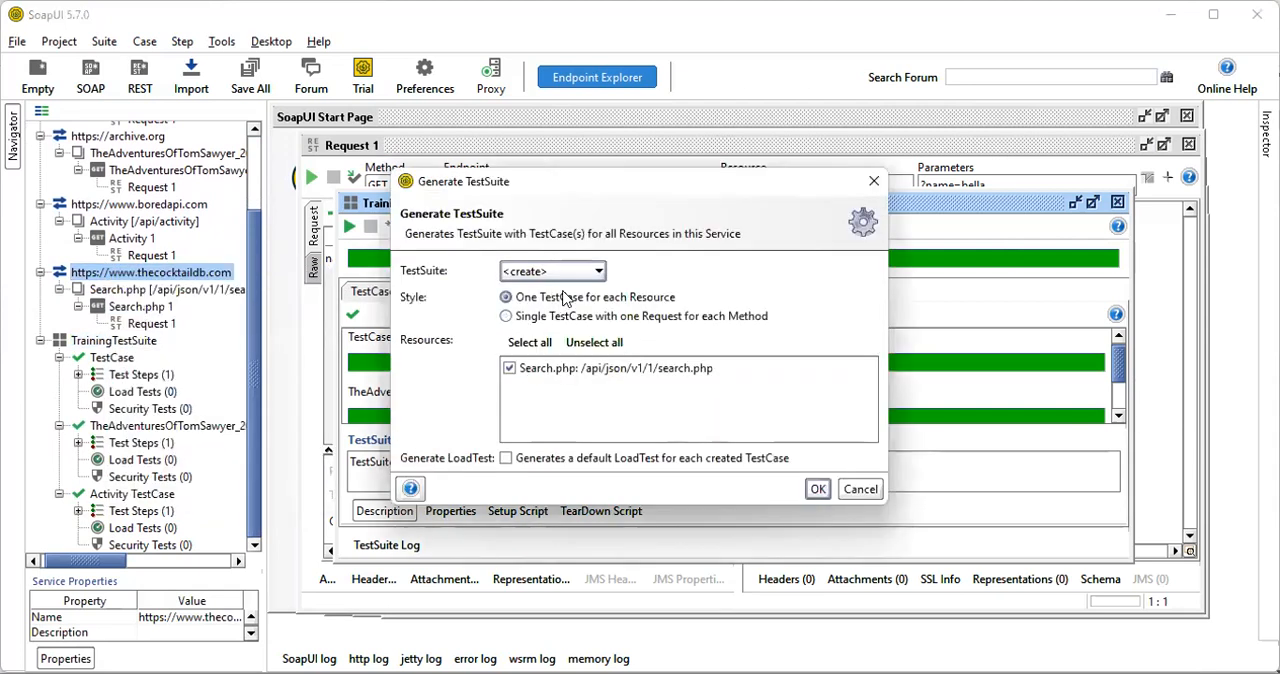
pyautogui.click(572, 278)
pyautogui.click(575, 309)
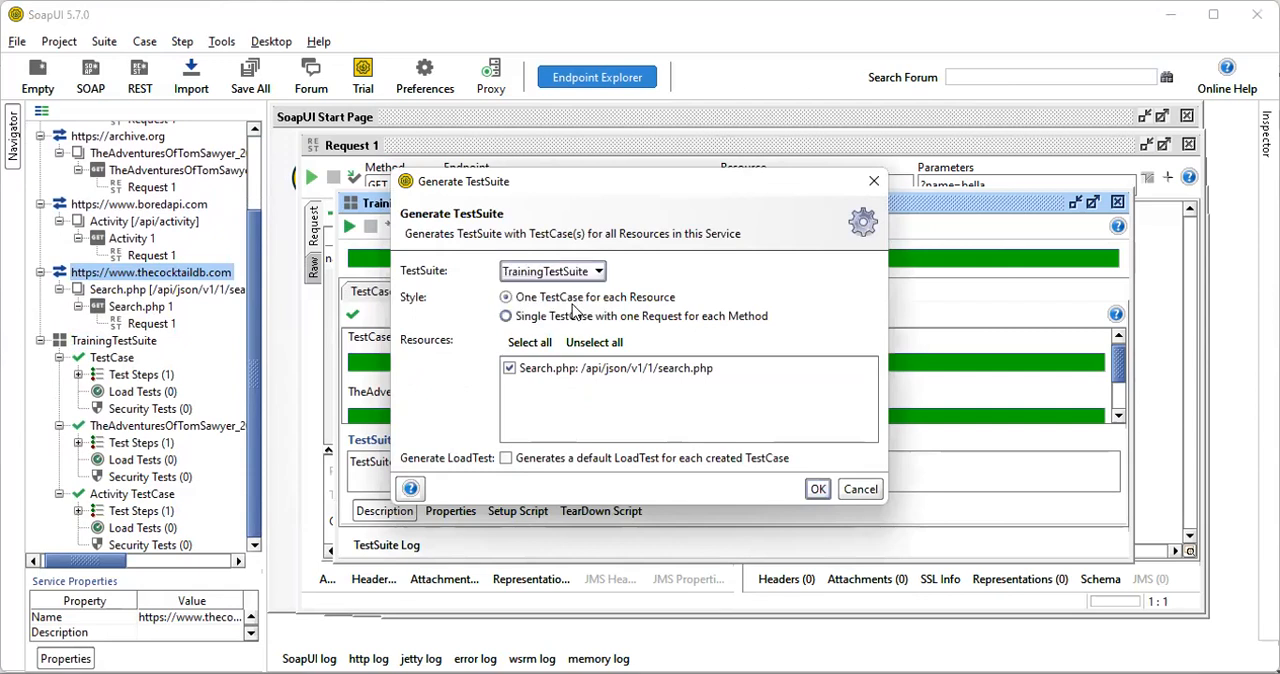
pyautogui.click(818, 489)
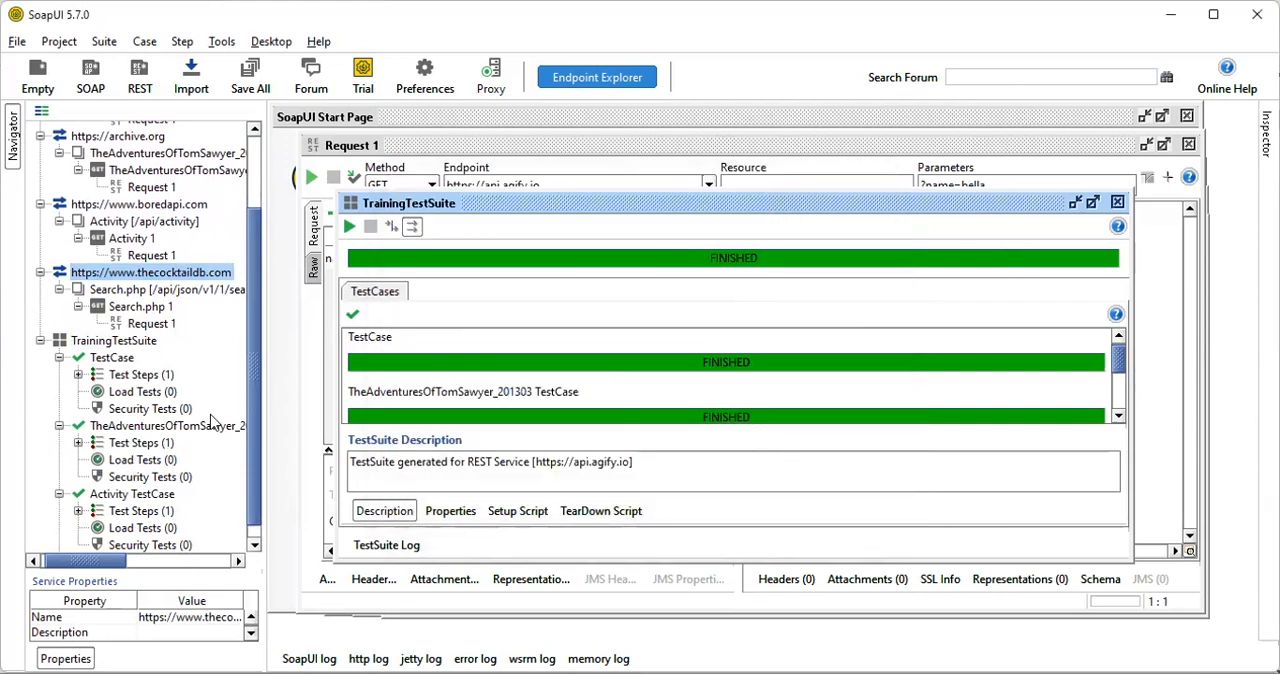
pyautogui.scroll(-1, 252, 371)
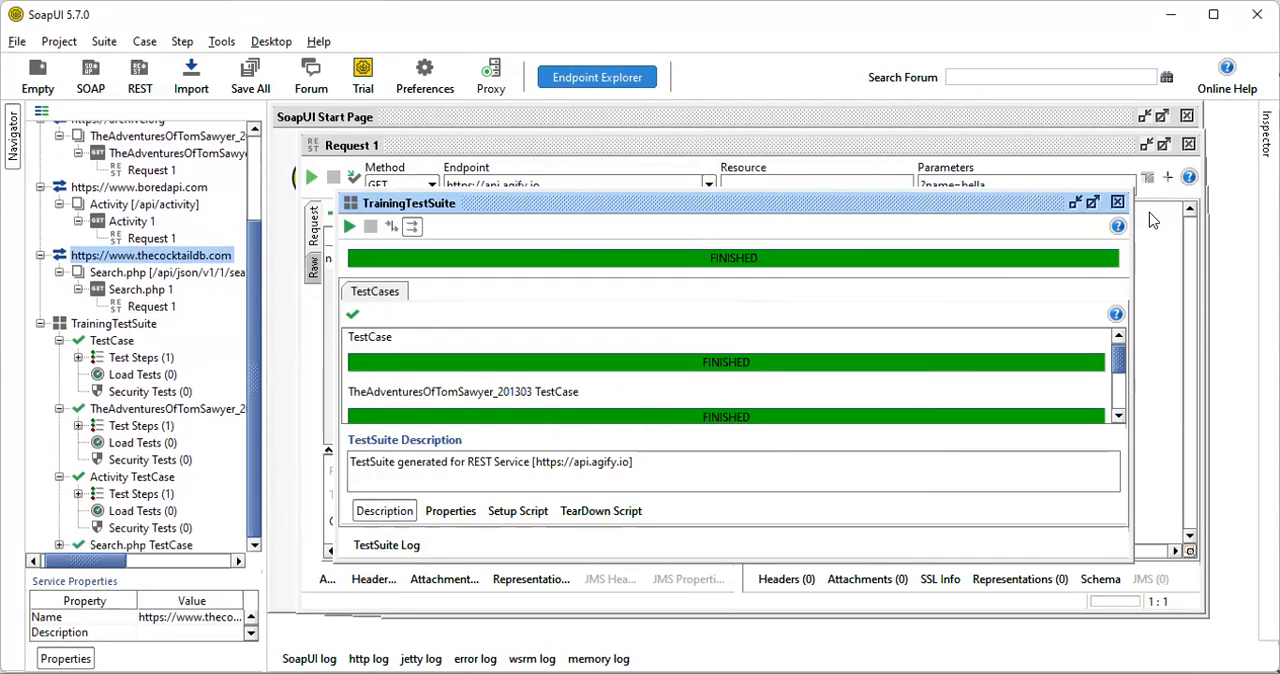
pyautogui.click(1118, 203)
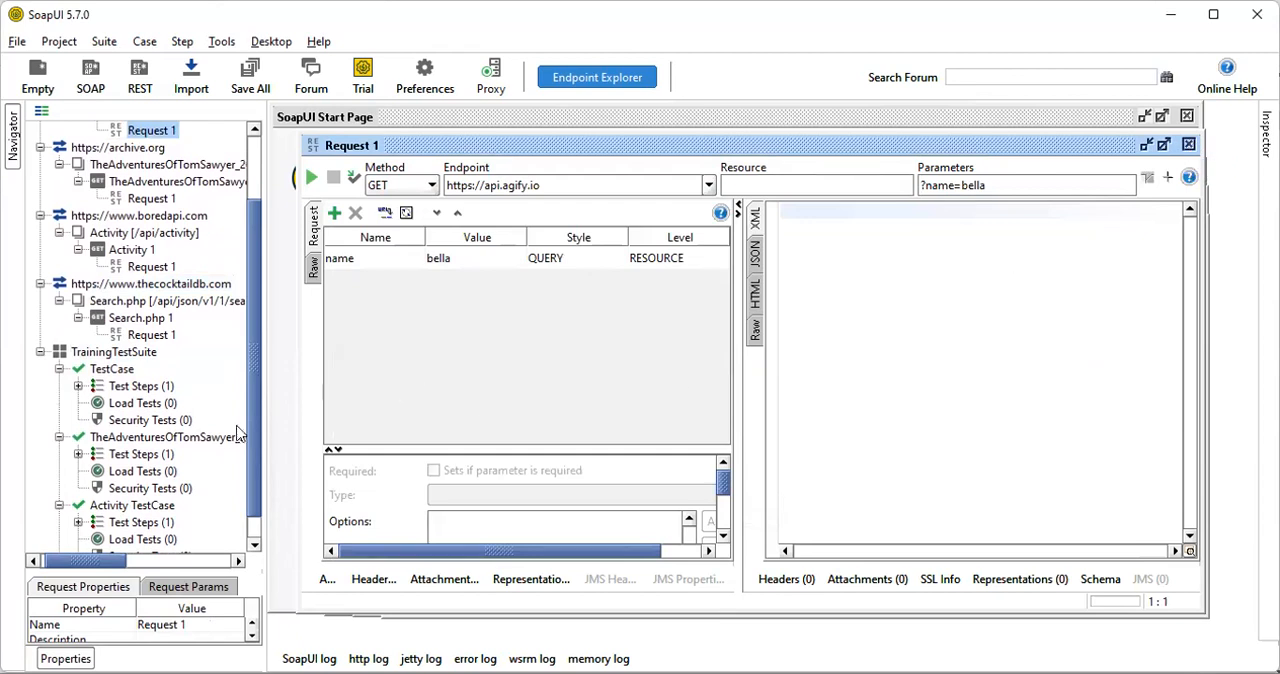
pyautogui.scroll(-1, 250, 459)
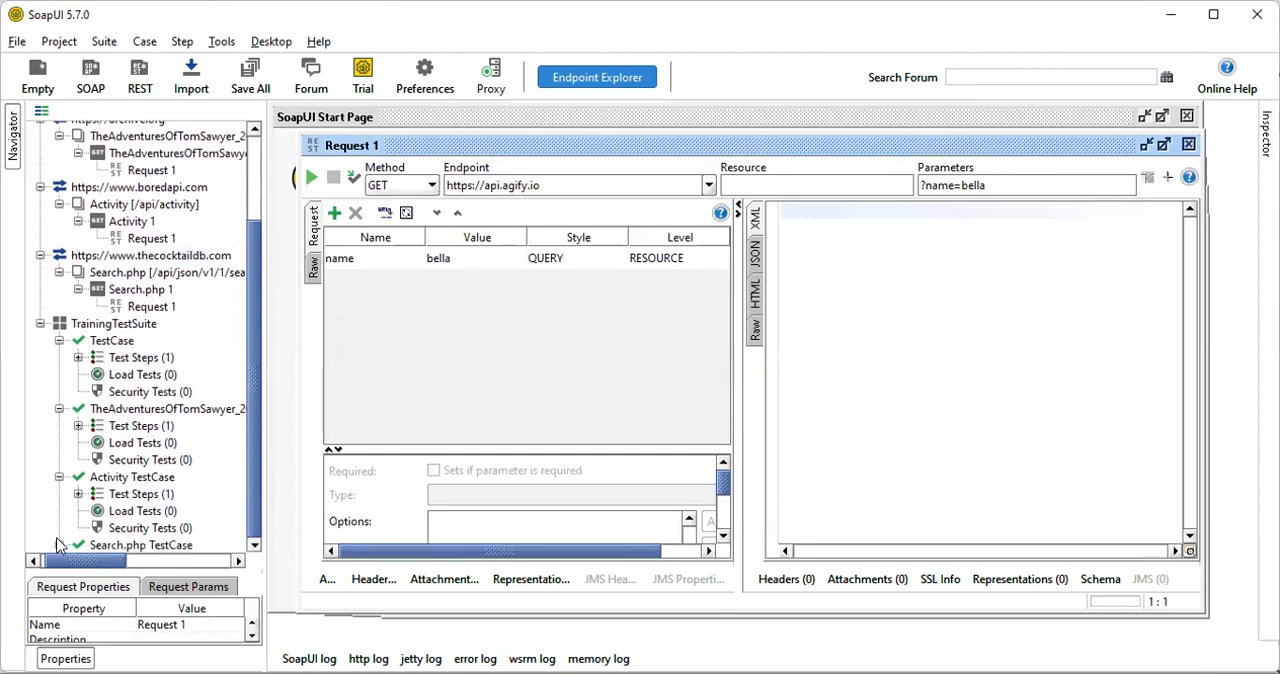
# Open the Request 1 test step of Search.php TestCase and place its editor window clear of the windows behind it
pyautogui.scroll(-1, 60, 548)
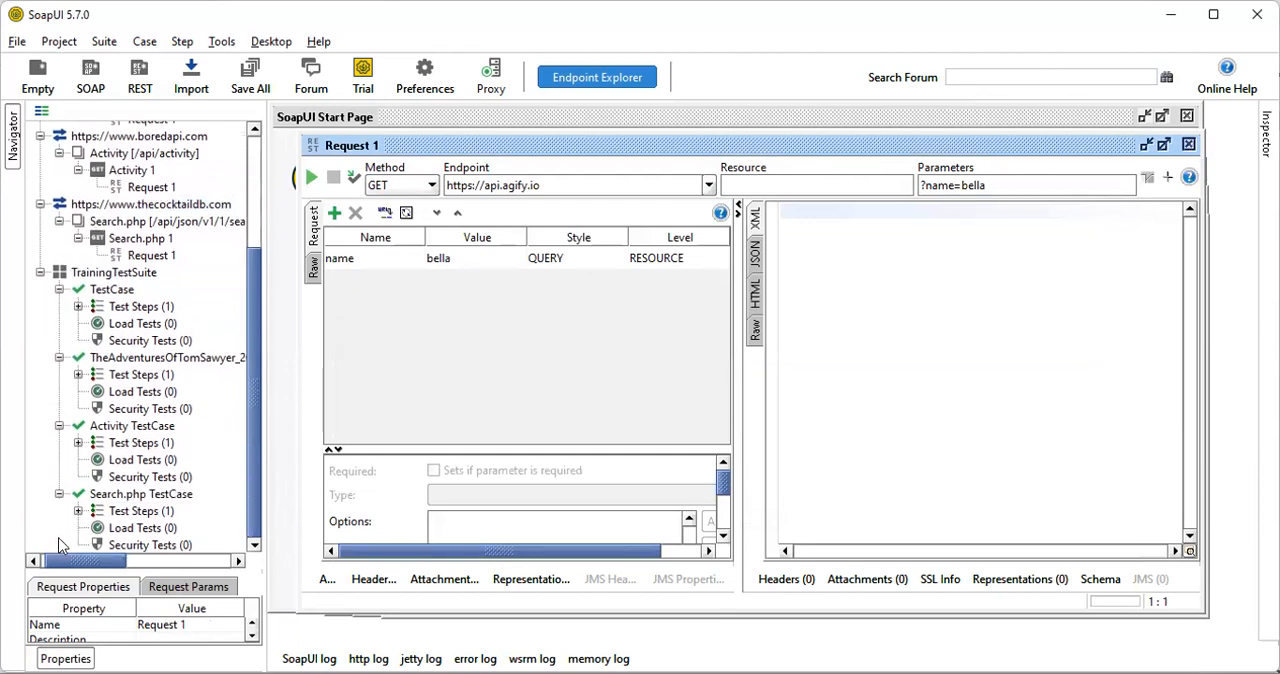
pyautogui.click(127, 511)
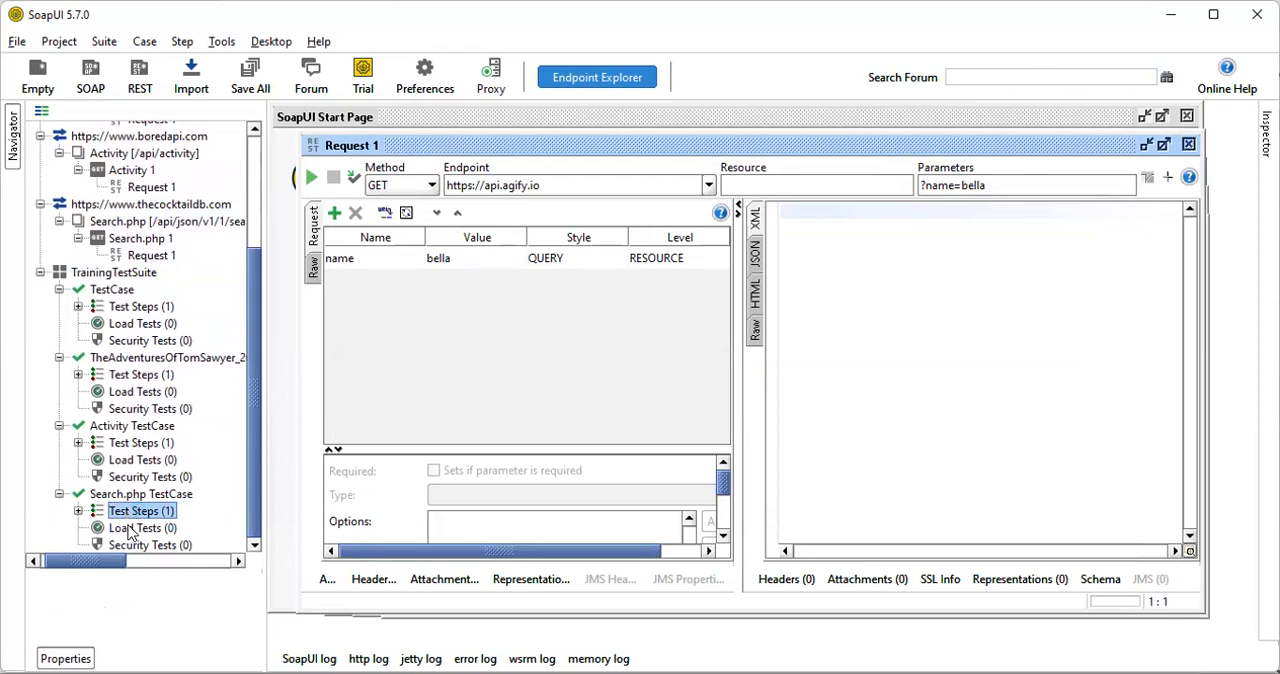
pyautogui.click(78, 511)
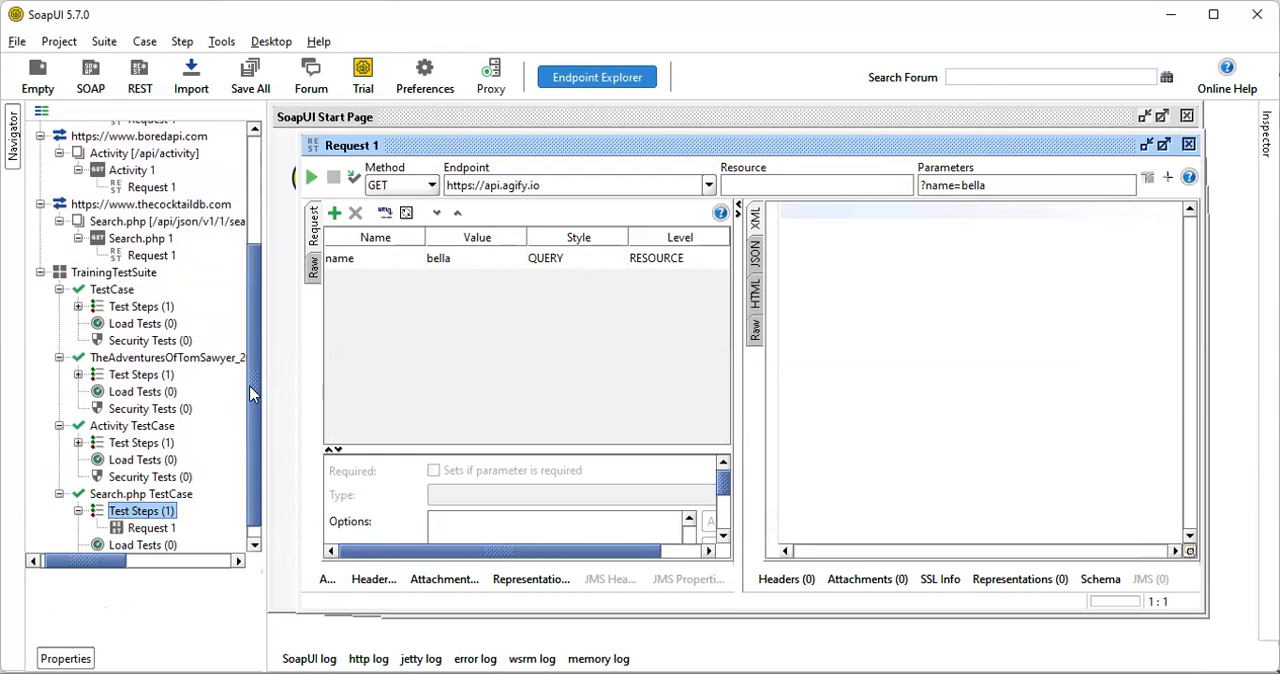
pyautogui.scroll(-1, 255, 420)
pyautogui.click(143, 512)
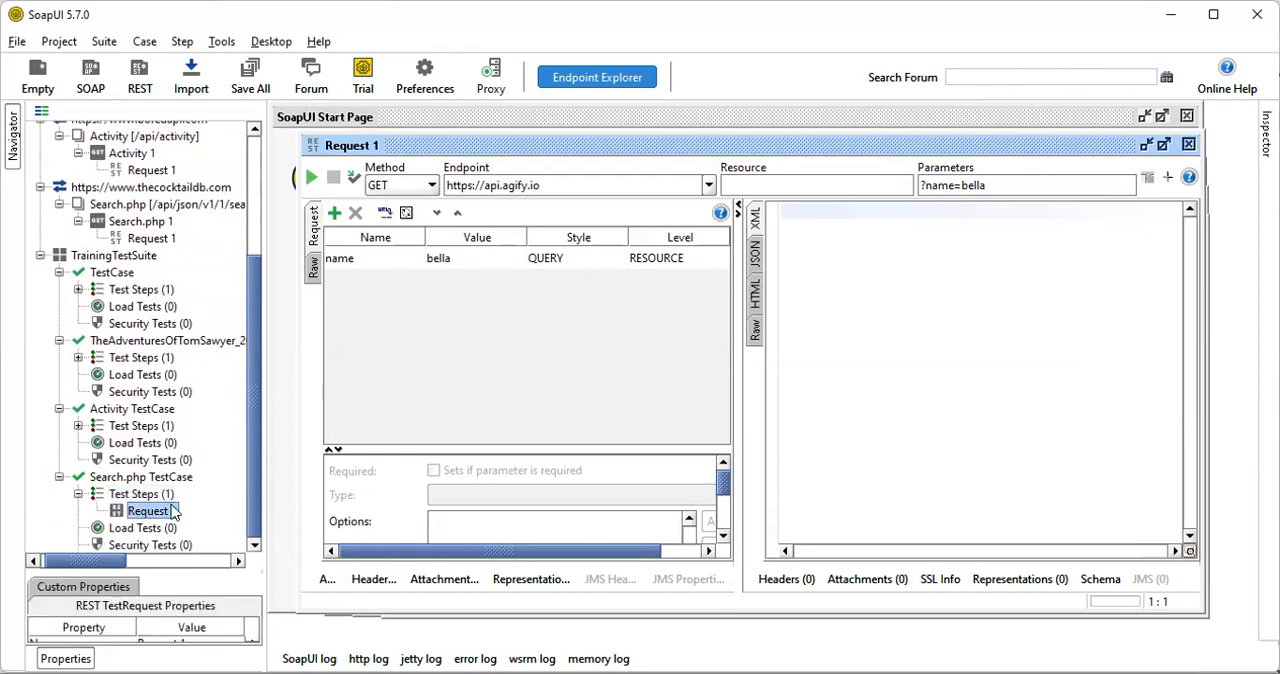
pyautogui.doubleClick(147, 511)
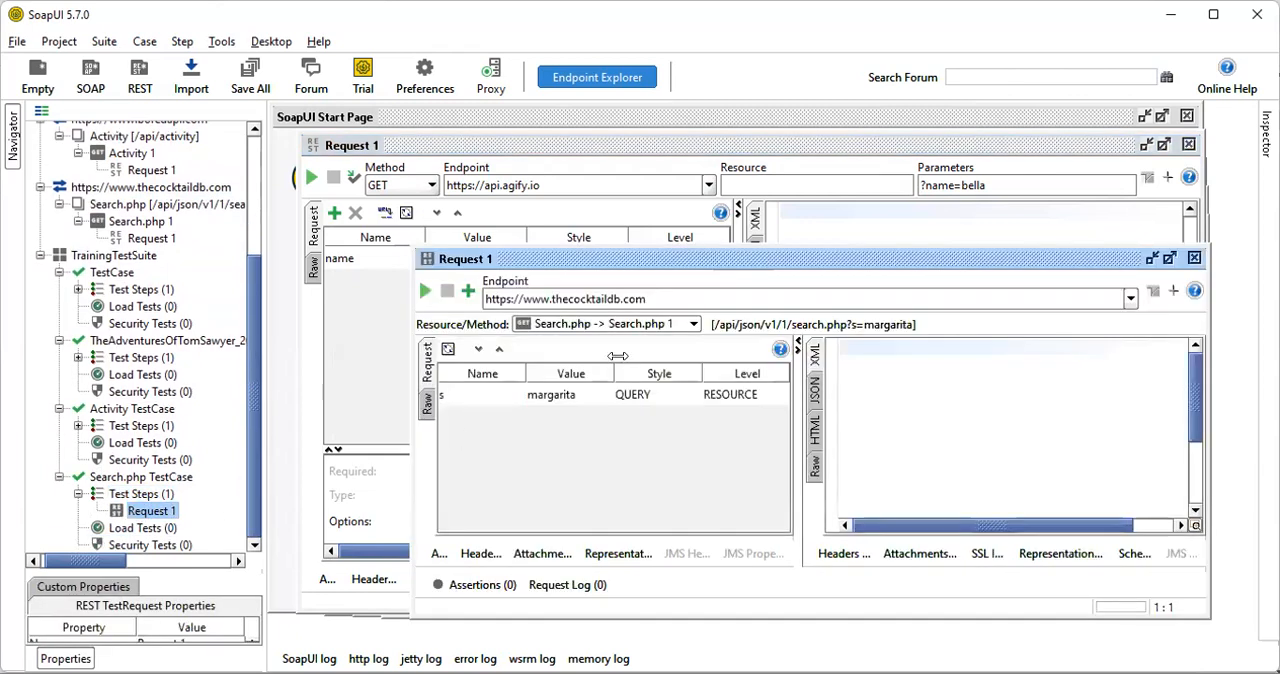
pyautogui.moveTo(690, 265); pyautogui.dragTo(581, 165)
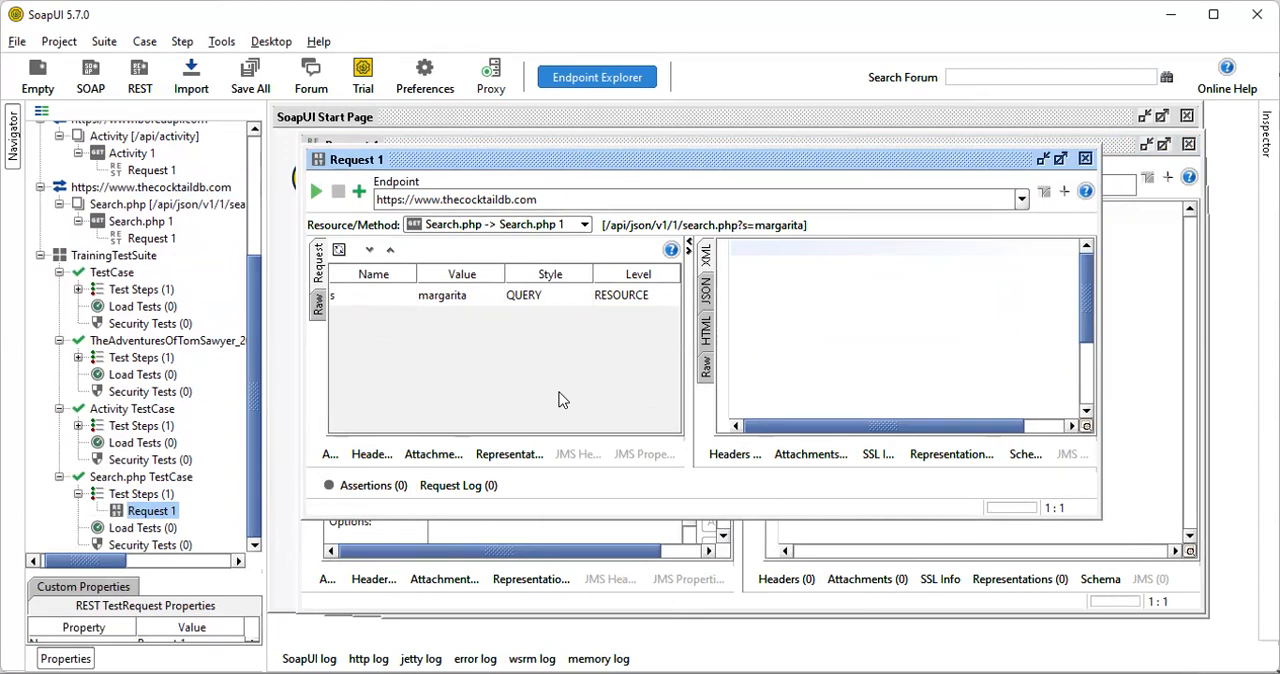
# Examine the test request's resource/method choices, its raw request view and its query parameter s
pyautogui.click(457, 226)
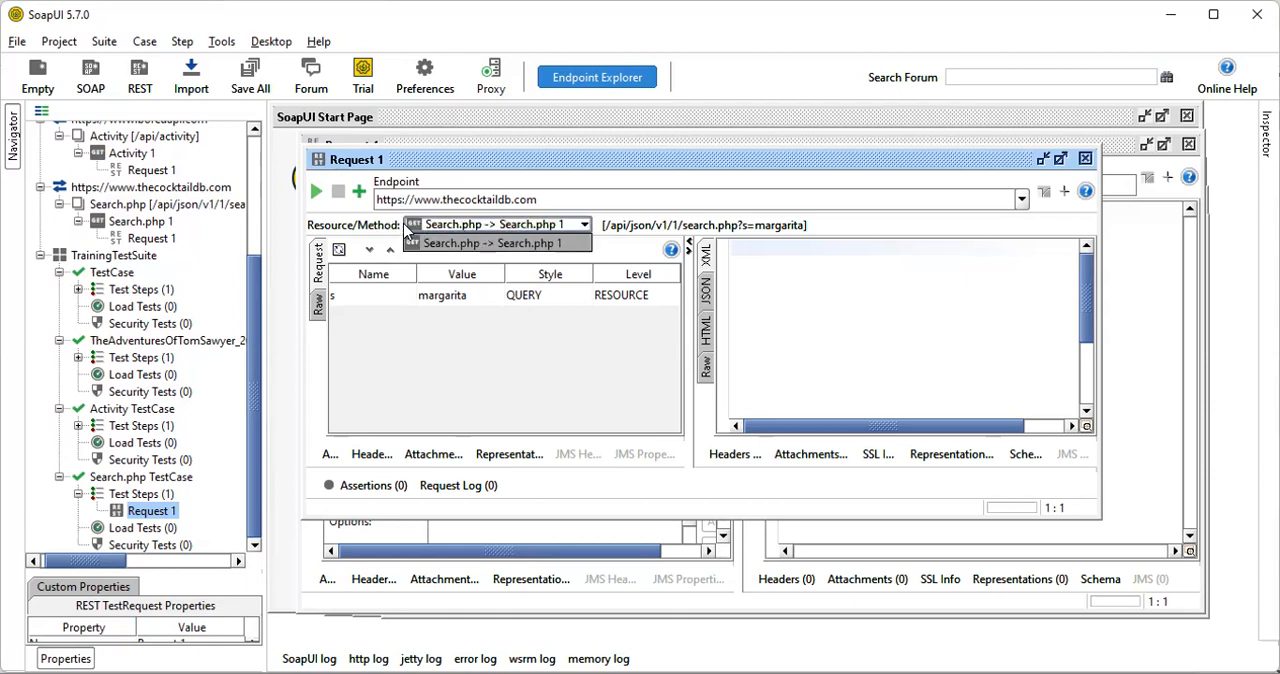
pyautogui.click(432, 226)
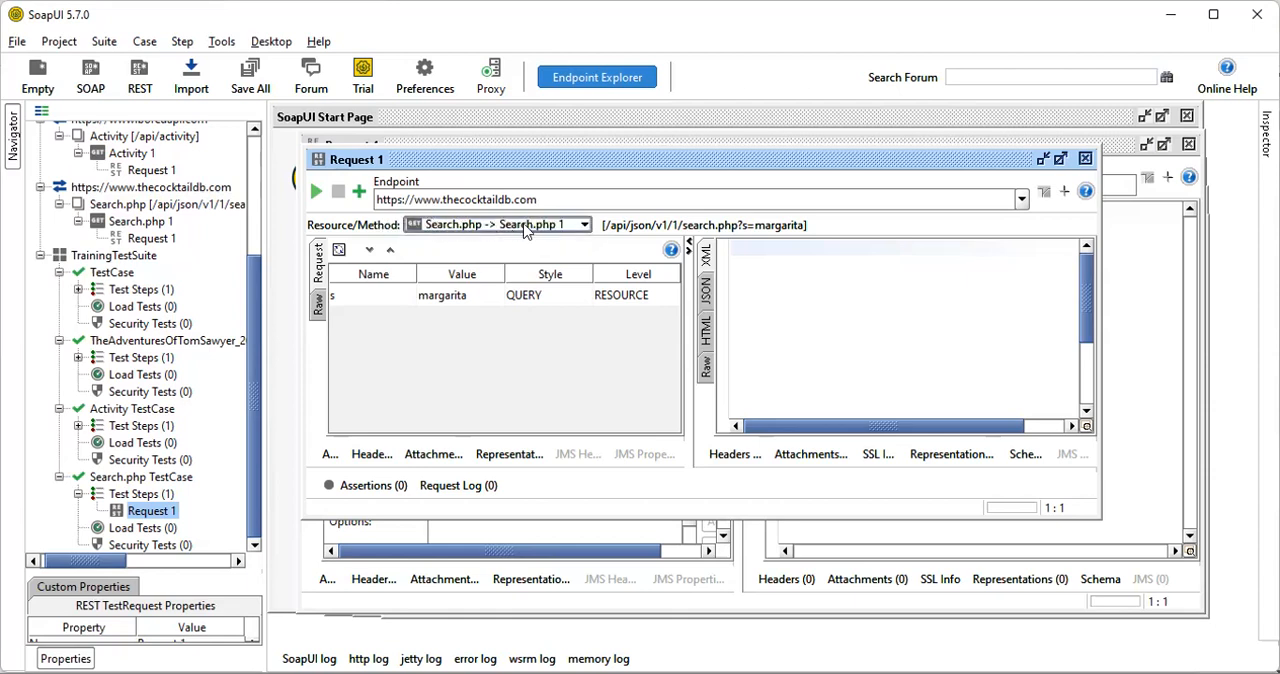
pyautogui.click(566, 224)
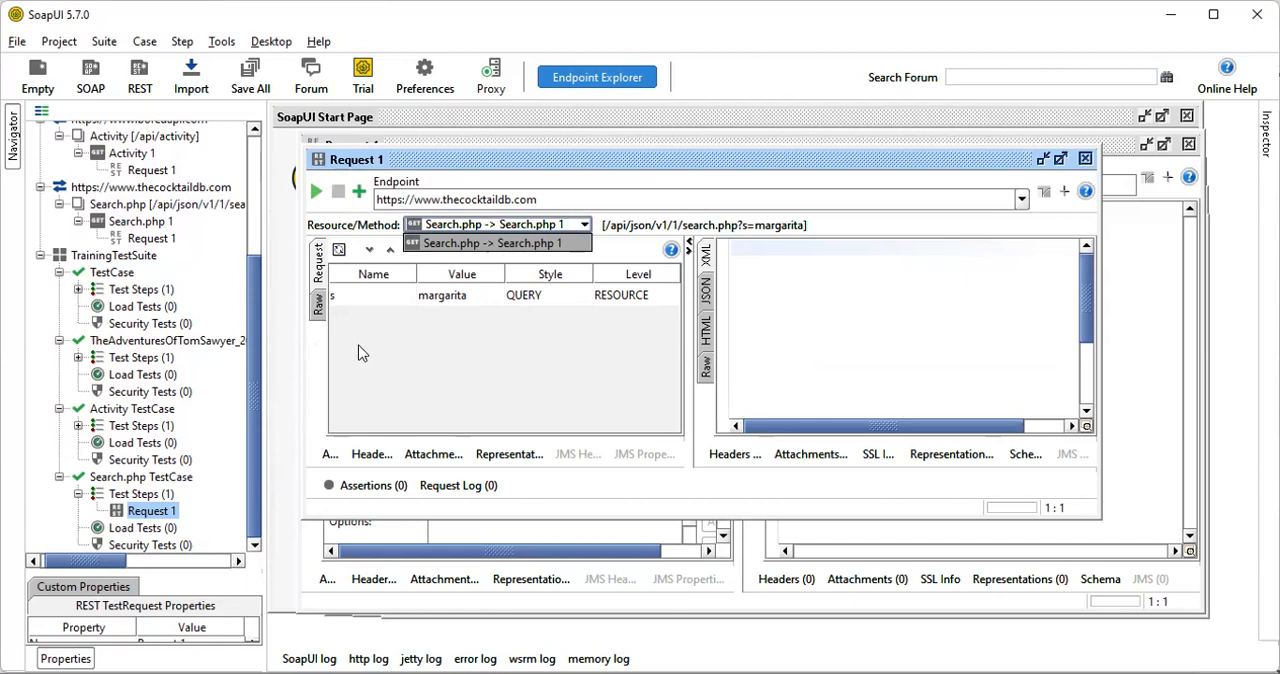
pyautogui.click(355, 222)
pyautogui.click(318, 305)
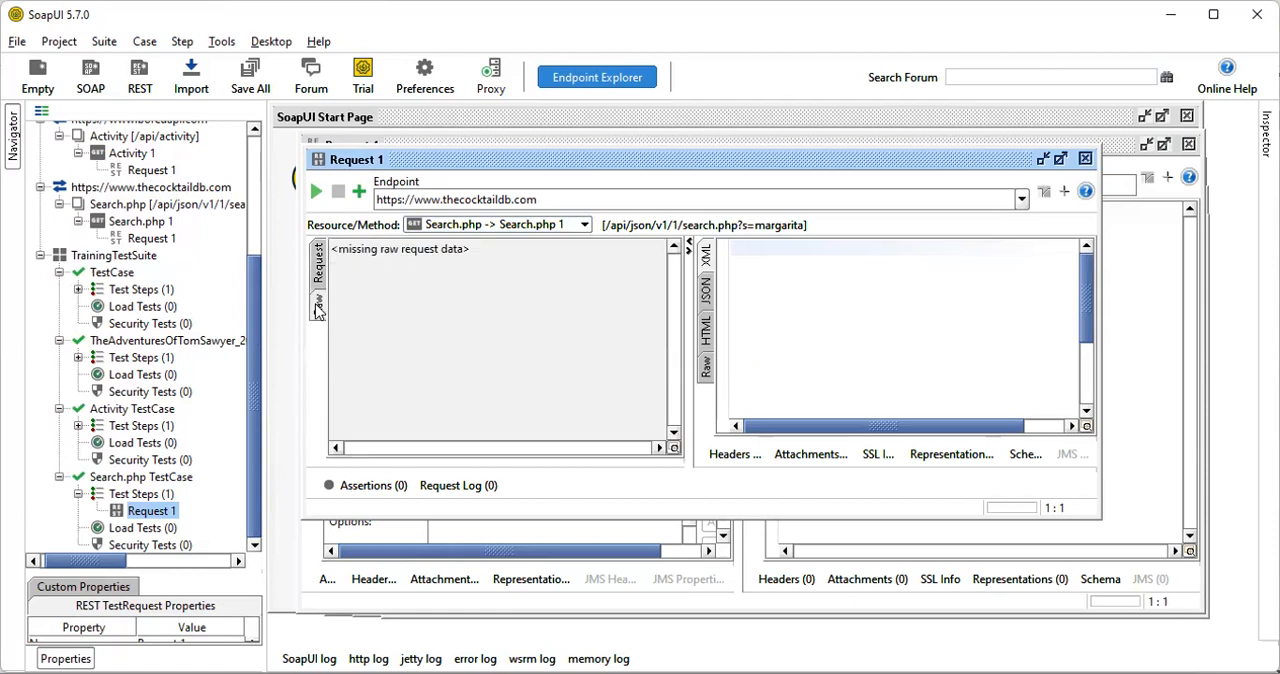
pyautogui.click(316, 281)
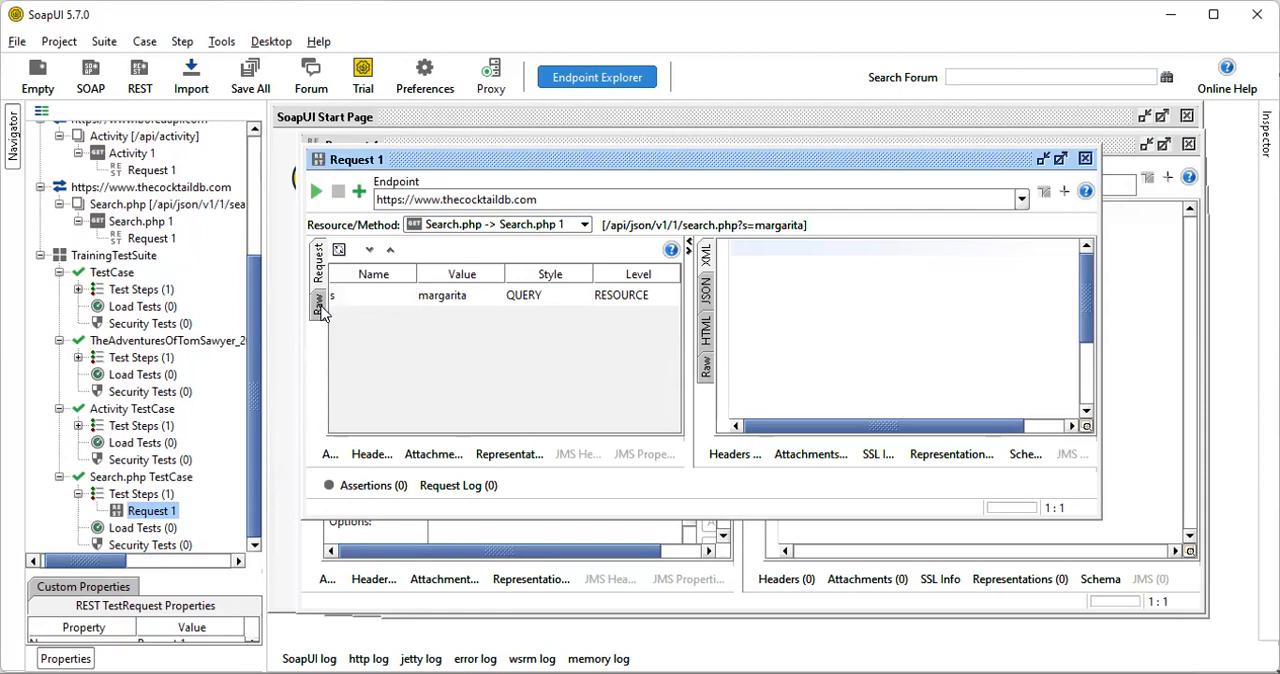
pyautogui.click(320, 305)
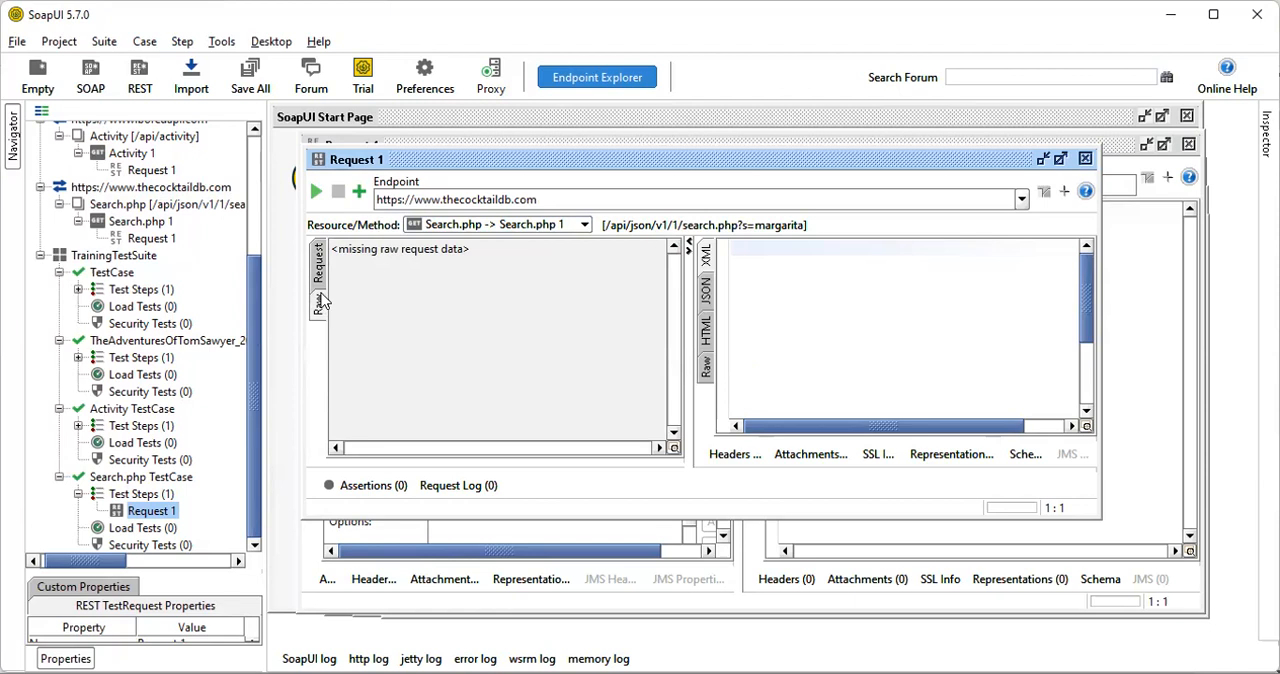
pyautogui.click(319, 282)
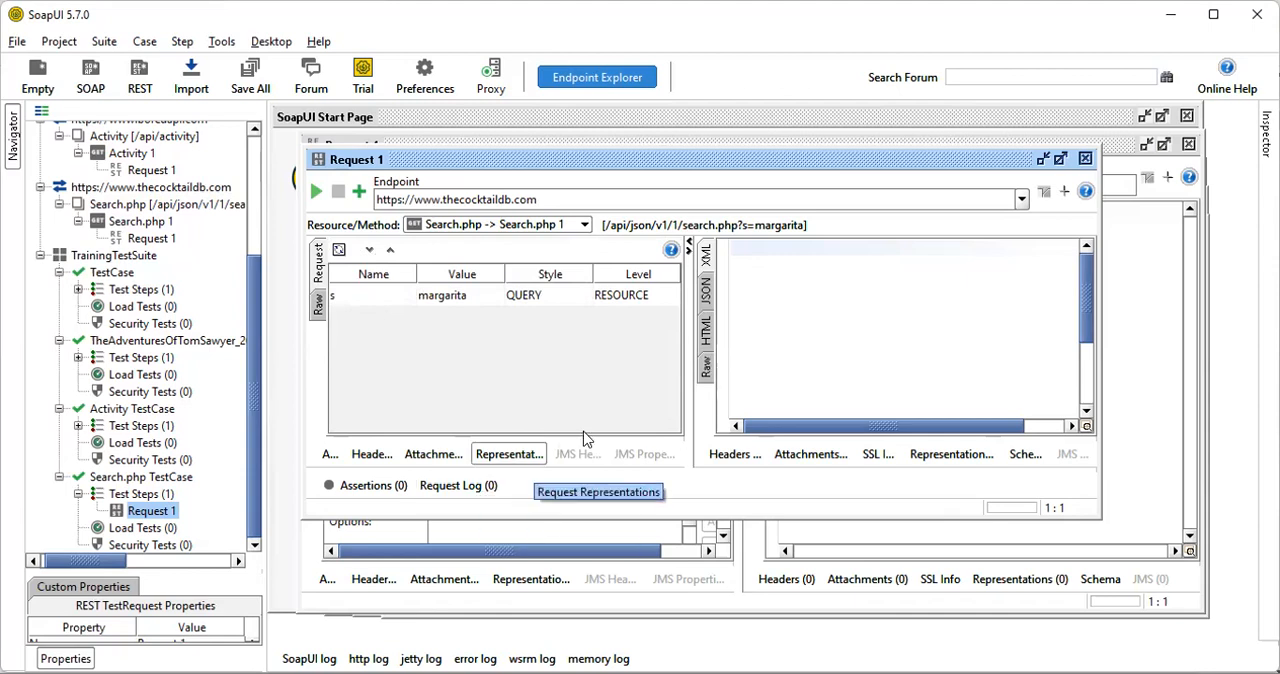
pyautogui.click(458, 295)
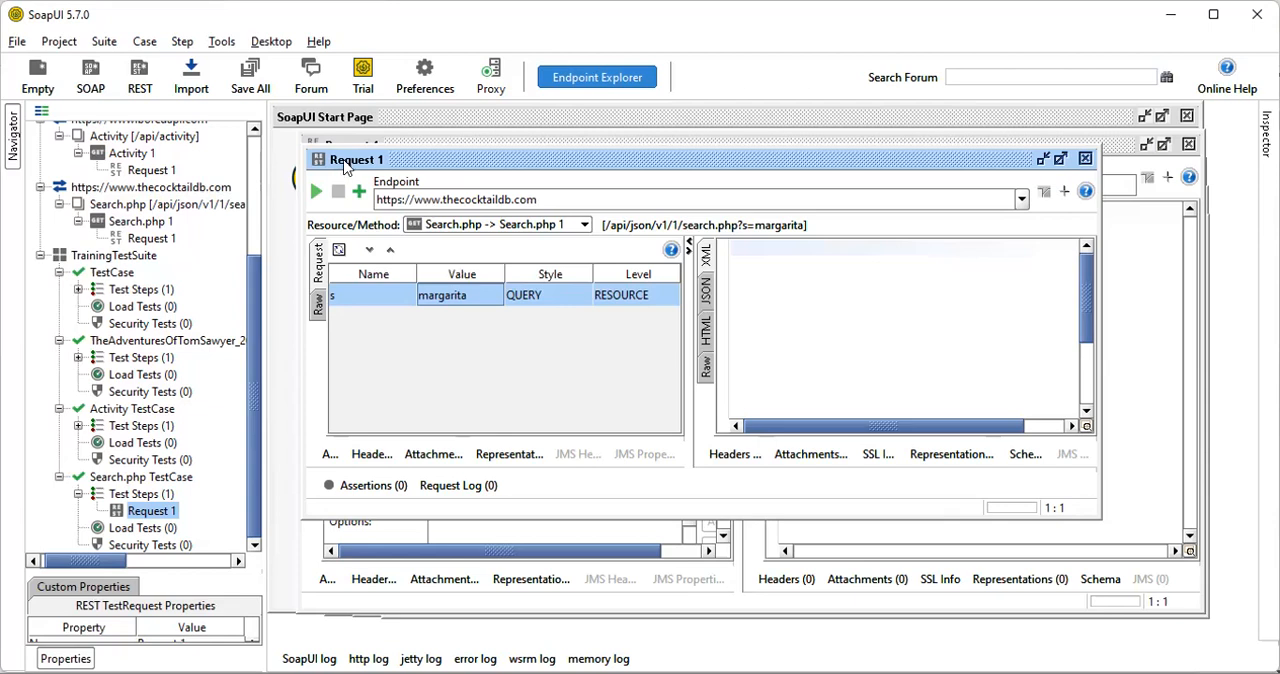
# Add a Contains assertion from Property Content to the Search.php test request and dismiss its options, leaving the content empty
pyautogui.click(362, 194)
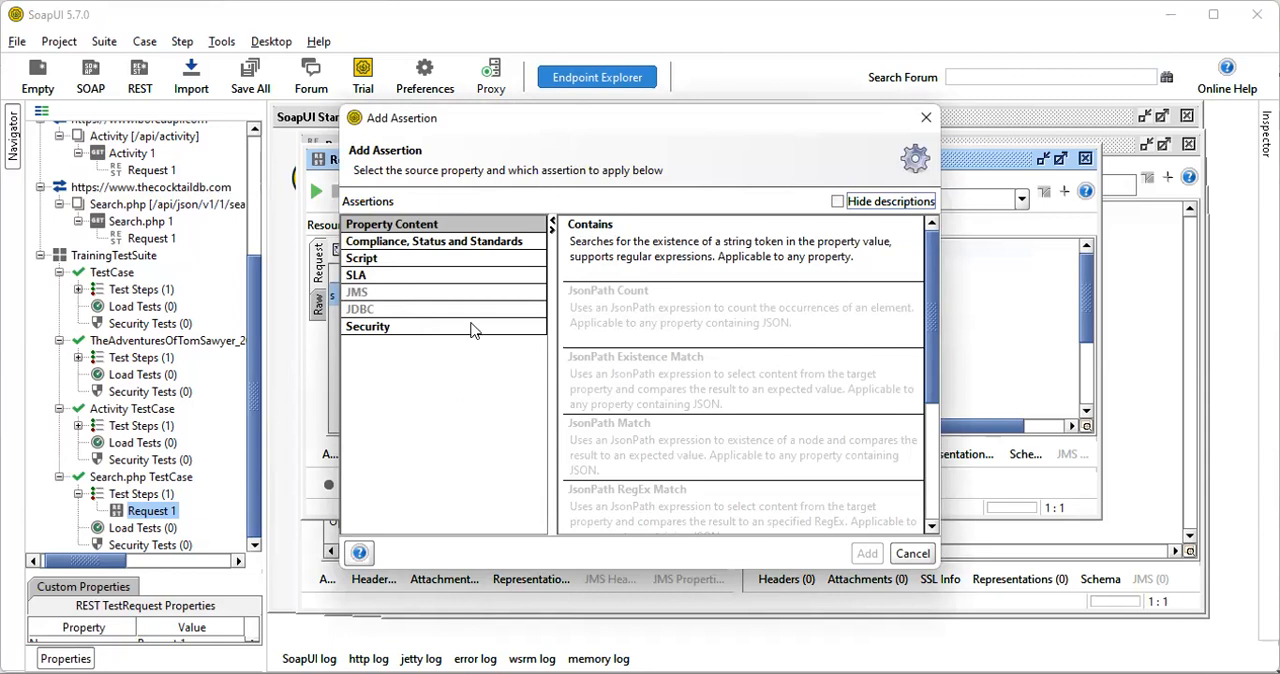
pyautogui.click(645, 246)
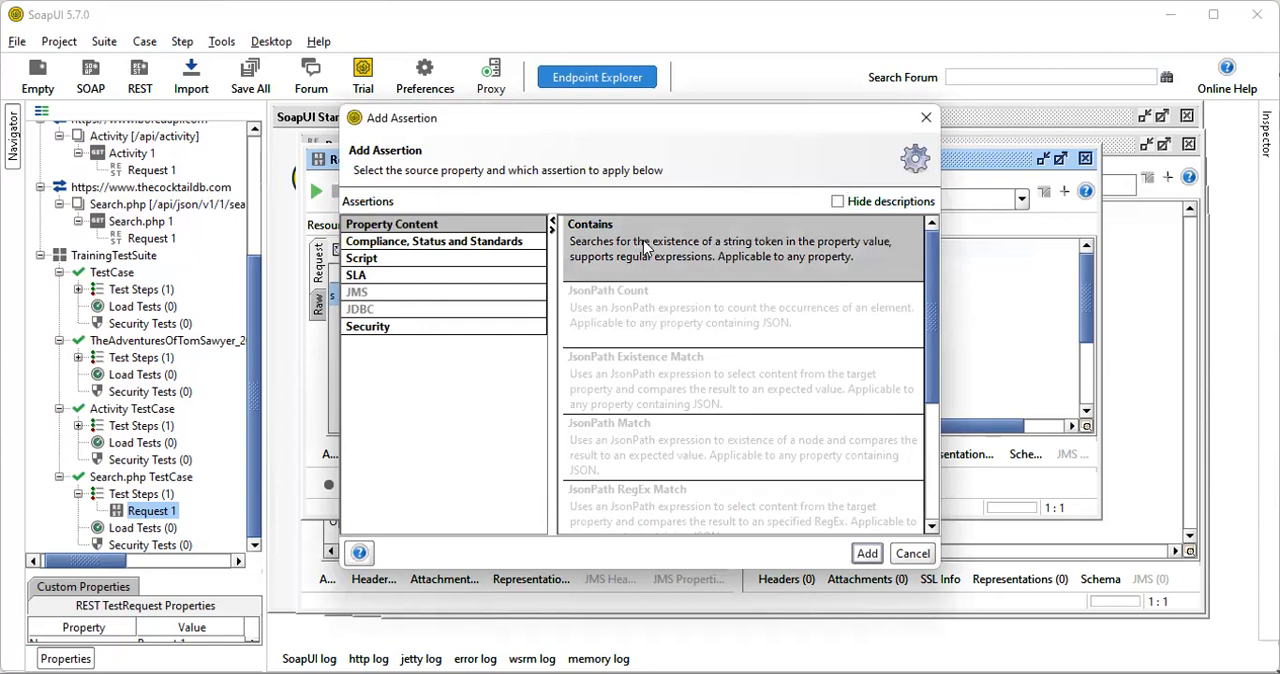
pyautogui.scroll(-1, 670, 397)
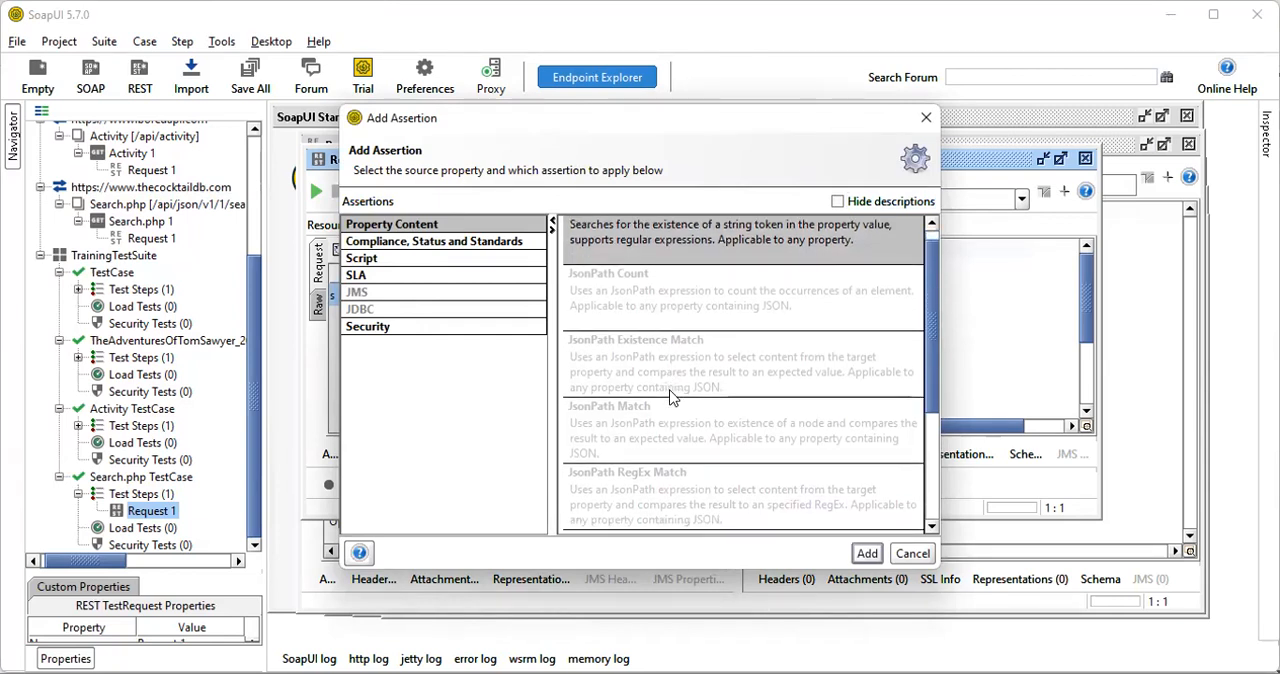
pyautogui.scroll(-1, 670, 397)
pyautogui.scroll(2, 668, 392)
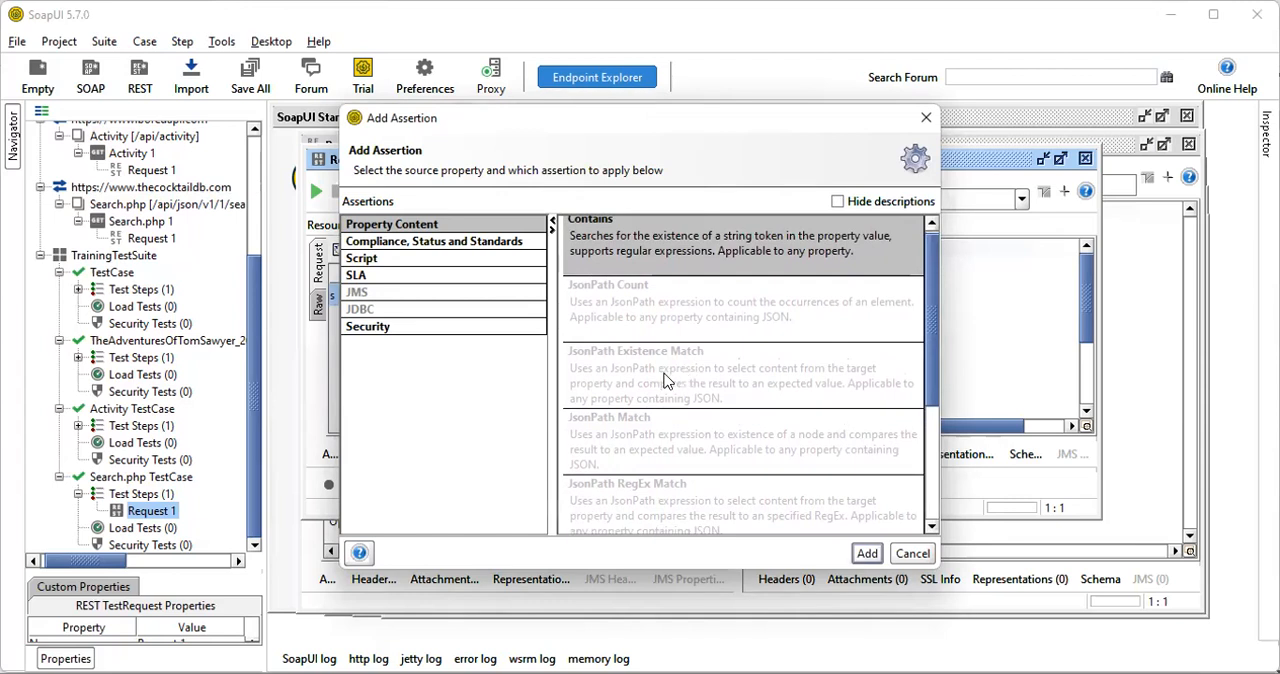
pyautogui.click(871, 554)
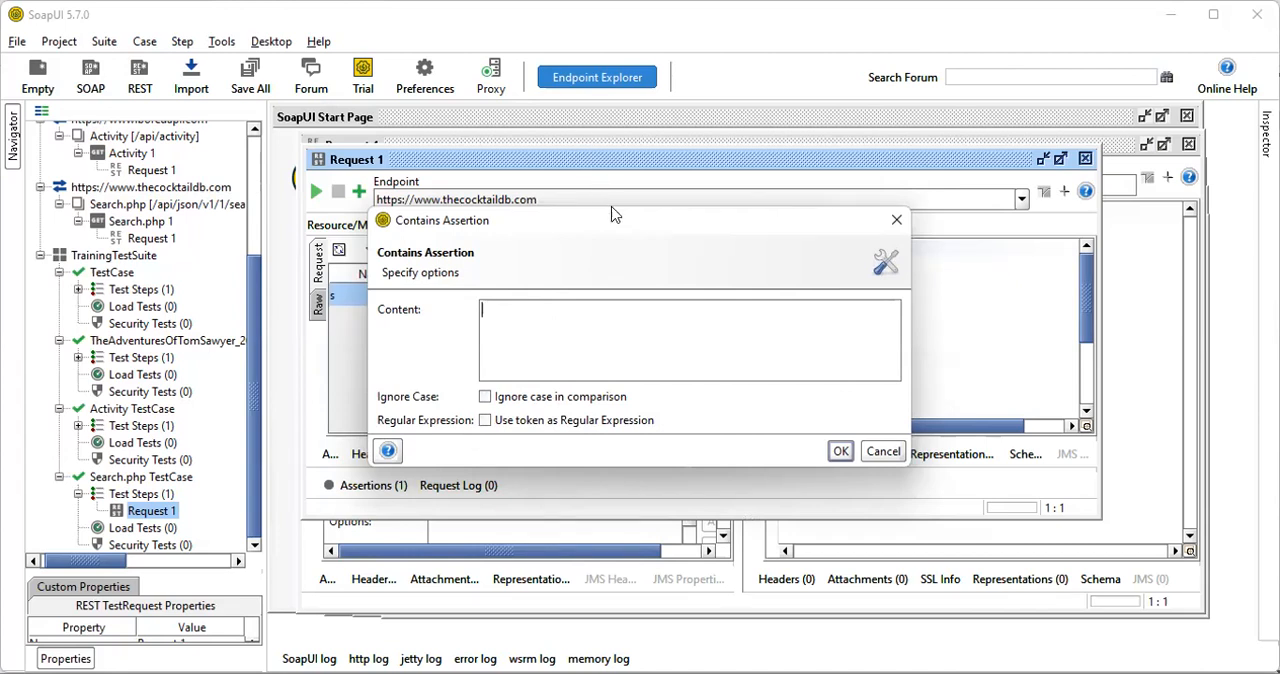
pyautogui.moveTo(617, 225); pyautogui.dragTo(645, 300)
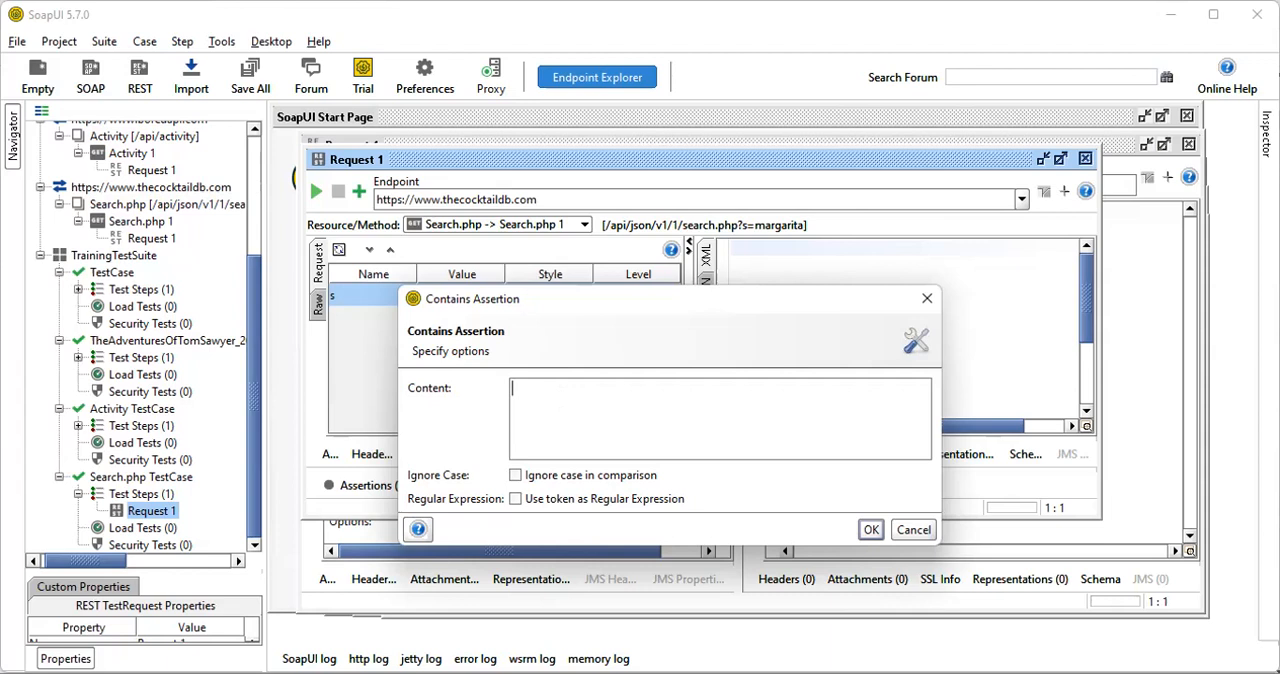
pyautogui.click(913, 529)
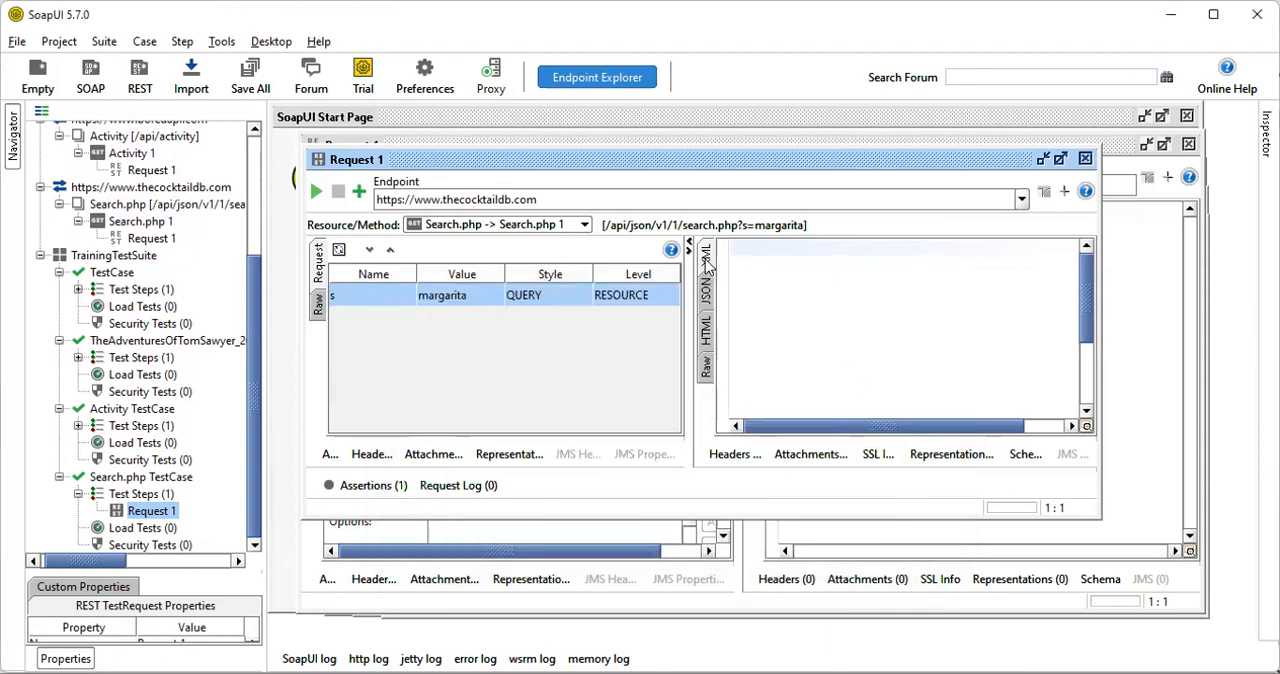
# Review the Property Content assertions, then add a Response SLA assertion with a maximum response time of 100 ms to the Search.php test request
pyautogui.click(358, 192)
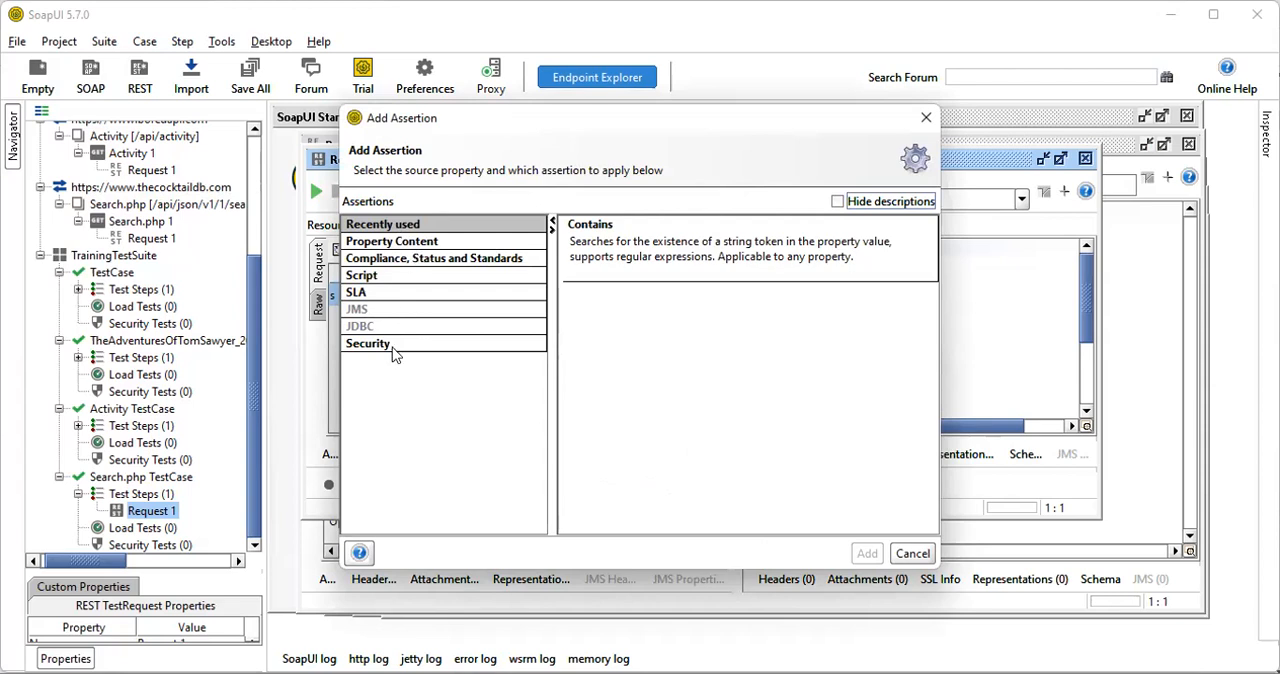
pyautogui.click(437, 243)
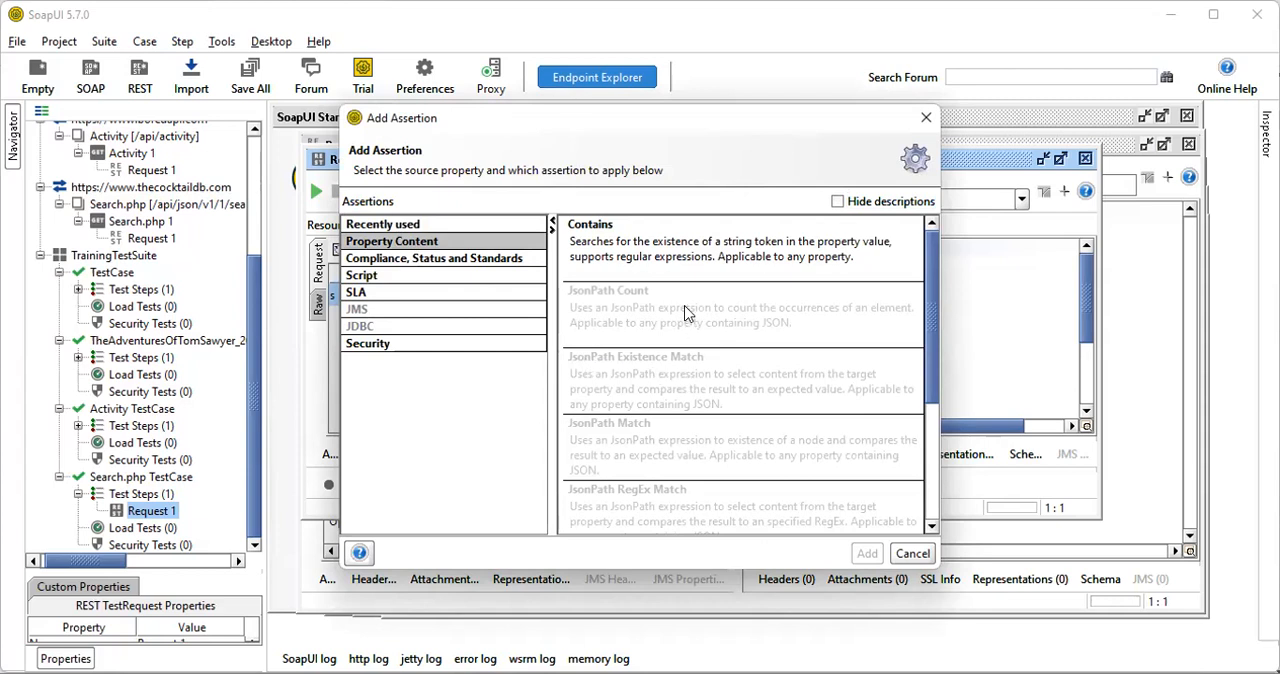
pyautogui.moveTo(930, 350); pyautogui.dragTo(928, 313)
pyautogui.moveTo(928, 320); pyautogui.dragTo(929, 441)
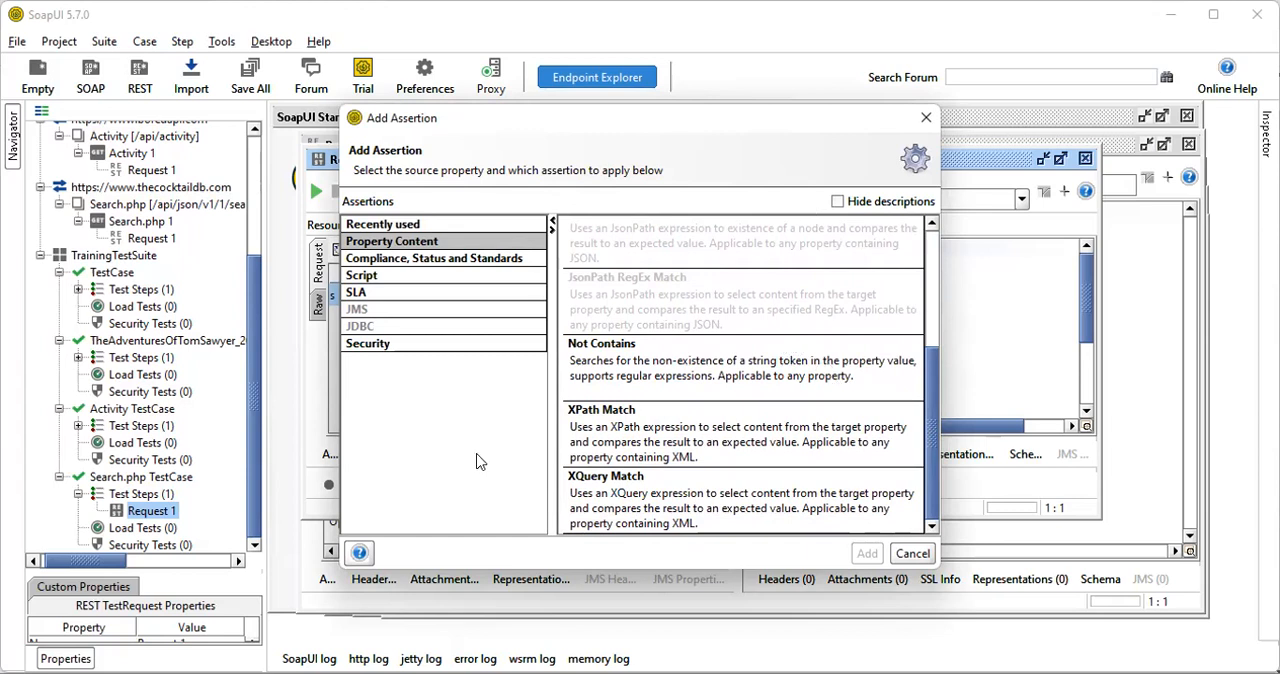
pyautogui.click(413, 293)
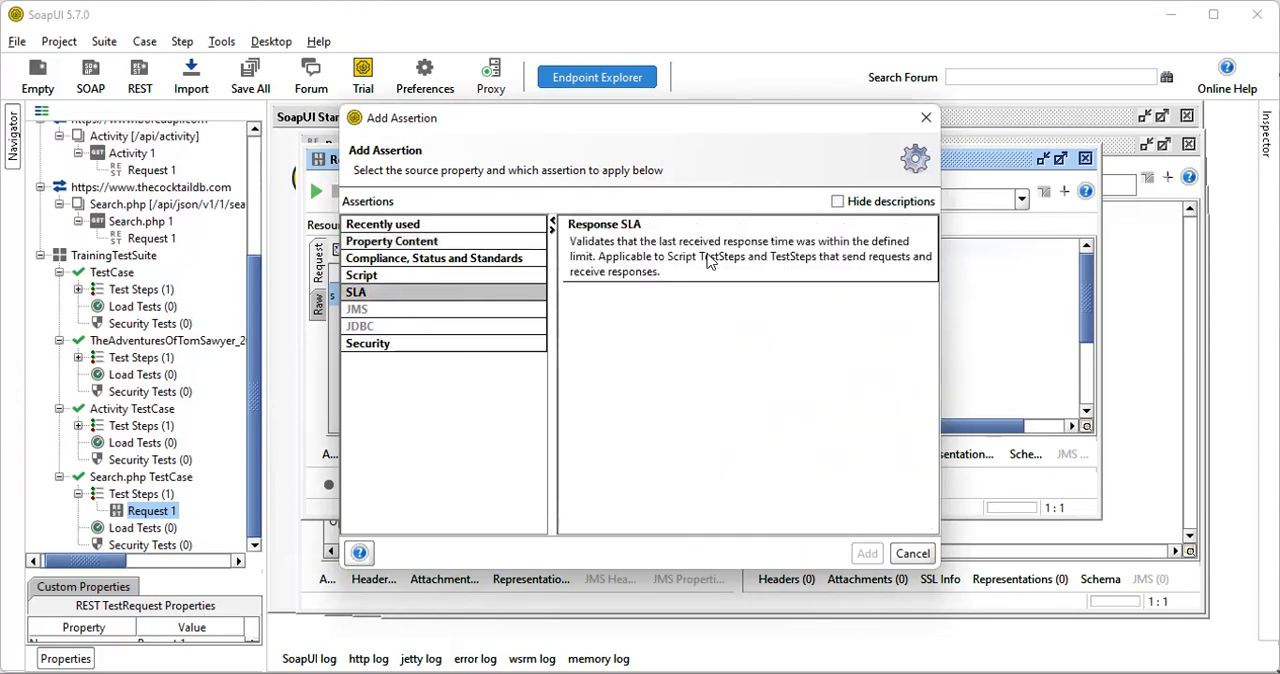
pyautogui.click(700, 264)
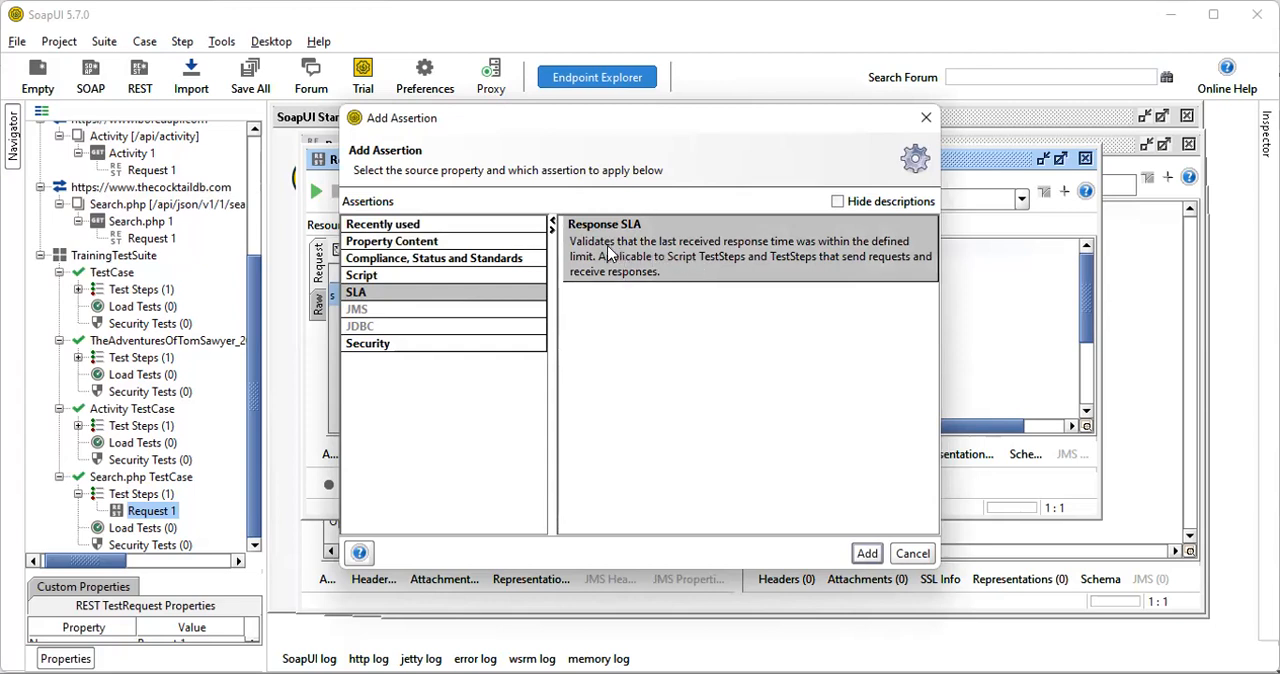
pyautogui.click(867, 554)
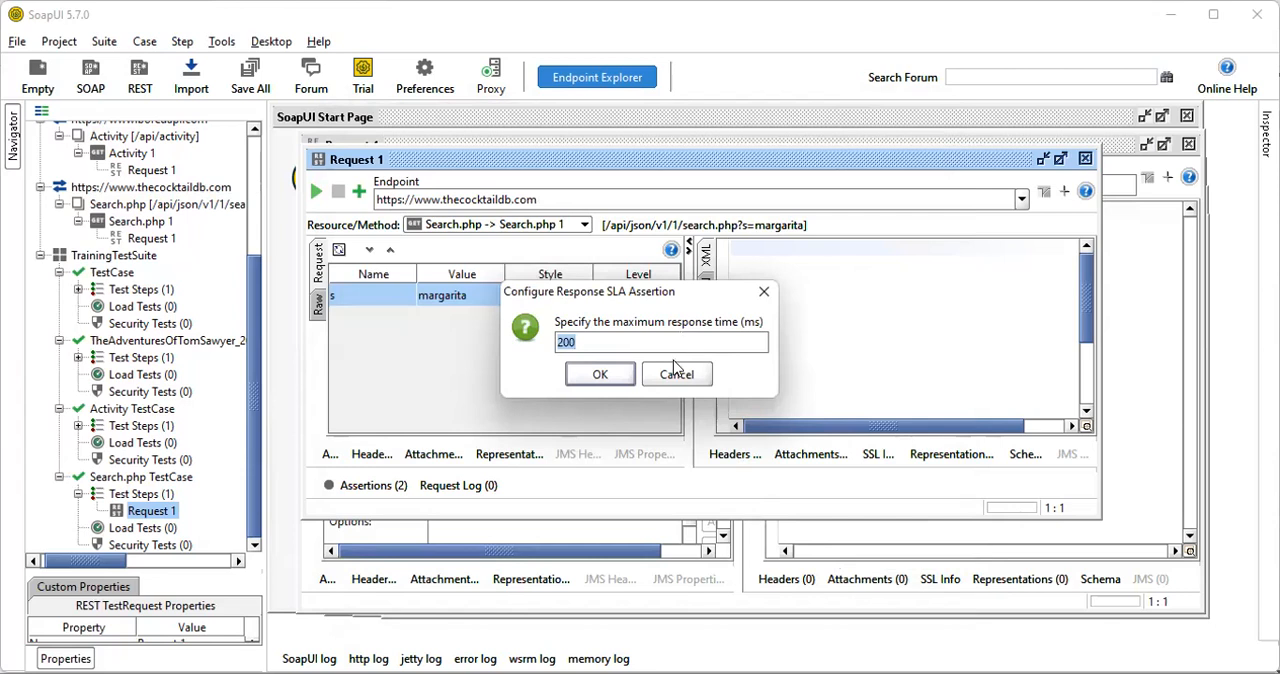
pyautogui.write('100')
pyautogui.click(613, 378)
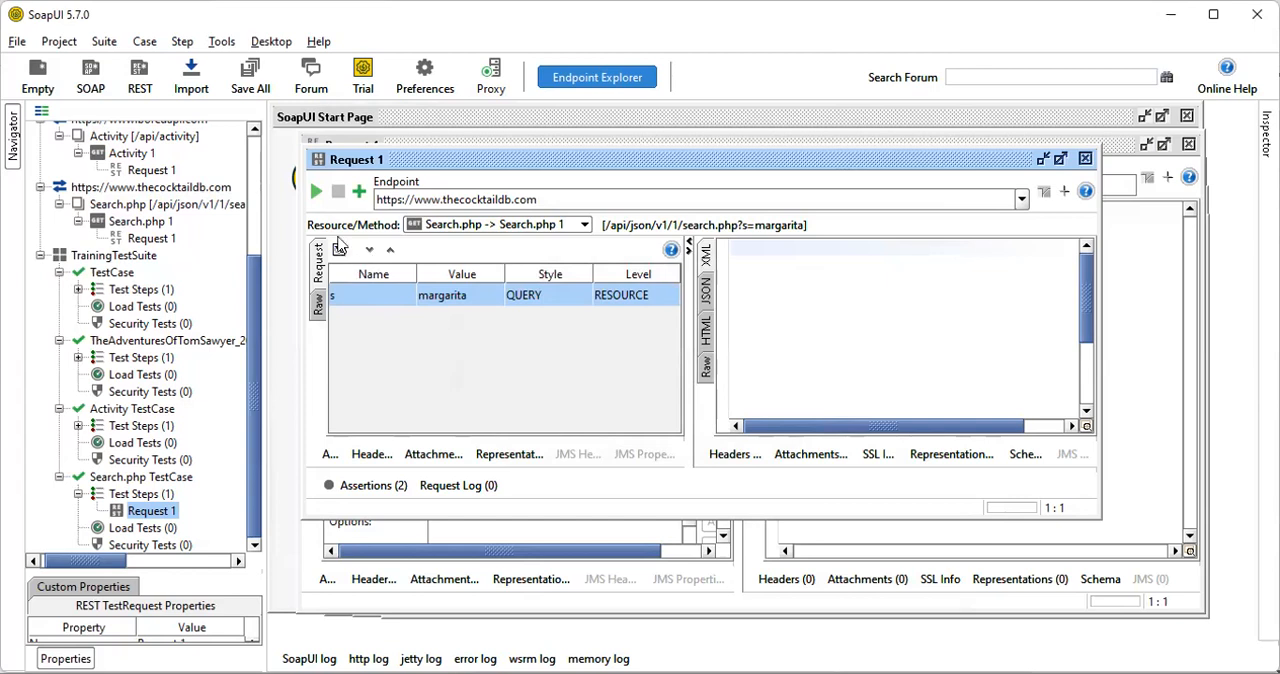
# Run the Search.php test request and review the results of its Contains and Response SLA assertions
pyautogui.click(315, 191)
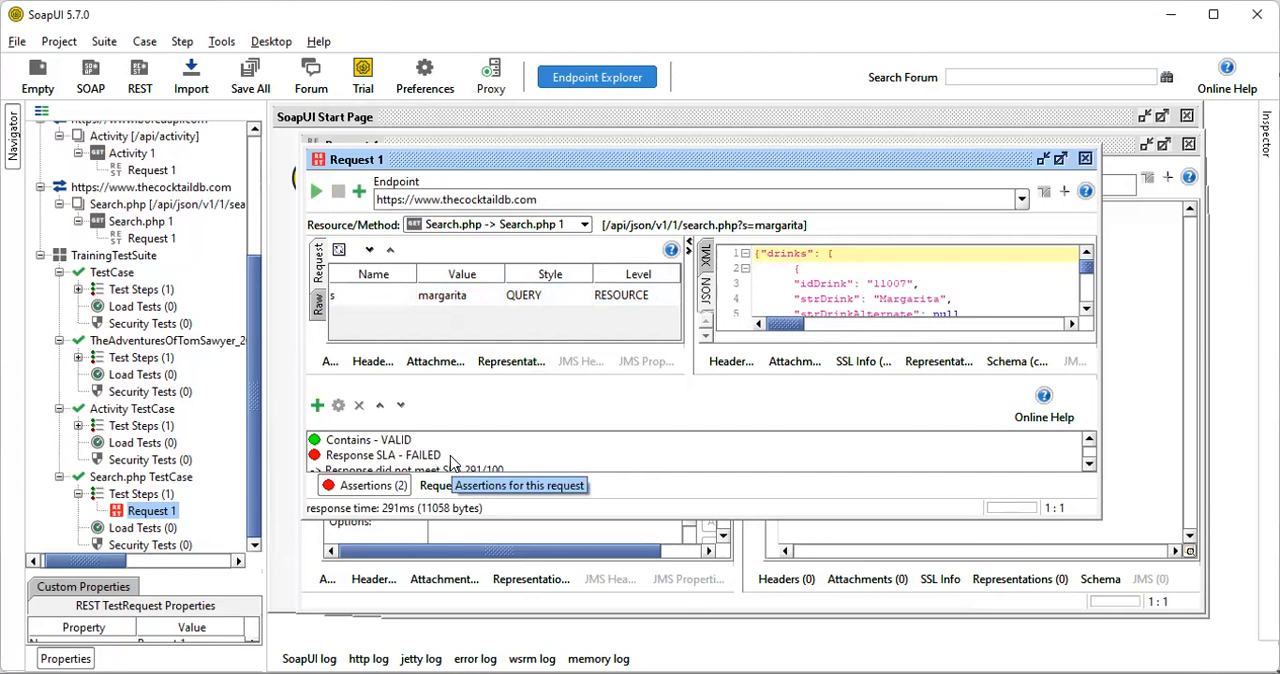
pyautogui.click(1088, 466)
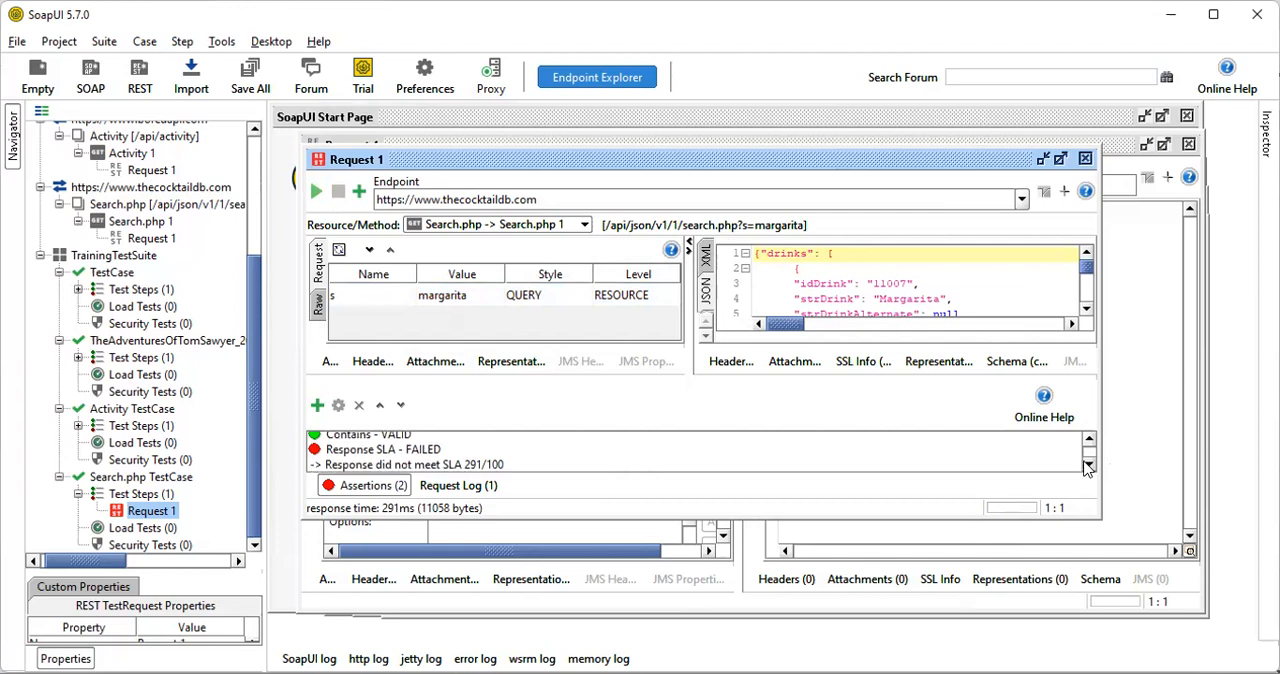
pyautogui.click(1090, 441)
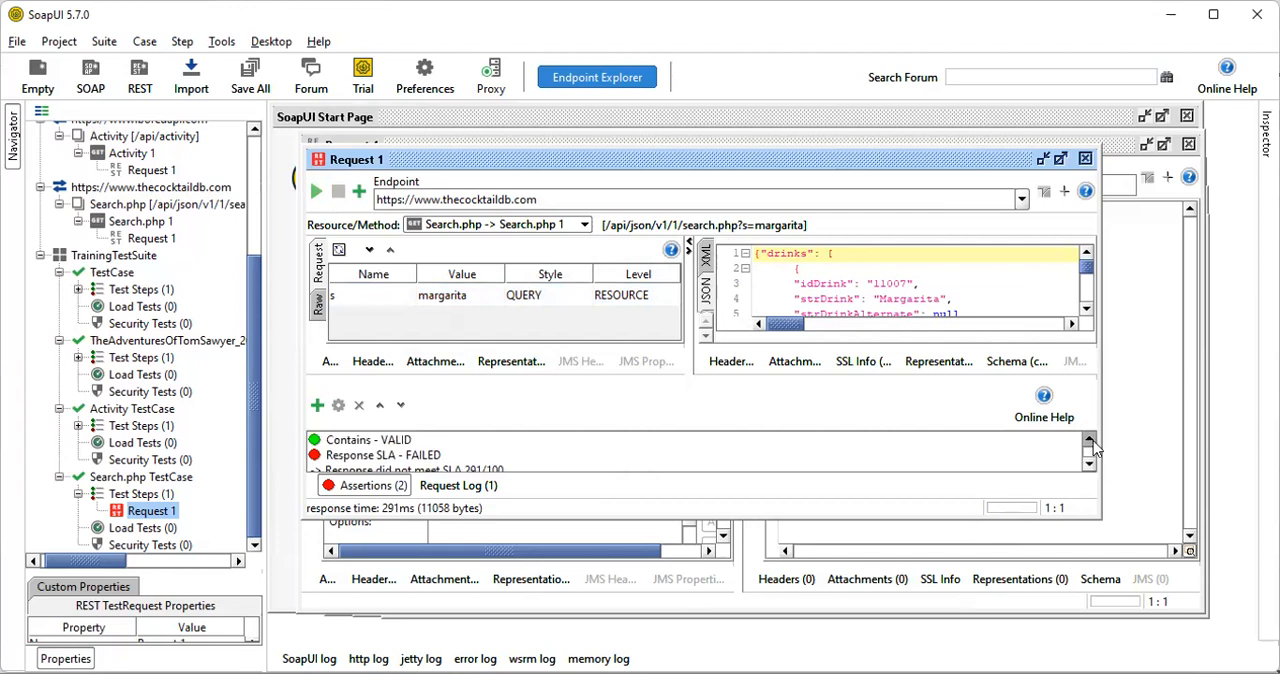
pyautogui.click(1089, 464)
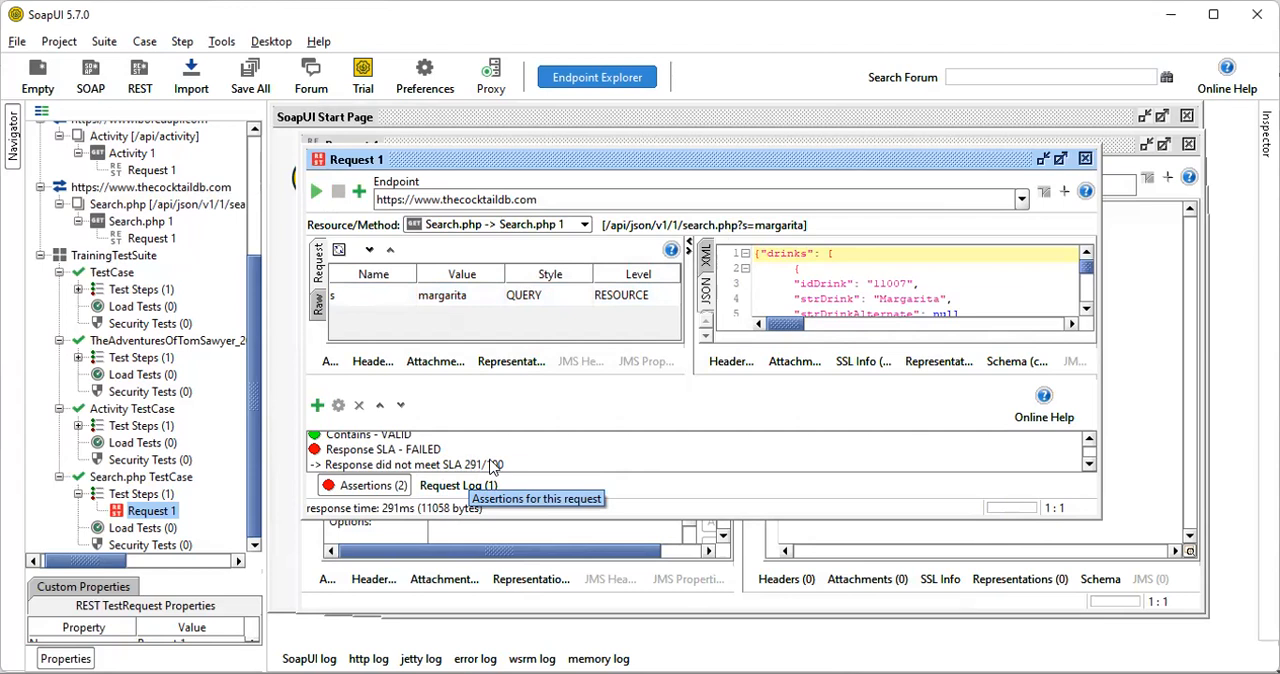
pyautogui.scroll(1, 492, 467)
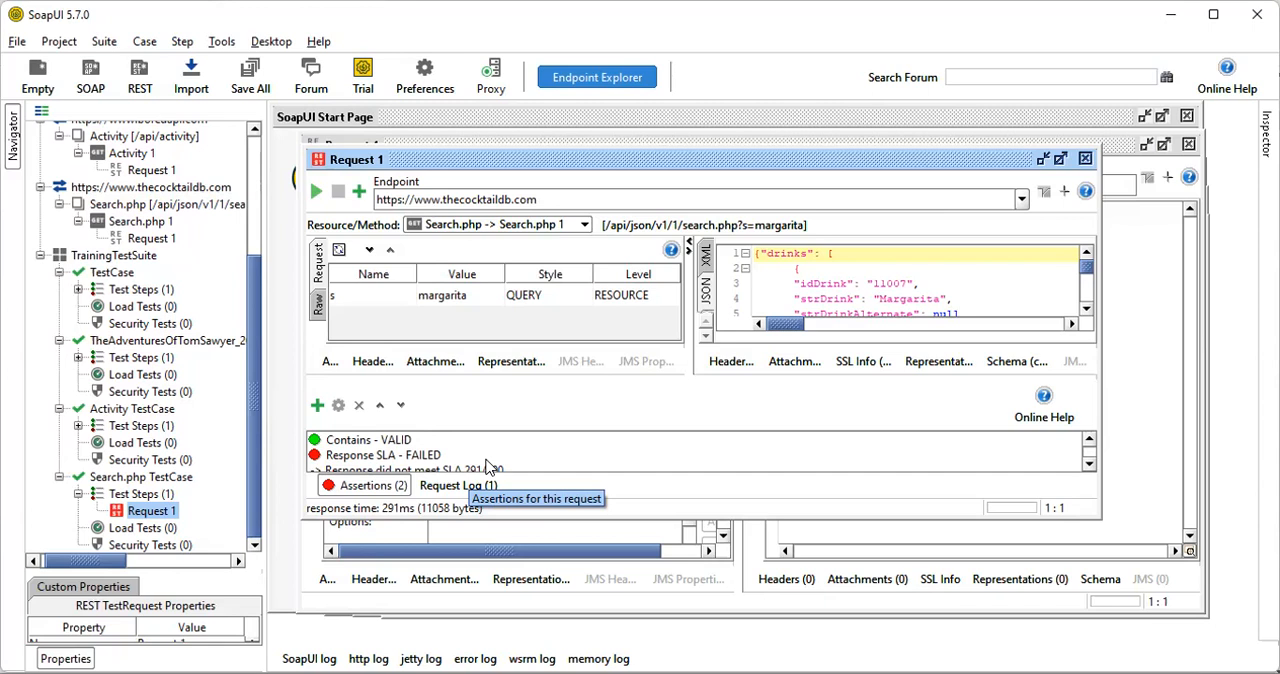
pyautogui.scroll(-1, 492, 454)
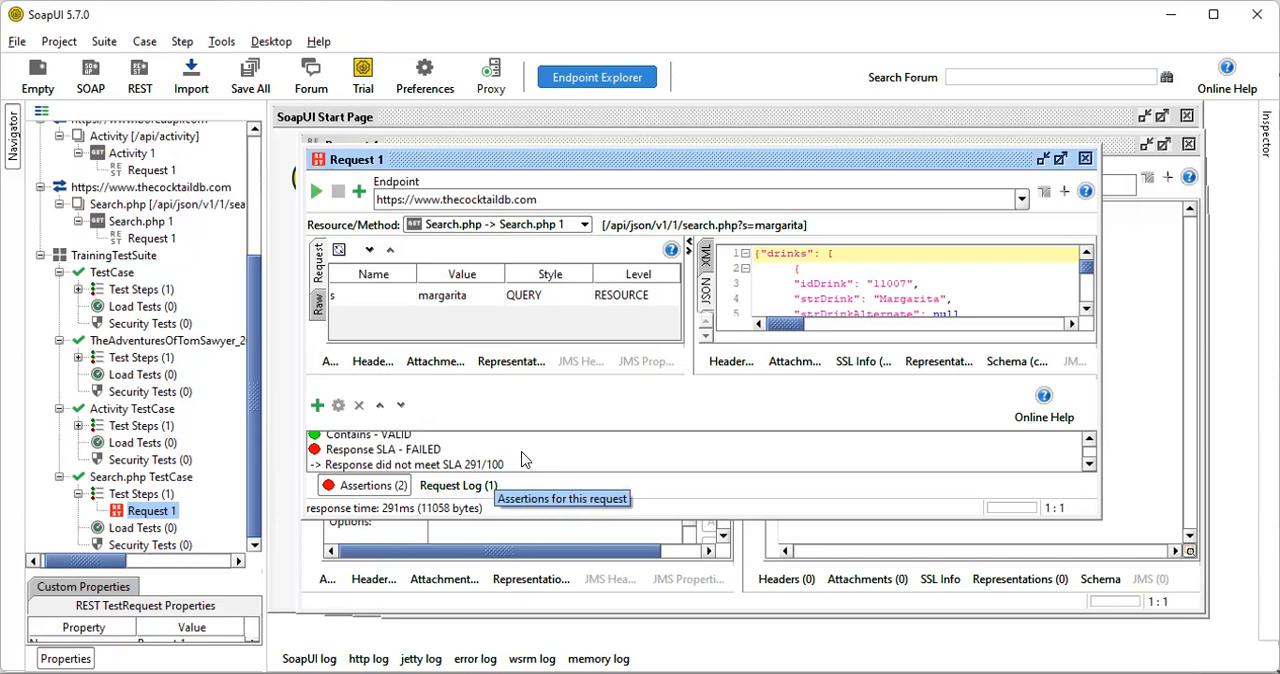
pyautogui.scroll(1, 522, 459)
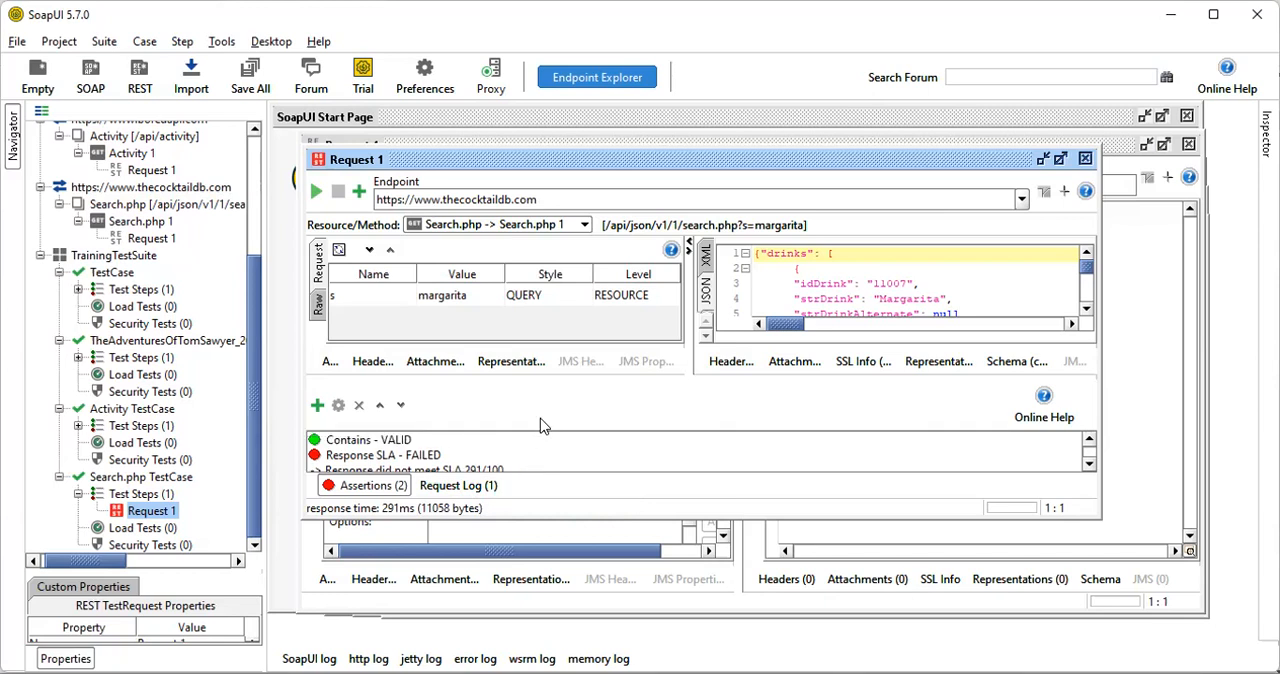
# Add a Script Assertion to the Search.php test request and dismiss its script editor, leaving the script empty
pyautogui.click(359, 196)
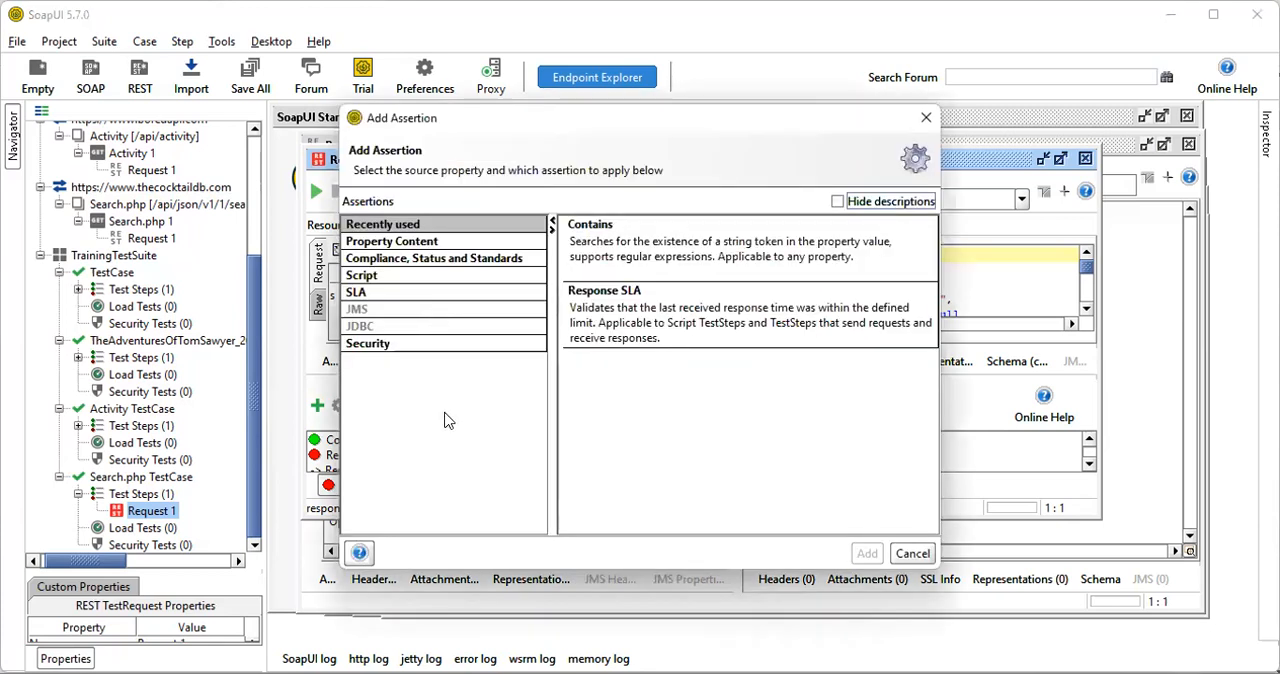
pyautogui.click(404, 277)
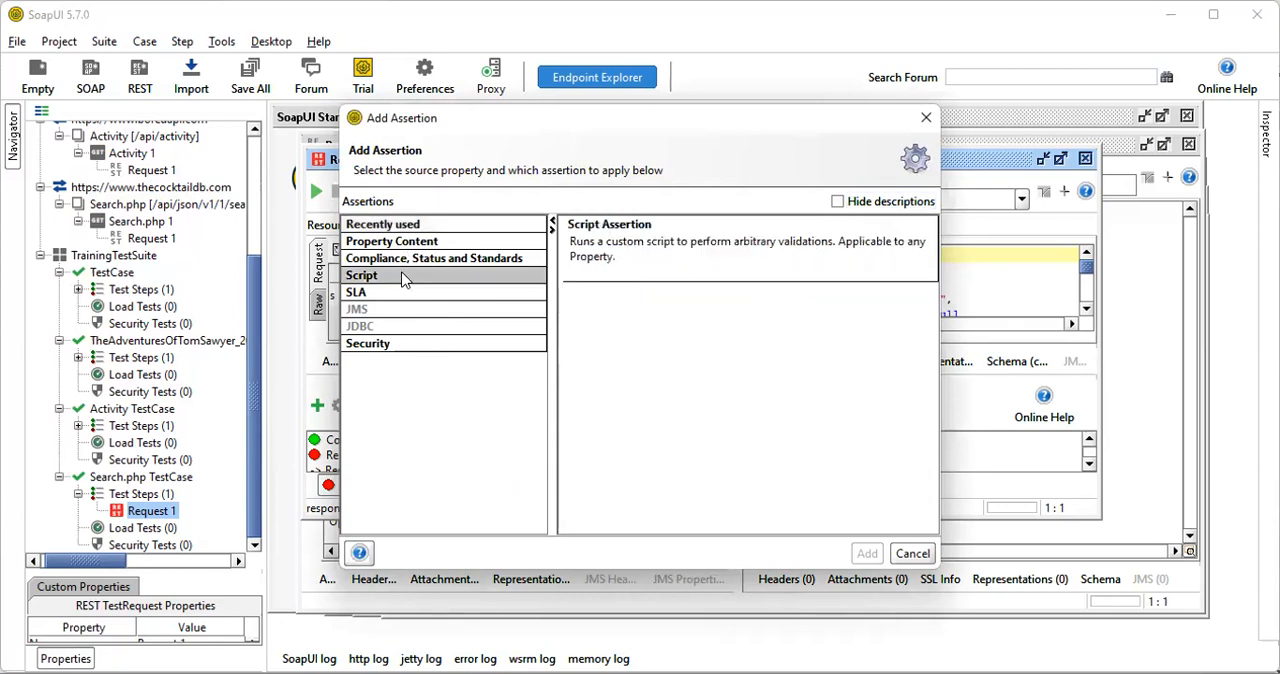
pyautogui.click(679, 274)
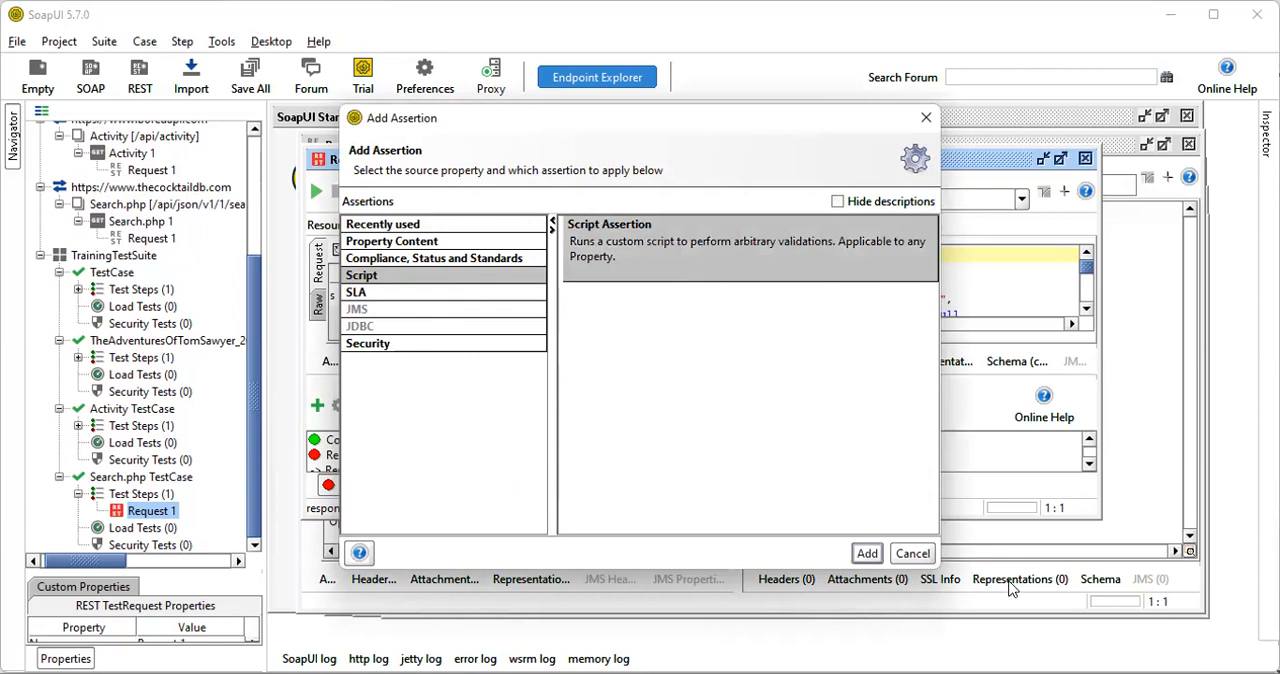
pyautogui.click(868, 554)
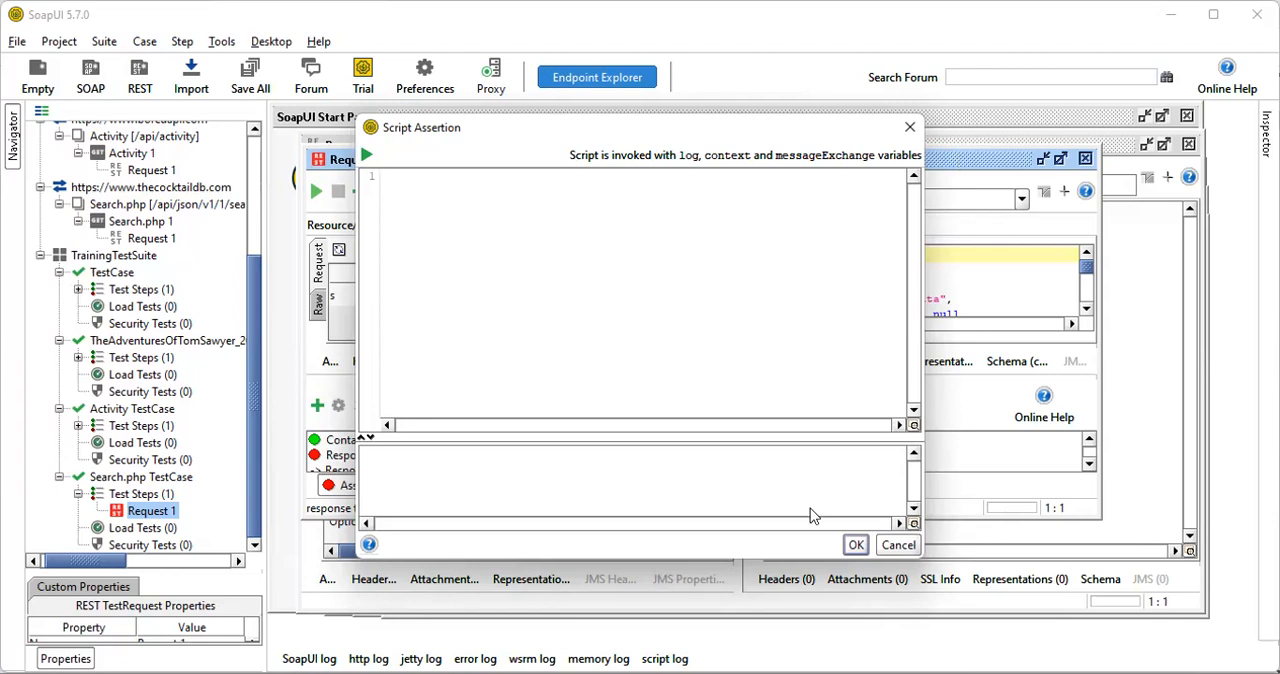
pyautogui.click(897, 545)
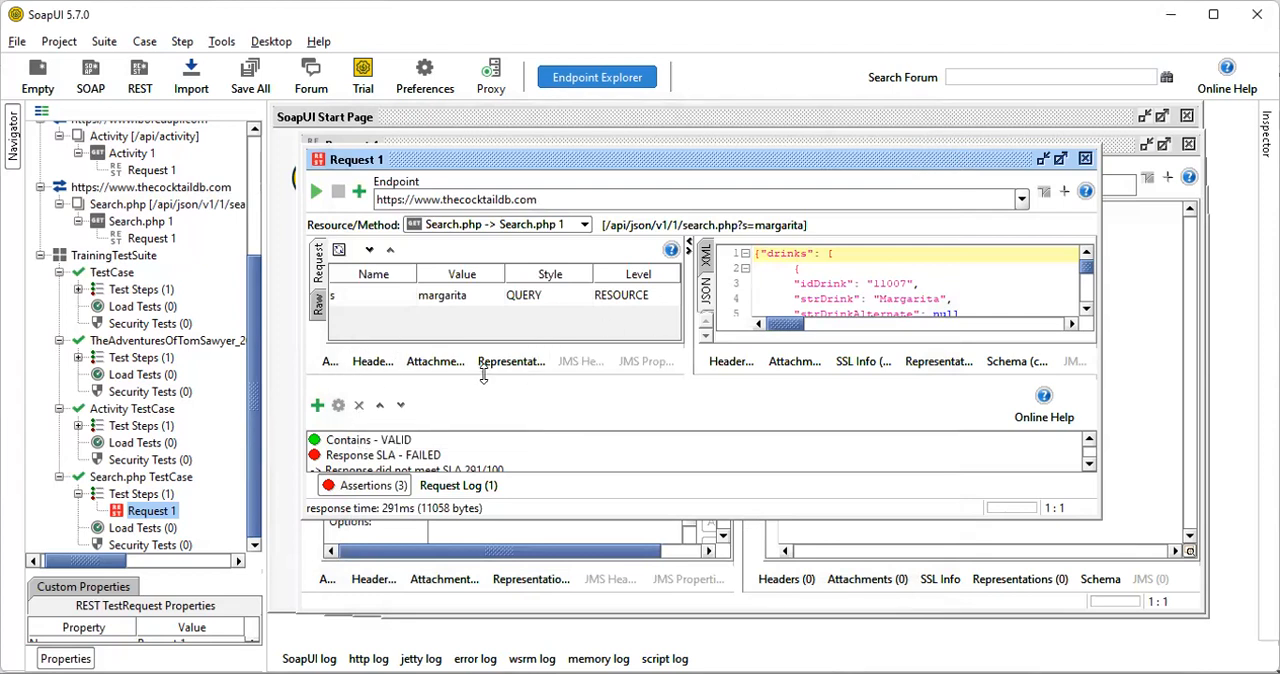
# Add an Invalid HTTP Status Codes assertion from Compliance, Status and Standards to the Search.php test request with code 500
pyautogui.click(359, 191)
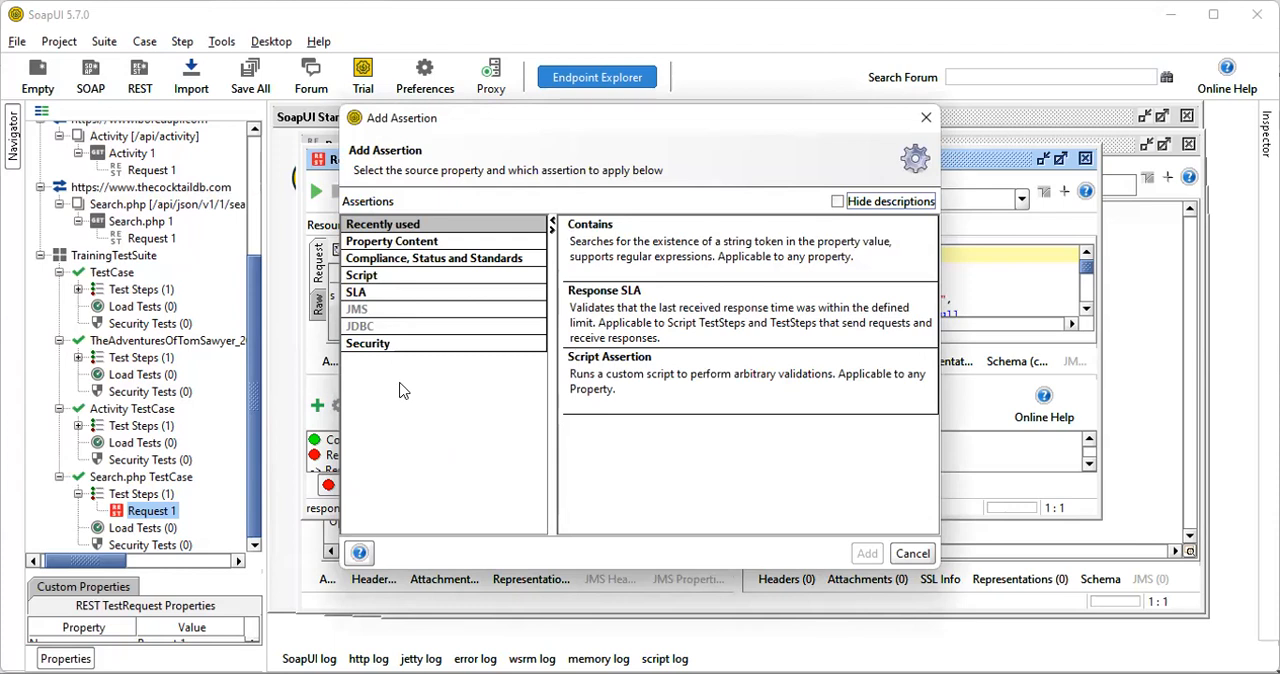
pyautogui.click(439, 260)
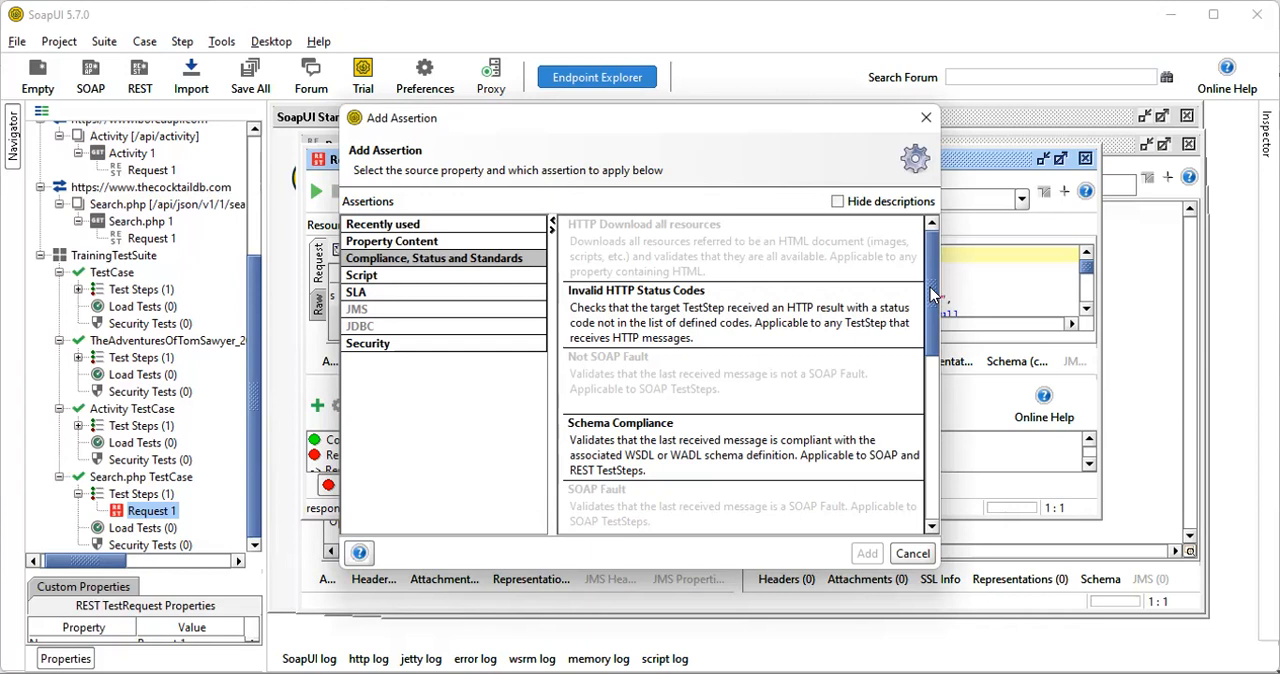
pyautogui.click(760, 314)
pyautogui.click(866, 554)
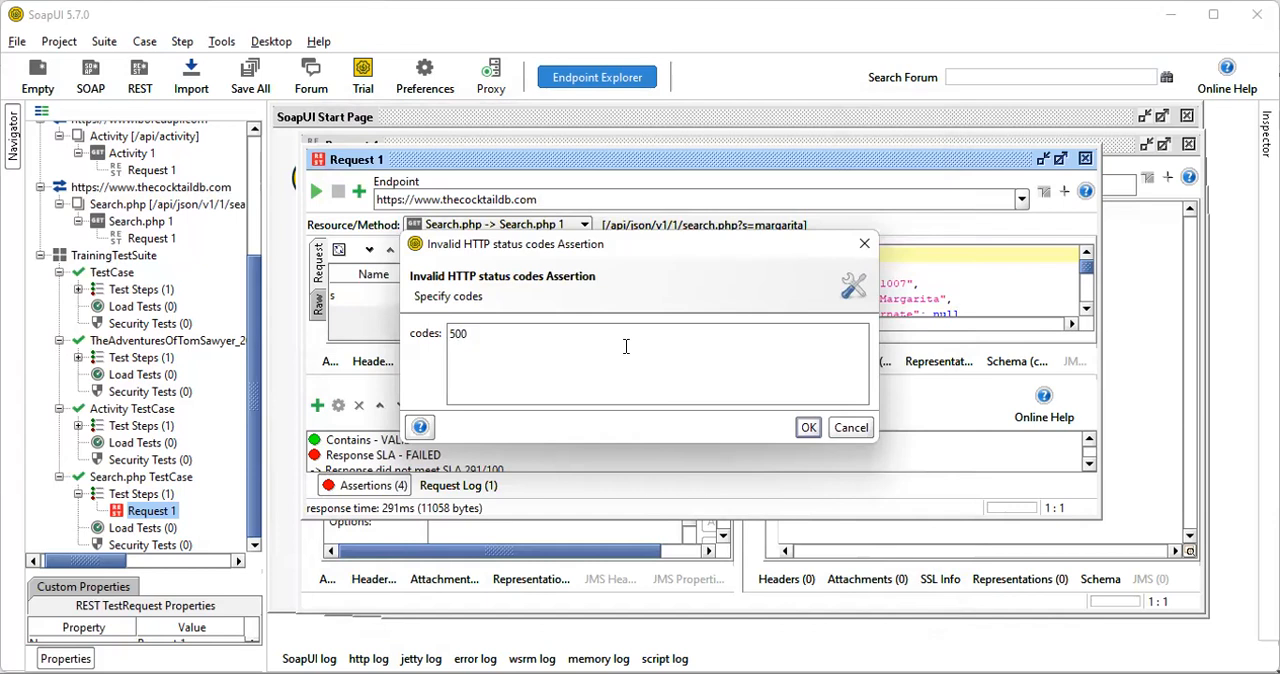
pyautogui.click(807, 428)
# Run the Search.php test request again and review the results of its Script and Invalid HTTP Status Codes assertions
pyautogui.click(315, 191)
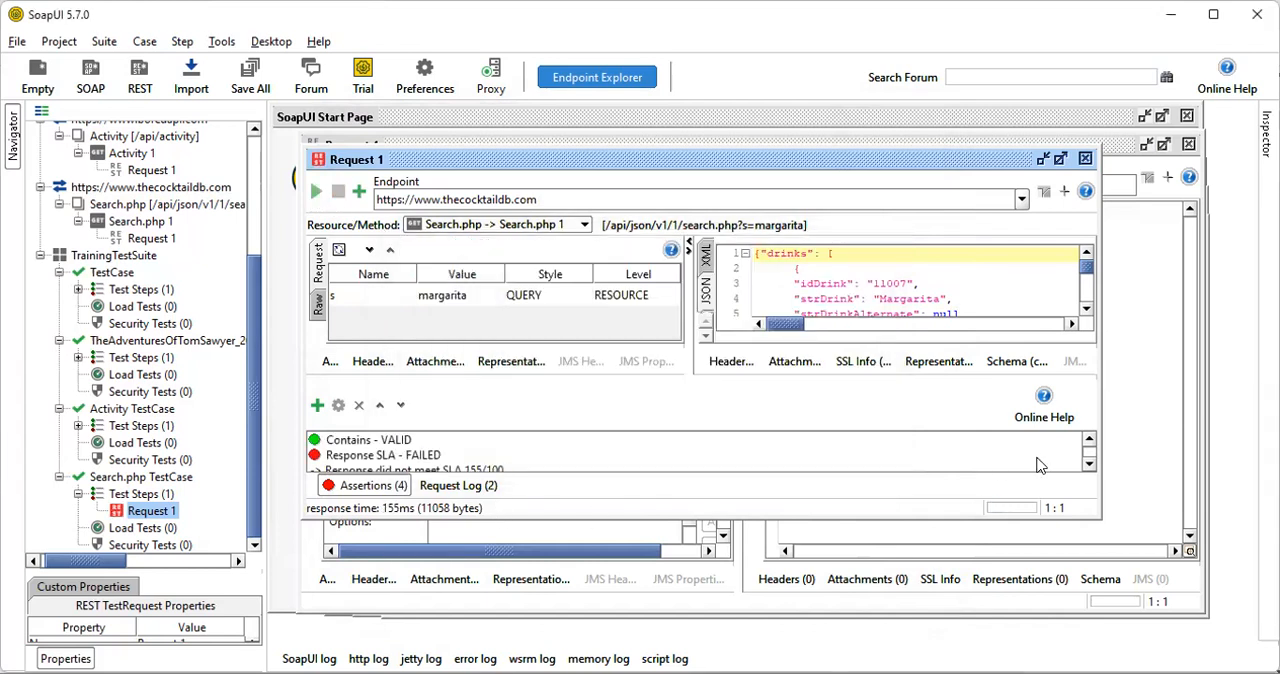
pyautogui.click(1089, 464)
pyautogui.click(1089, 464)
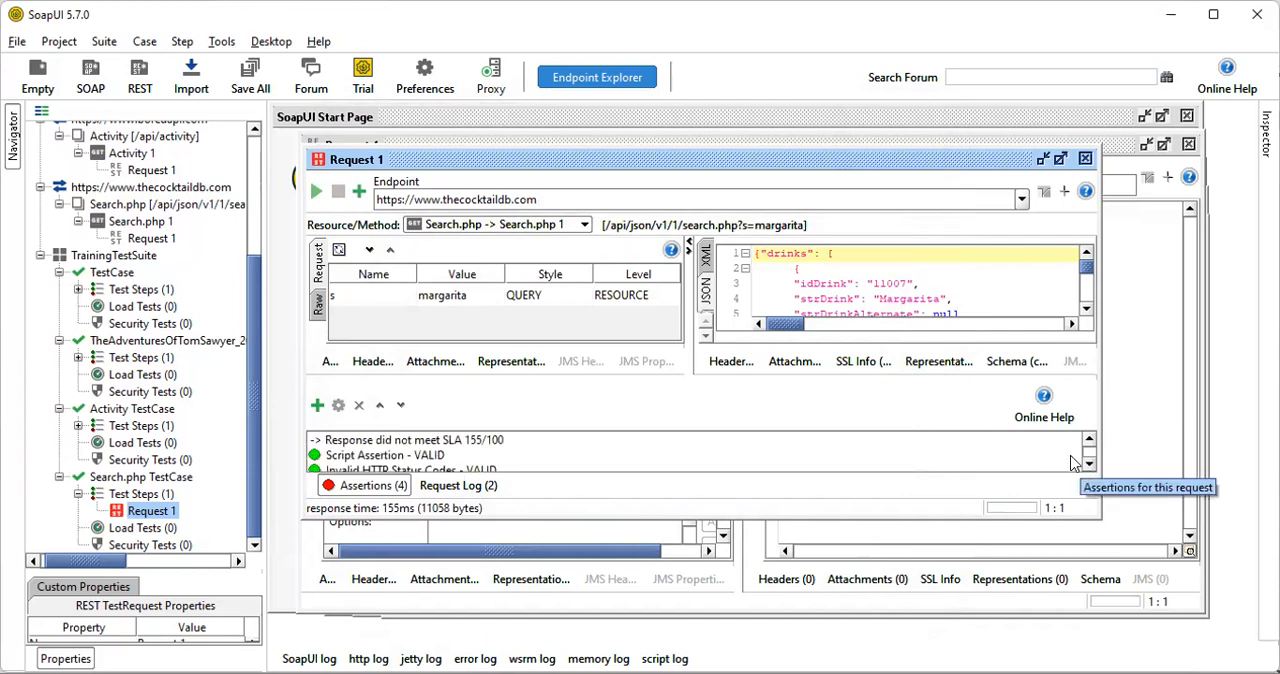
pyautogui.click(1072, 460)
pyautogui.click(1089, 465)
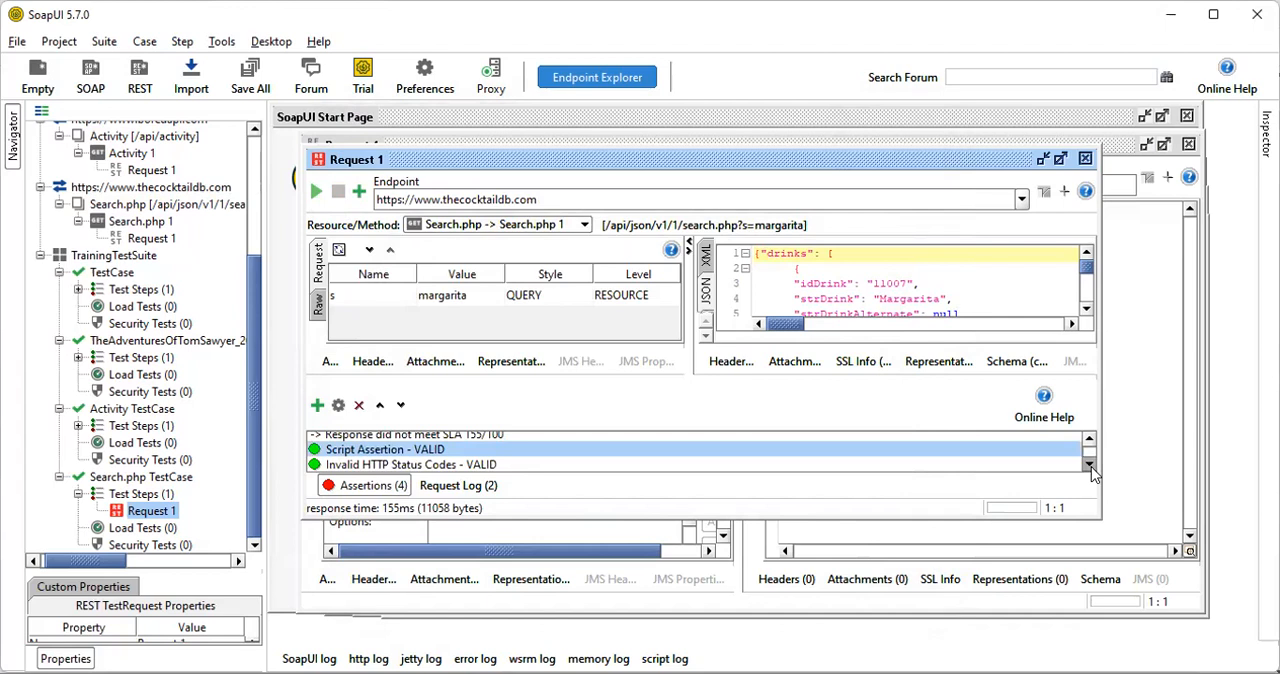
pyautogui.click(512, 463)
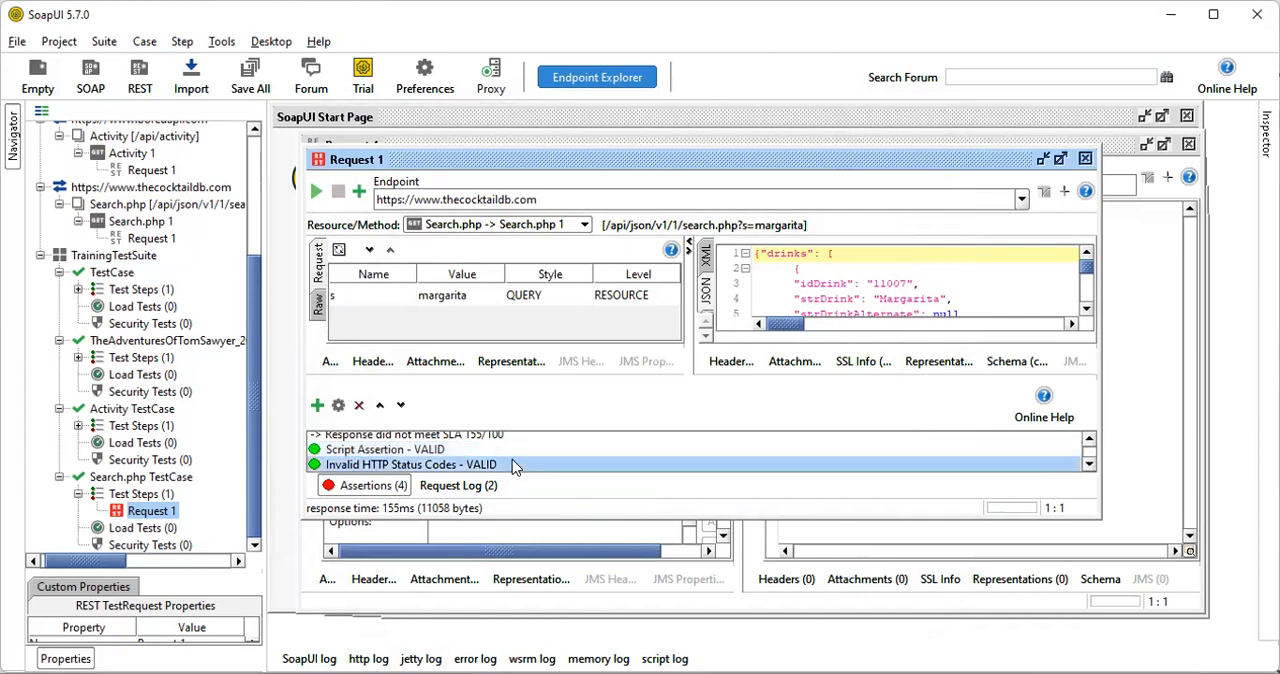
pyautogui.click(370, 450)
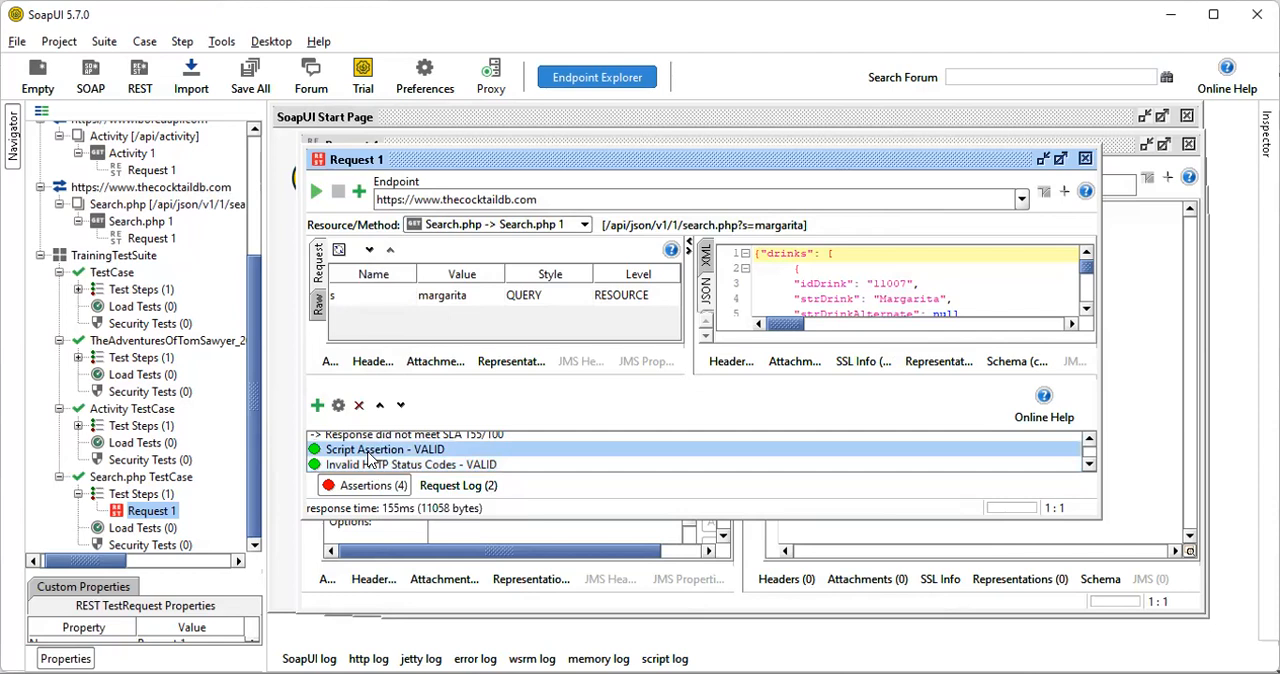
# Collapse the assertion results and examine the Search.php test request's full JSON response through to its end
pyautogui.click(366, 485)
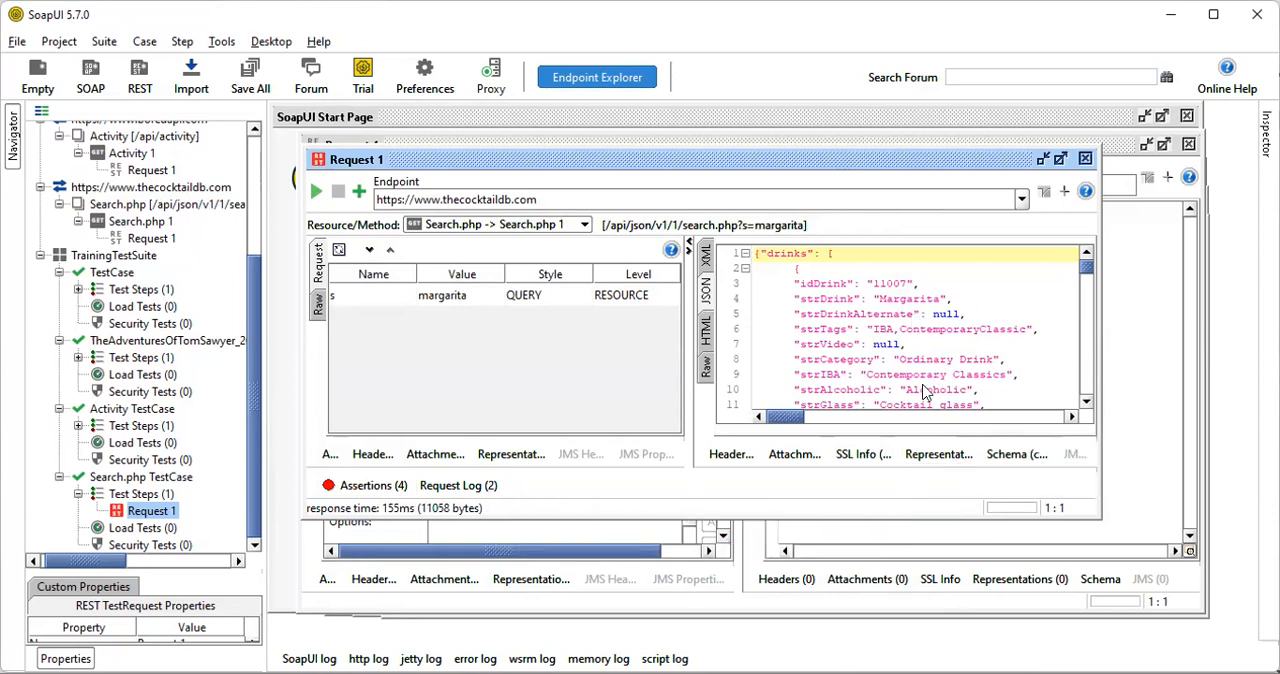
pyautogui.scroll(-1, 950, 320)
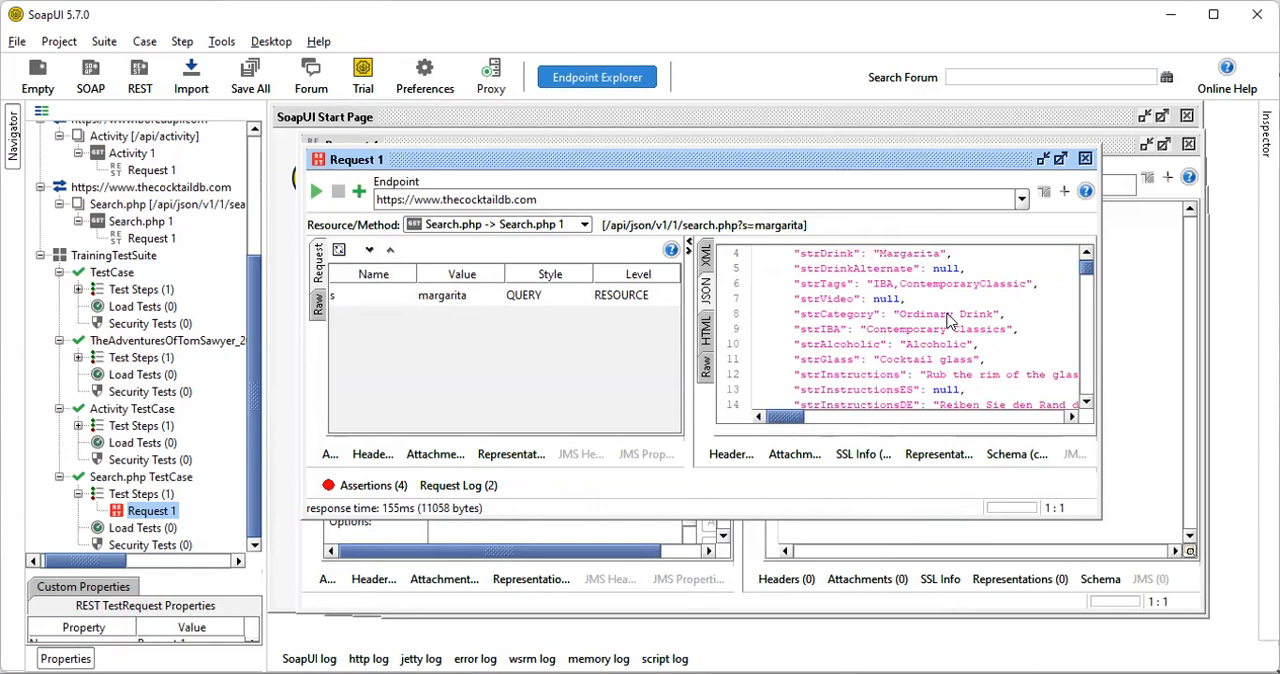
pyautogui.scroll(-5, 950, 320)
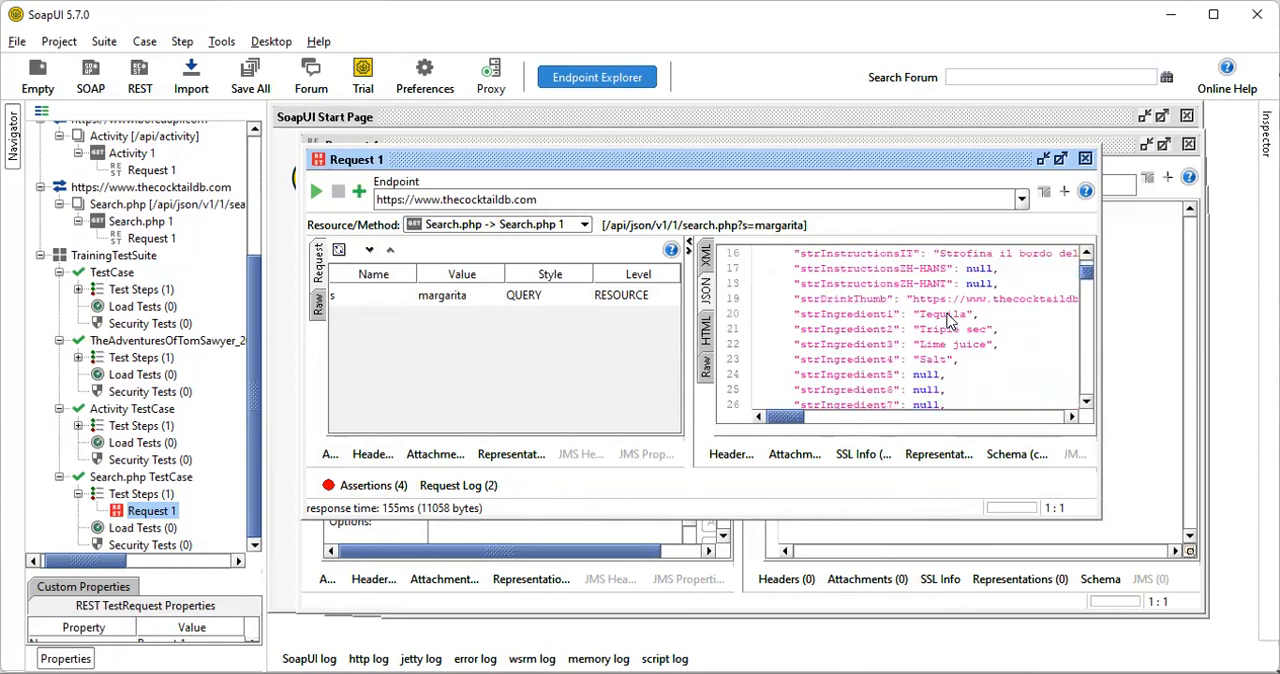
pyautogui.scroll(-6, 950, 320)
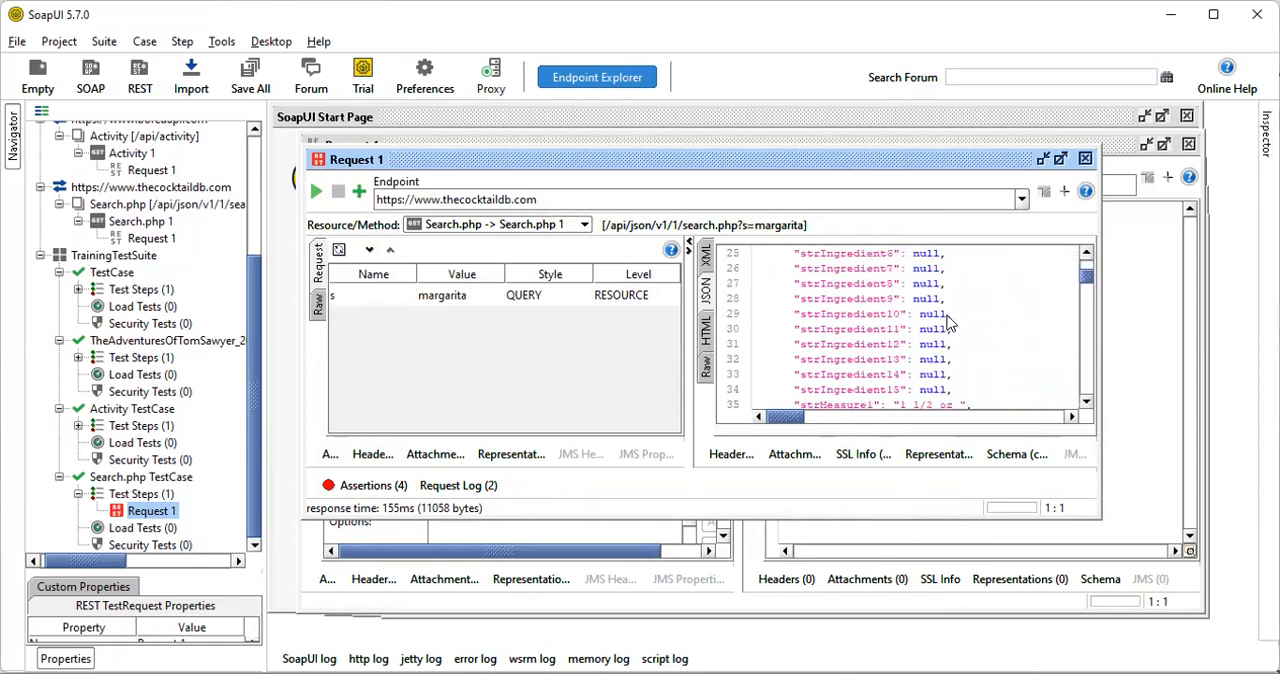
pyautogui.scroll(-4, 948, 324)
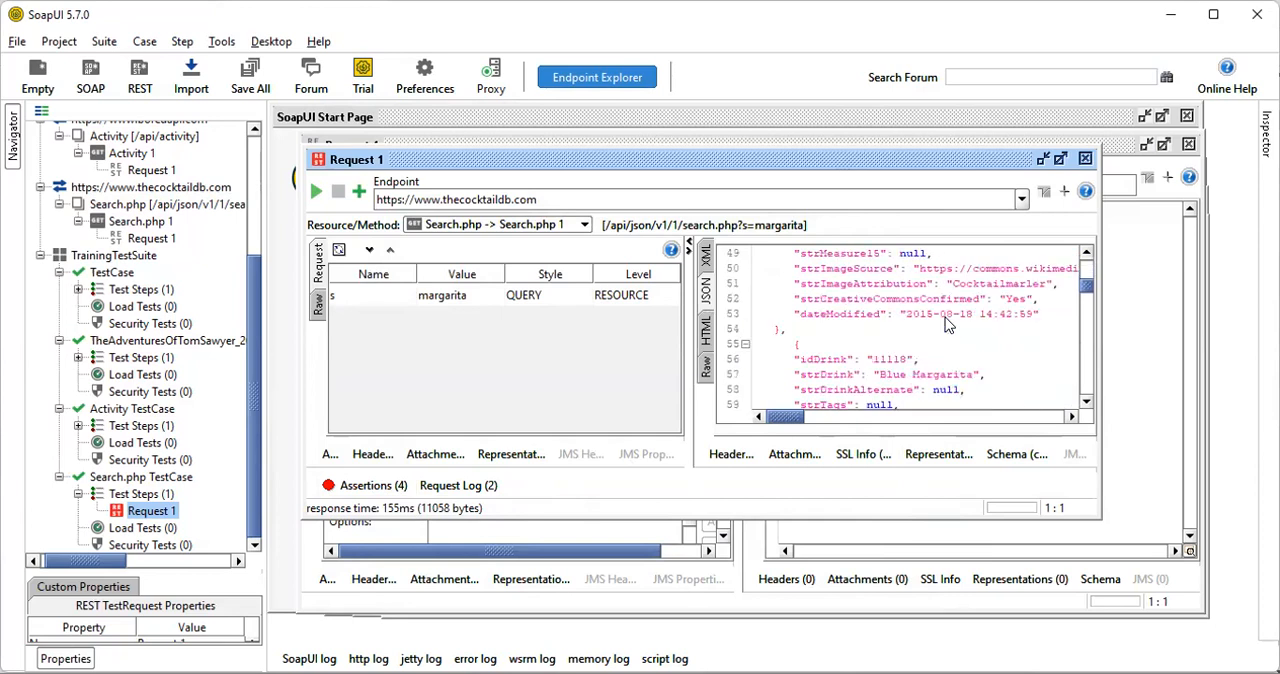
pyautogui.scroll(-1, 948, 324)
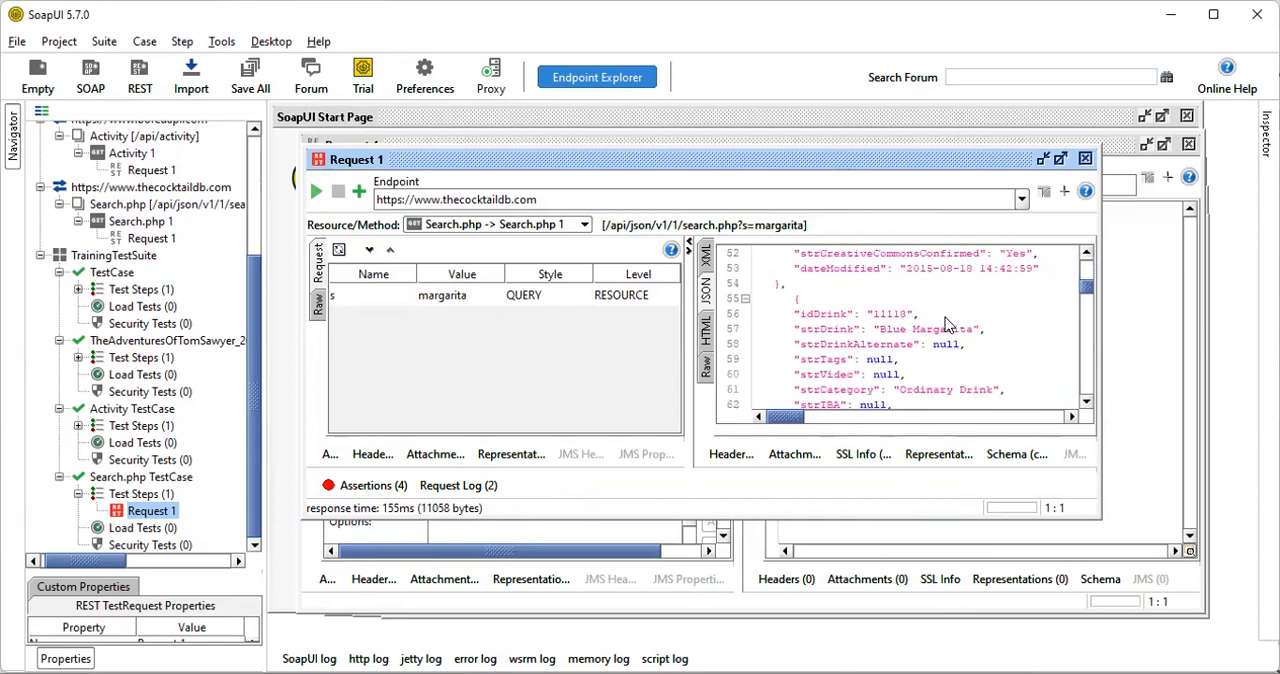
pyautogui.scroll(-7, 947, 323)
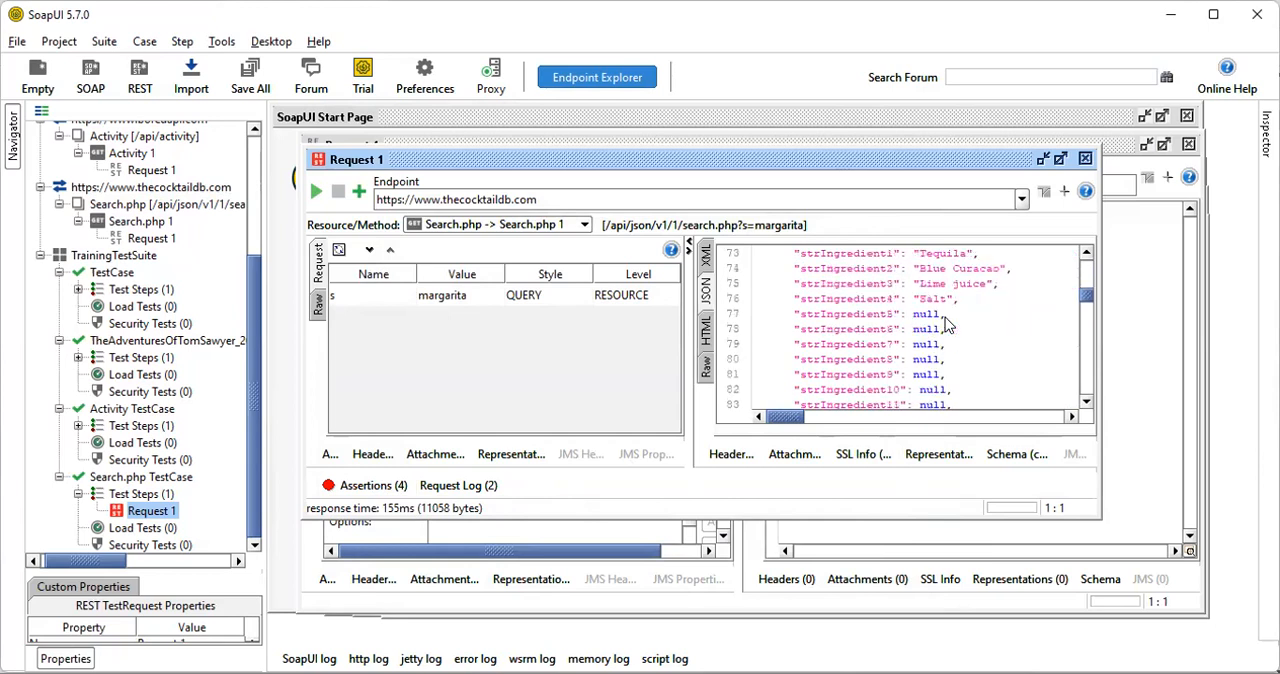
pyautogui.scroll(-5, 945, 317)
pyautogui.scroll(-4, 945, 317)
pyautogui.scroll(-20, 947, 323)
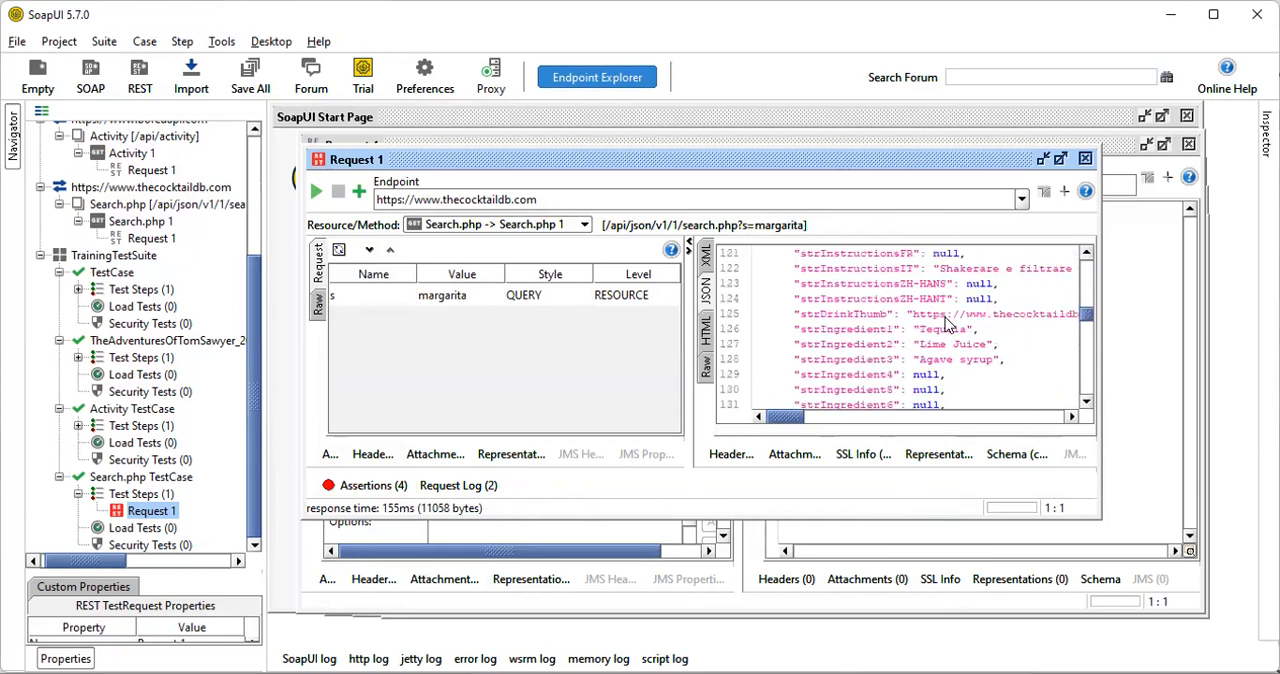
pyautogui.scroll(-20, 946, 323)
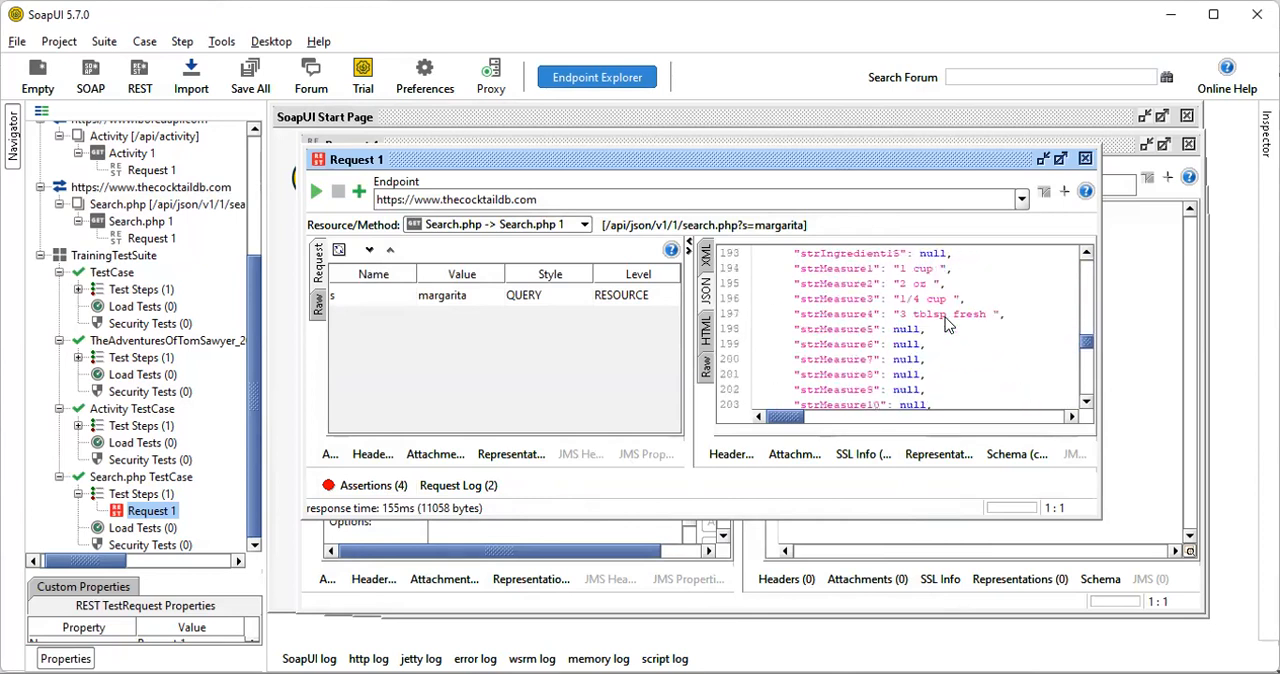
pyautogui.scroll(-19, 947, 324)
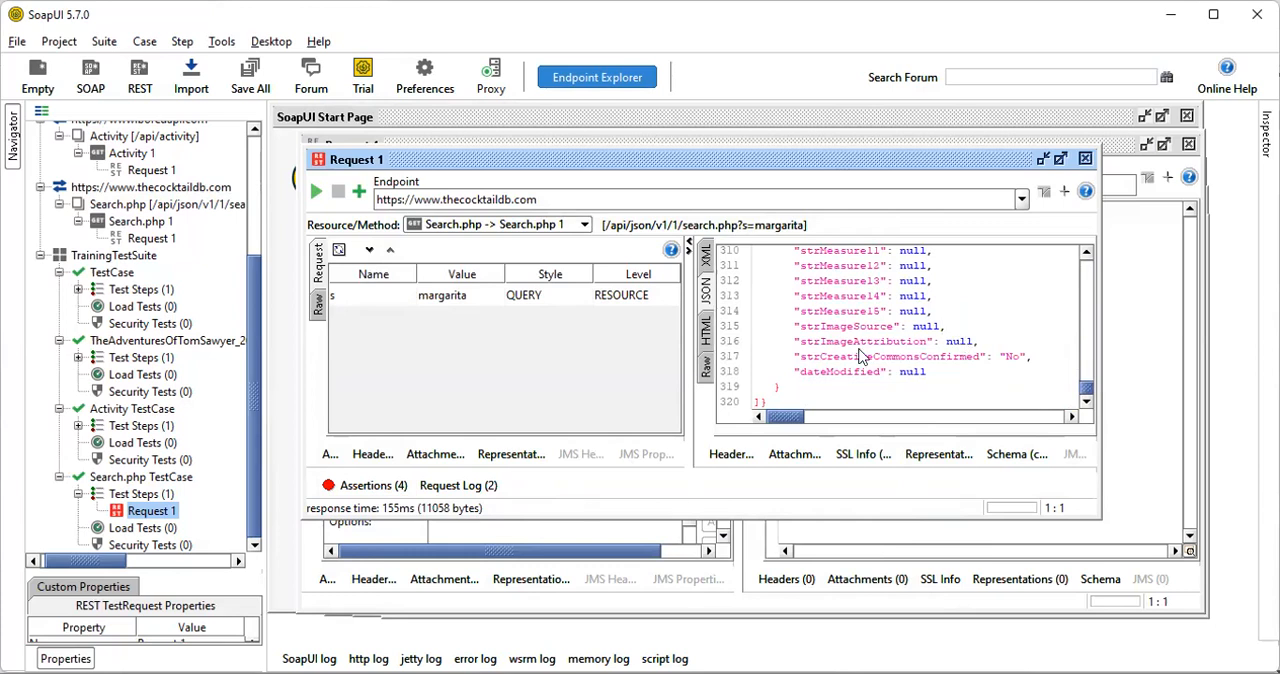
# Show the assertion results again in a maximized test request window and select the Invalid HTTP Status Codes assertion
pyautogui.click(366, 487)
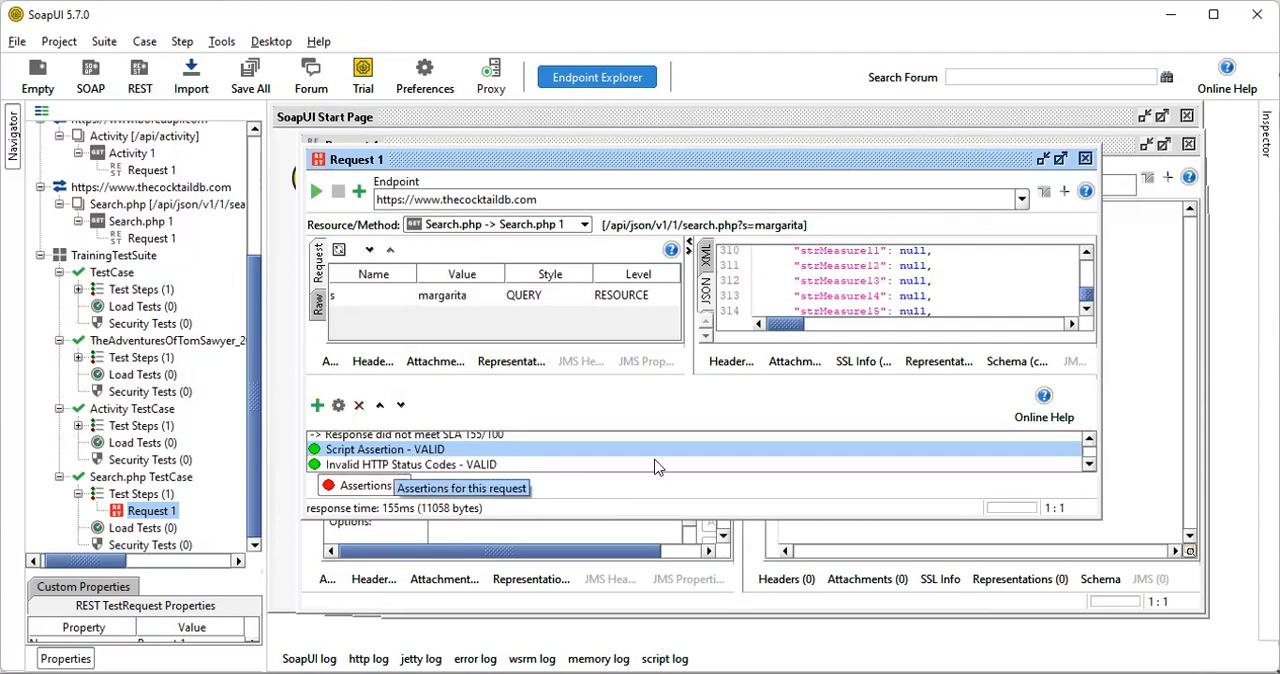
pyautogui.click(1060, 158)
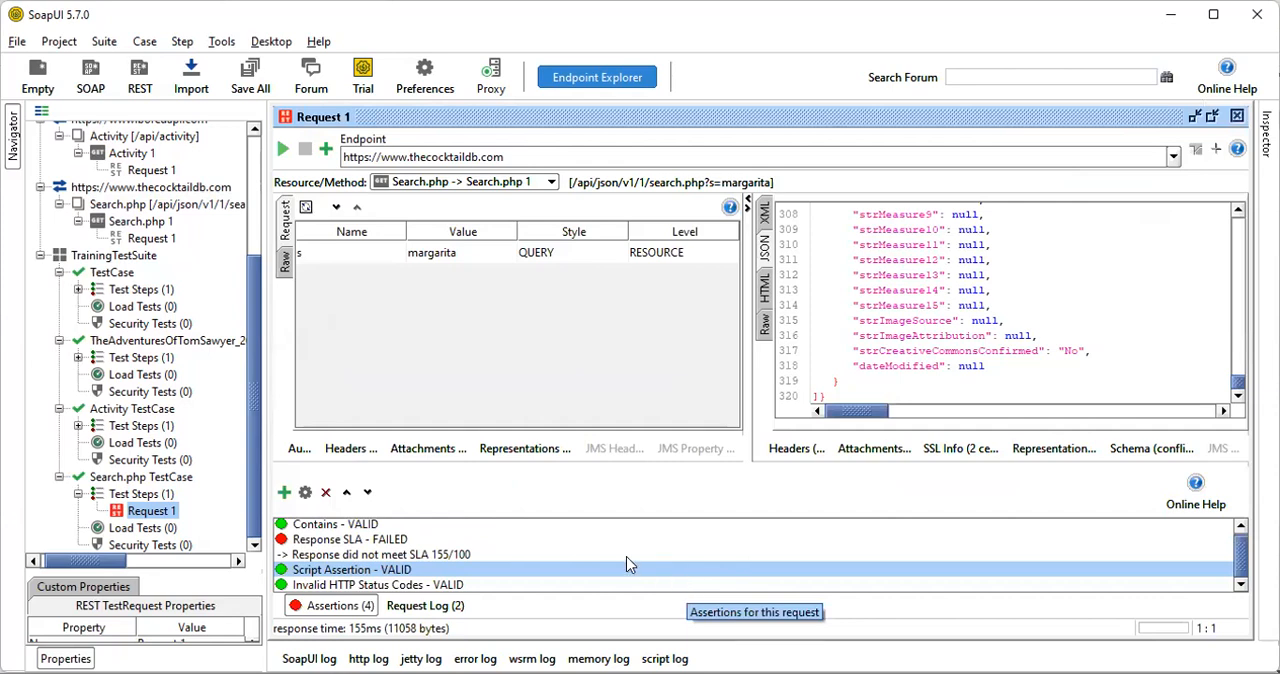
pyautogui.click(390, 586)
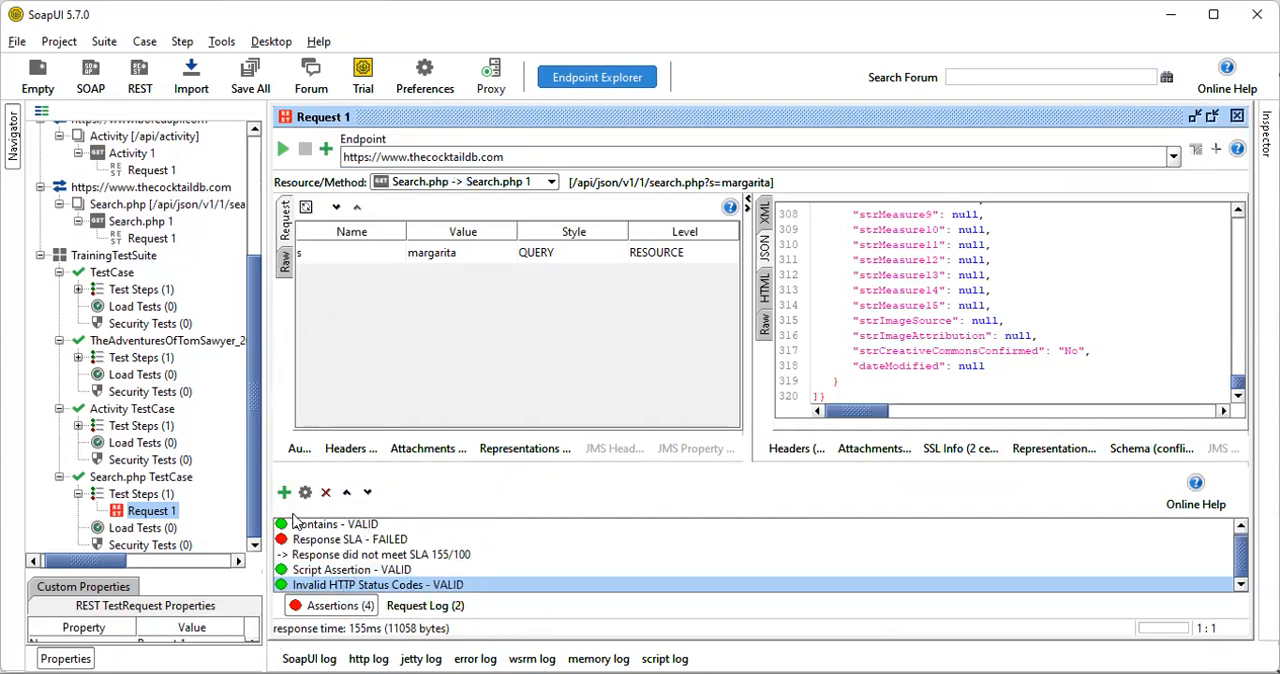
pyautogui.click(325, 149)
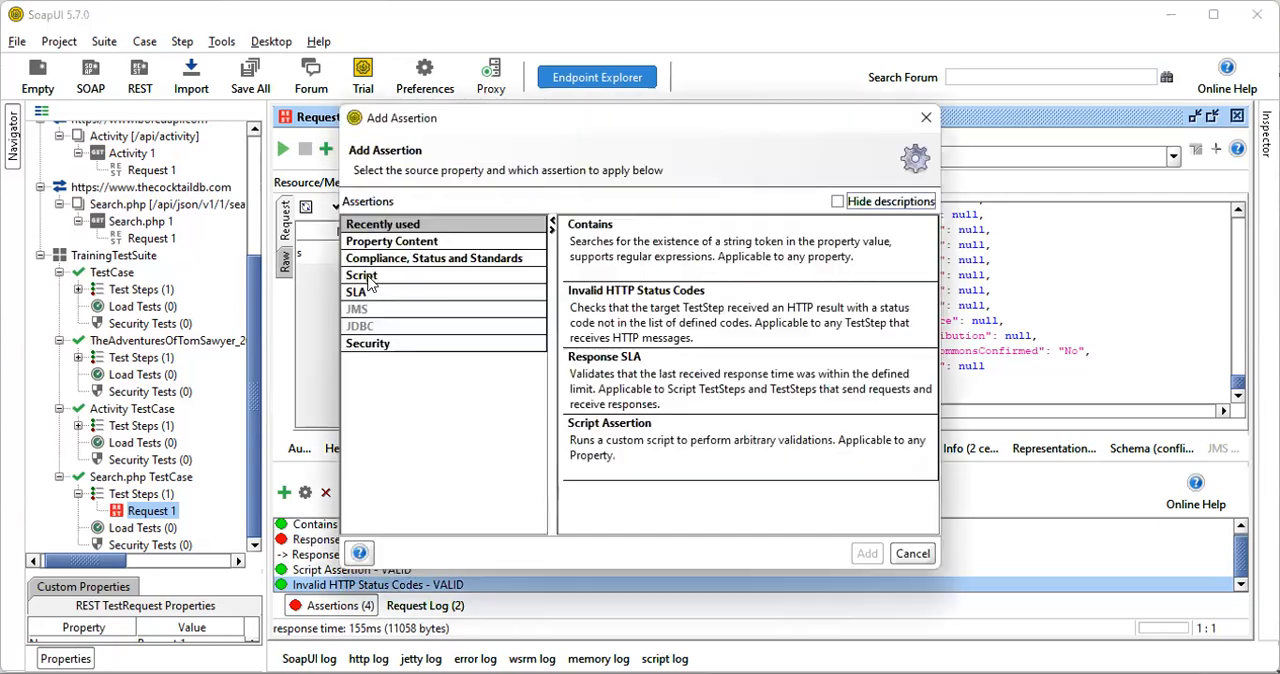
pyautogui.click(401, 259)
pyautogui.click(672, 324)
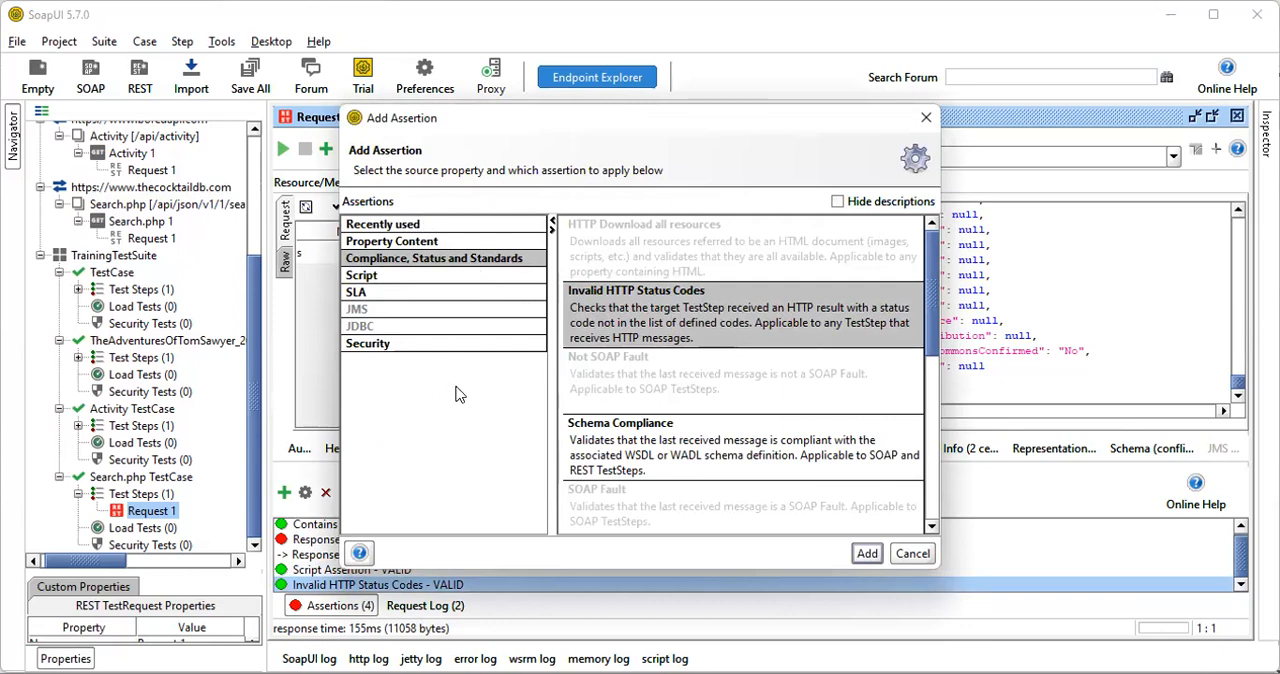
pyautogui.click(906, 556)
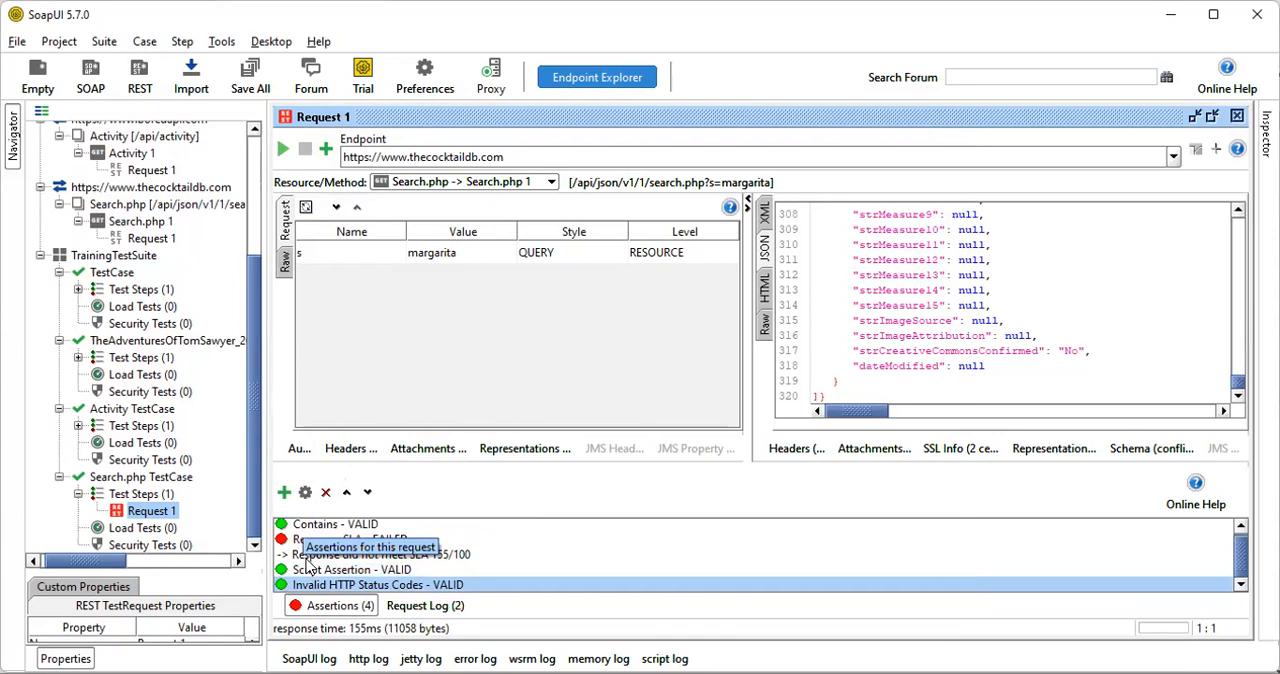
# Try to add a second Invalid HTTP Status Codes assertion from the recently used assertions to the Search.php test request
pyautogui.click(283, 495)
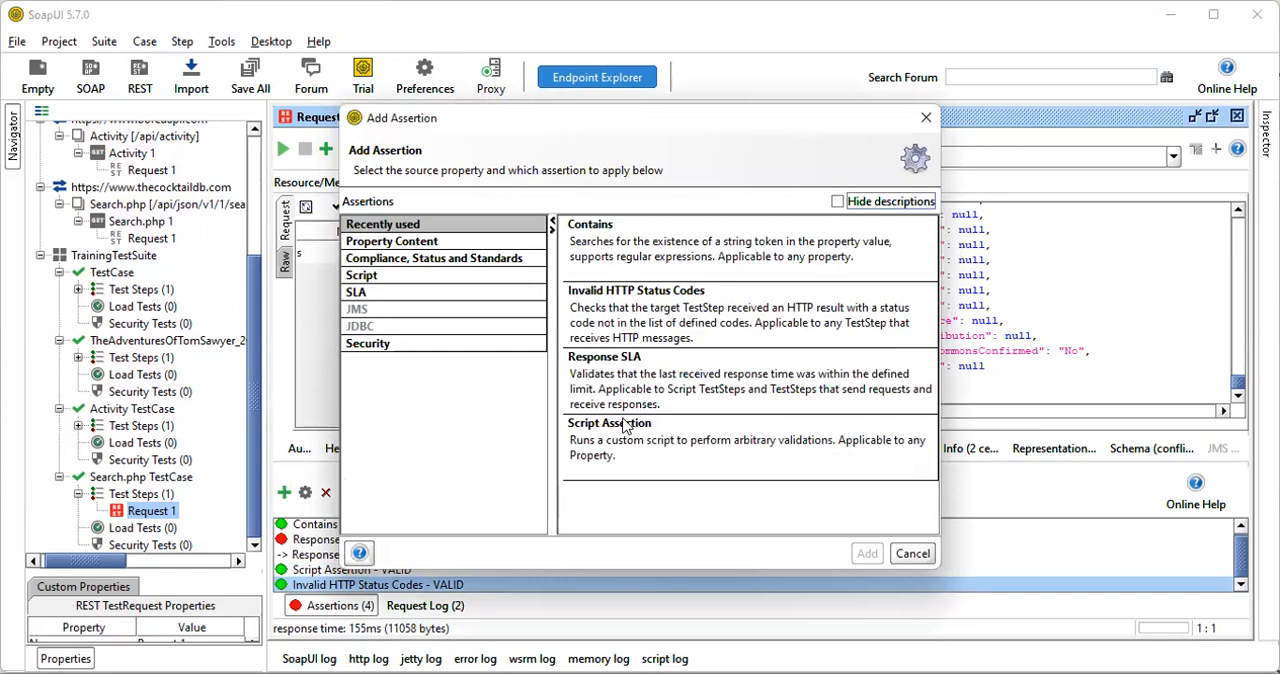
pyautogui.click(614, 322)
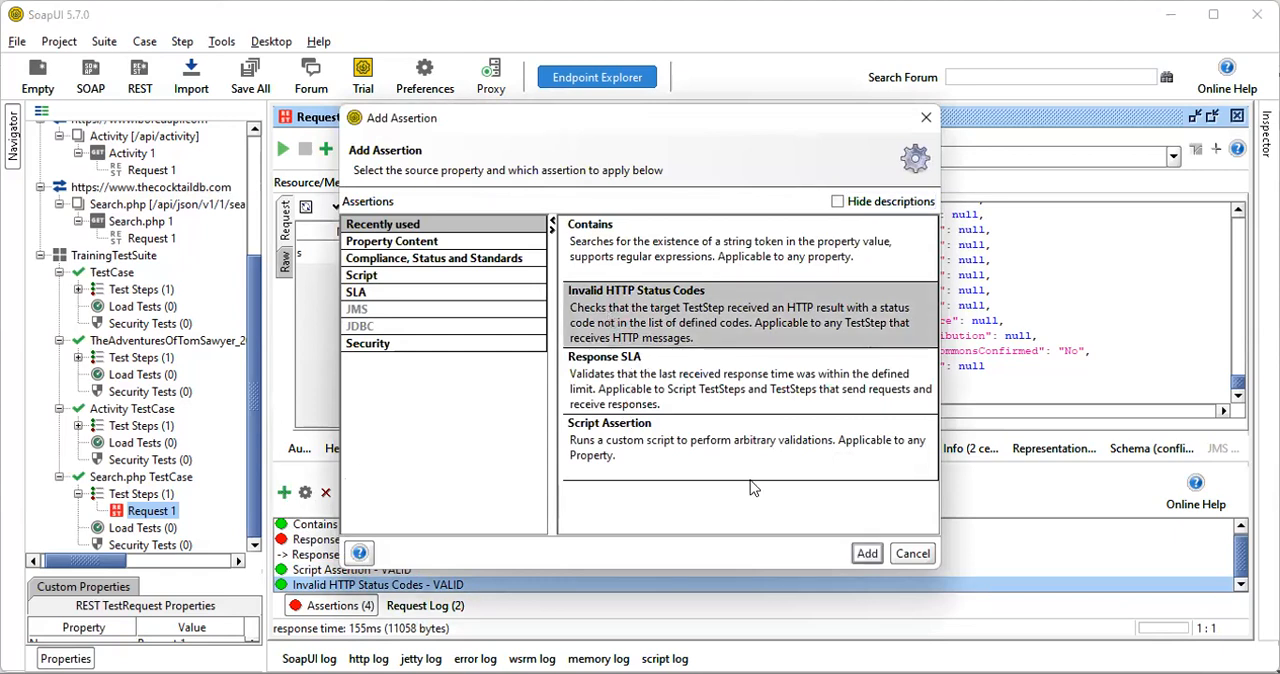
pyautogui.click(866, 554)
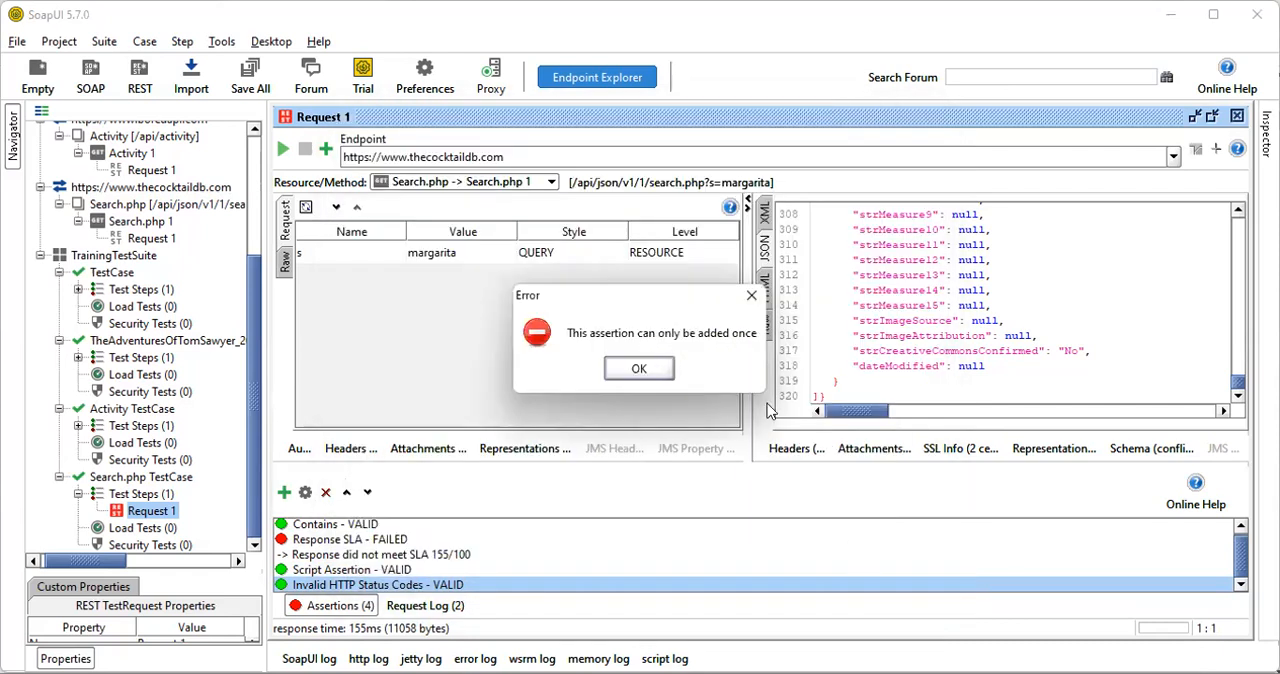
pyautogui.click(639, 370)
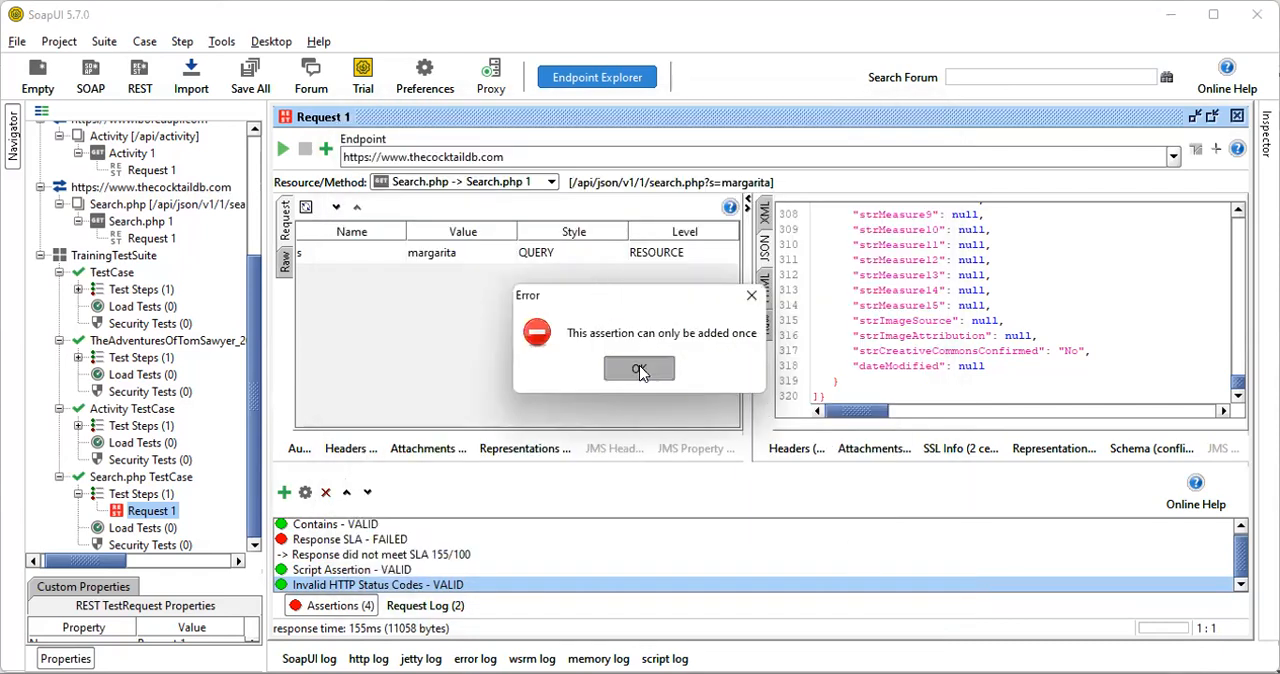
# Reconfigure the Search.php test request's Invalid HTTP Status Codes assertion to use code 200
pyautogui.rightClick(322, 587)
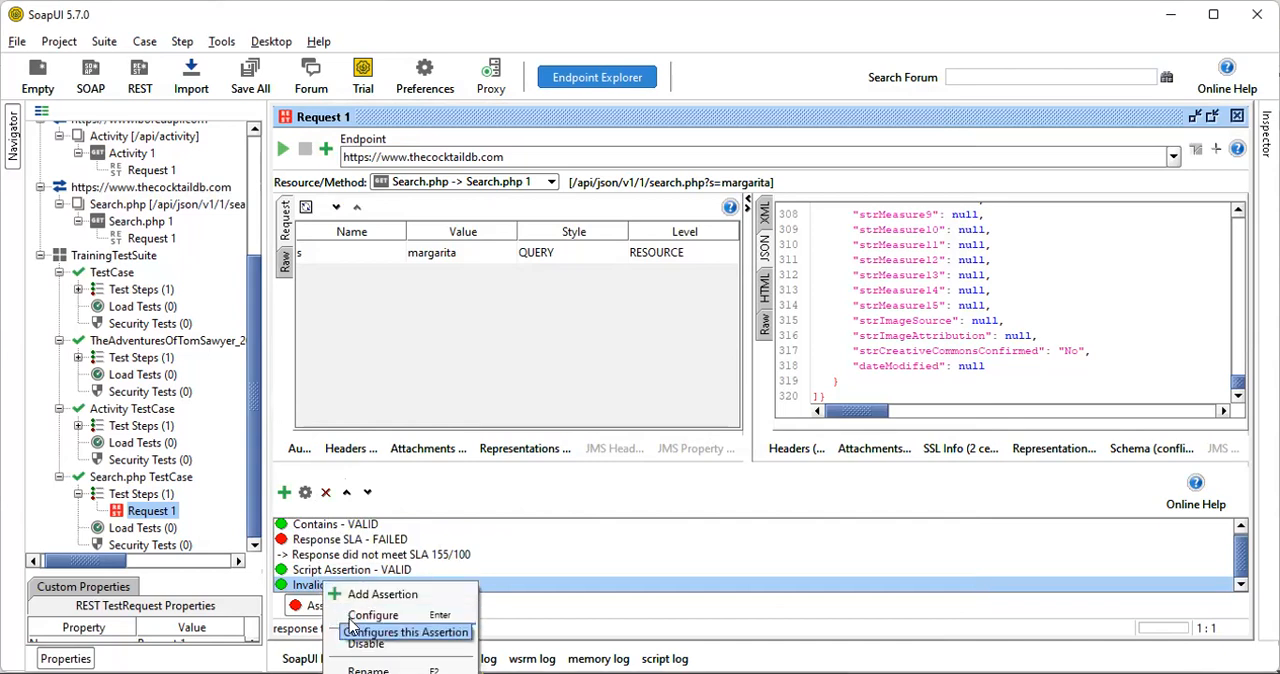
pyautogui.click(417, 611)
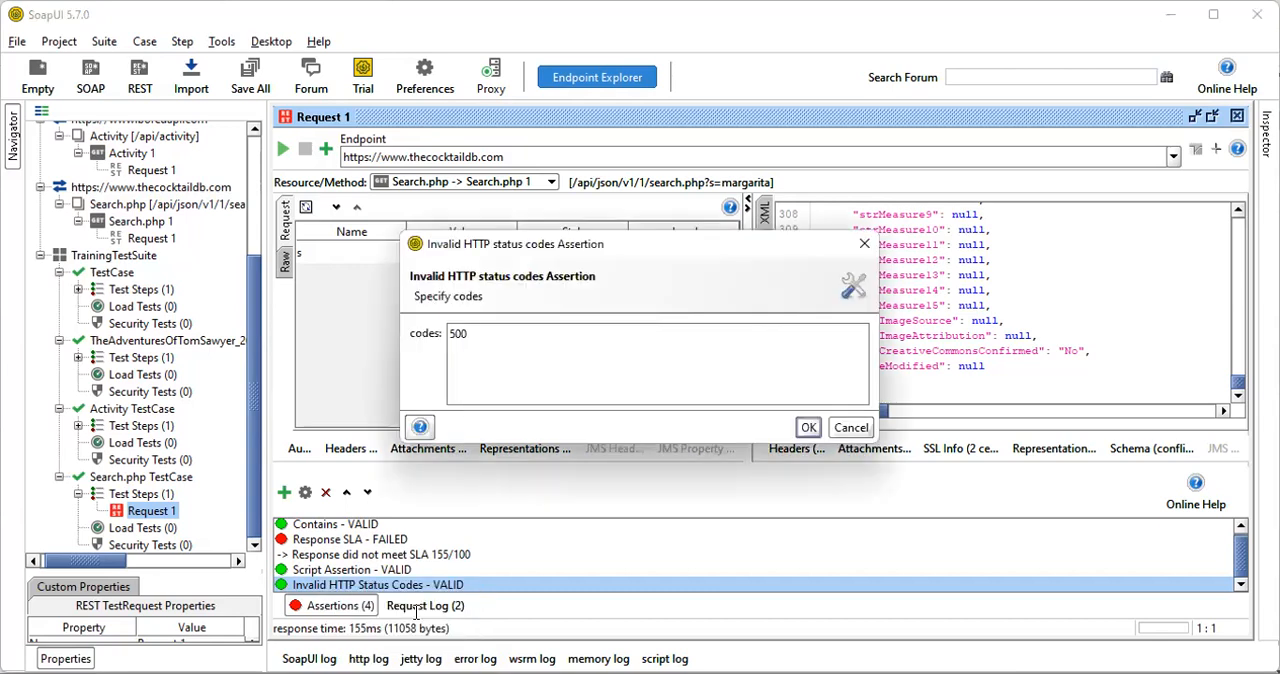
pyautogui.press('BackSpace')
pyautogui.press('BackSpace')
pyautogui.write('20')
pyautogui.click(807, 427)
# Run the Search.php test request again and review the assertion results for the changed status code
pyautogui.click(284, 149)
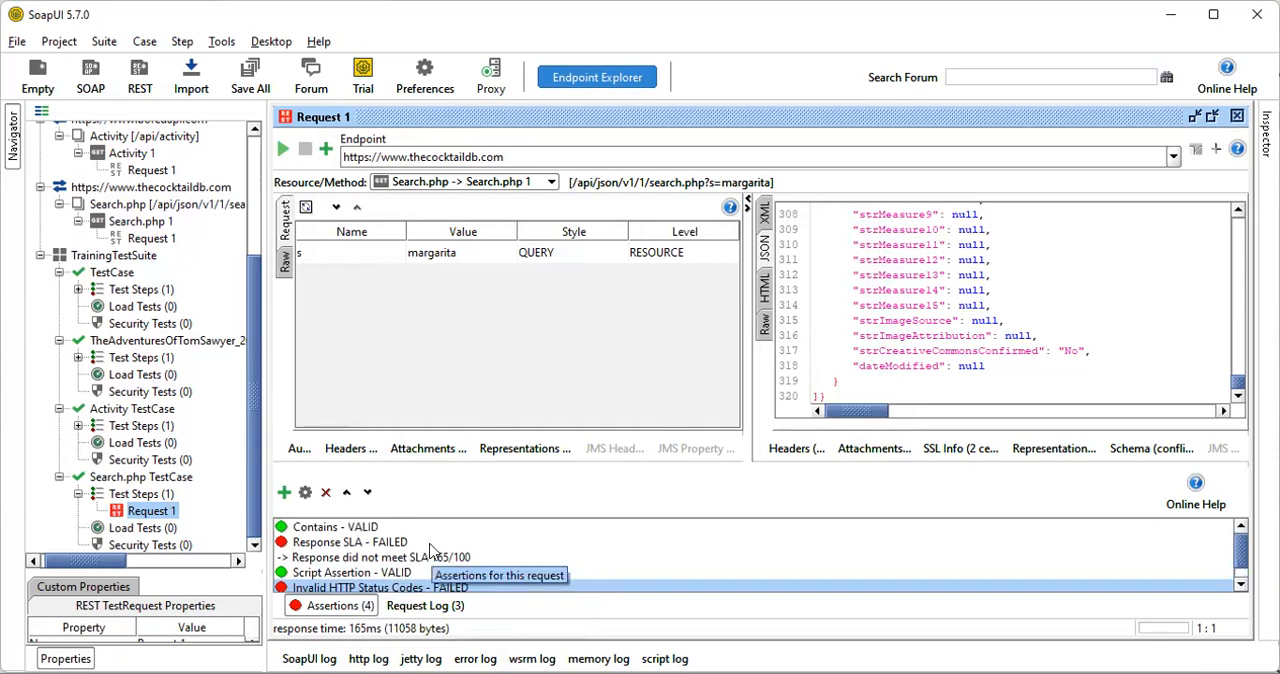
pyautogui.scroll(-1, 432, 550)
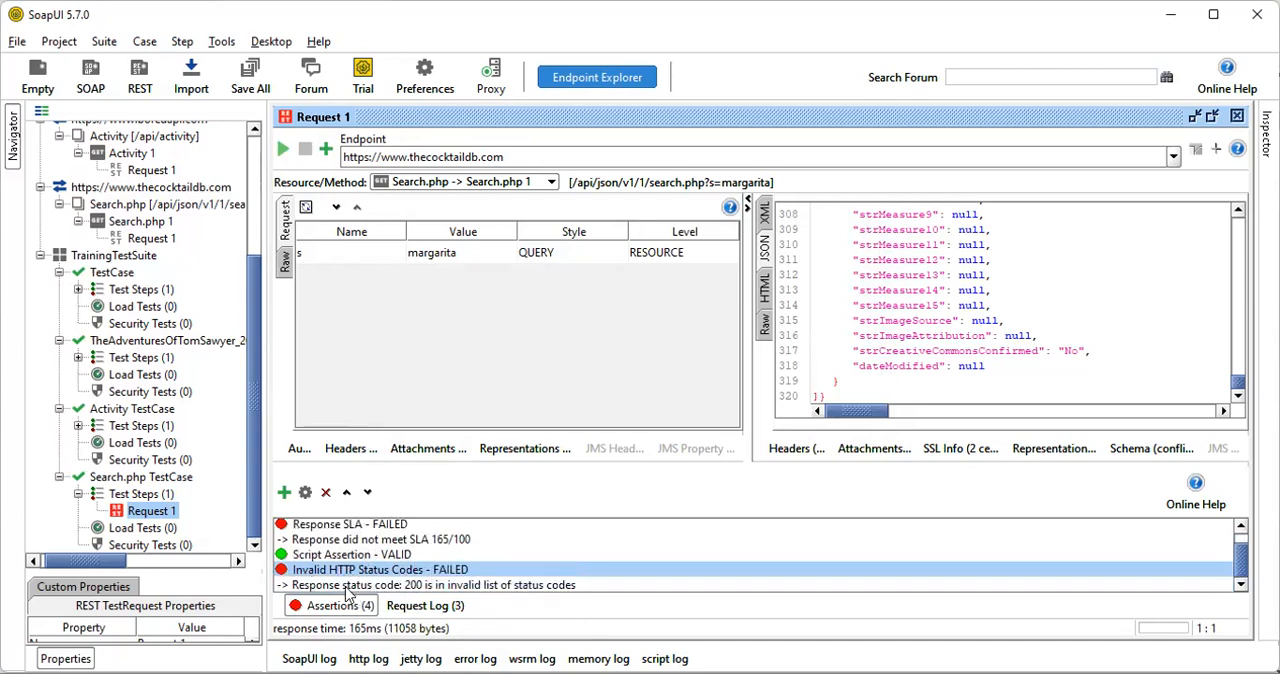
pyautogui.scroll(1, 350, 565)
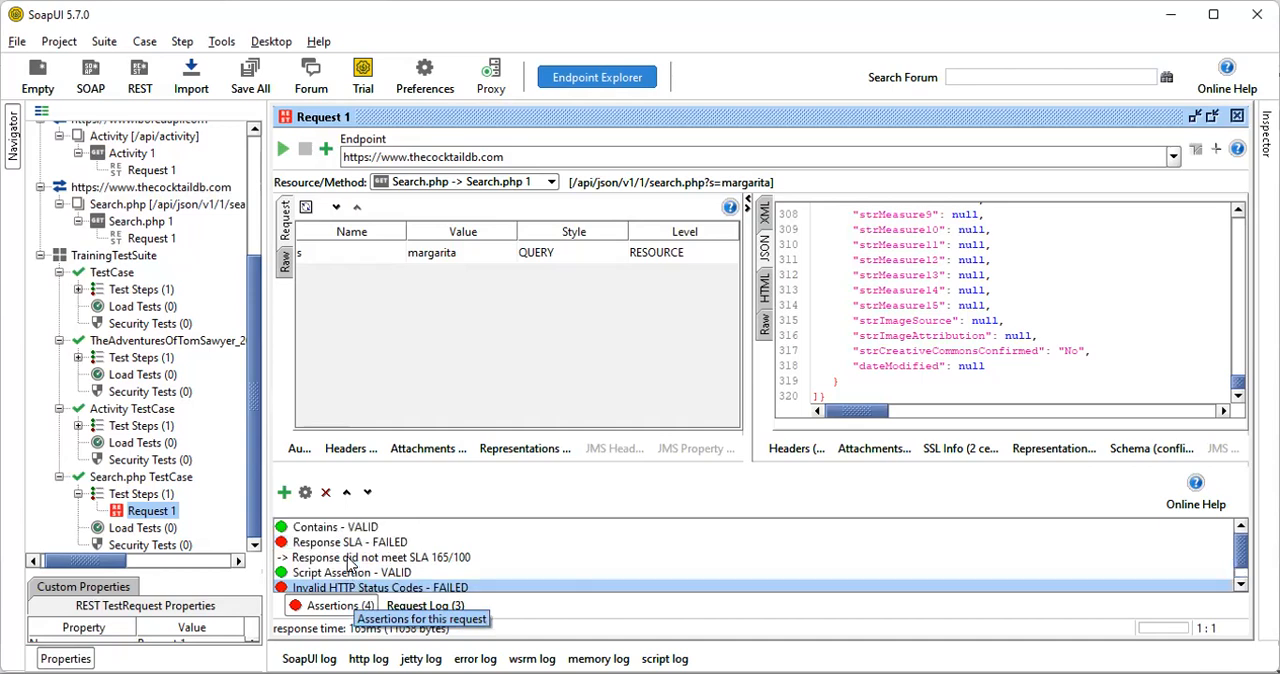
pyautogui.click(325, 151)
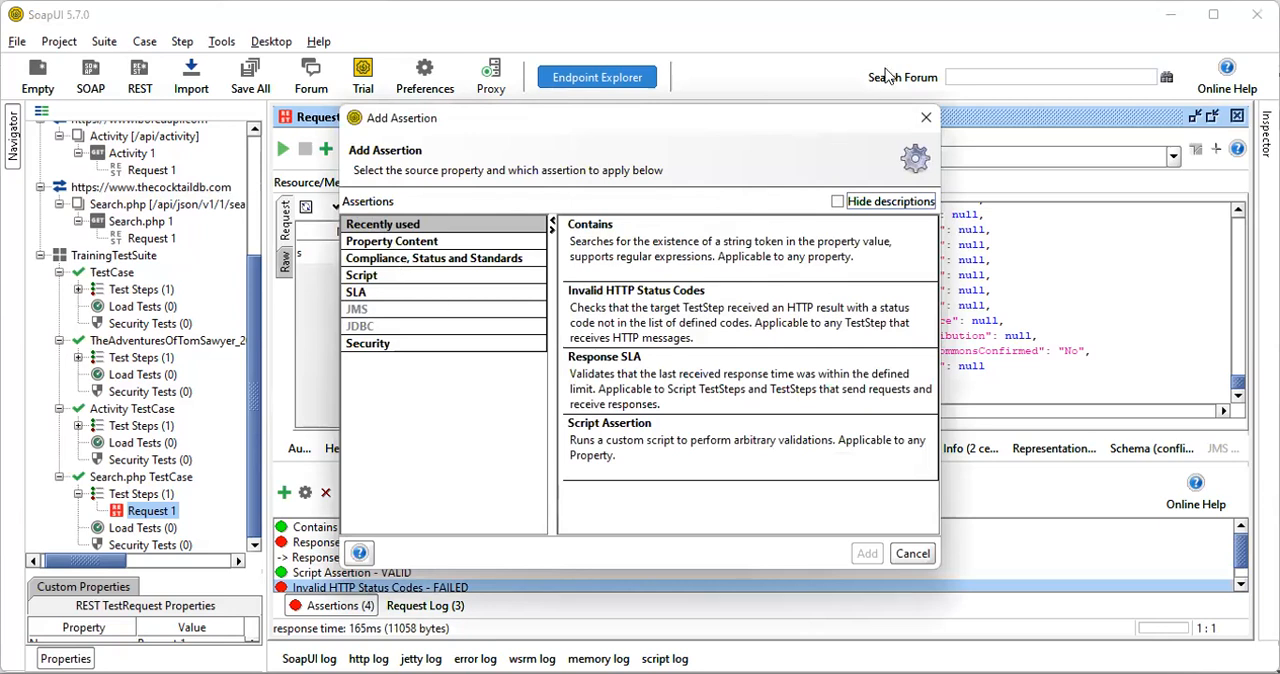
pyautogui.click(923, 121)
pyautogui.scroll(-1, 405, 568)
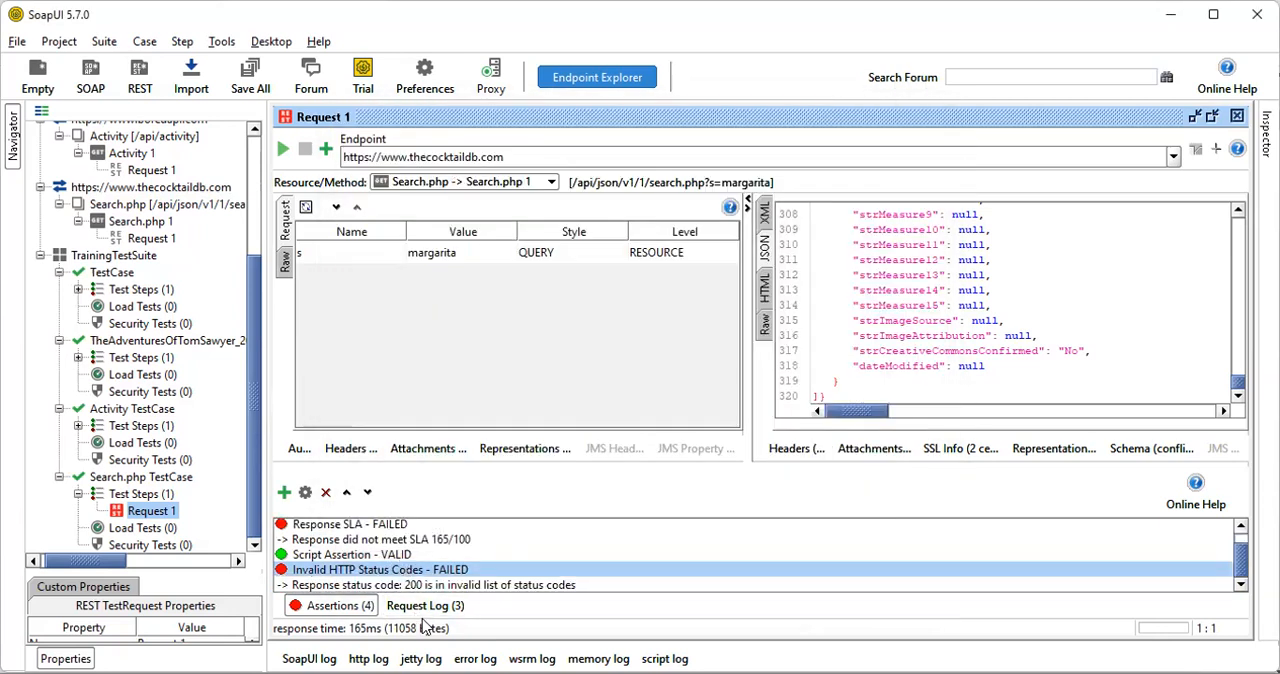
# Show the Search.php test request's log and examine the logged response times
pyautogui.click(466, 605)
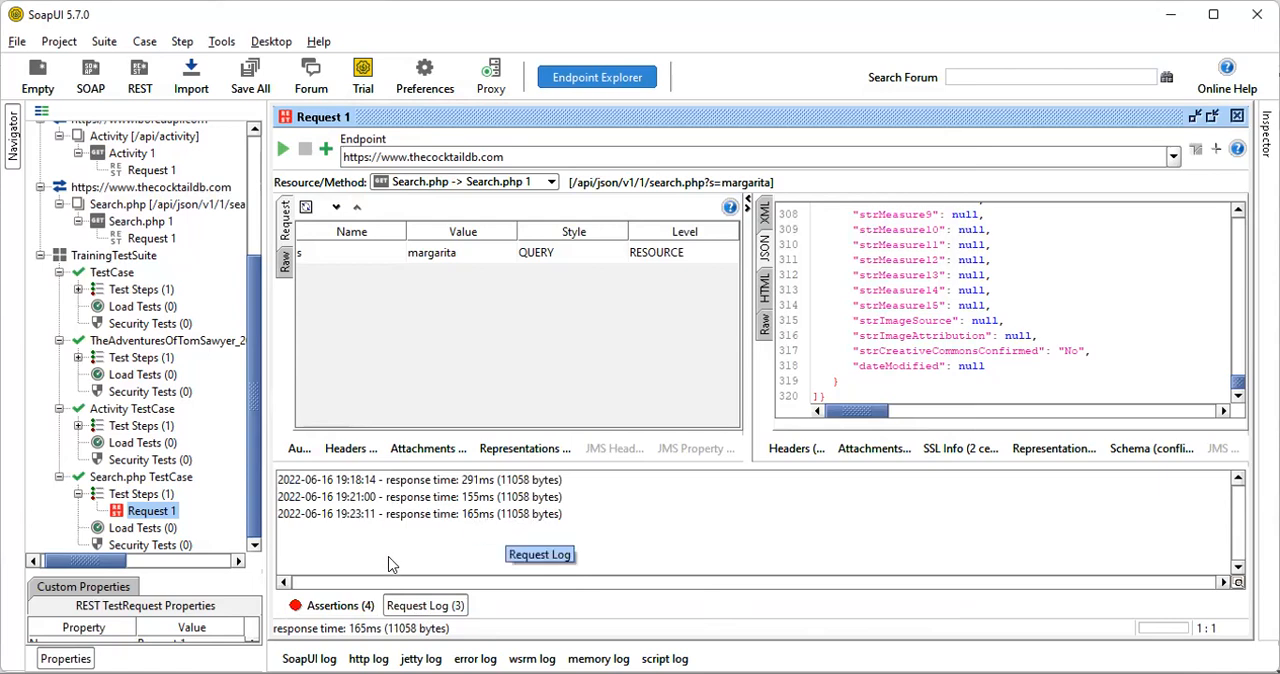
pyautogui.click(413, 606)
pyautogui.click(413, 606)
pyautogui.click(420, 481)
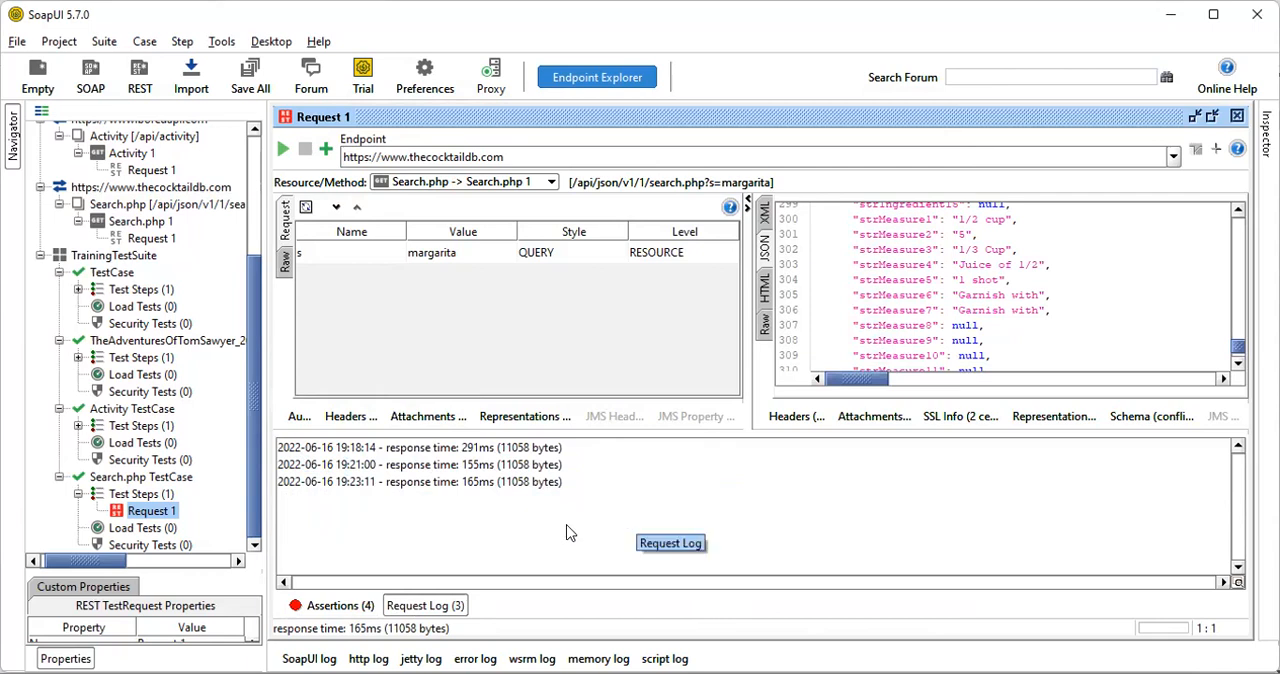
pyautogui.click(436, 612)
pyautogui.click(436, 612)
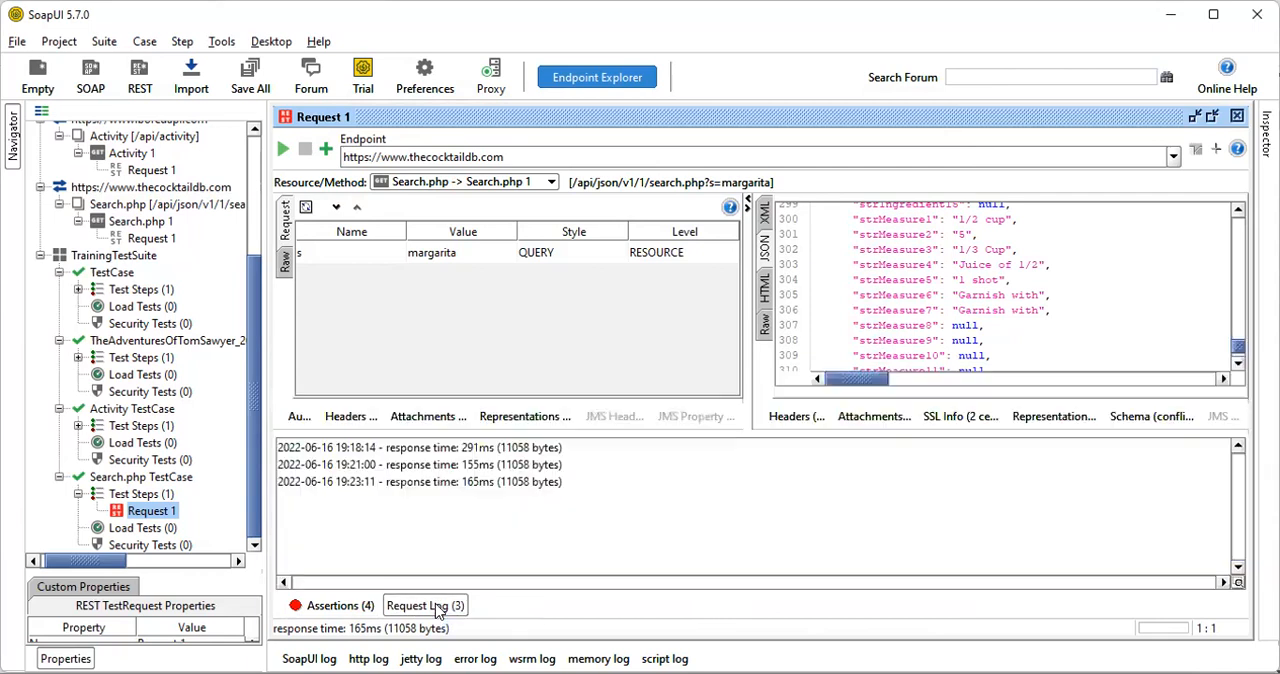
# Copy the first entry of the Search.php test request's log to the clipboard
pyautogui.click(428, 452)
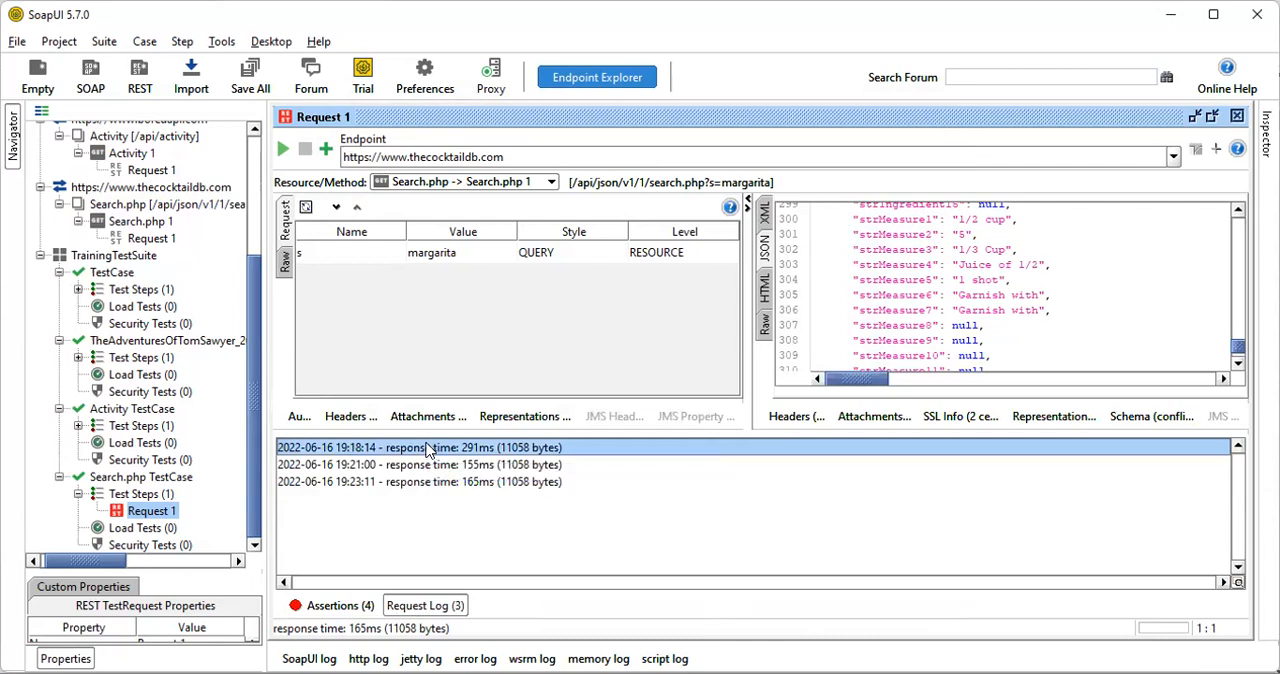
pyautogui.rightClick(318, 452)
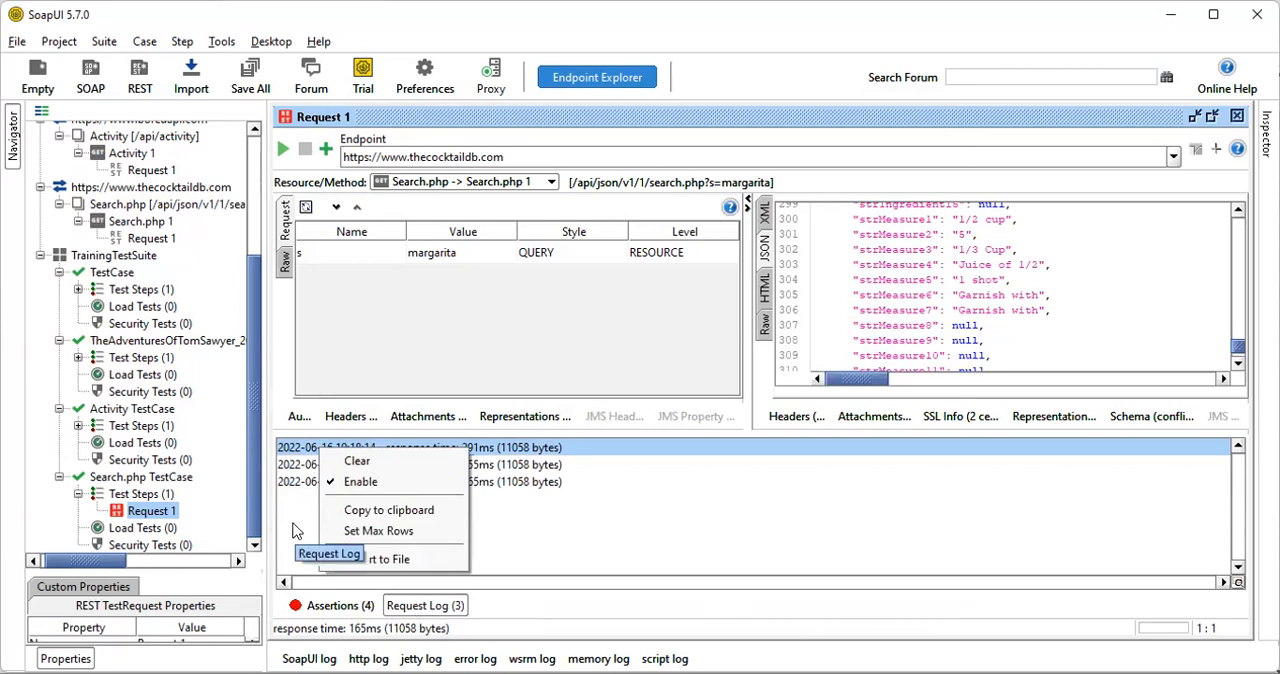
pyautogui.click(416, 512)
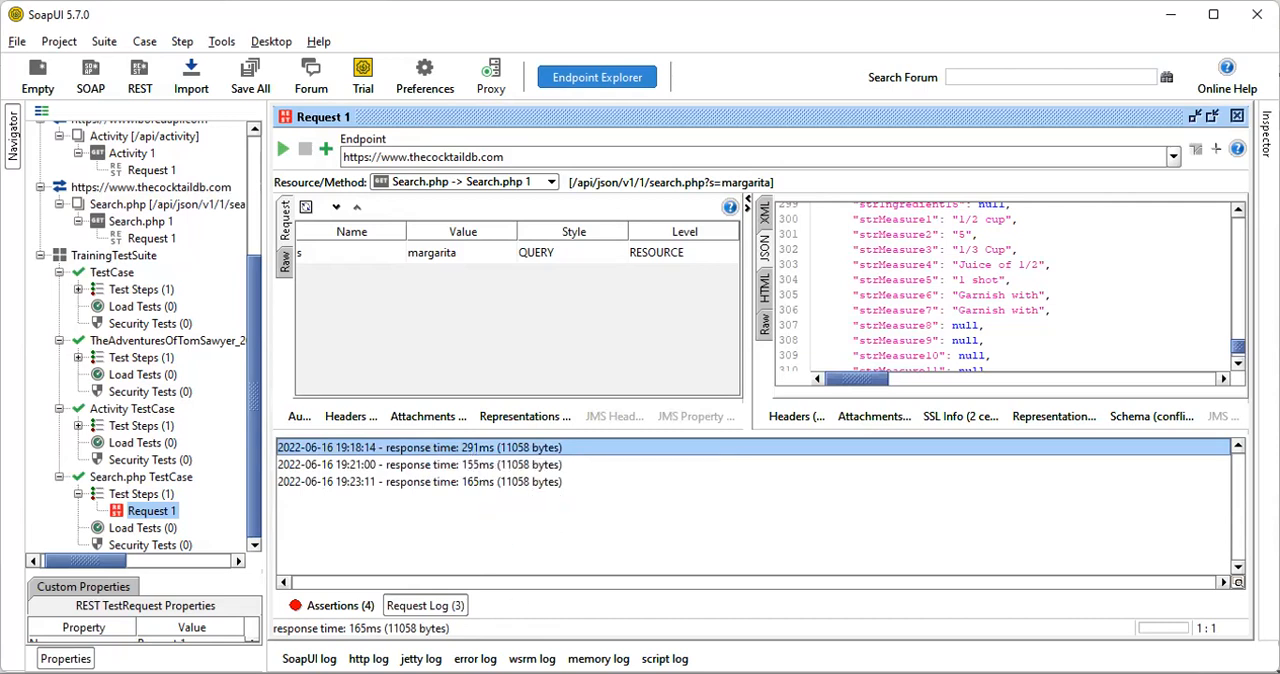
pyautogui.hotkey('alt', 'Tab')
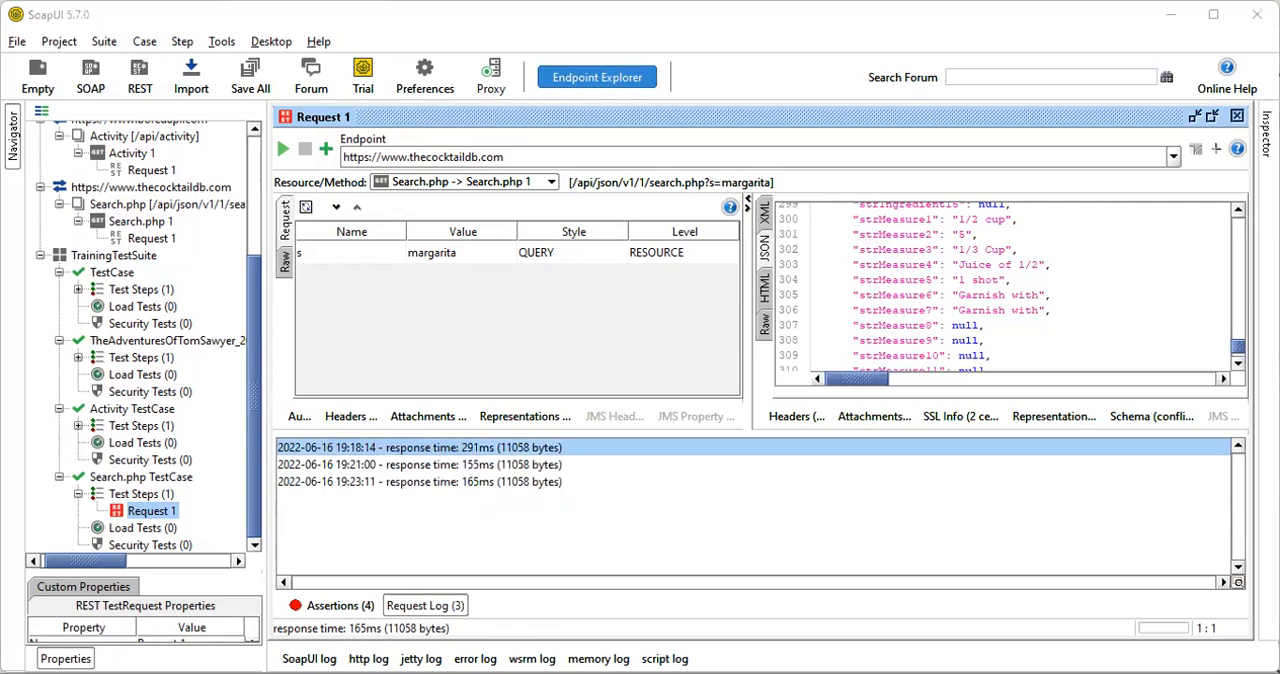
pyautogui.hotkey('alt', 'Tab')
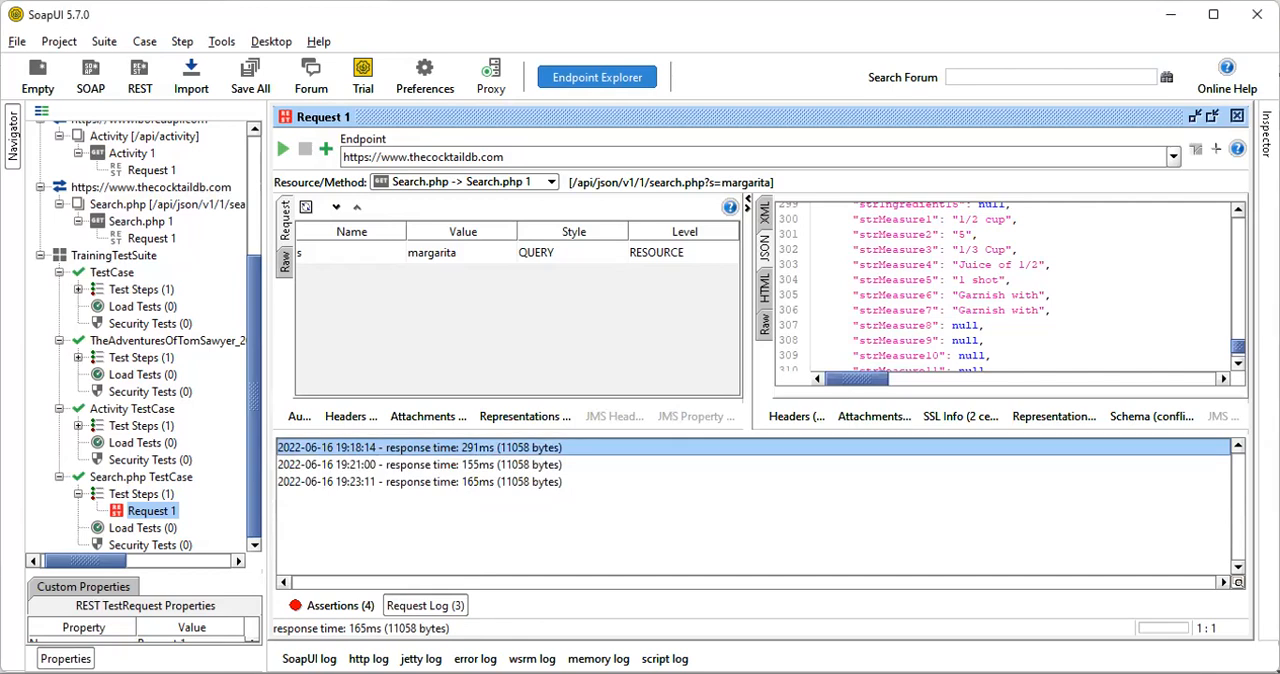
pyautogui.hotkey('alt', 'Tab')
# Add a Valid HTTP Status Codes assertion from the Compliance, Status and Standards category to the Search.php test request
pyautogui.click(324, 150)
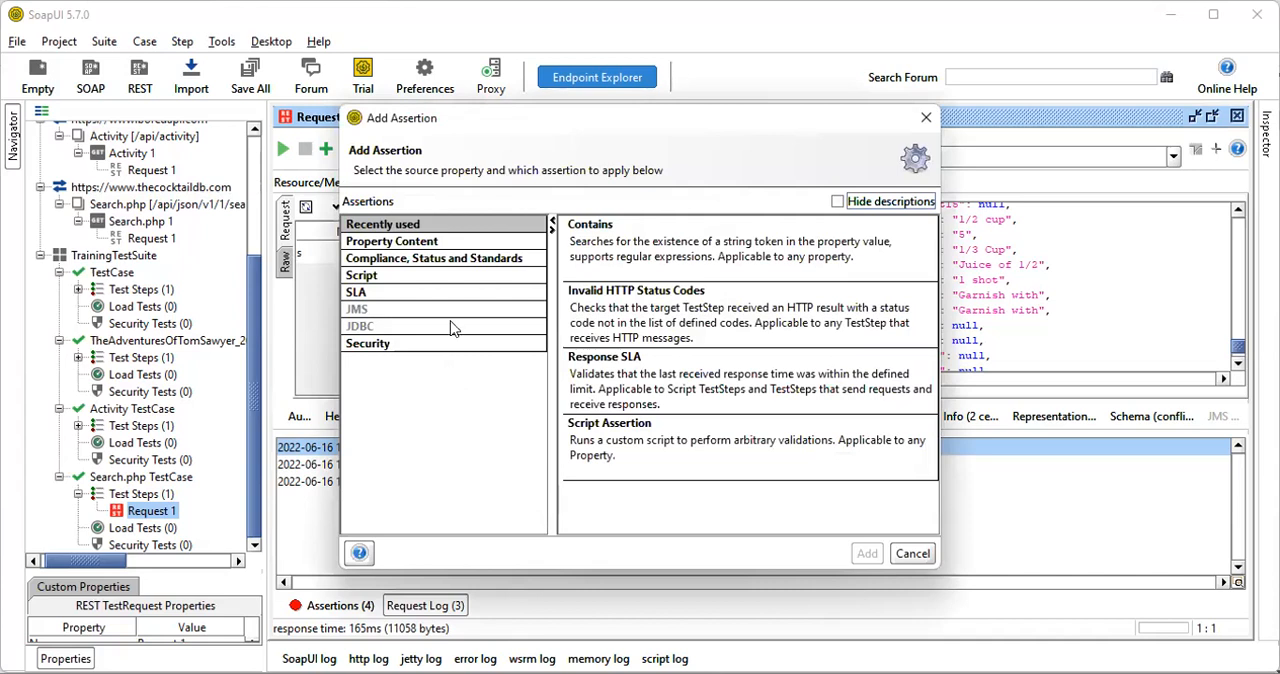
pyautogui.click(476, 262)
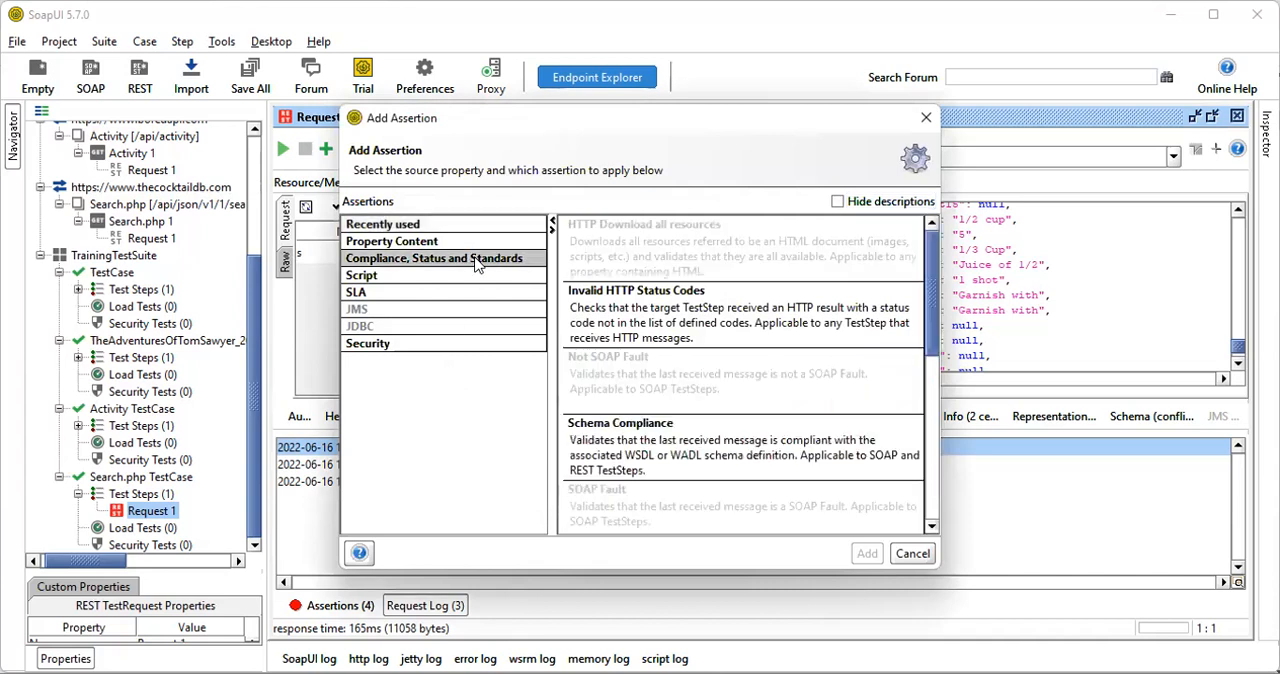
pyautogui.scroll(-2, 777, 444)
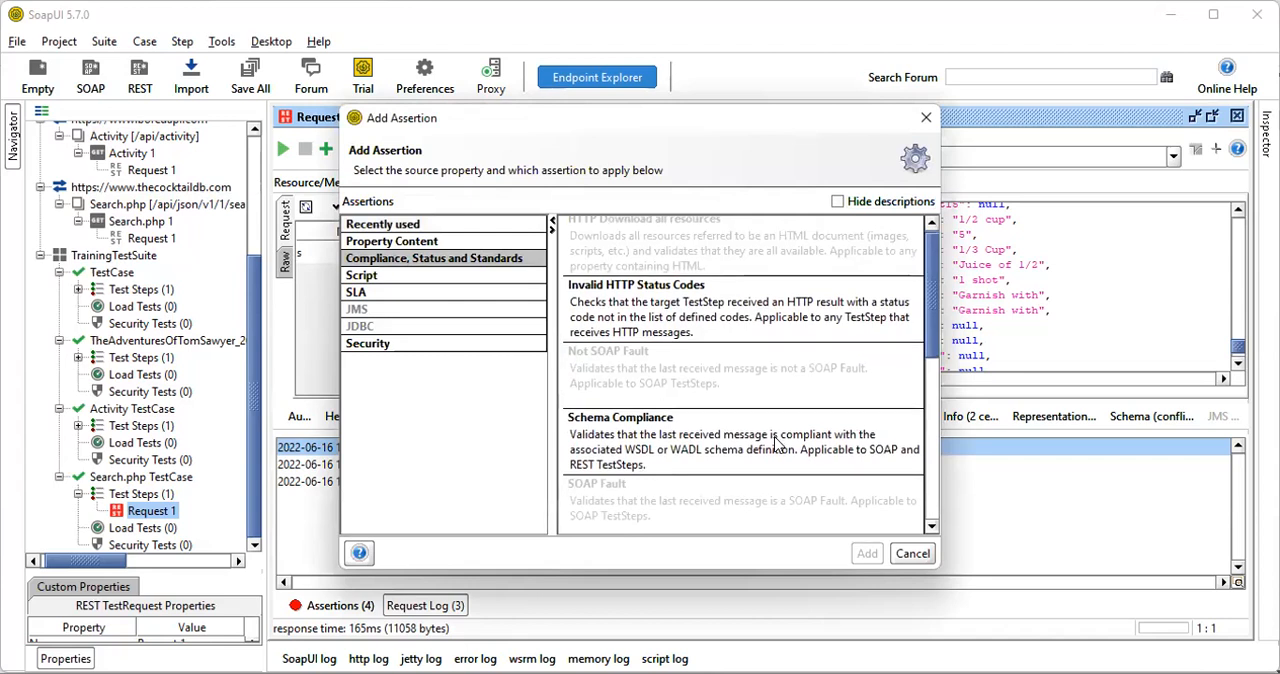
pyautogui.scroll(-2, 777, 444)
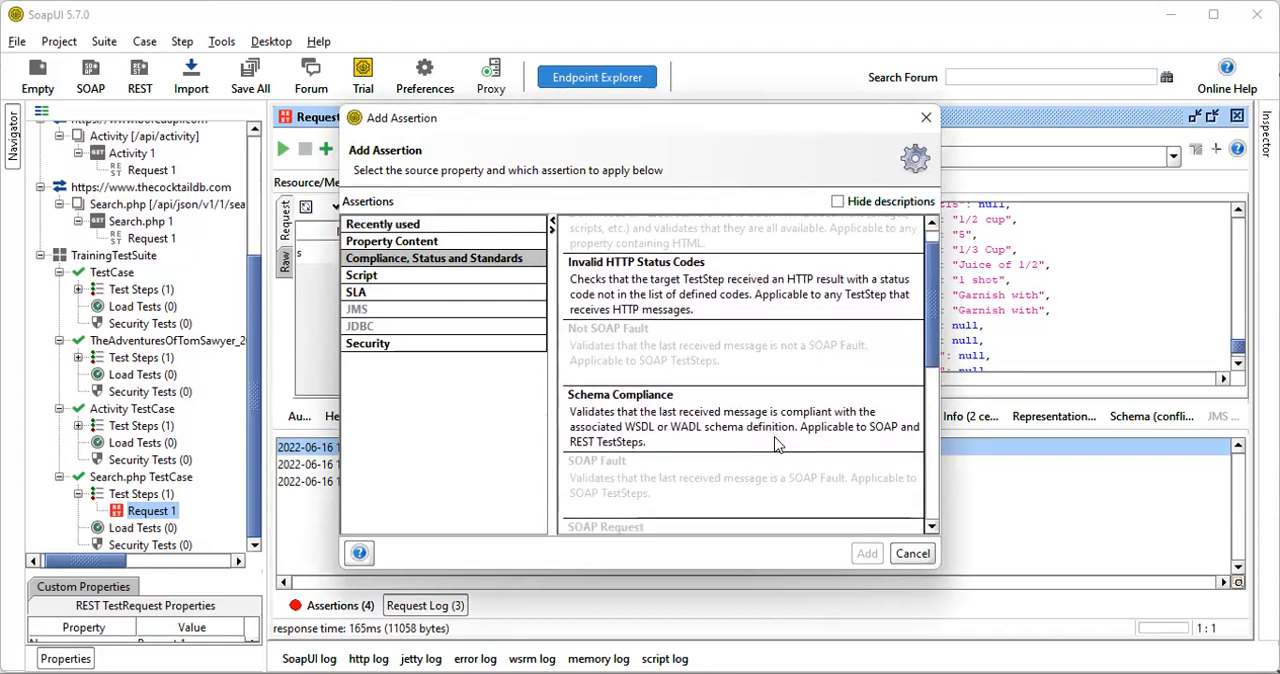
pyautogui.scroll(-2, 777, 444)
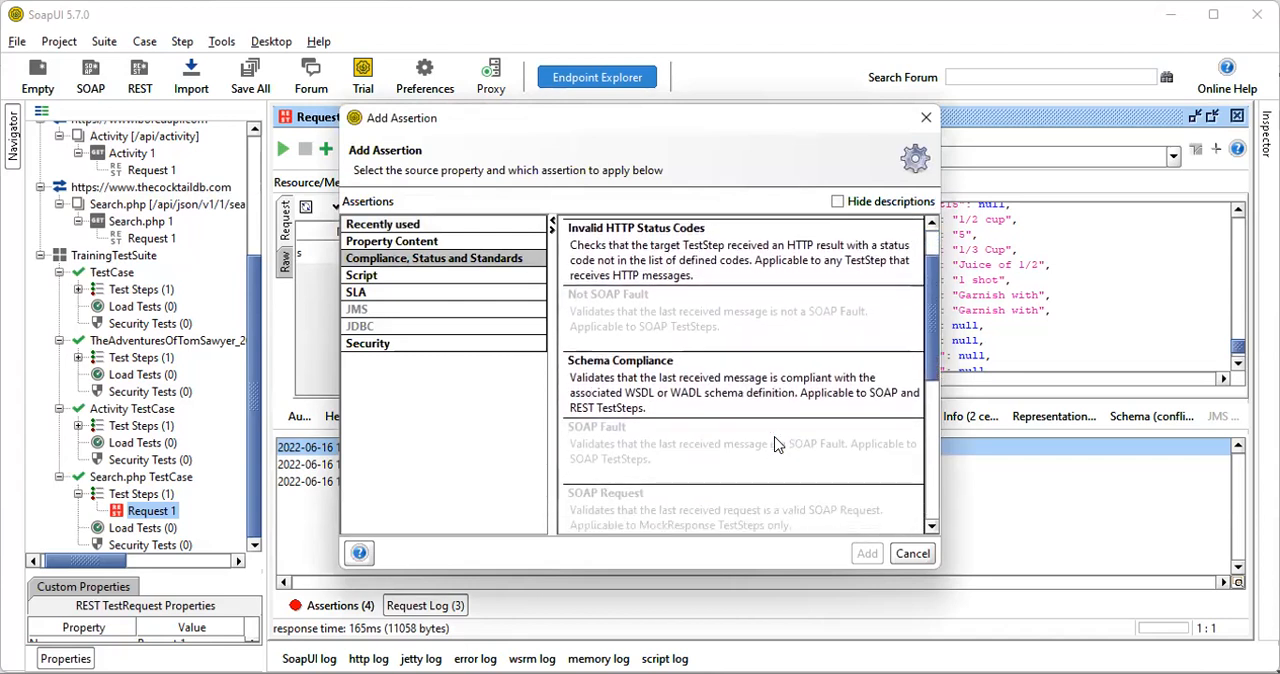
pyautogui.moveTo(926, 300); pyautogui.dragTo(929, 448)
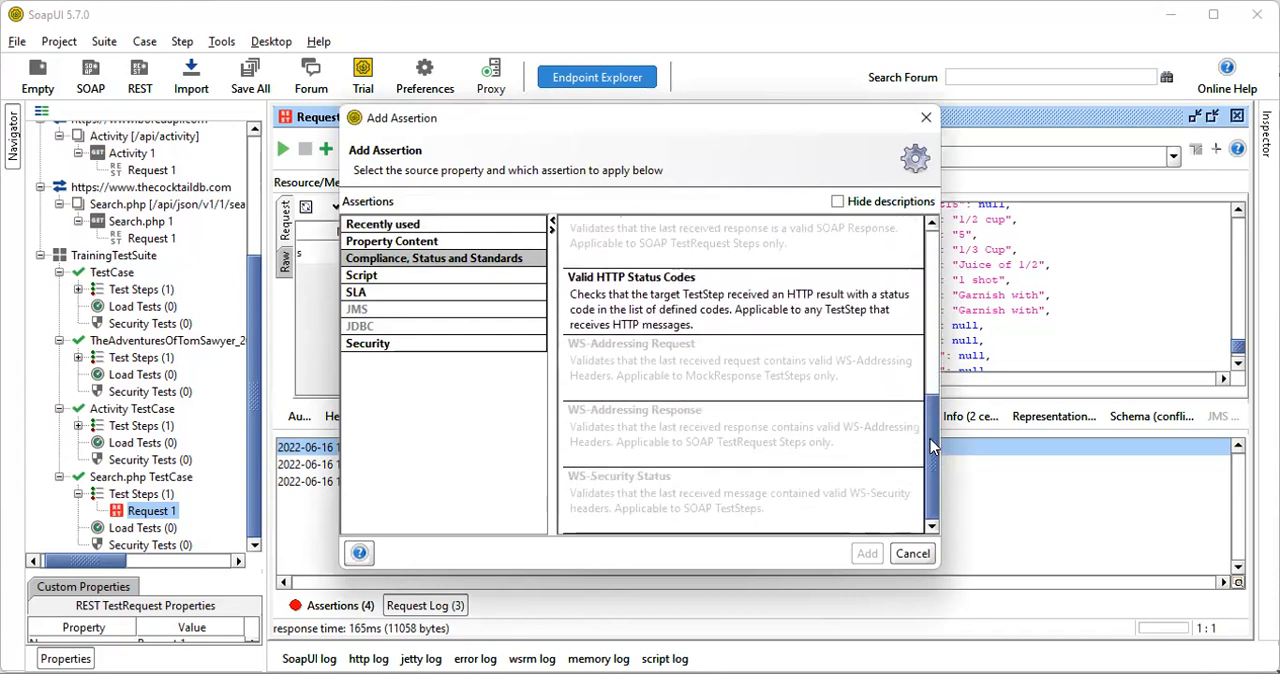
pyautogui.click(616, 306)
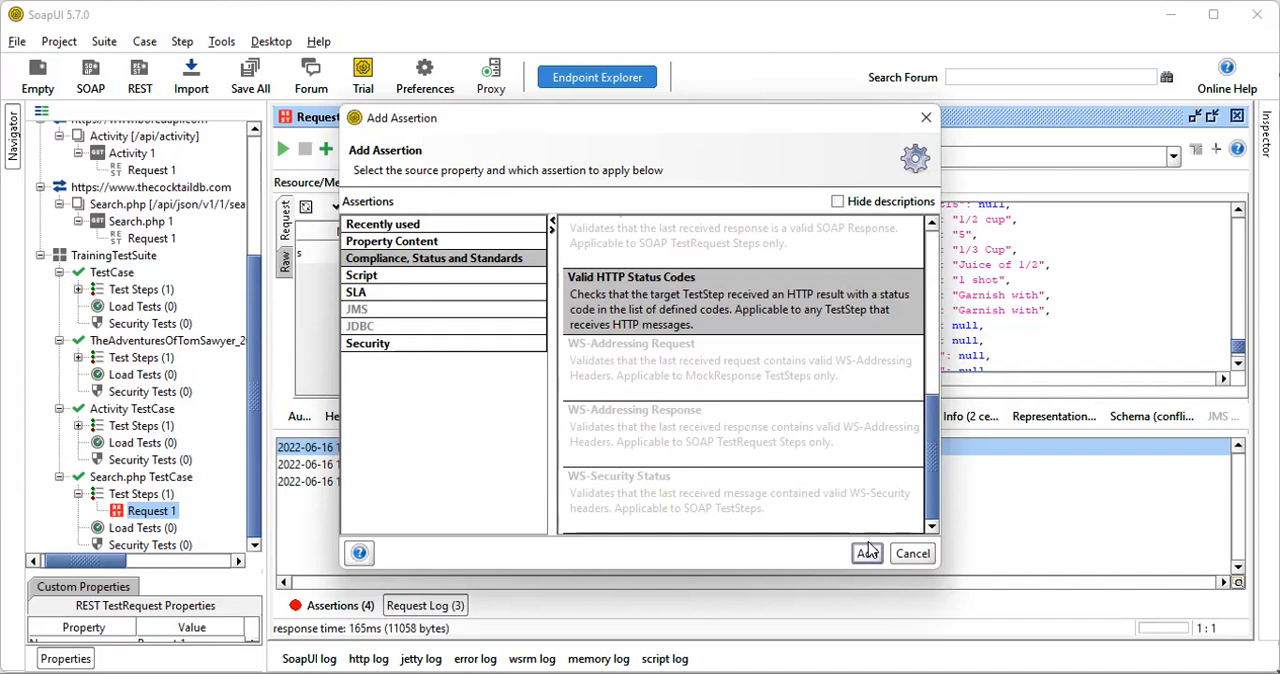
# Add a Sensitive Information Exposure assertion from the Security category to the Search.php test request, without entering a token
pyautogui.moveTo(928, 423); pyautogui.dragTo(924, 298)
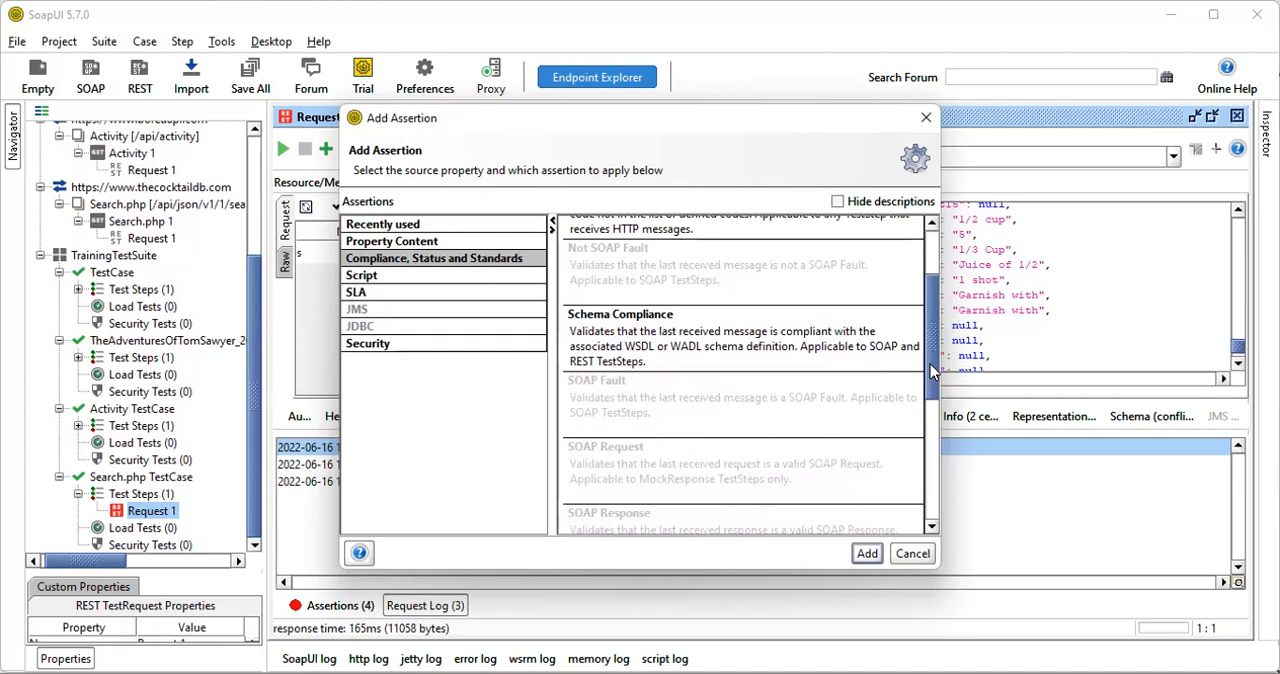
pyautogui.scroll(1, 930, 364)
pyautogui.moveTo(933, 364); pyautogui.dragTo(946, 312)
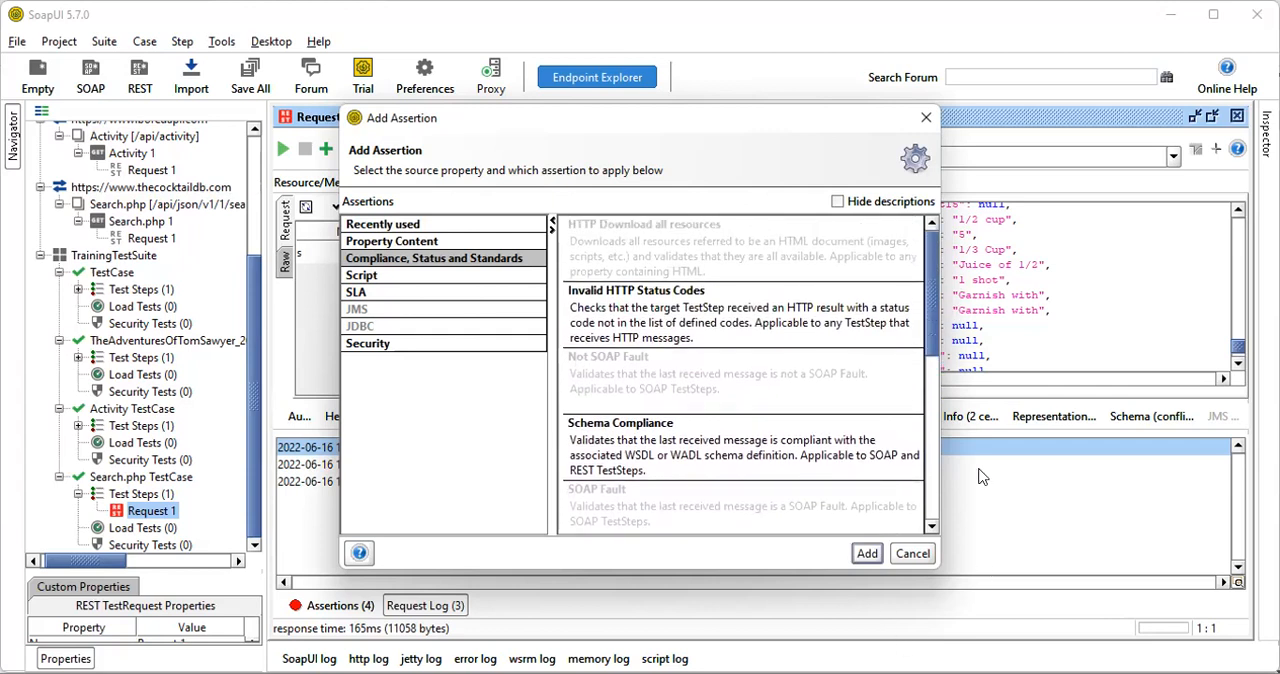
pyautogui.click(388, 344)
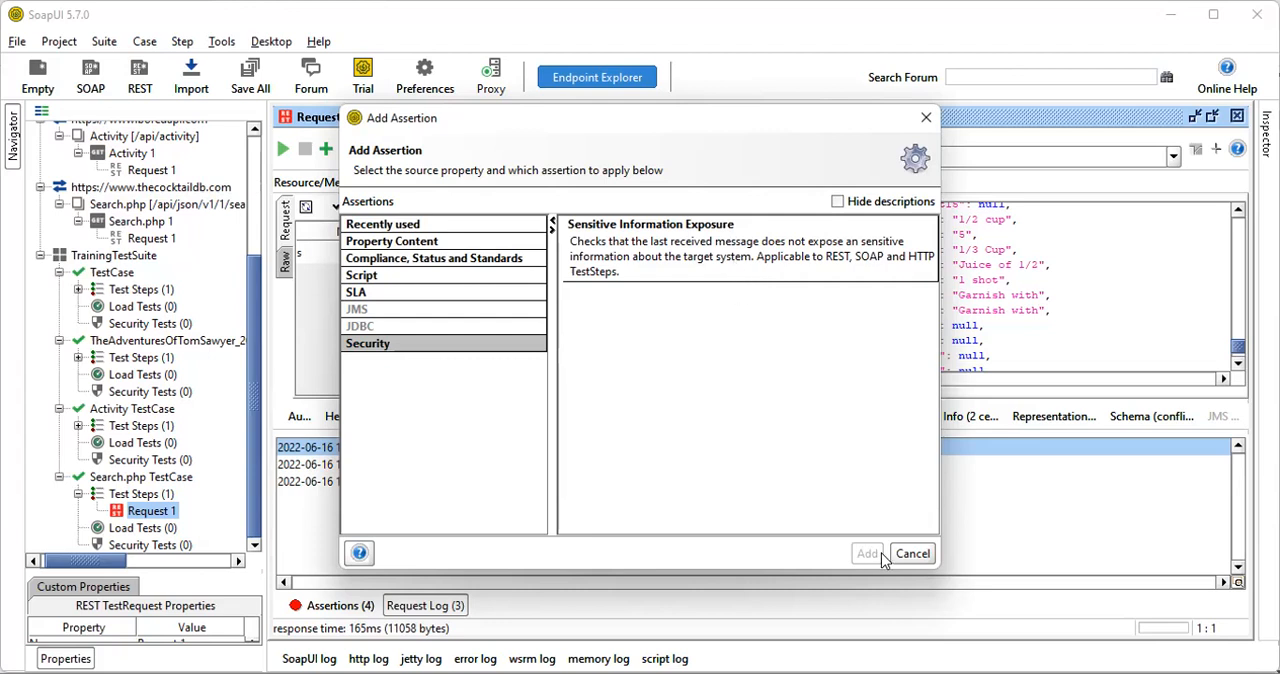
pyautogui.click(686, 252)
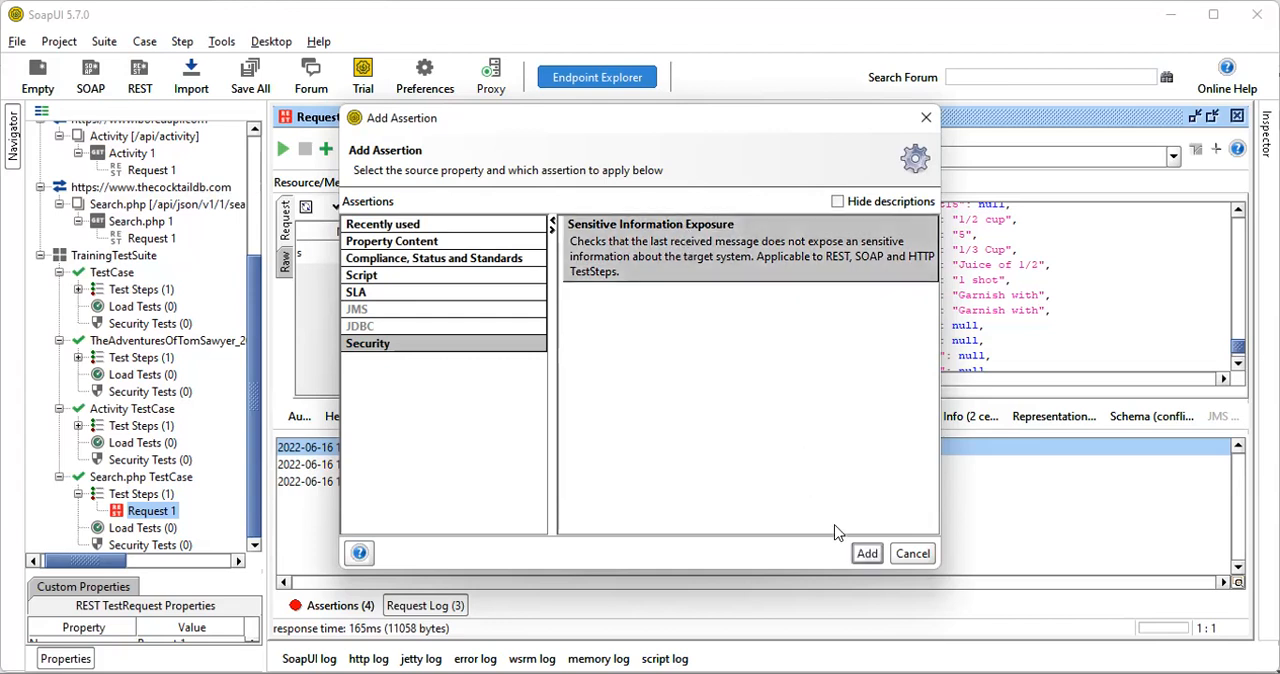
pyautogui.click(868, 556)
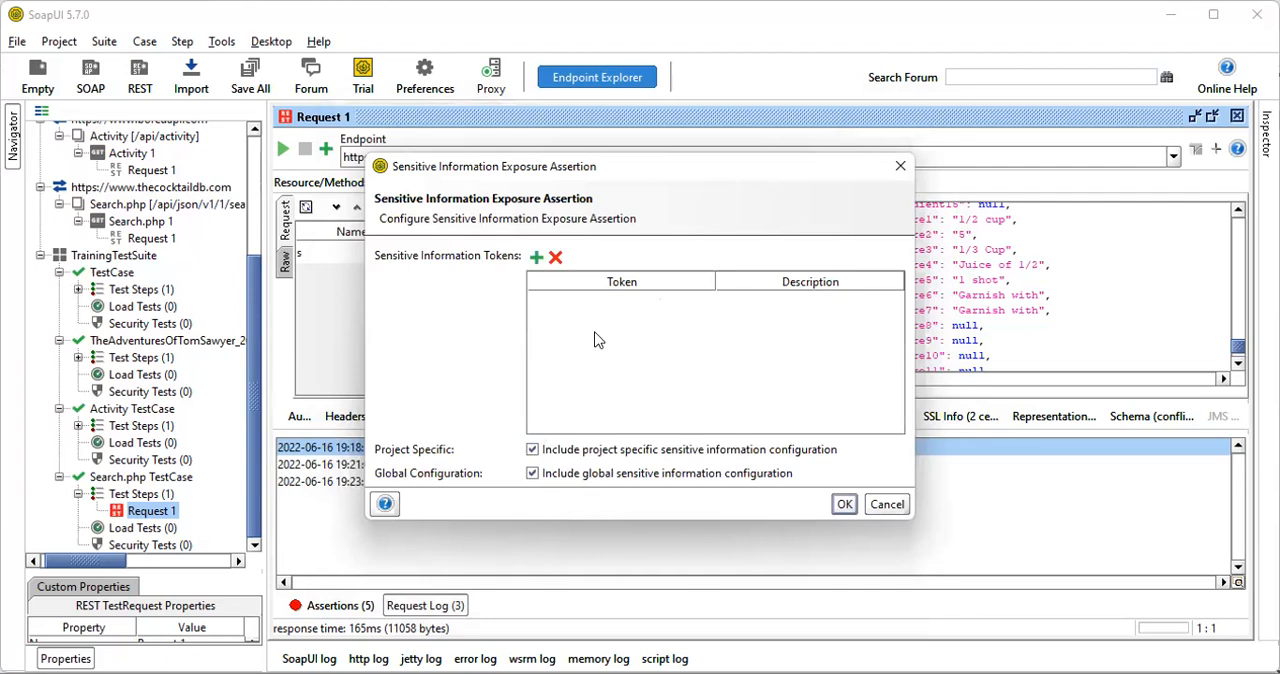
pyautogui.click(536, 259)
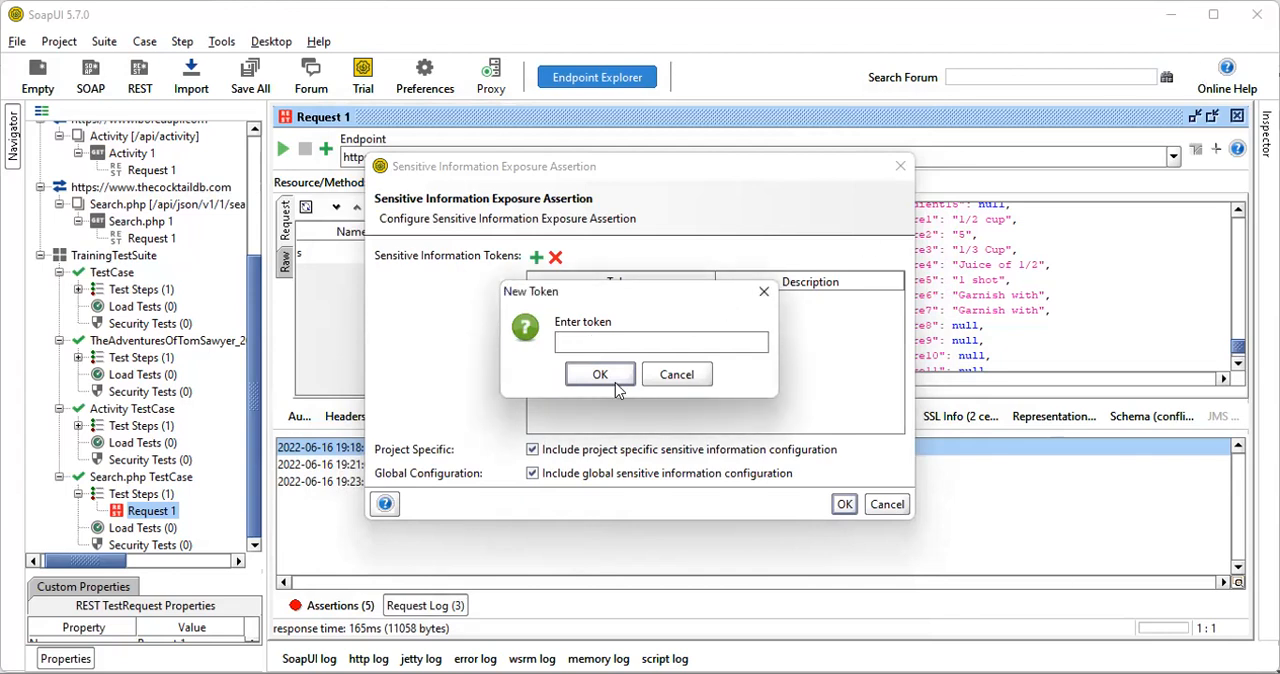
pyautogui.click(677, 375)
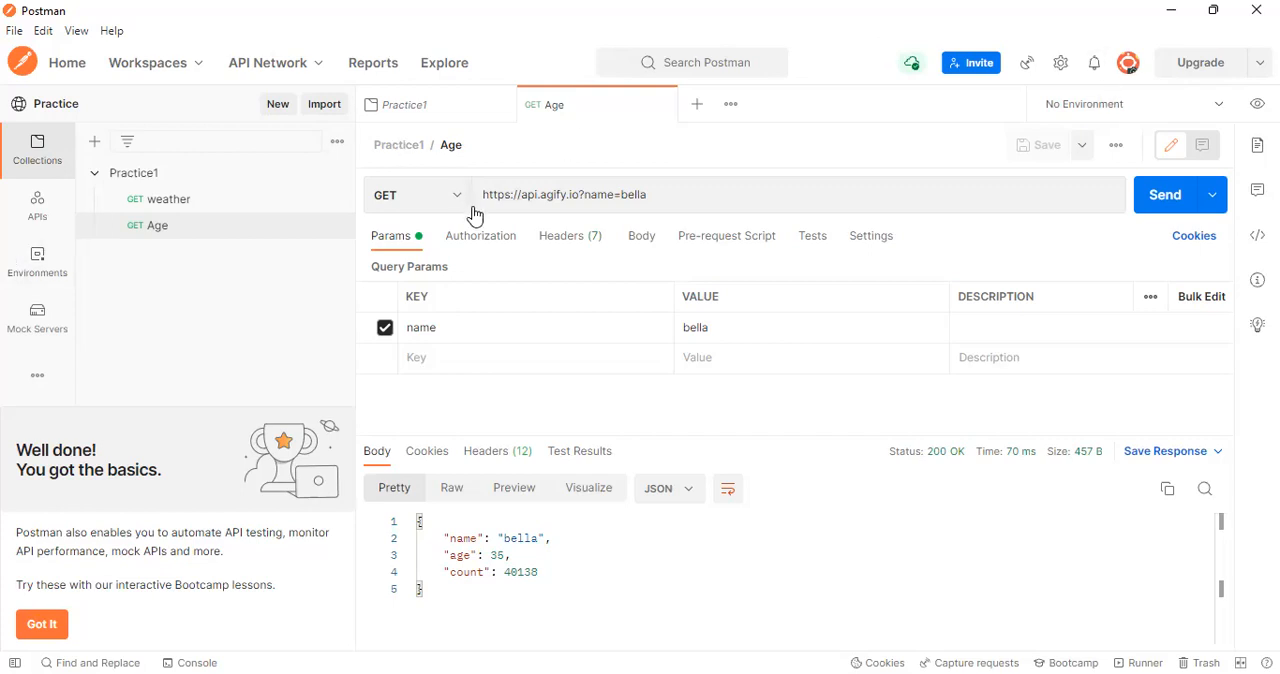
# In Postman, set the Age request's authorization type to OAuth 2.0 and examine its access token and header prefix settings
pyautogui.click(488, 244)
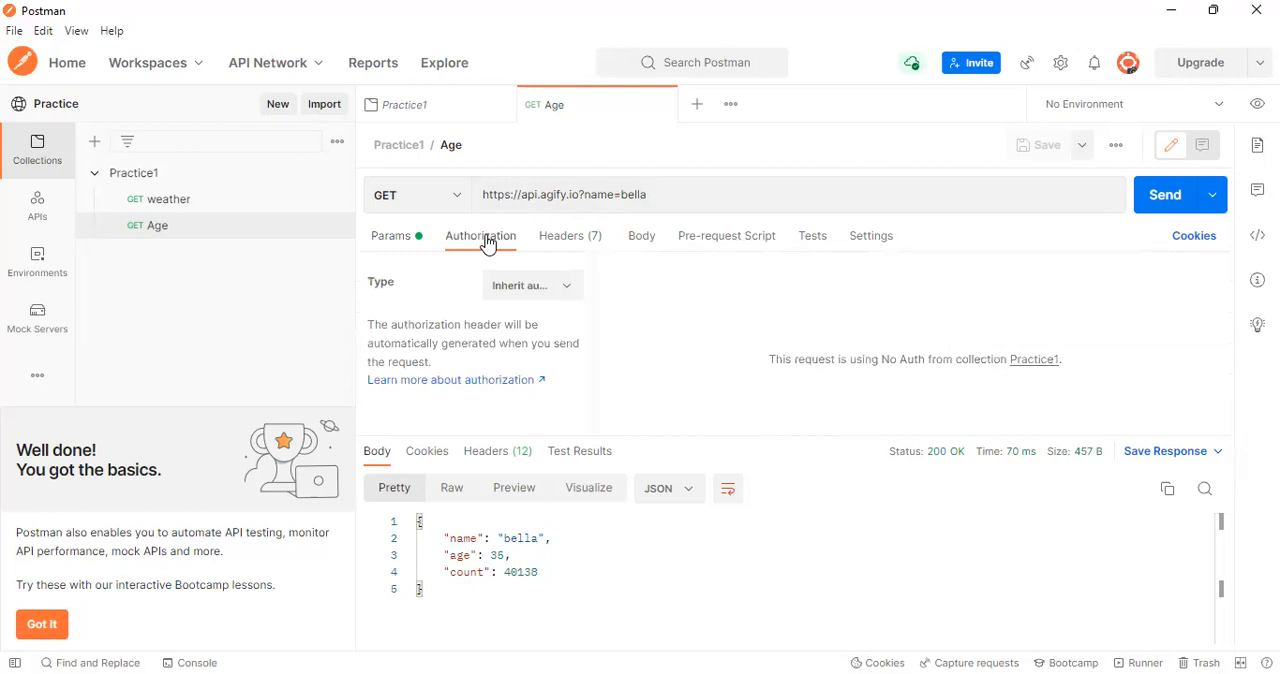
pyautogui.click(559, 294)
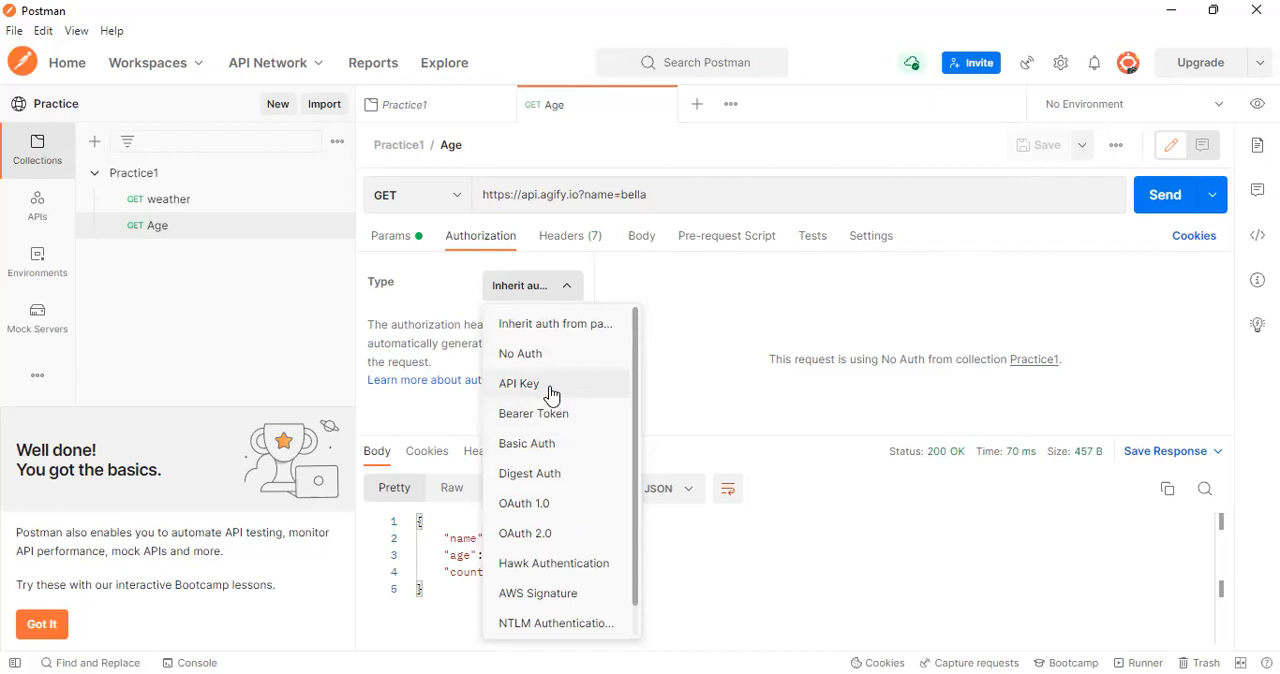
pyautogui.scroll(-1, 638, 408)
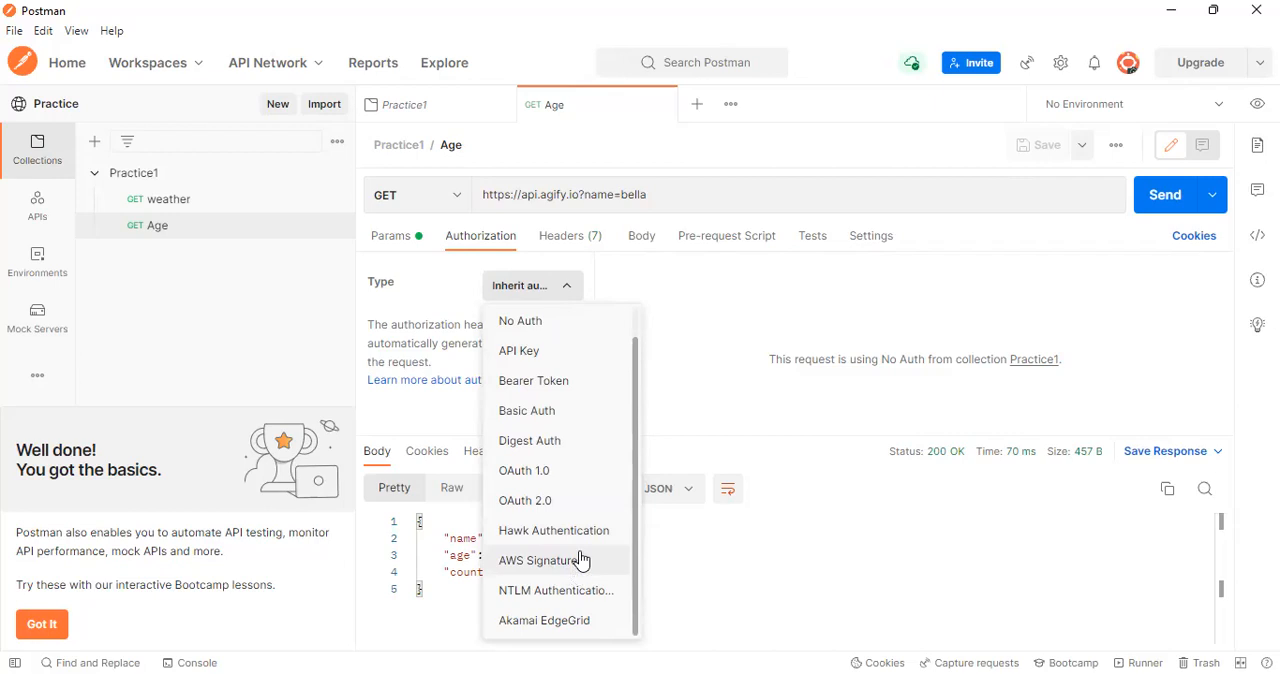
pyautogui.moveTo(636, 388); pyautogui.dragTo(637, 354)
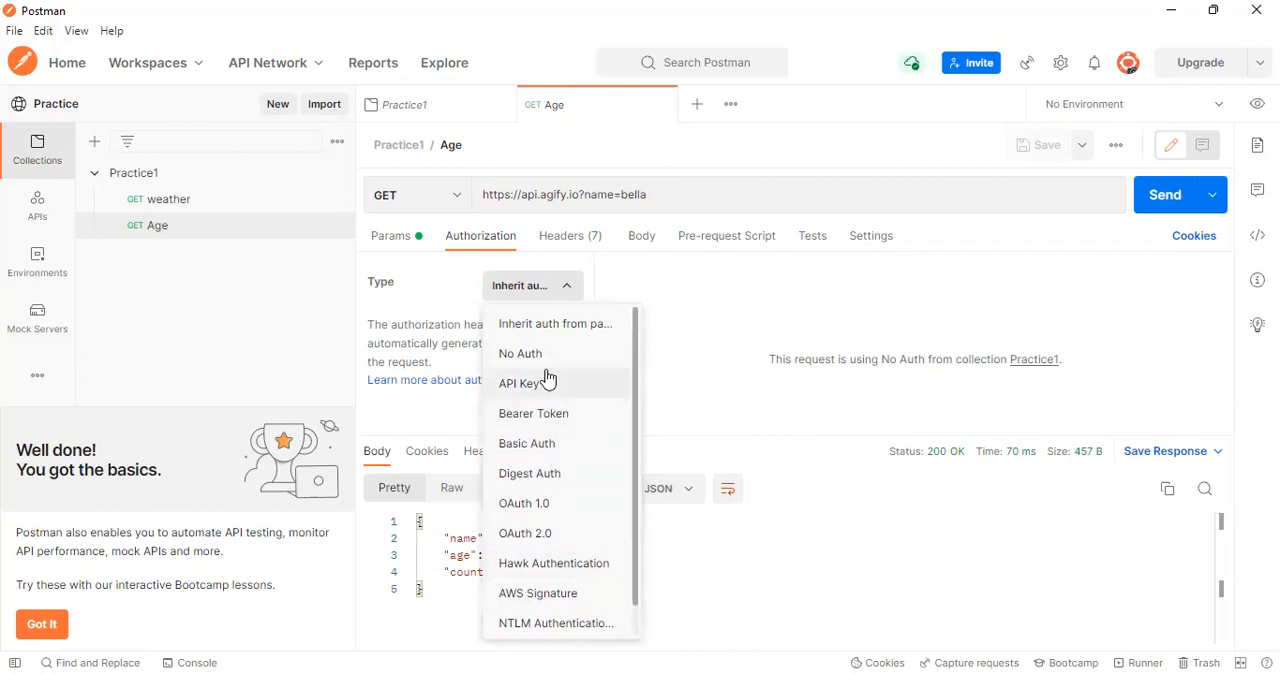
pyautogui.click(533, 541)
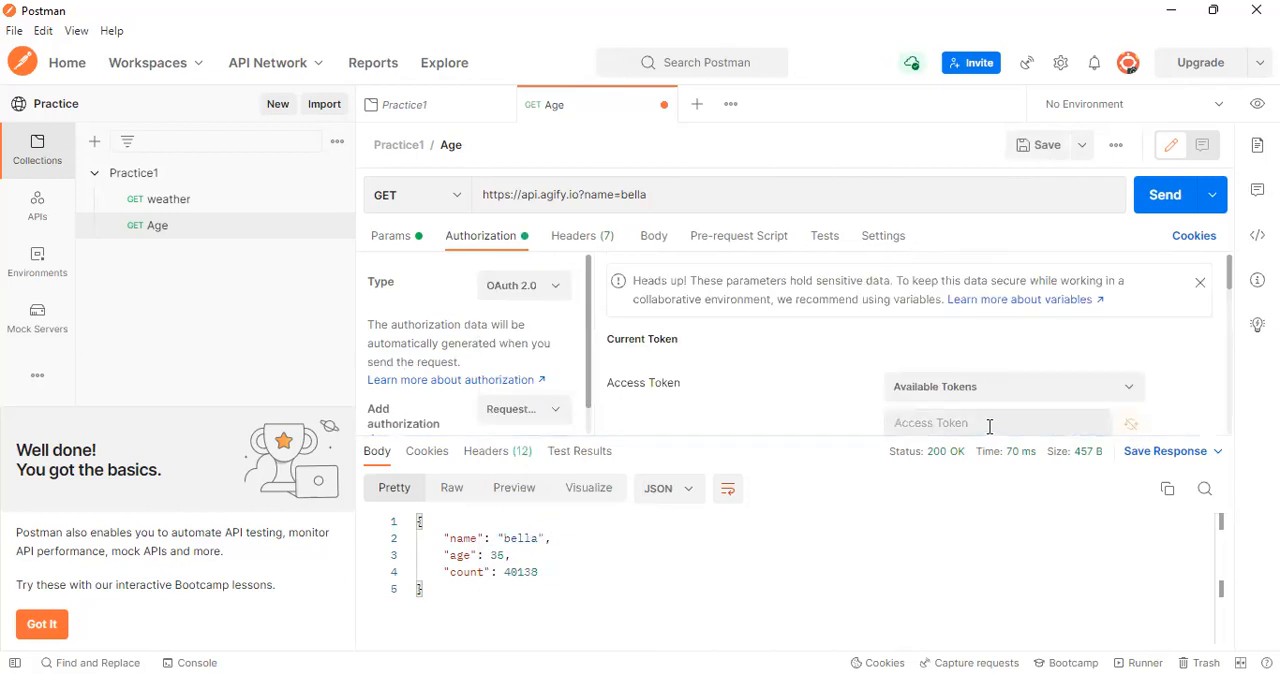
pyautogui.scroll(-2, 994, 403)
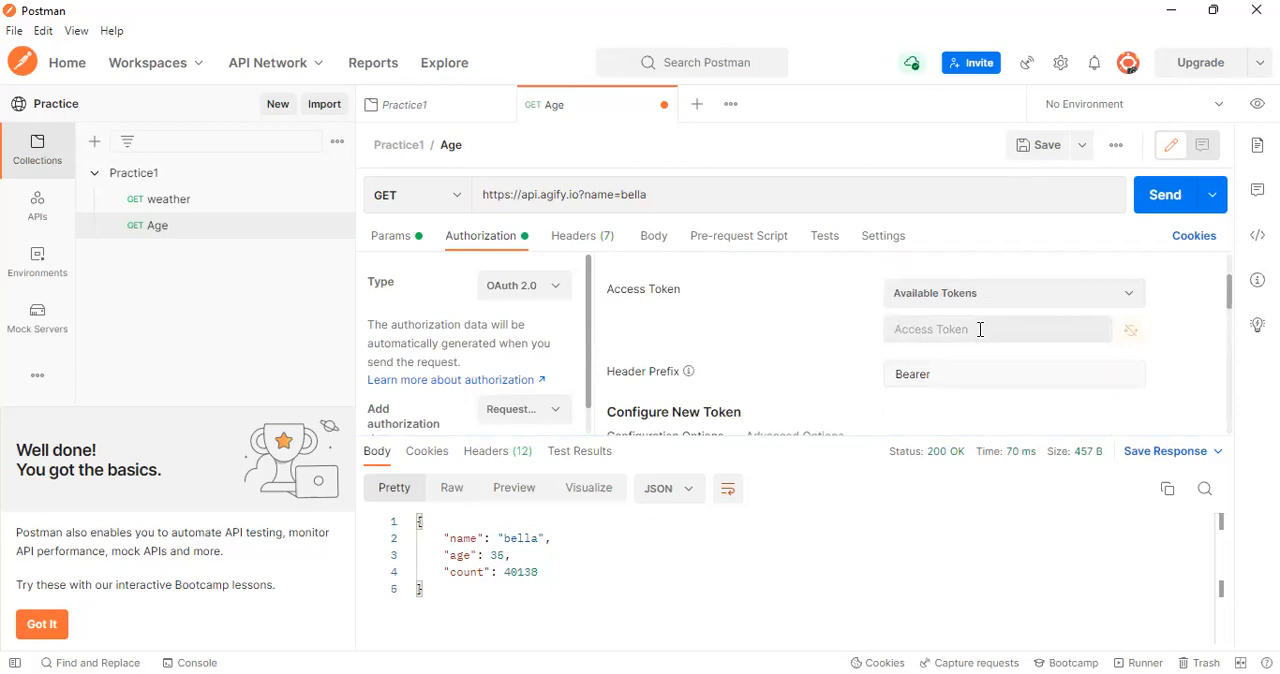
pyautogui.scroll(2, 980, 329)
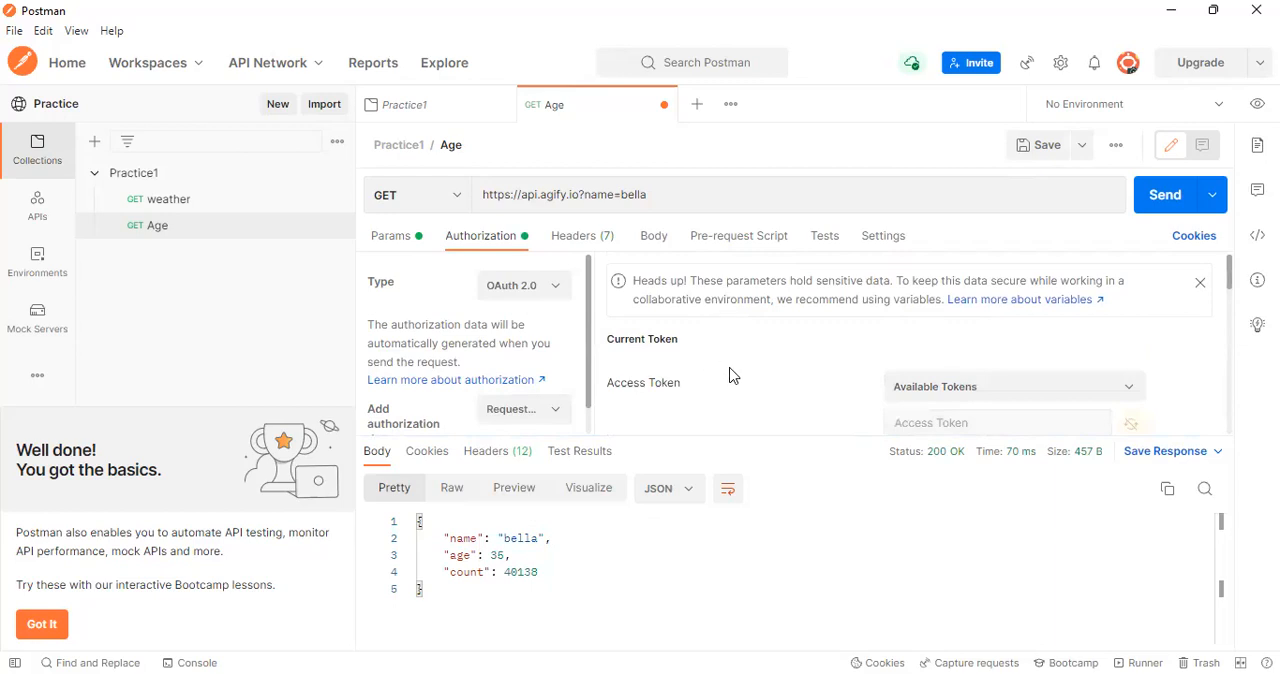
pyautogui.scroll(-2, 731, 375)
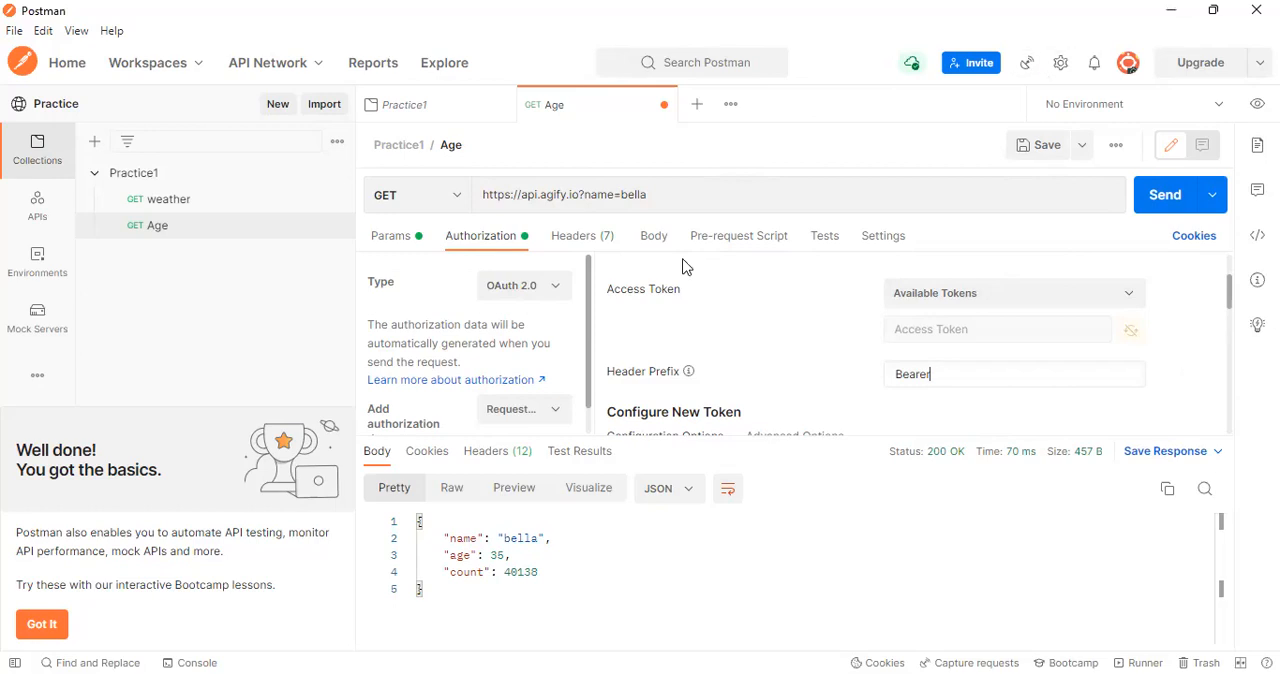
# Show the Age request's test script editor and switch back to SoapUI
pyautogui.click(821, 243)
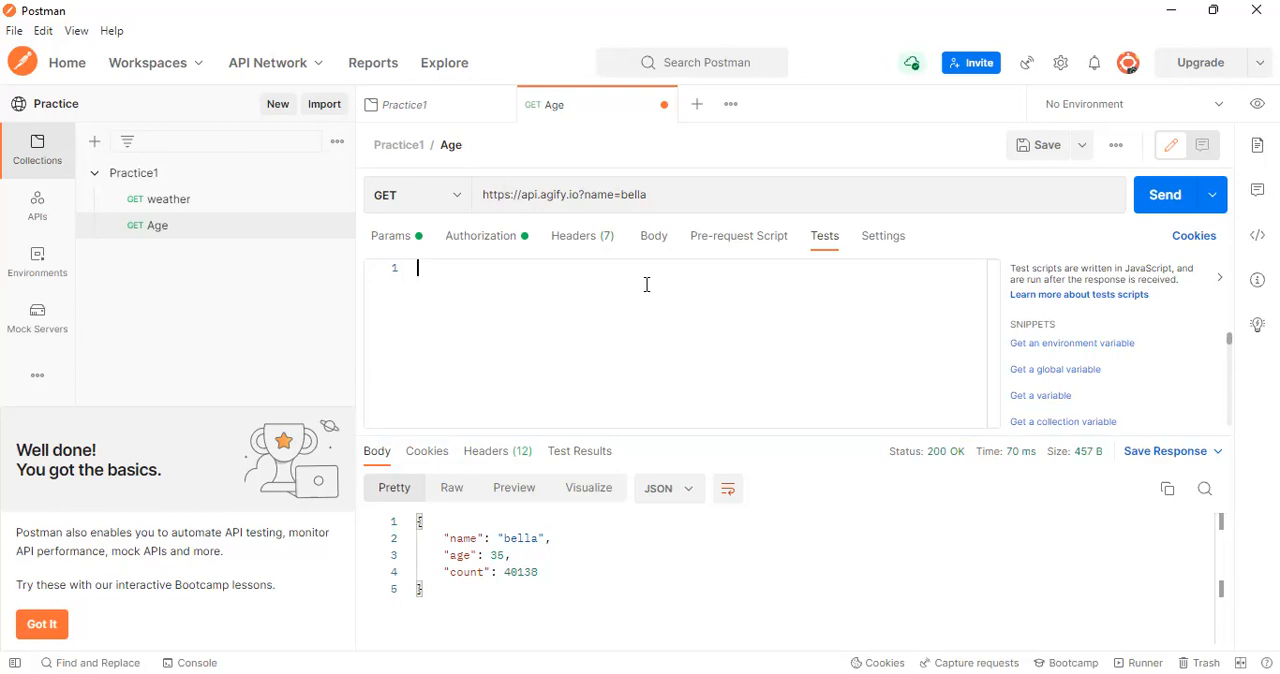
pyautogui.click(645, 42)
pyautogui.hotkey('alt', 'Tab')
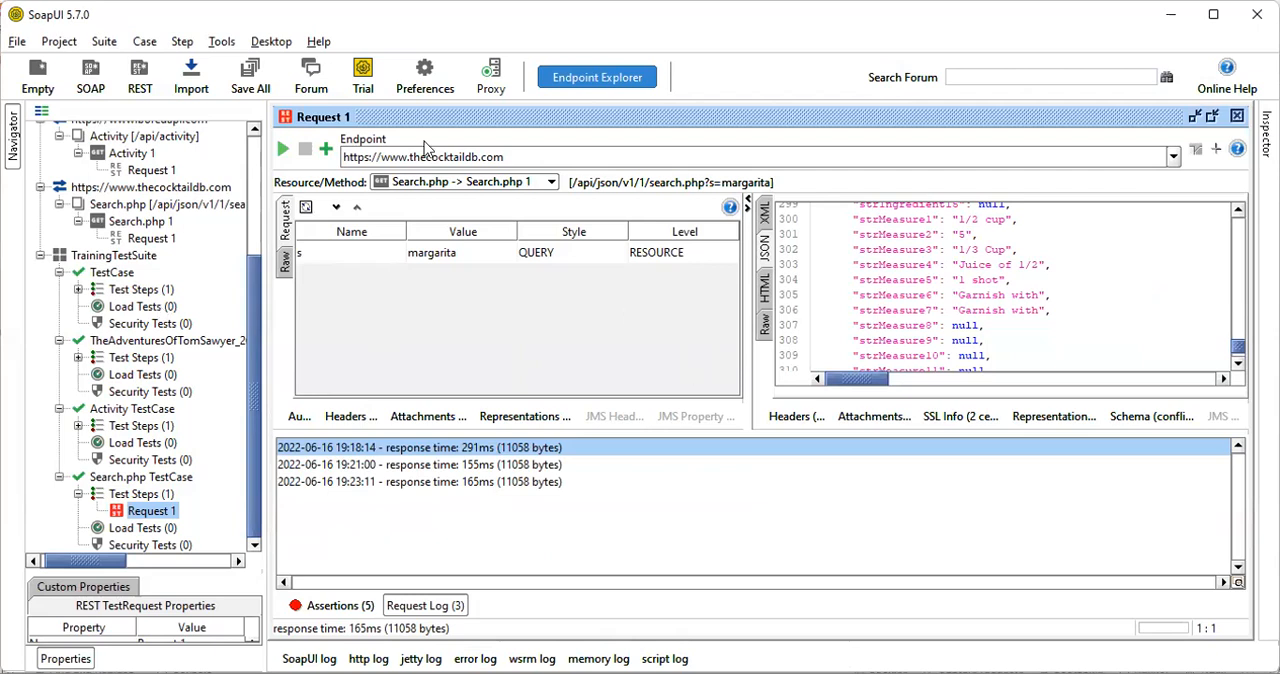
# Try to add a second Sensitive Information Exposure assertion from the Security category to the Search.php test request
pyautogui.click(322, 151)
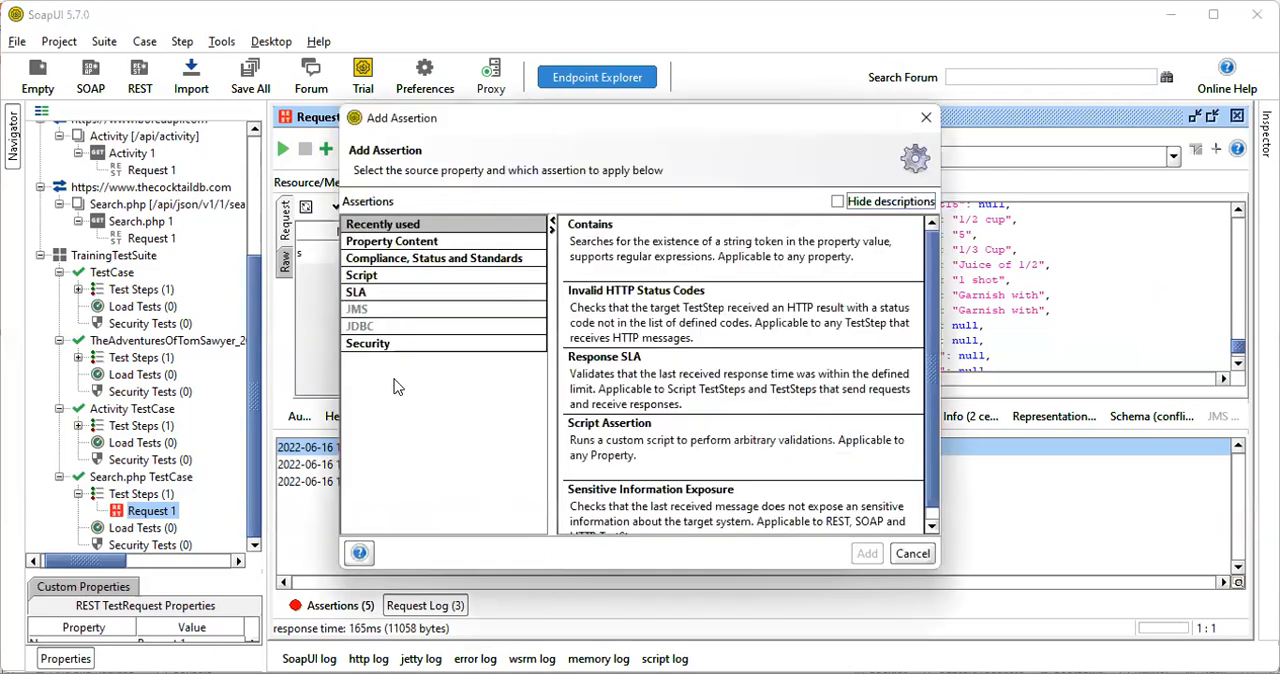
pyautogui.click(407, 343)
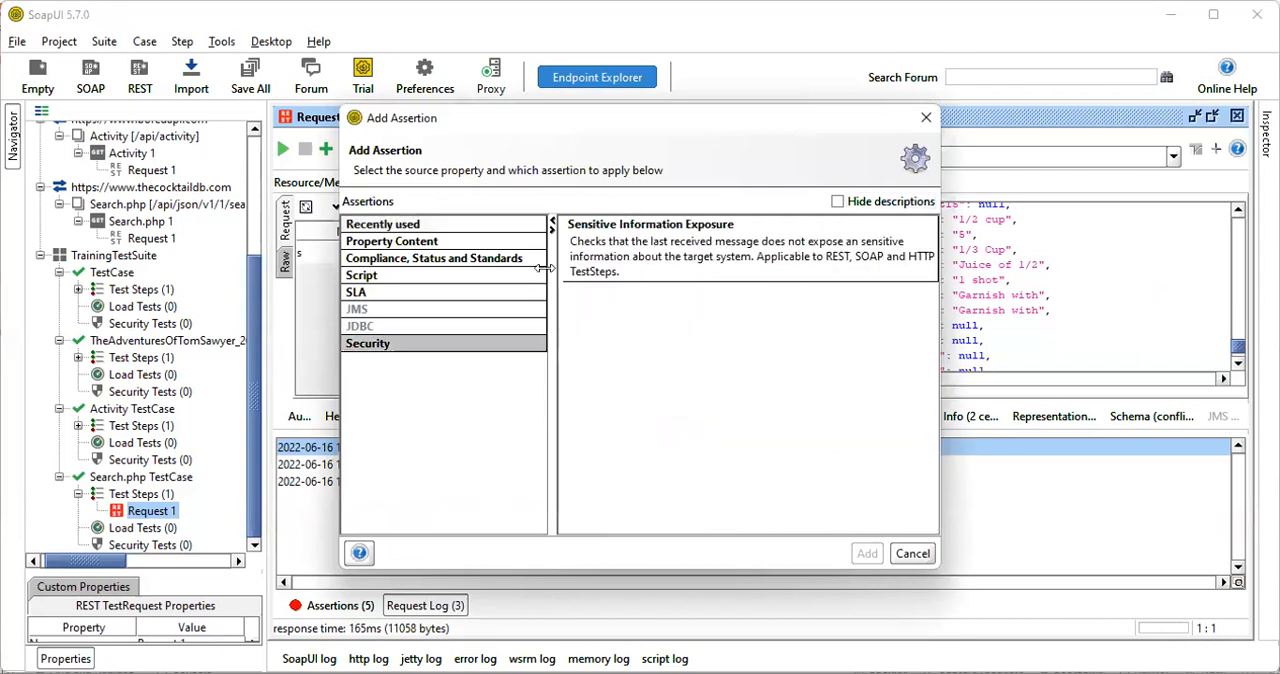
pyautogui.click(582, 270)
pyautogui.click(867, 554)
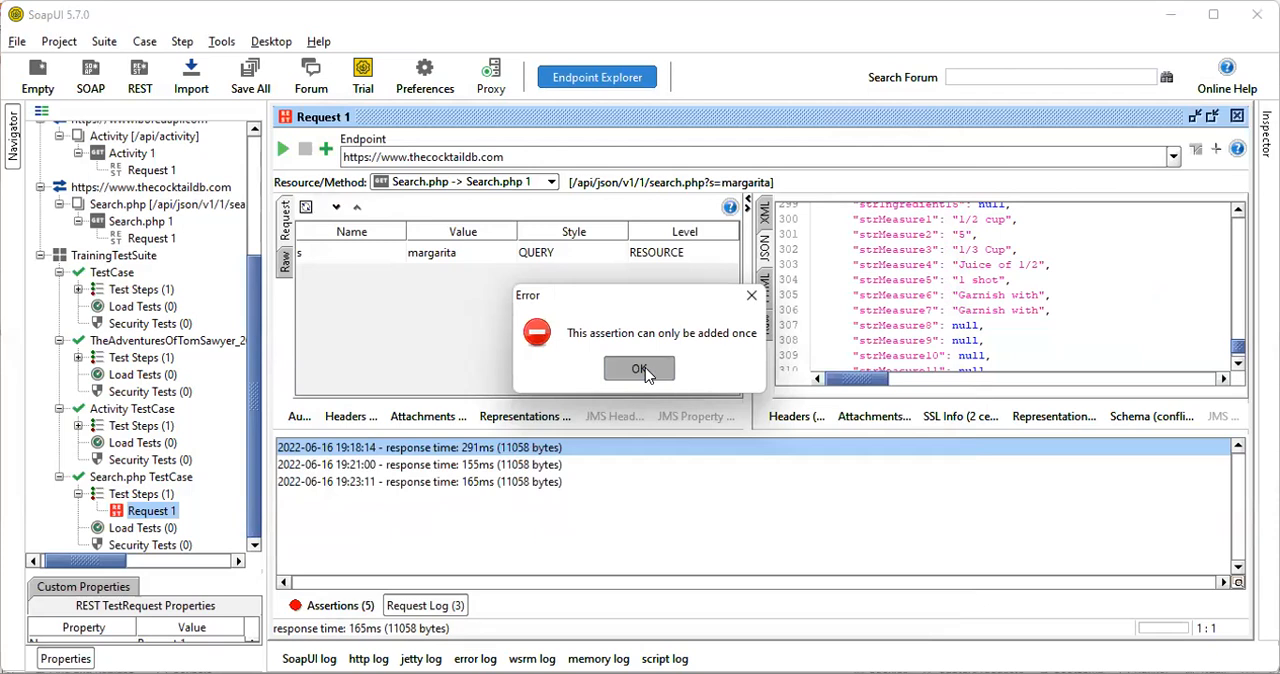
pyautogui.click(640, 369)
# Show the Search.php test request's assertions and view the Invalid HTTP Status Codes assertion's configuration without changing it
pyautogui.click(352, 606)
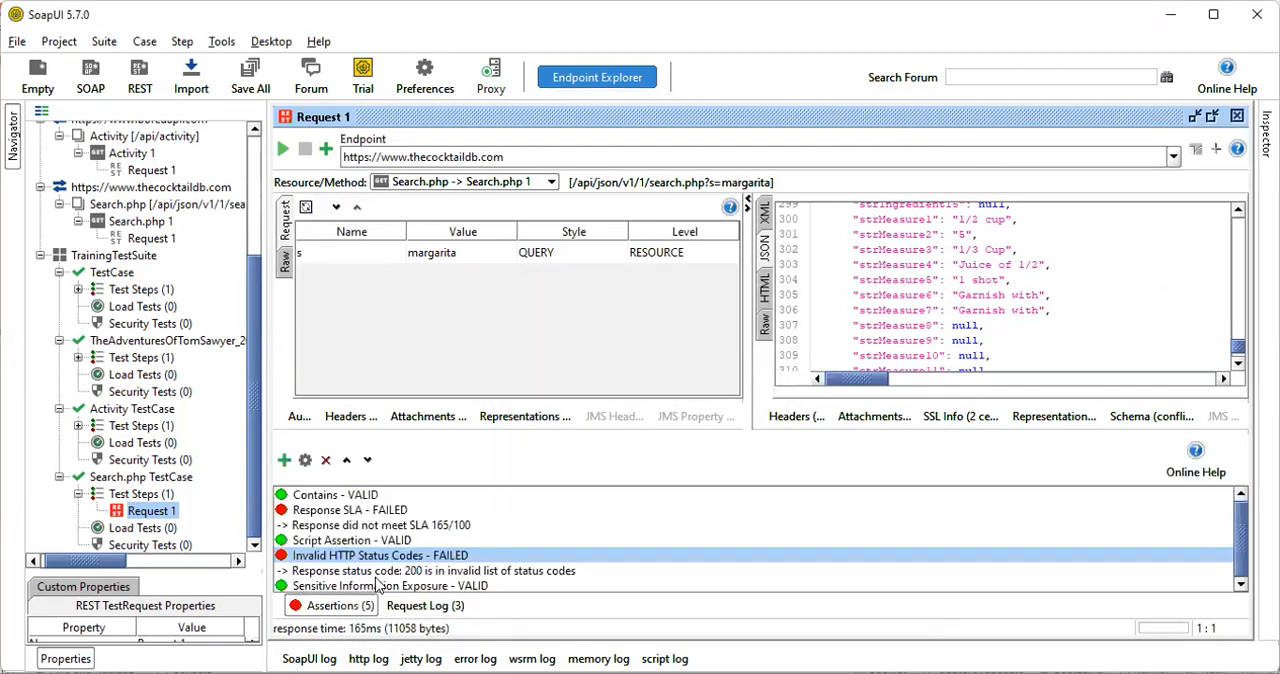
pyautogui.rightClick(396, 585)
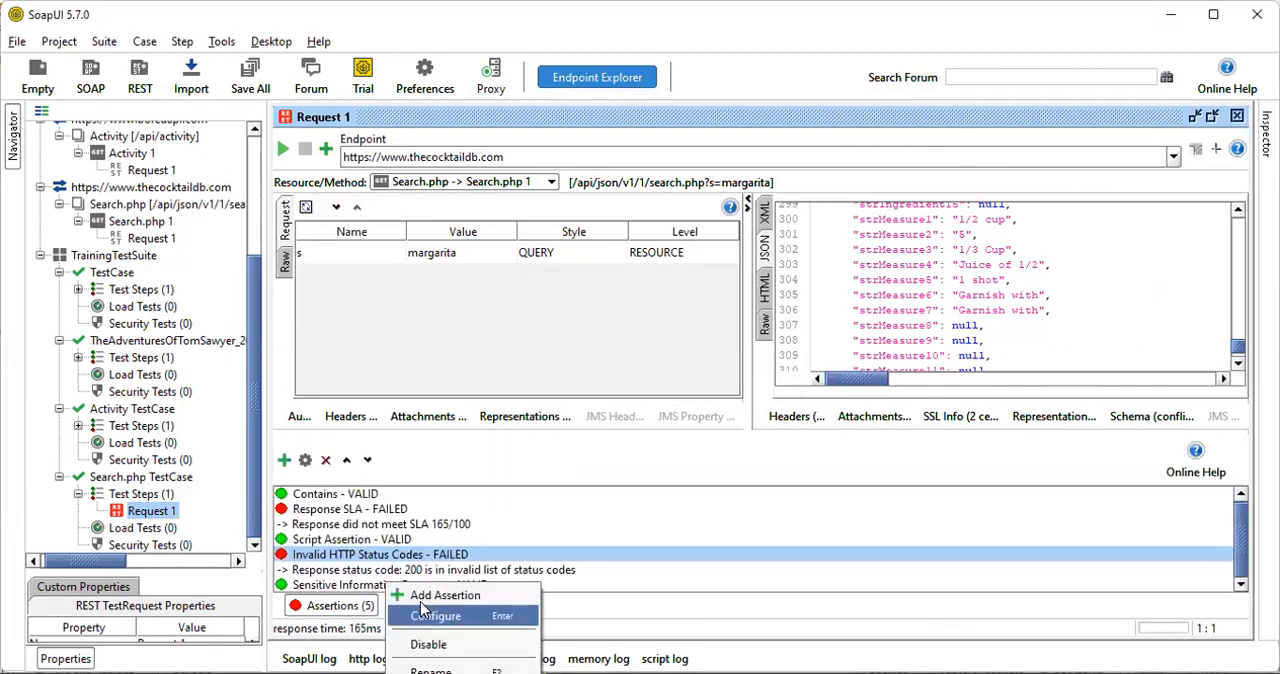
pyautogui.click(425, 615)
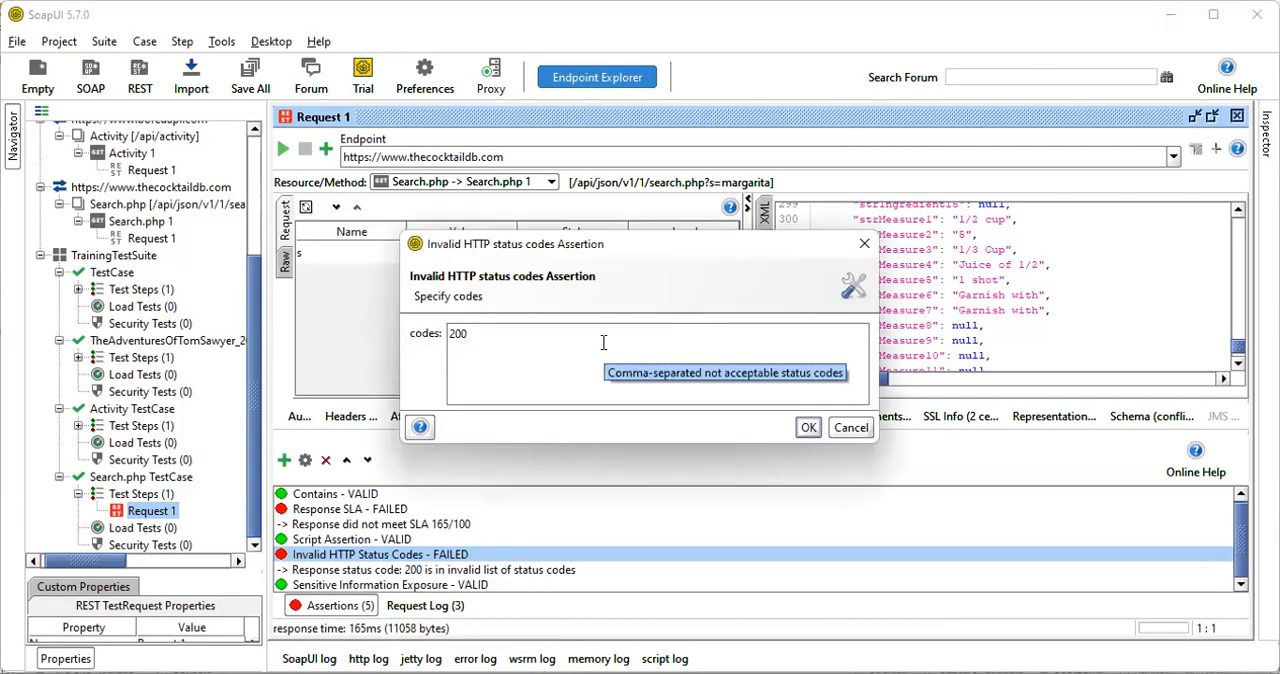
pyautogui.click(849, 427)
# Configure the Sensitive Information Exposure assertion with a new sensitive information token and enter the token value
pyautogui.click(332, 586)
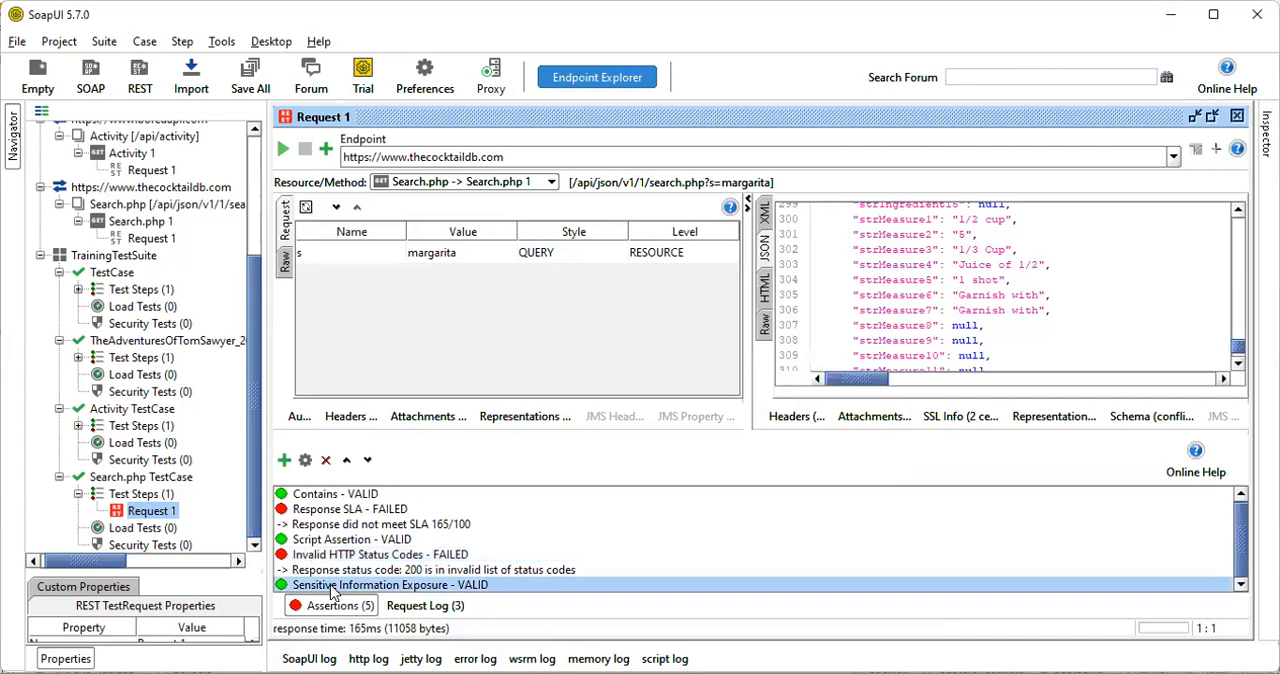
pyautogui.rightClick(332, 587)
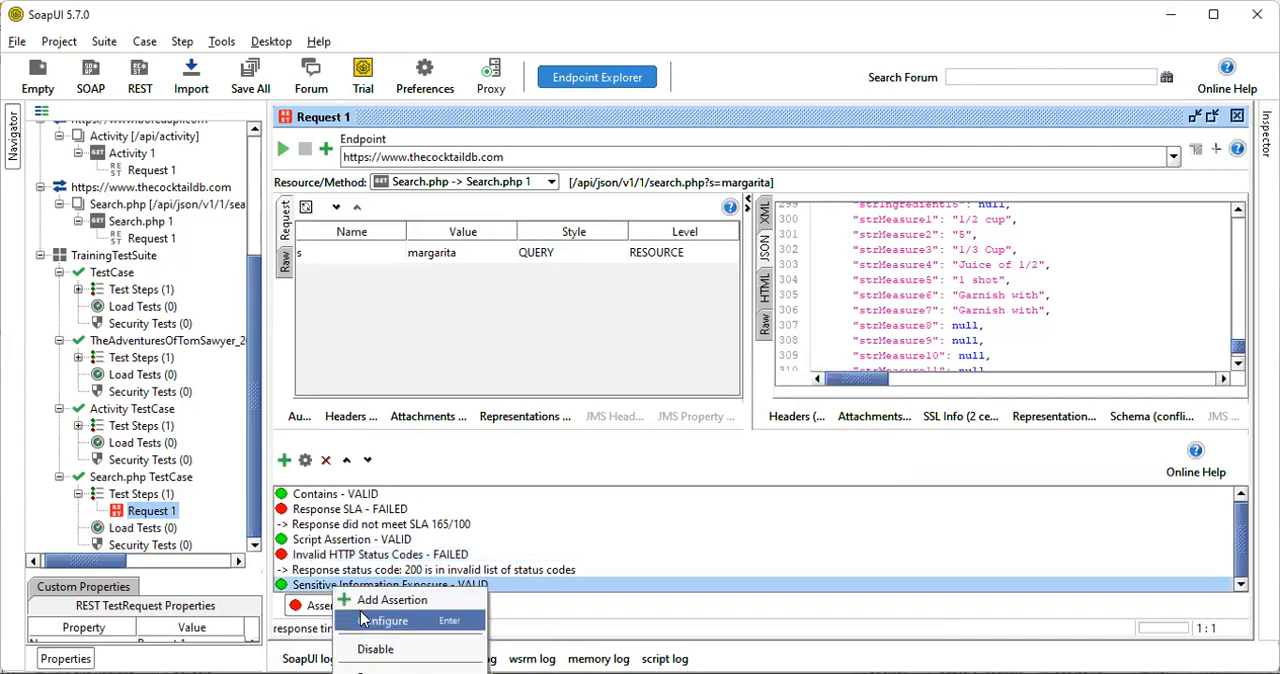
pyautogui.click(362, 619)
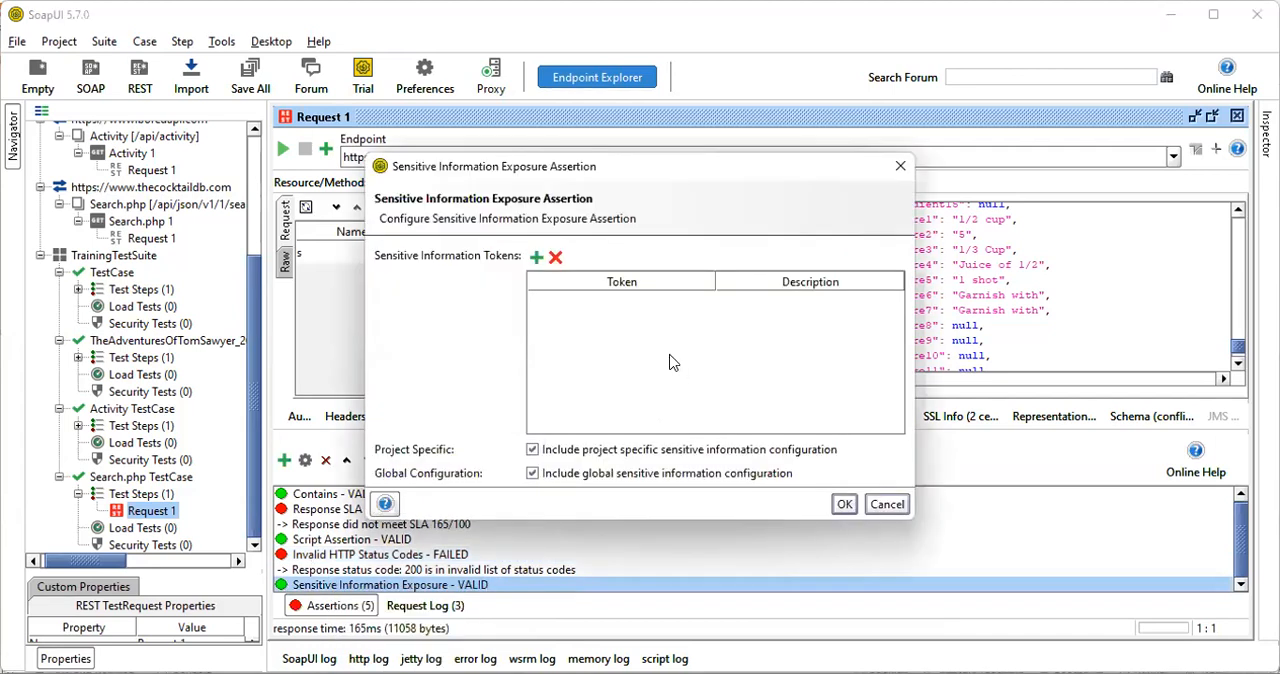
pyautogui.click(535, 259)
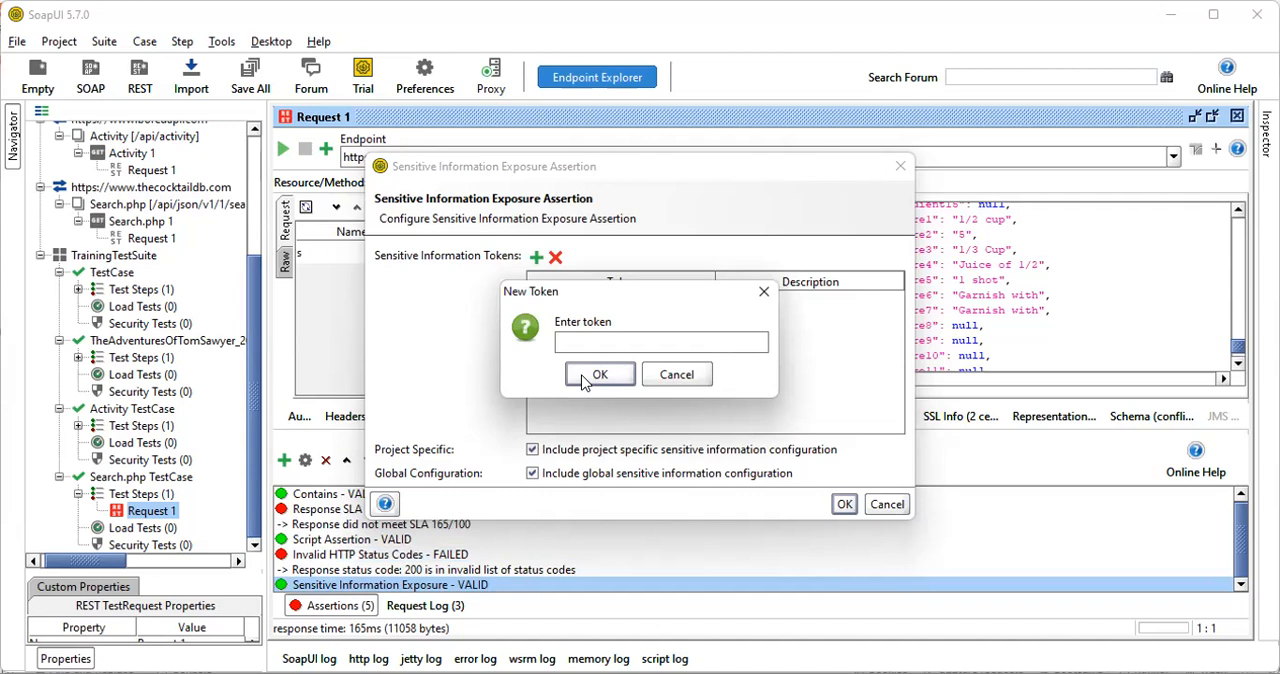
pyautogui.write('123456')
pyautogui.click(597, 374)
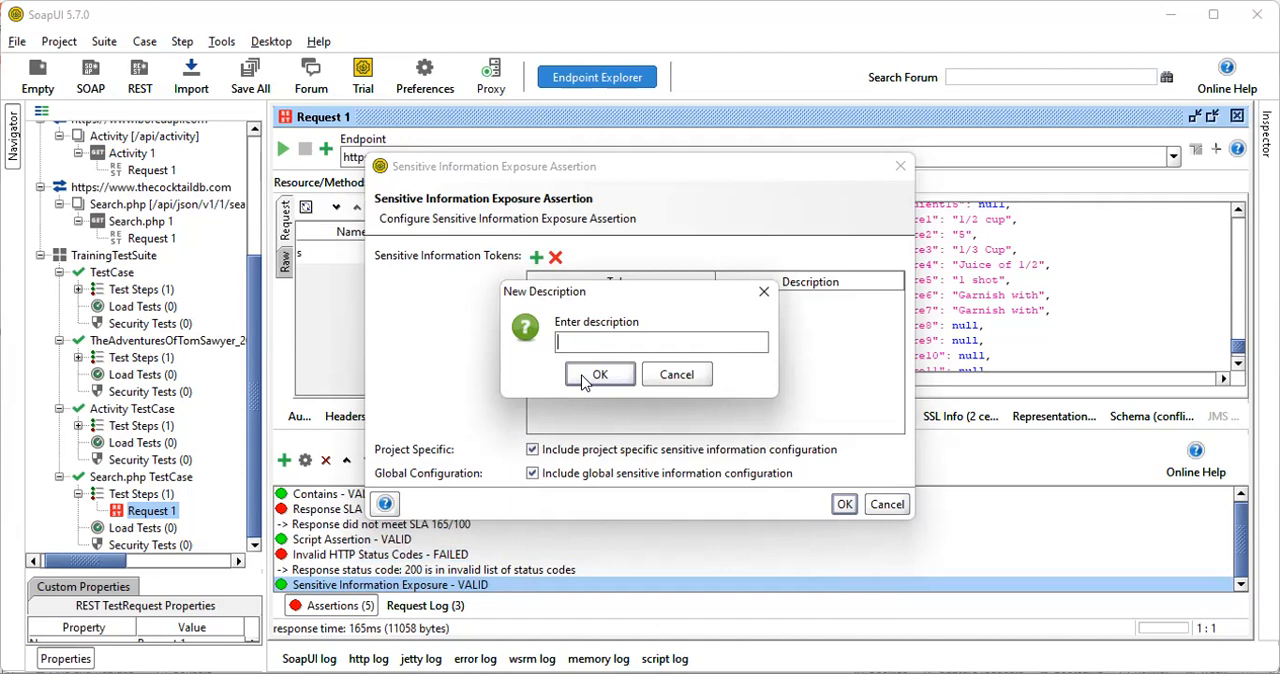
# Set the new token's description to "OA auth1.O" and save the Sensitive Information Exposure assertion's configuration
pyautogui.write('OA auth1.o')
pyautogui.press('BackSpace')
pyautogui.write('O')
pyautogui.click(585, 378)
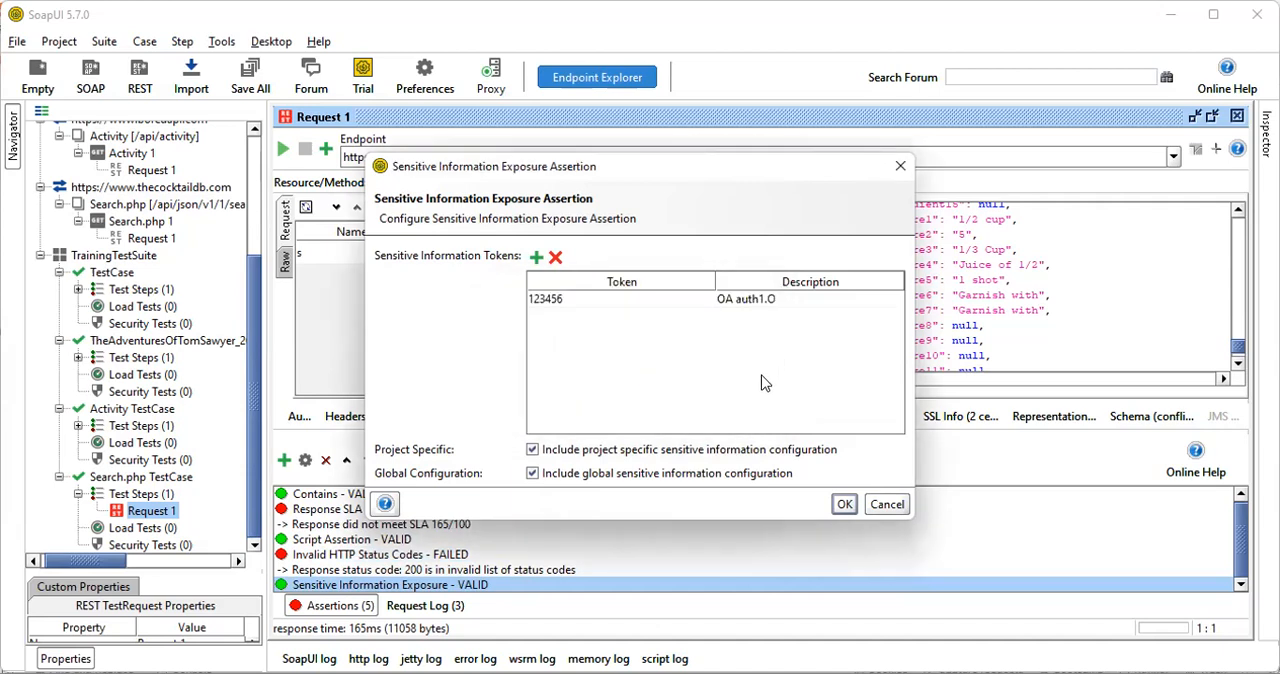
pyautogui.click(843, 505)
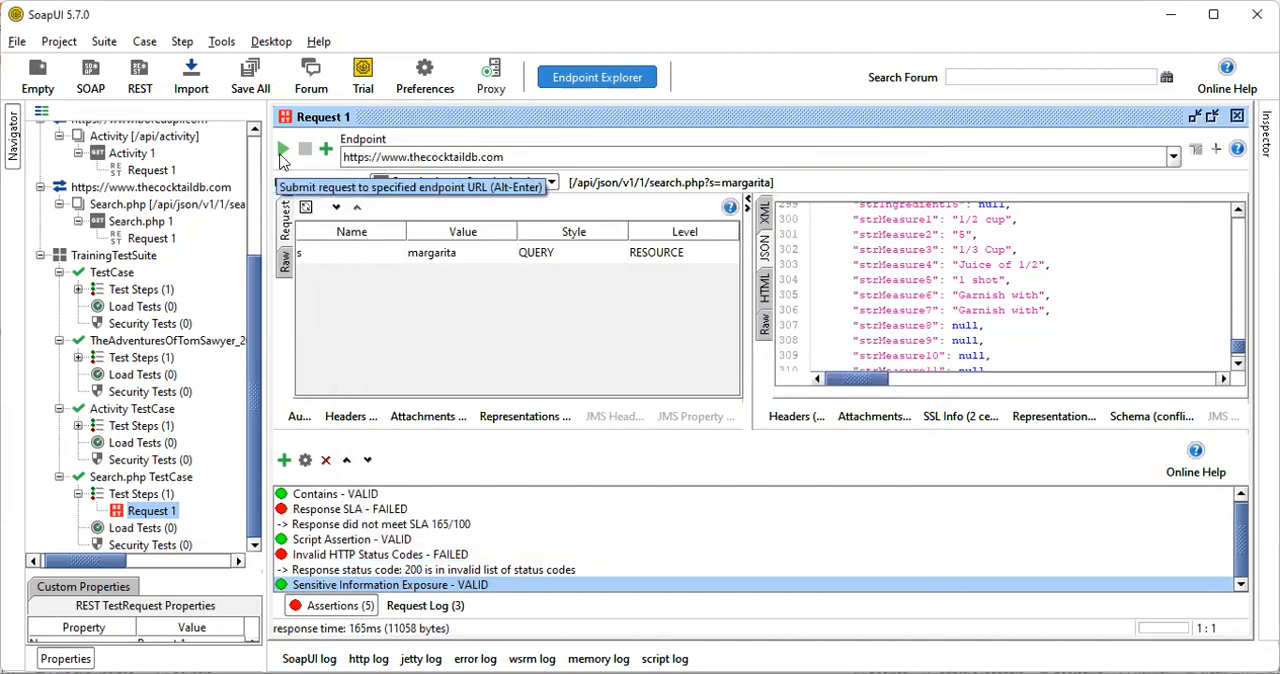
# Run the Search.php test request again and select the Invalid HTTP Status Codes assertion in the results
pyautogui.click(281, 156)
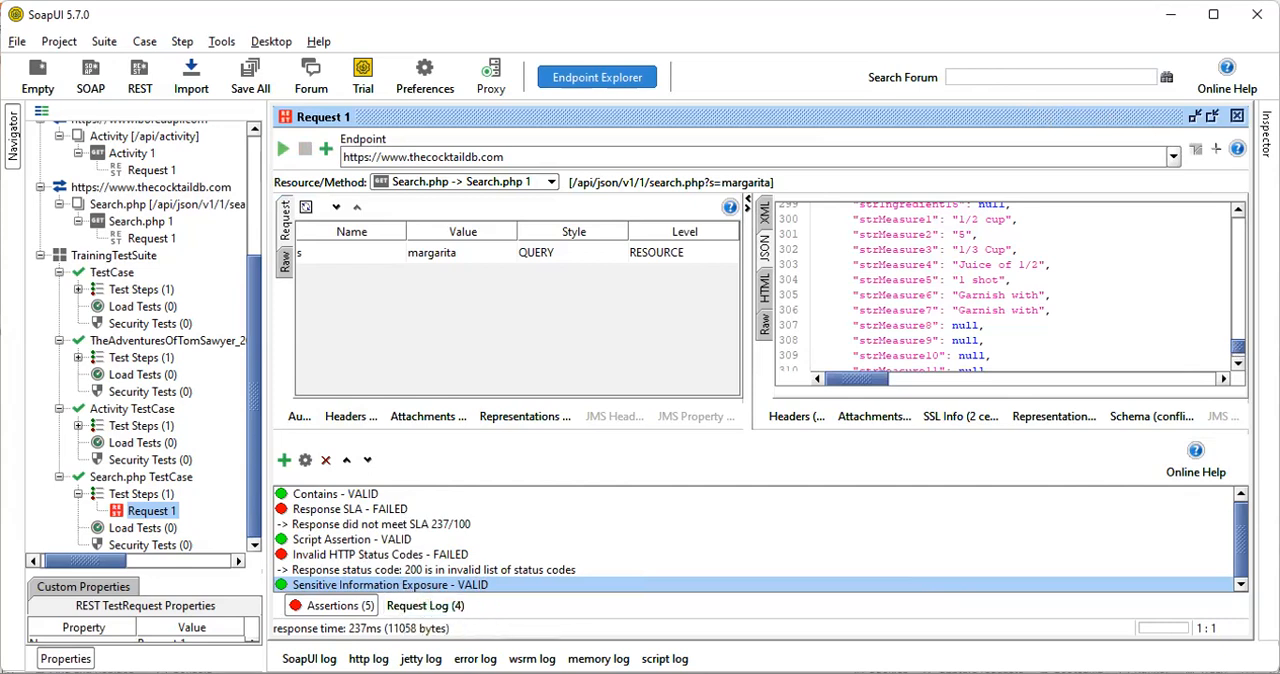
pyautogui.click(331, 556)
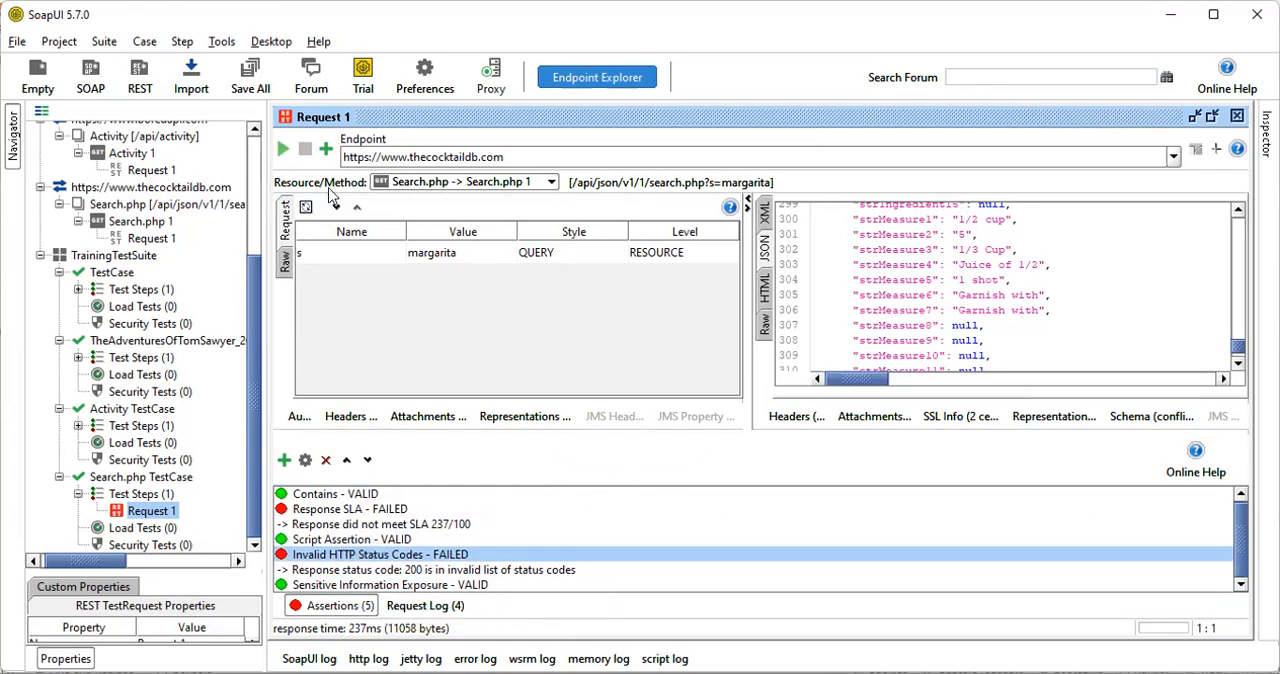
# Examine the assertion types offered for the Search.php test request under Compliance, Status and Standards, Security, and Property Content
pyautogui.click(324, 149)
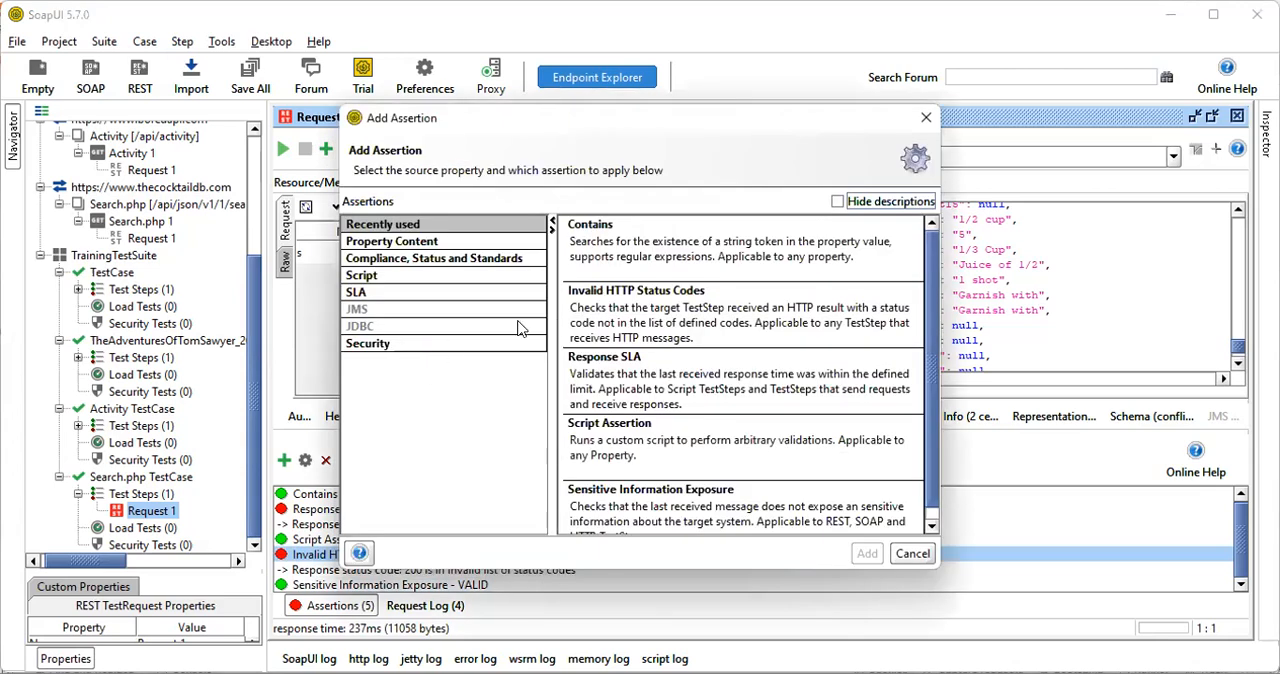
pyautogui.click(469, 258)
pyautogui.moveTo(933, 320)
pyautogui.mouseDown()
pyautogui.moveTo(940, 496)
pyautogui.moveTo(930, 340)
pyautogui.mouseUp()
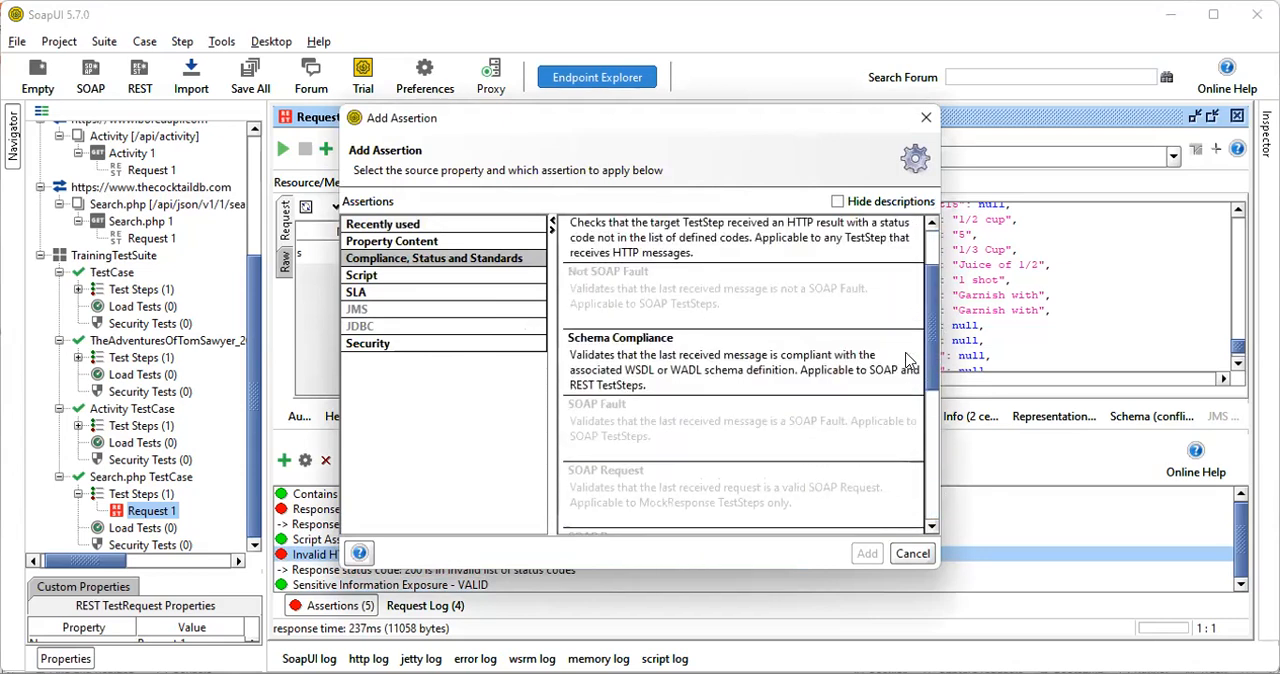
pyautogui.scroll(-1, 908, 360)
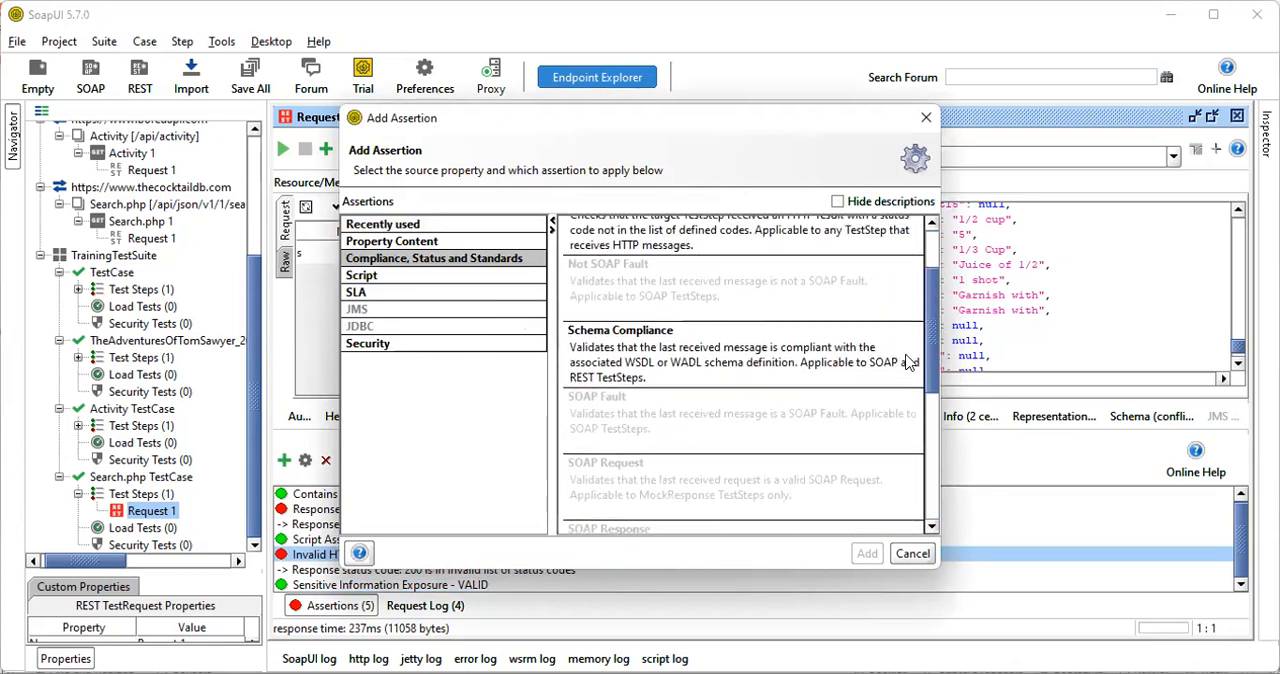
pyautogui.scroll(1, 908, 360)
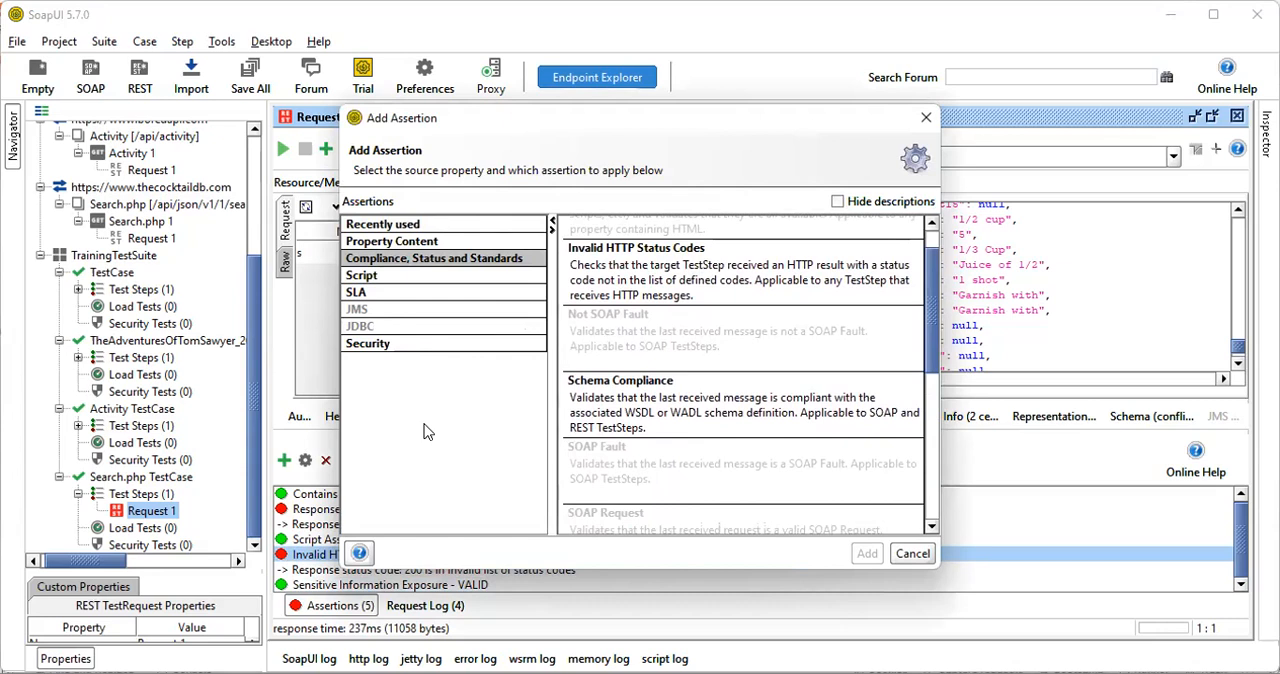
pyautogui.click(408, 343)
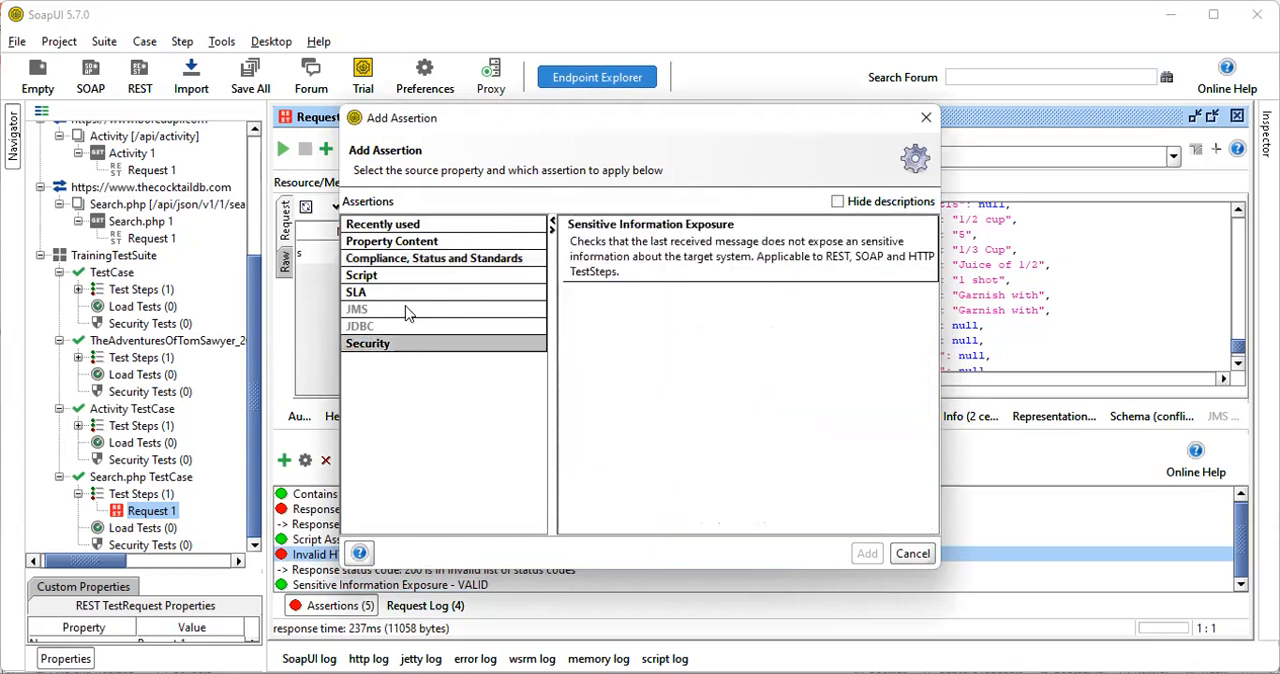
pyautogui.click(407, 260)
pyautogui.scroll(-5, 655, 397)
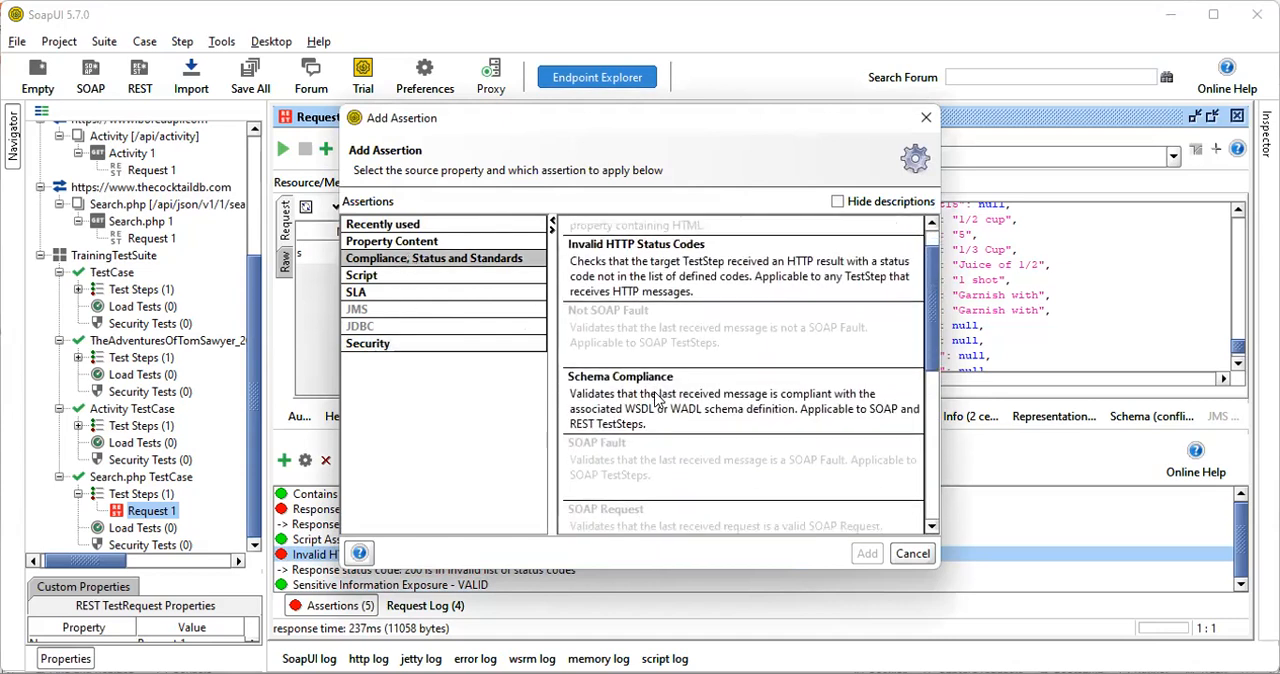
pyautogui.click(398, 241)
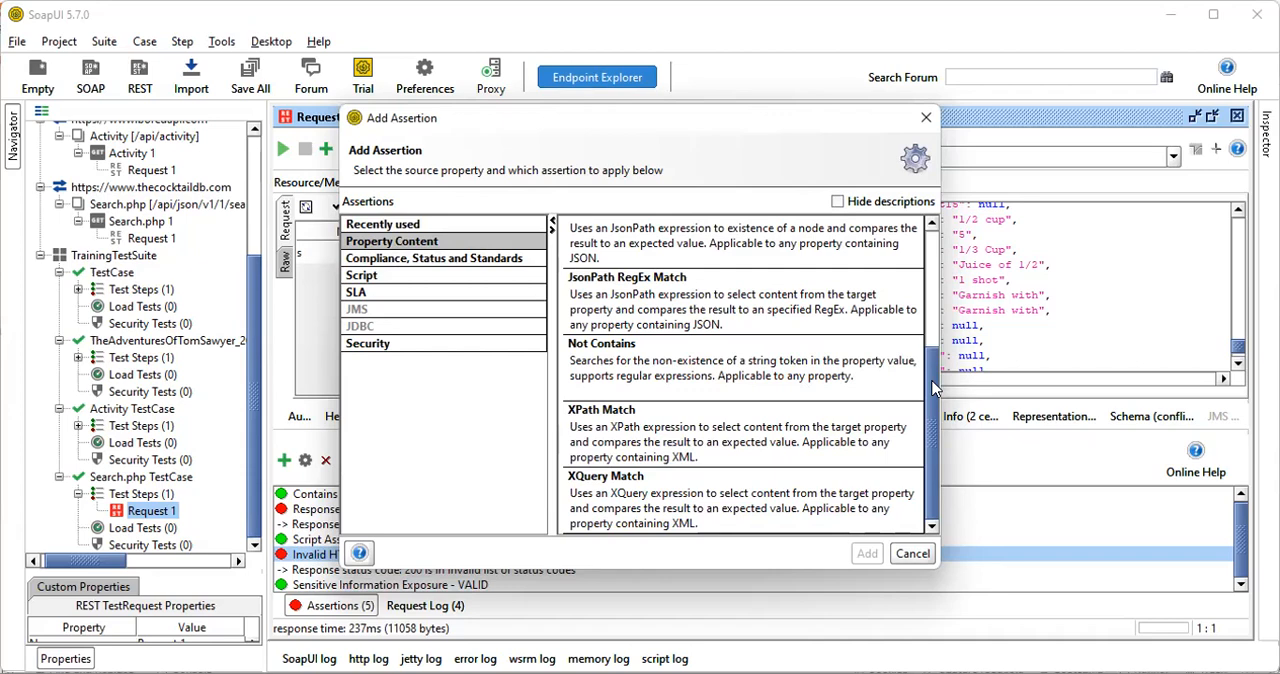
pyautogui.moveTo(935, 388); pyautogui.dragTo(932, 262)
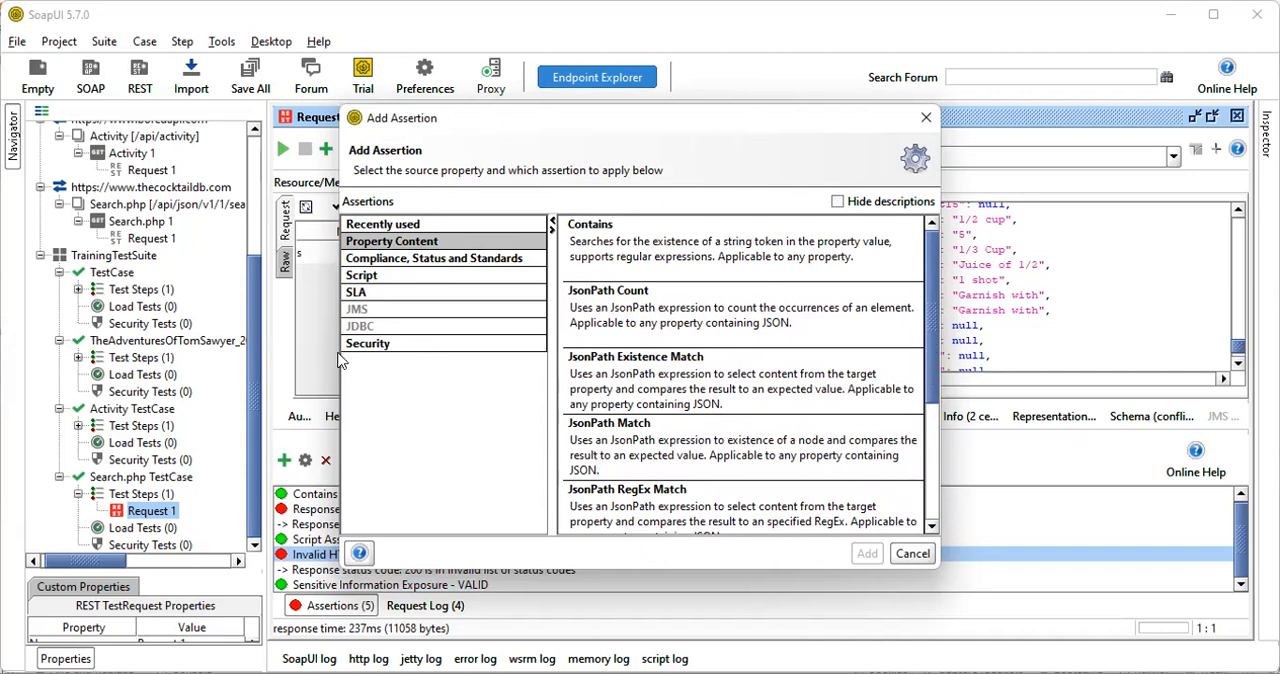
# Review the Security, SLA, Script, Compliance and Property Content assertion categories and close the selection without adding an assertion
pyautogui.click(375, 344)
pyautogui.click(384, 294)
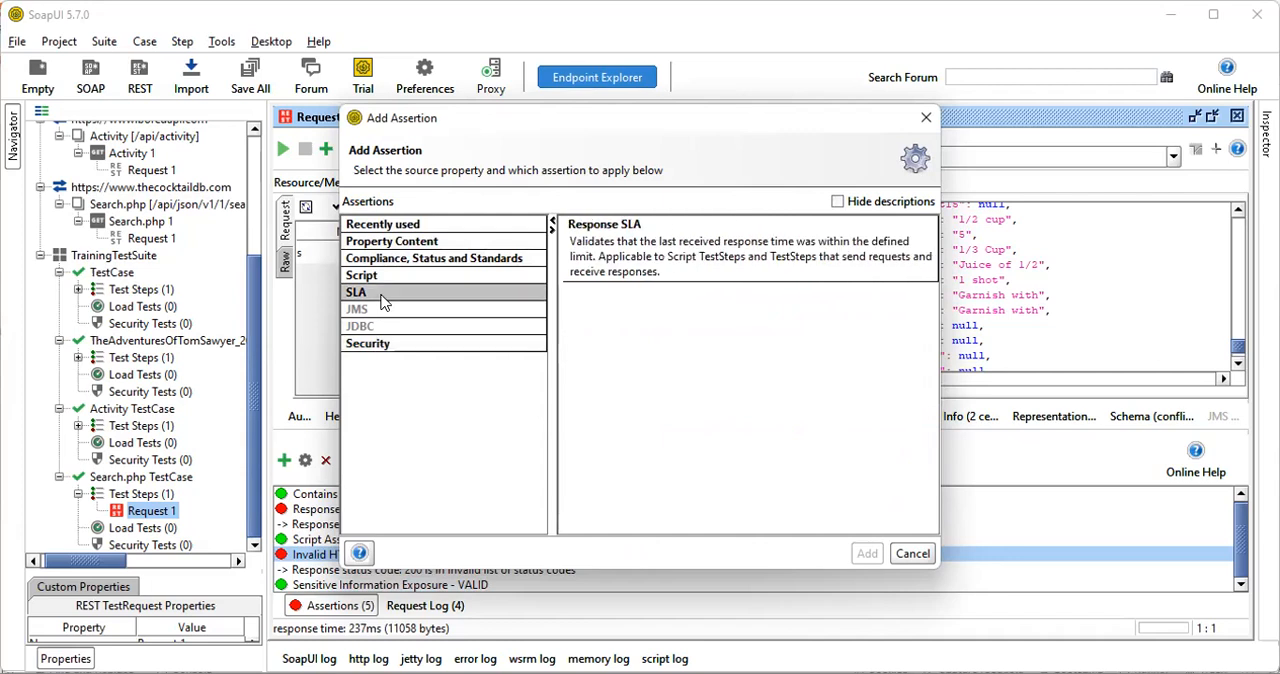
pyautogui.click(420, 276)
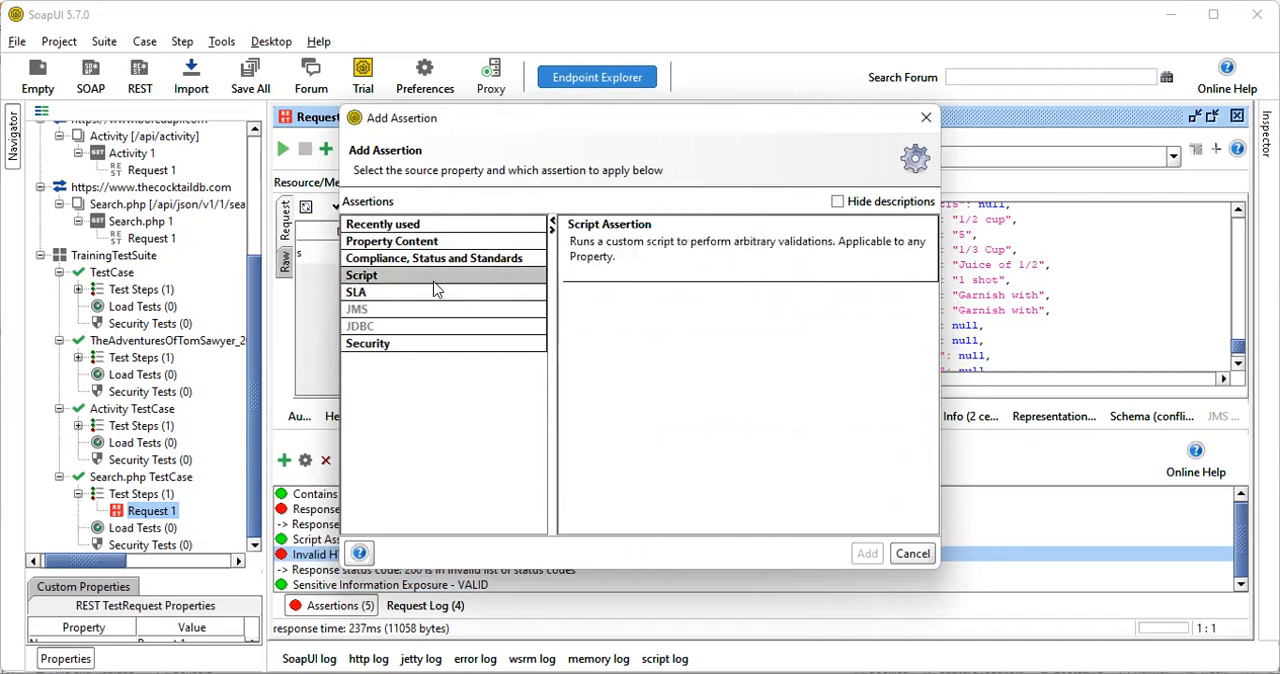
pyautogui.click(422, 260)
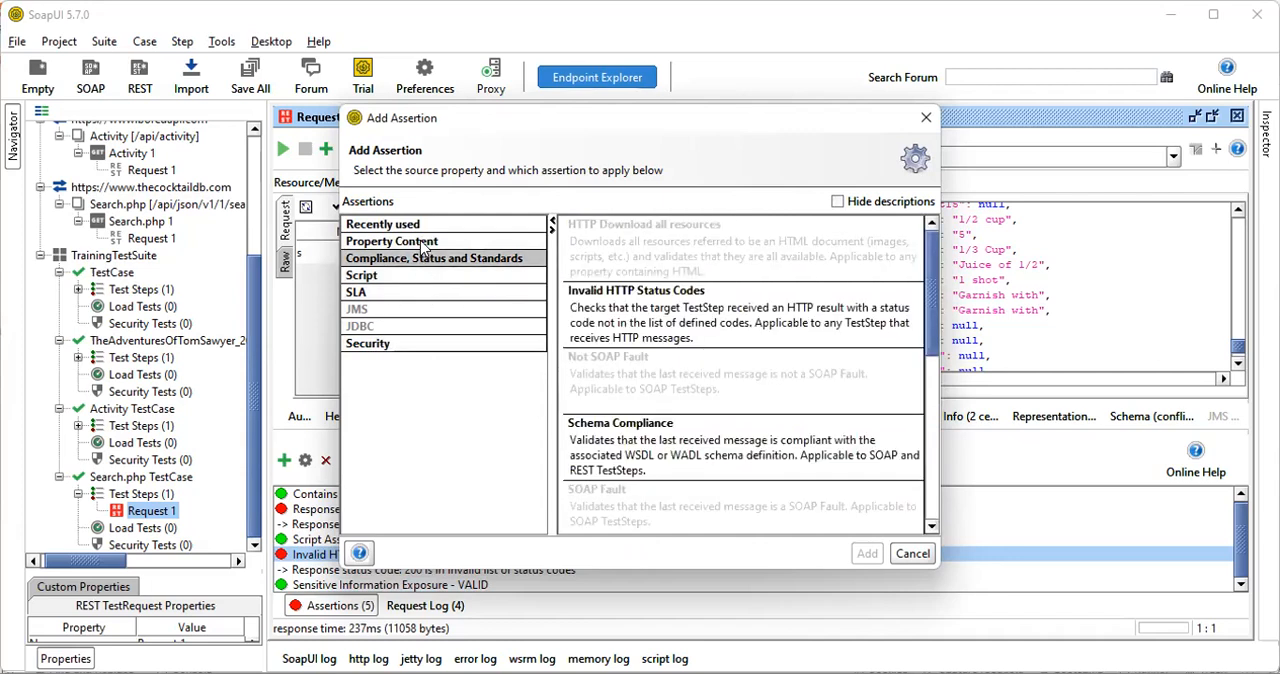
pyautogui.click(422, 245)
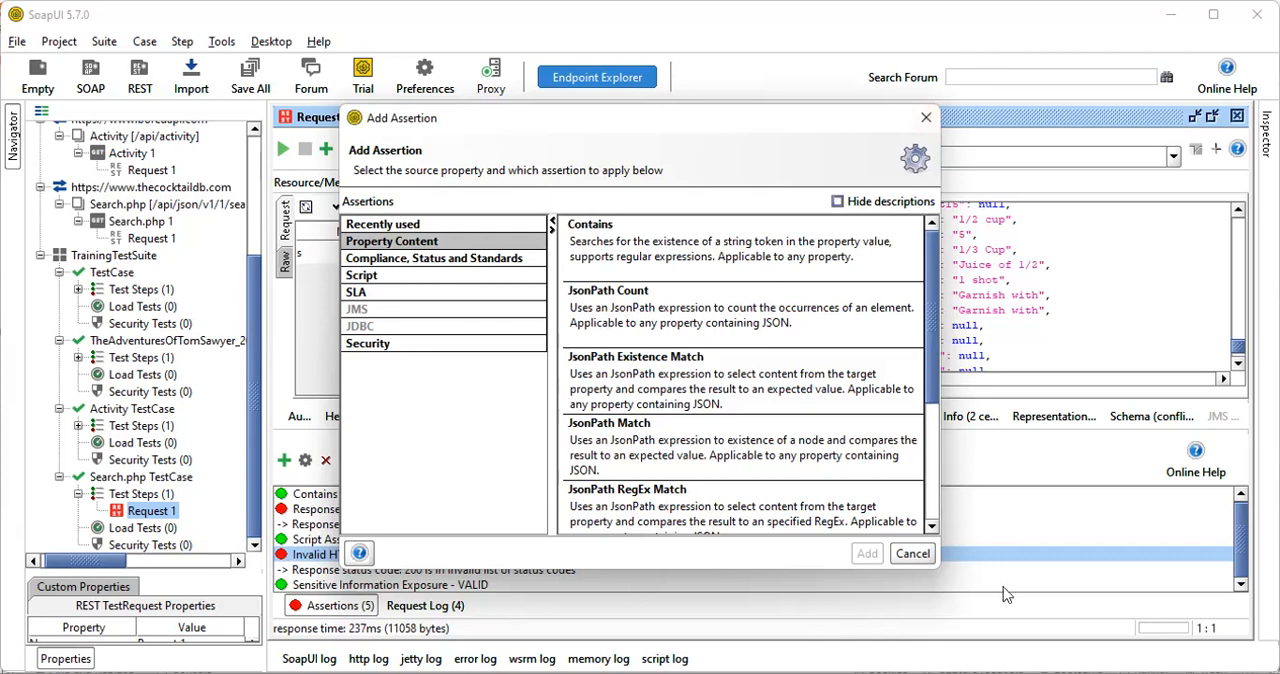
pyautogui.click(911, 554)
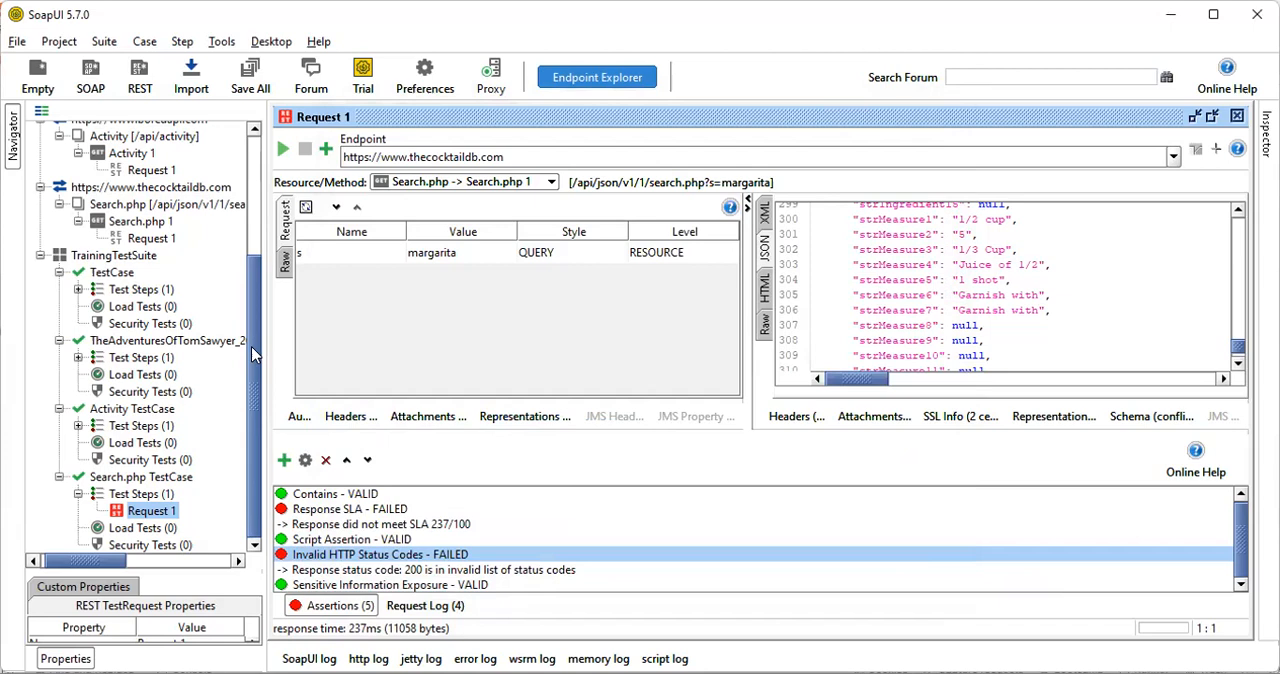
# Add an HTTP header named Header1 with the value 123456 to the Search.php test request
pyautogui.scroll(3, 251, 346)
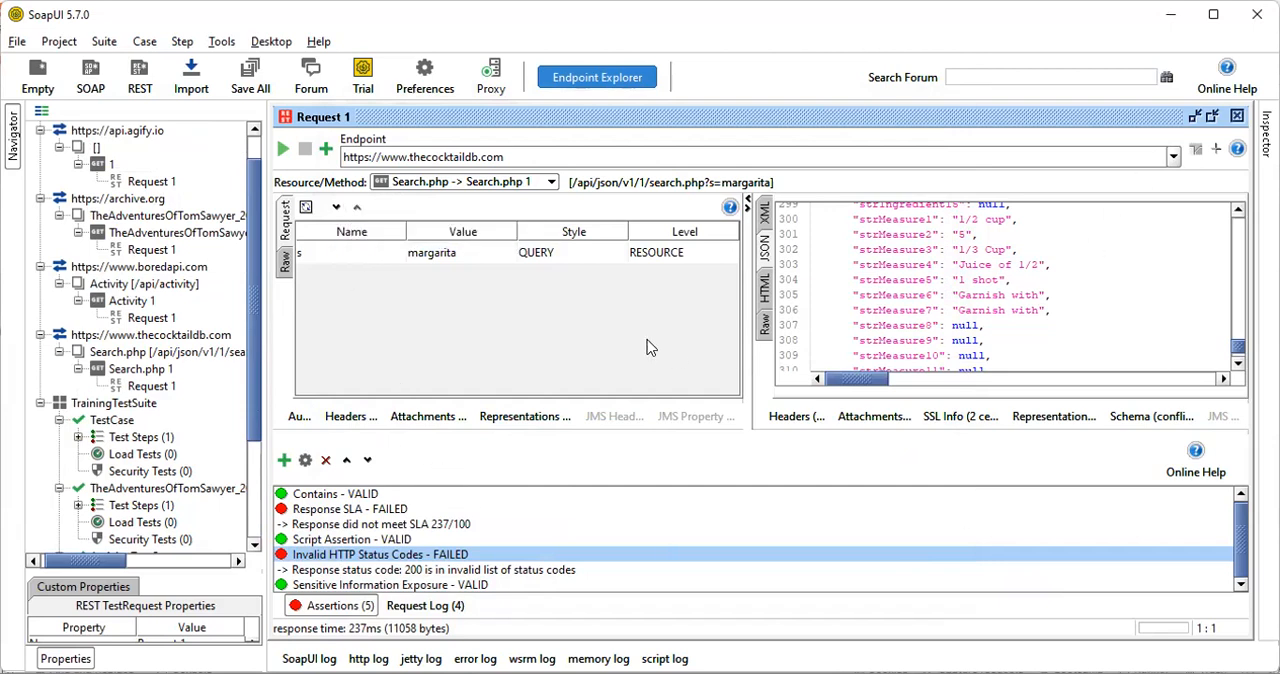
pyautogui.click(346, 419)
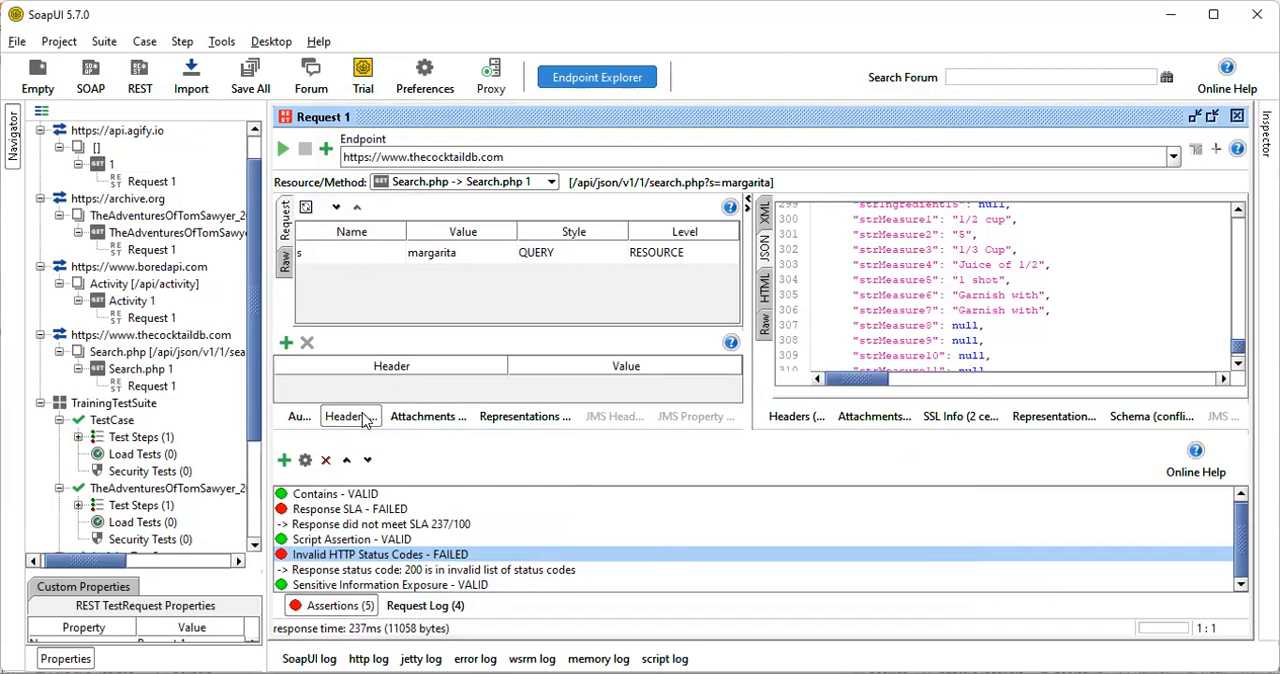
pyautogui.click(286, 343)
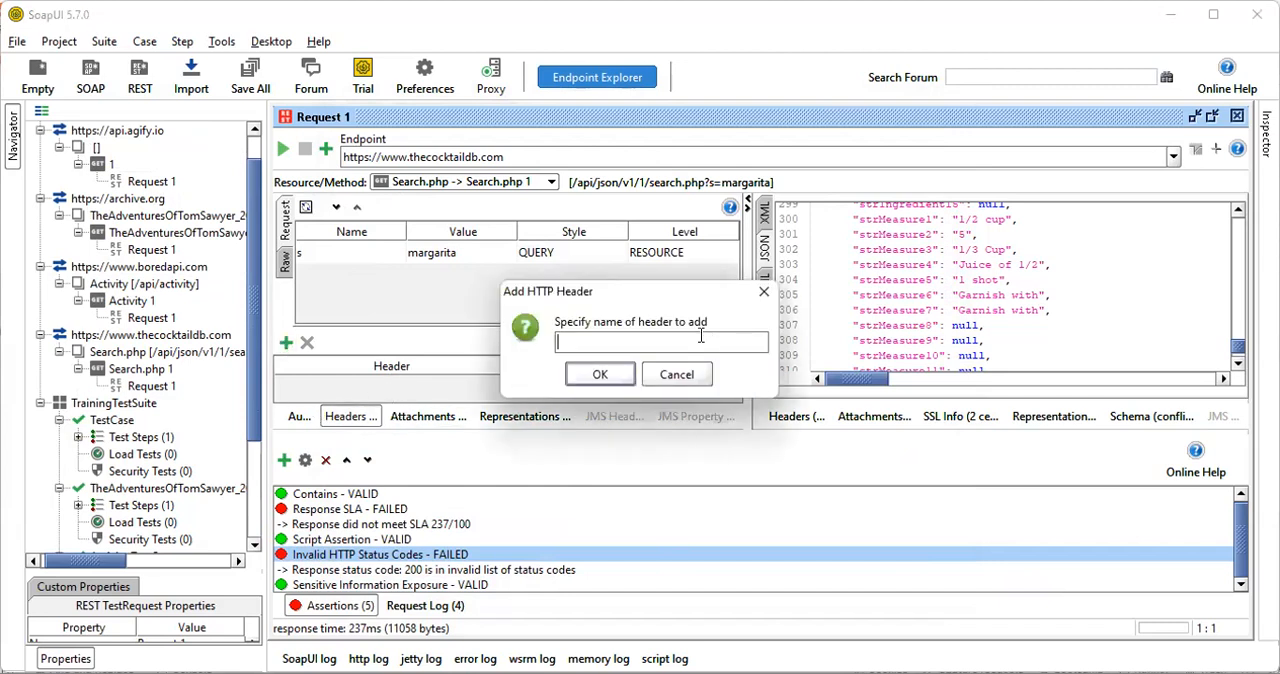
pyautogui.write('Header1')
pyautogui.click(612, 387)
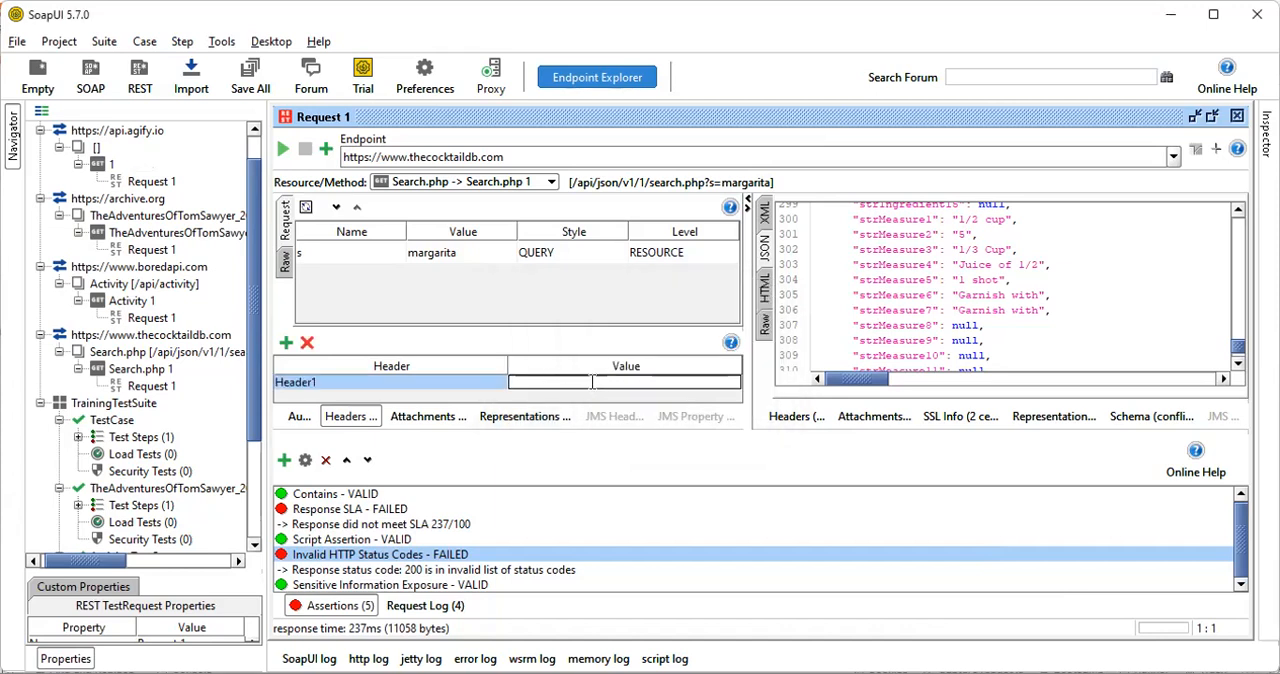
pyautogui.write('123456')
pyautogui.press('Return')
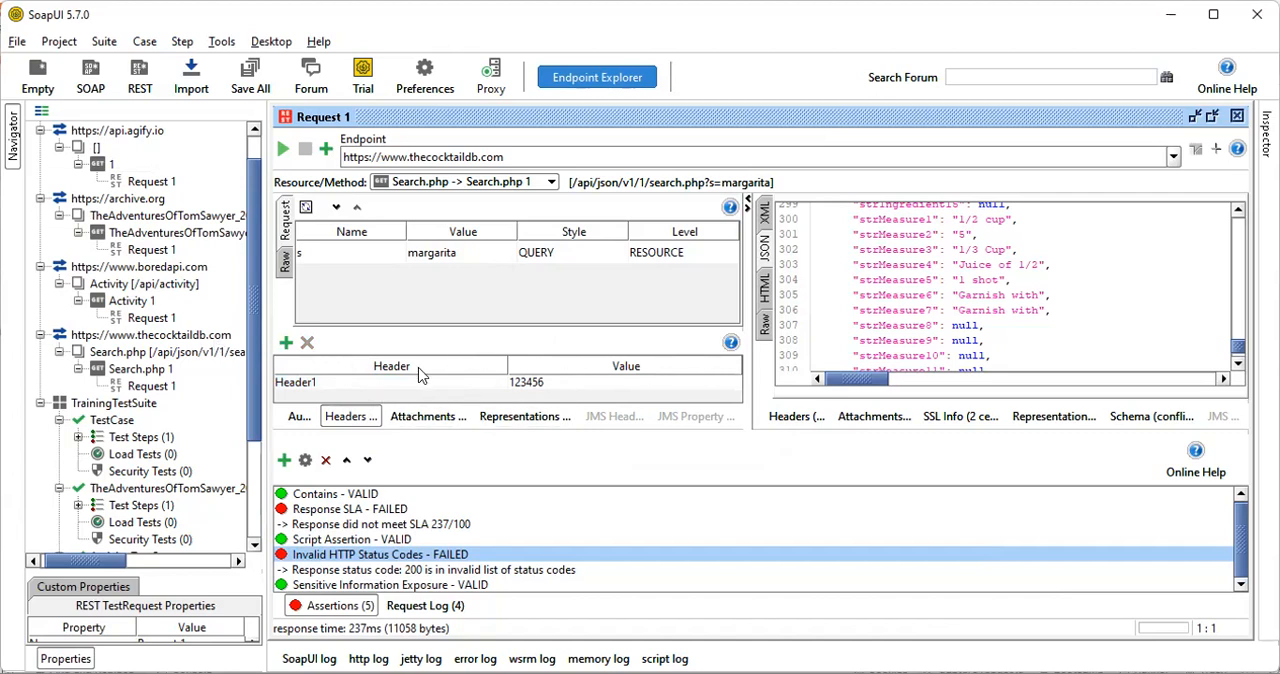
# View the test request's attachments list and examine the headers returned in its response
pyautogui.click(428, 421)
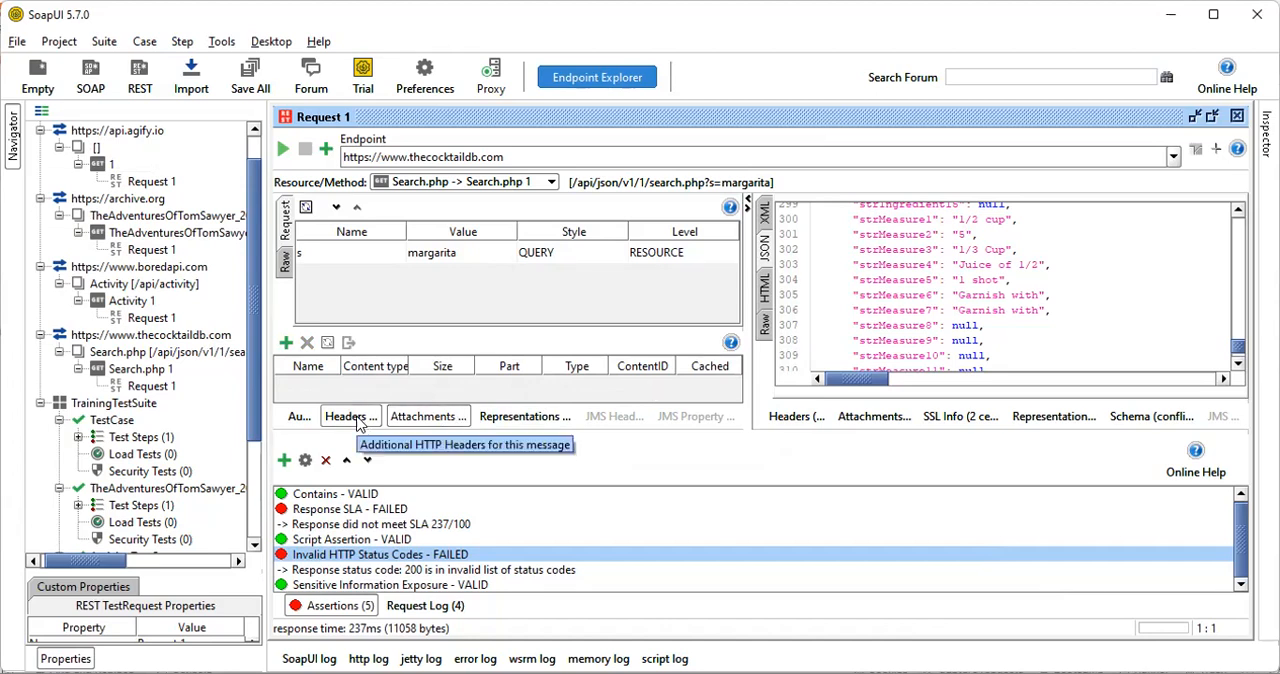
pyautogui.click(795, 416)
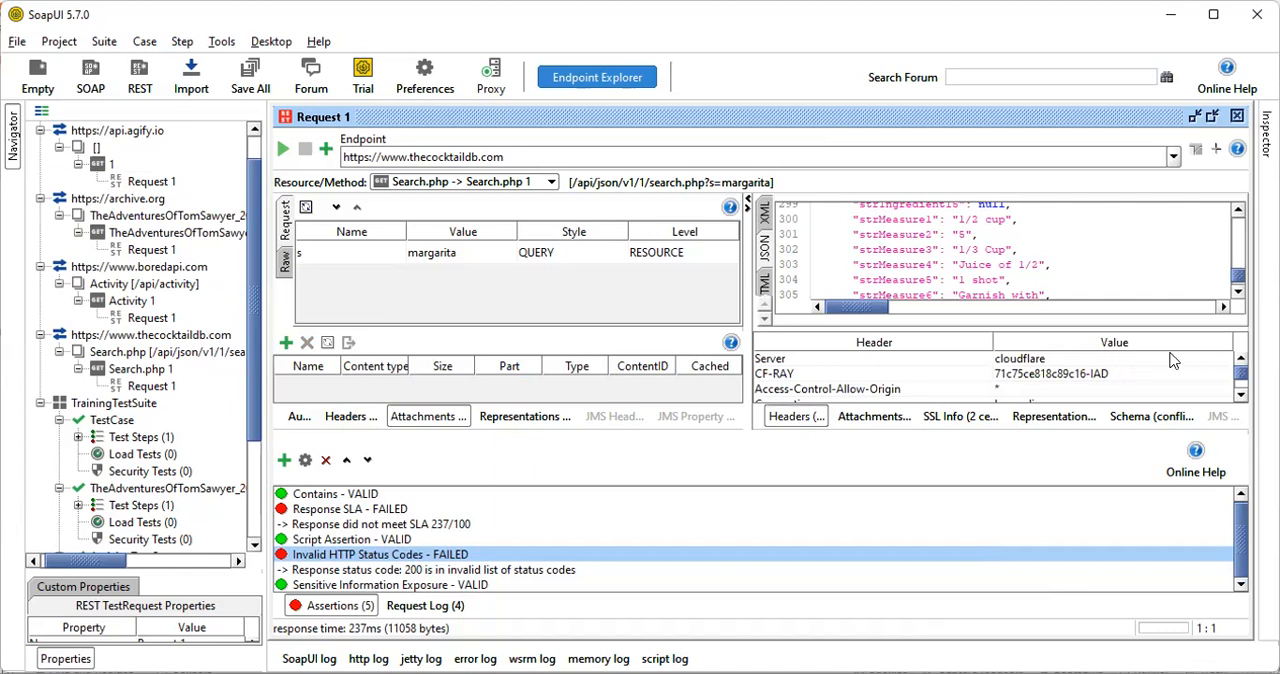
pyautogui.moveTo(1239, 378); pyautogui.dragTo(1240, 366)
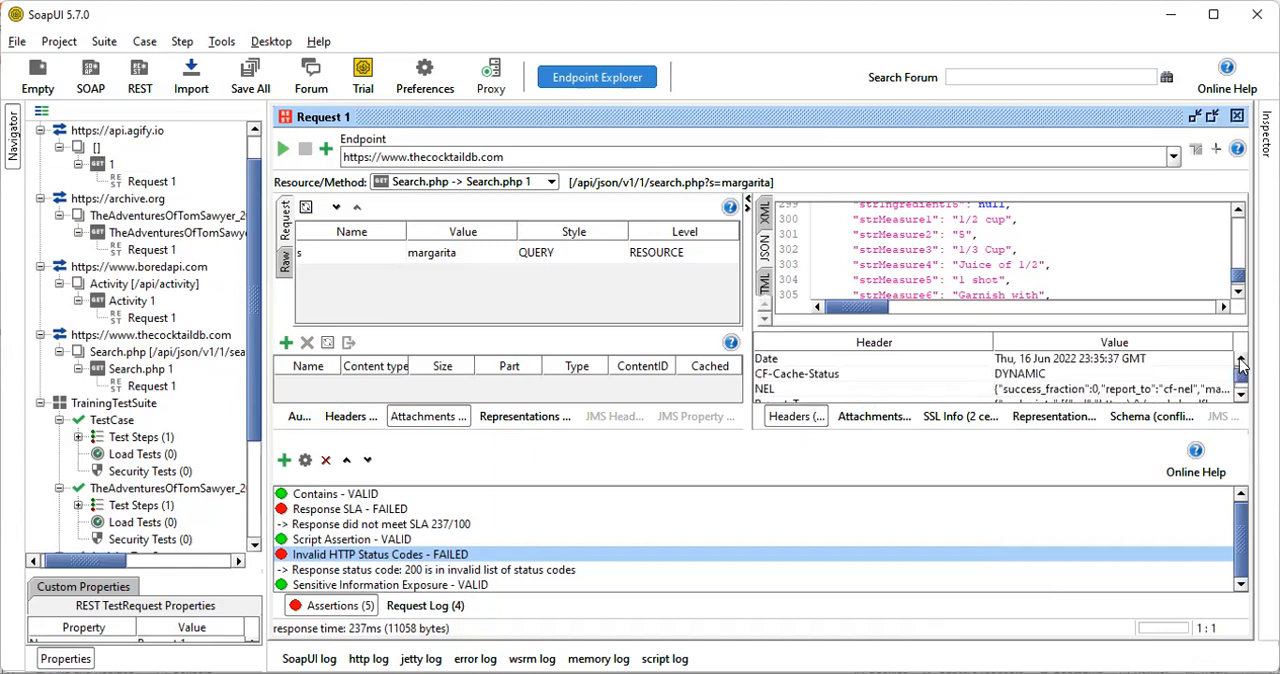
pyautogui.scroll(-1, 1027, 388)
pyautogui.scroll(-1, 1025, 388)
pyautogui.scroll(-1, 1022, 384)
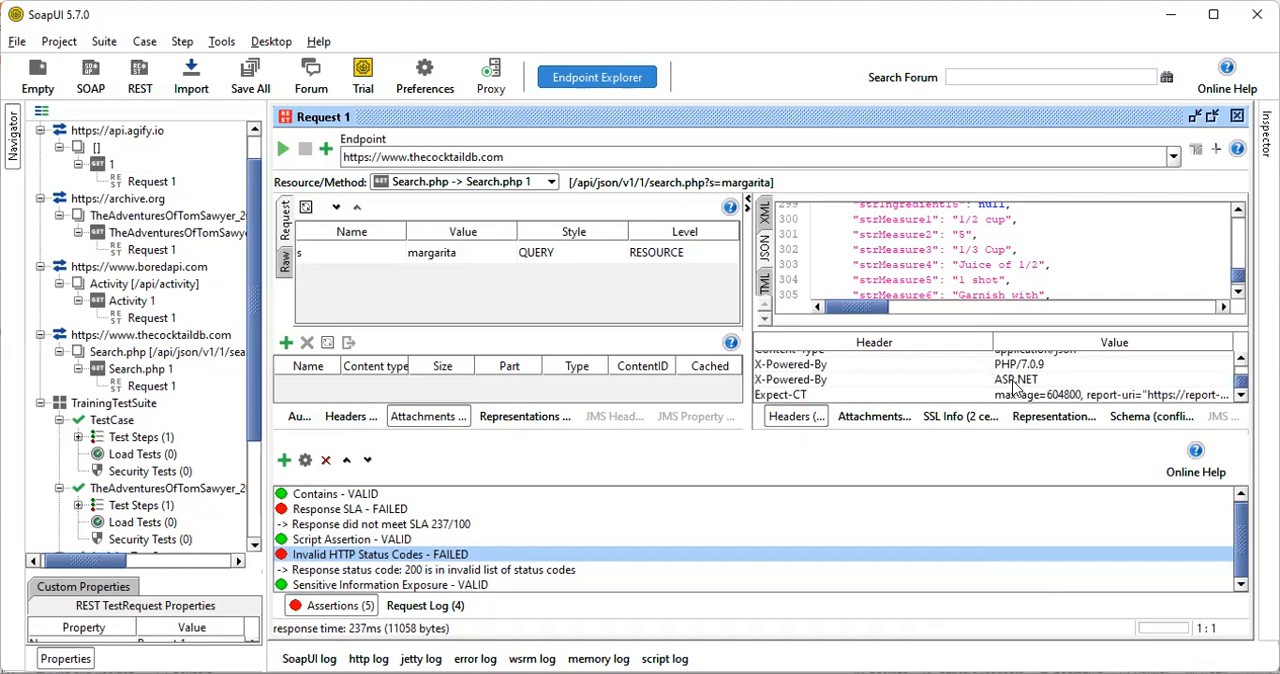
pyautogui.scroll(3, 1015, 388)
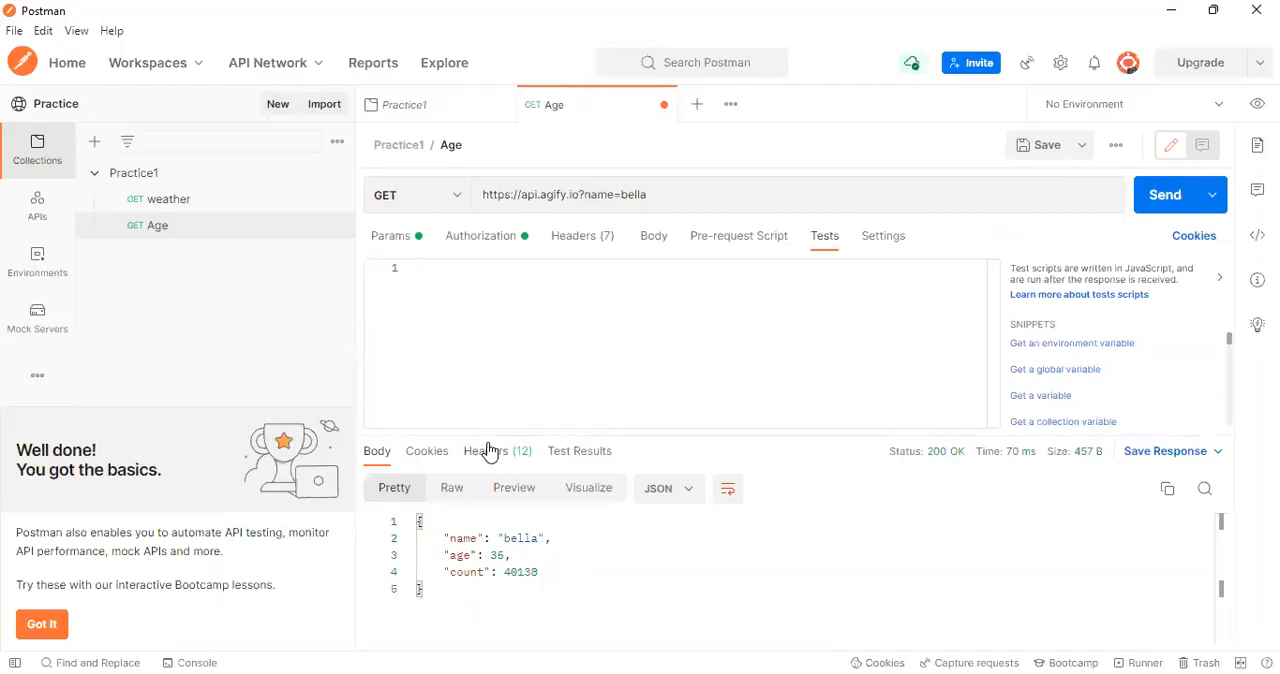
# Switch to Postman and examine the response headers and request headers of the Age request
pyautogui.click(488, 451)
pyautogui.scroll(5, 725, 536)
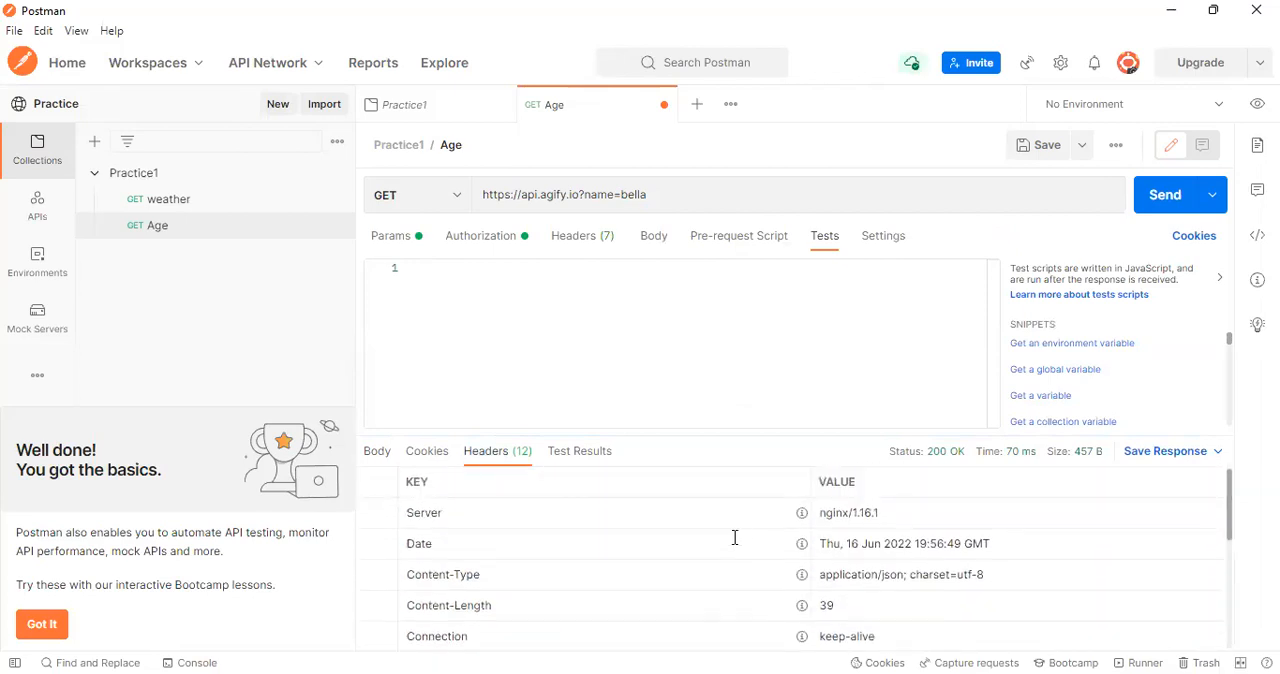
pyautogui.scroll(-5, 734, 537)
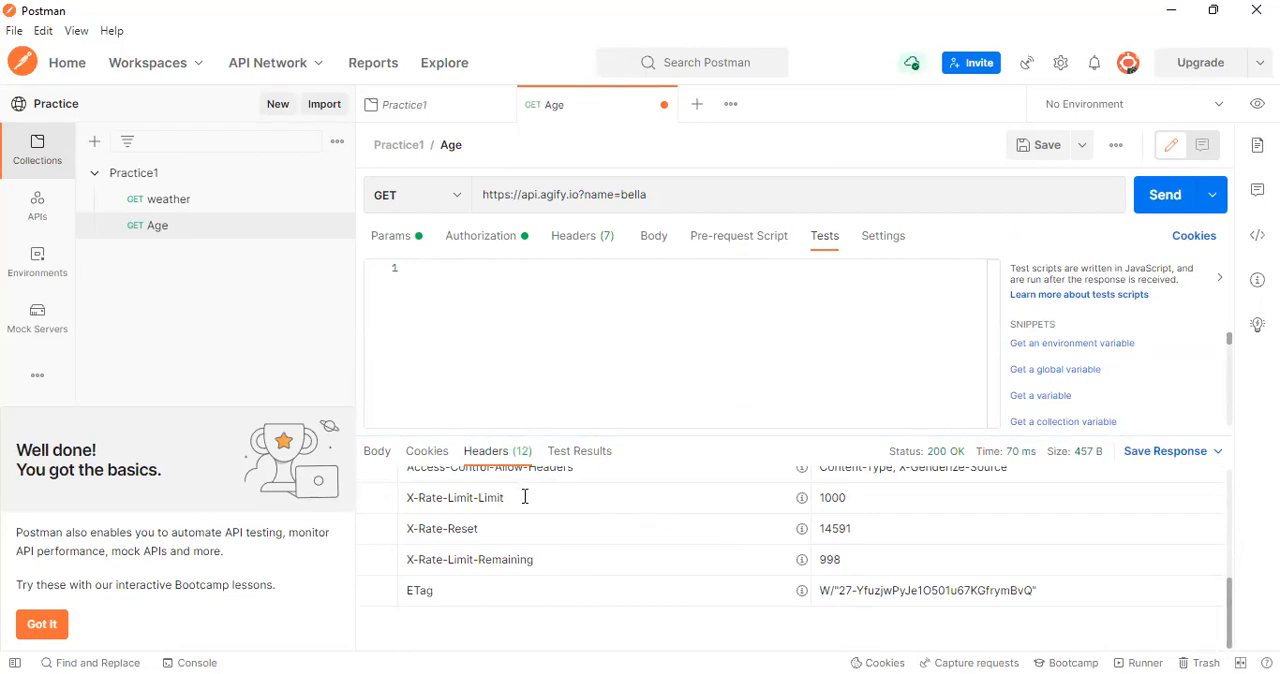
pyautogui.click(584, 255)
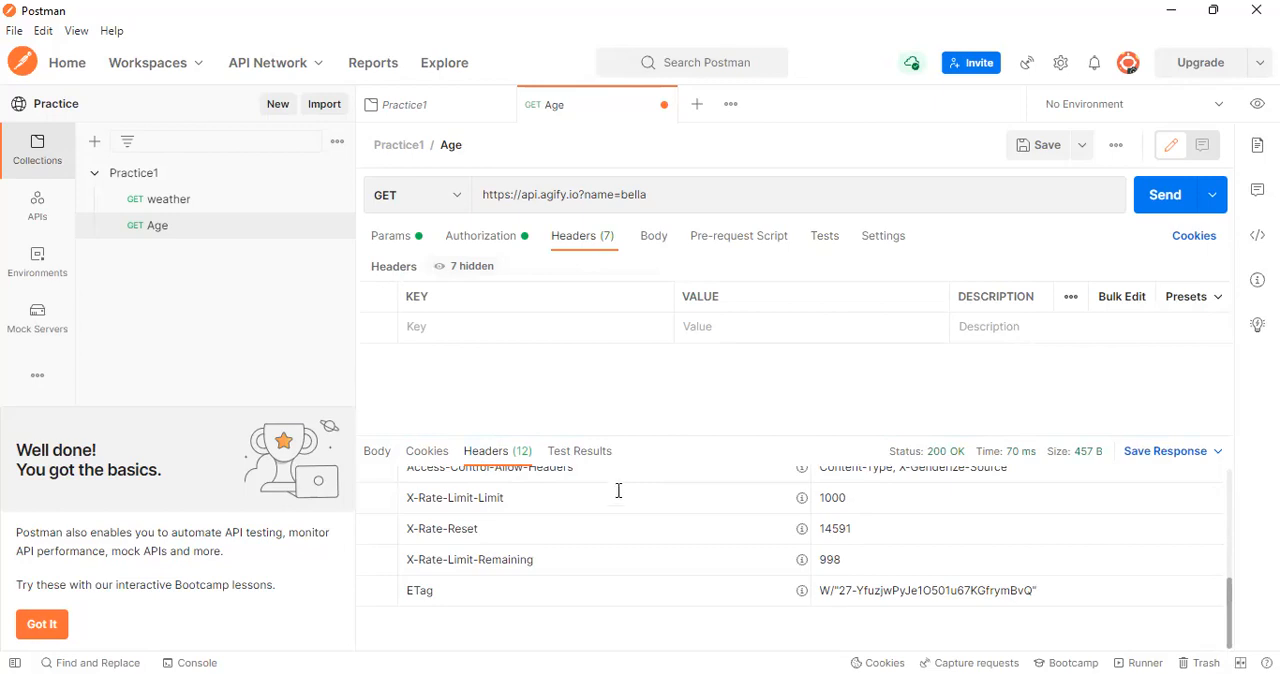
pyautogui.scroll(3, 611, 496)
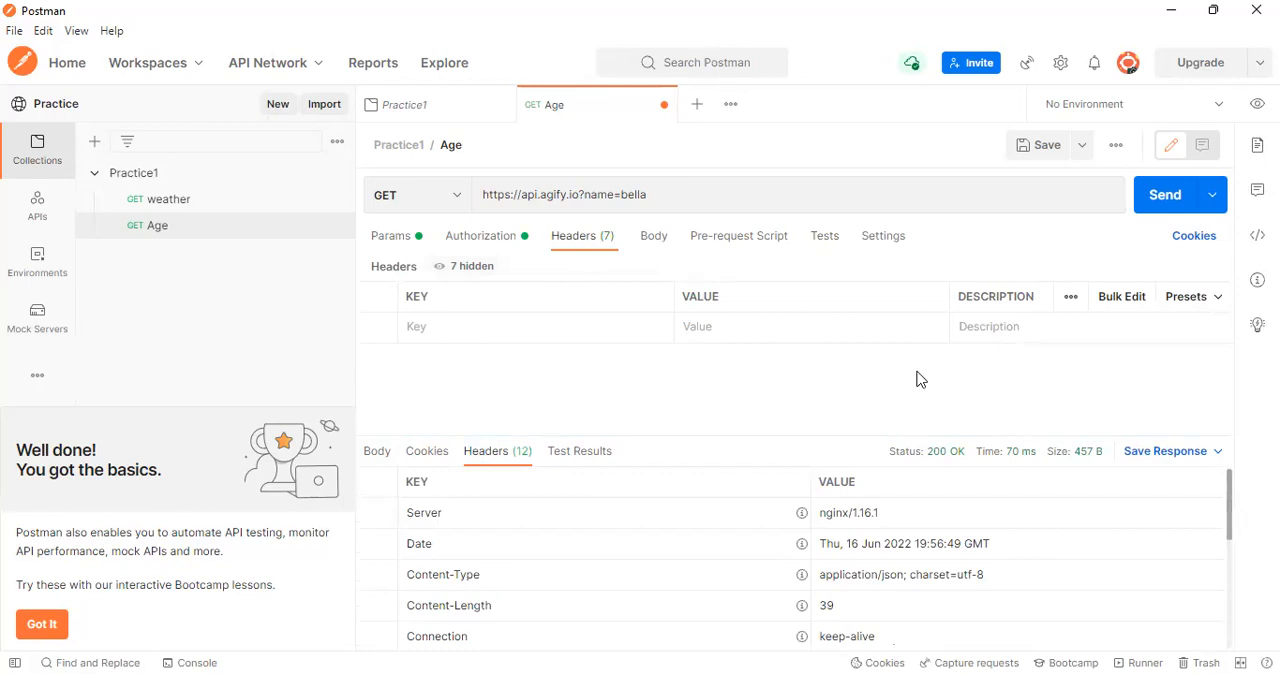
# Switch back to SoapUI and add a new authorization of type Basic to the Search.php test request
pyautogui.hotkey('alt', 'Tab')
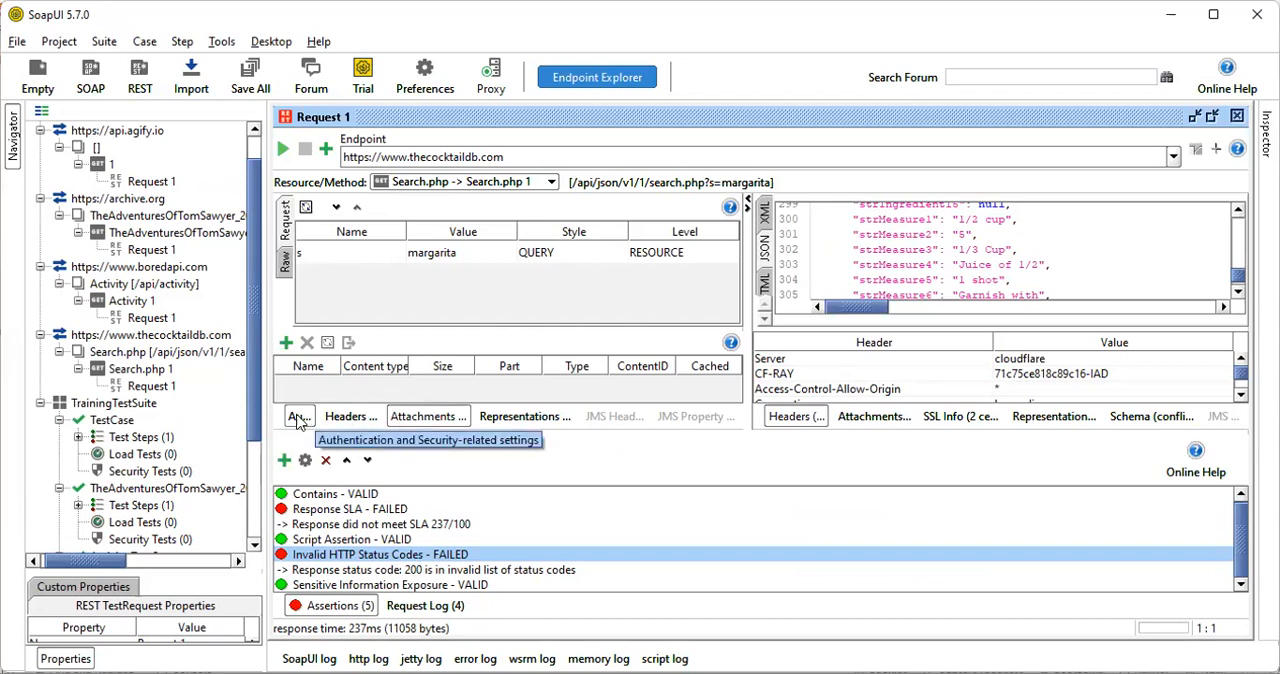
pyautogui.click(298, 417)
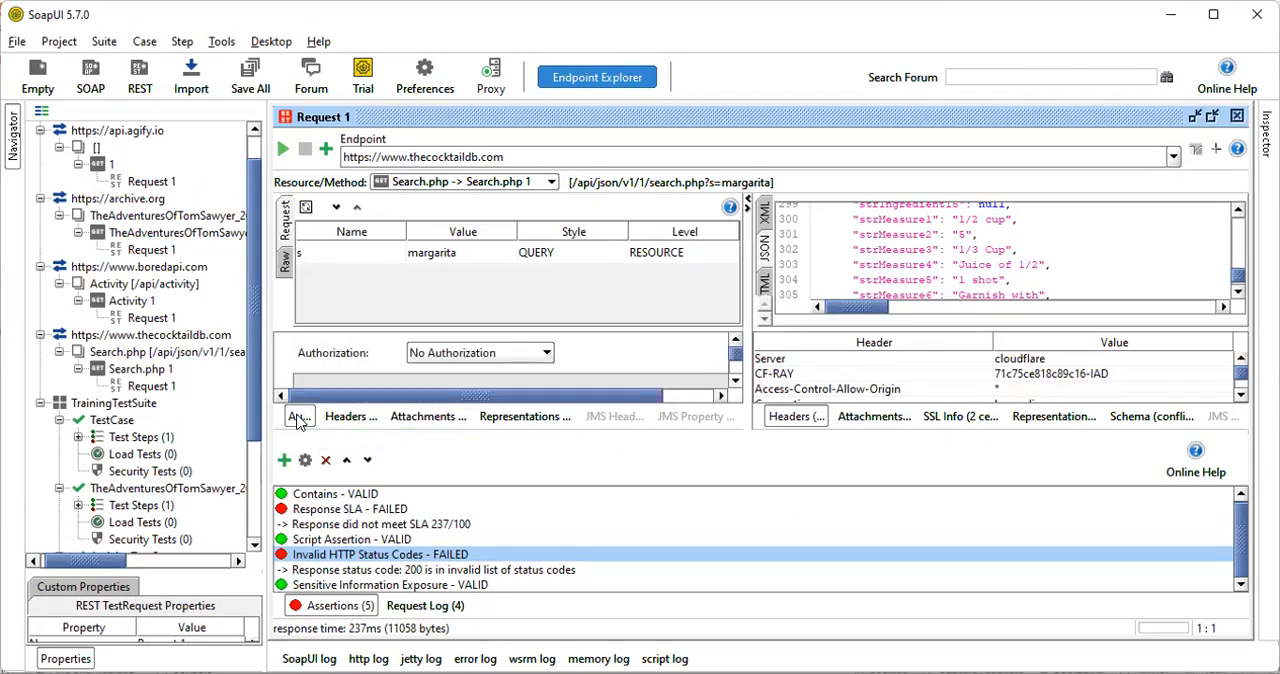
pyautogui.click(463, 356)
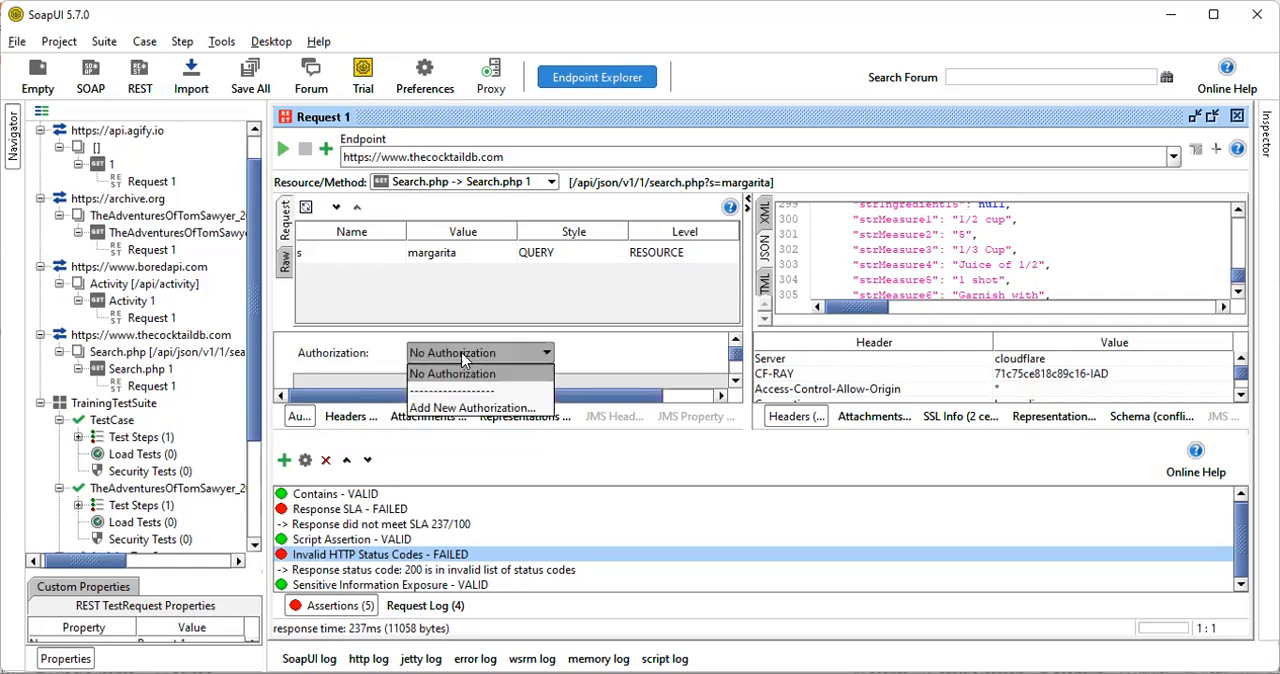
pyautogui.click(470, 408)
pyautogui.click(657, 334)
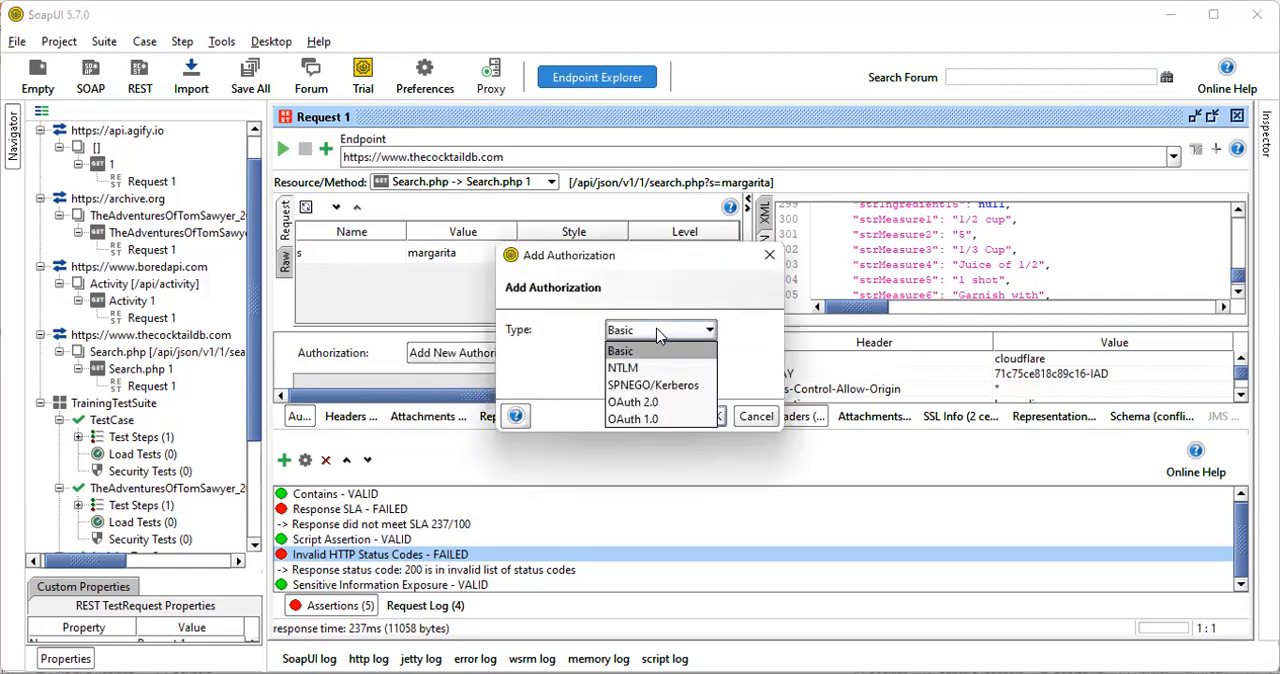
pyautogui.click(660, 350)
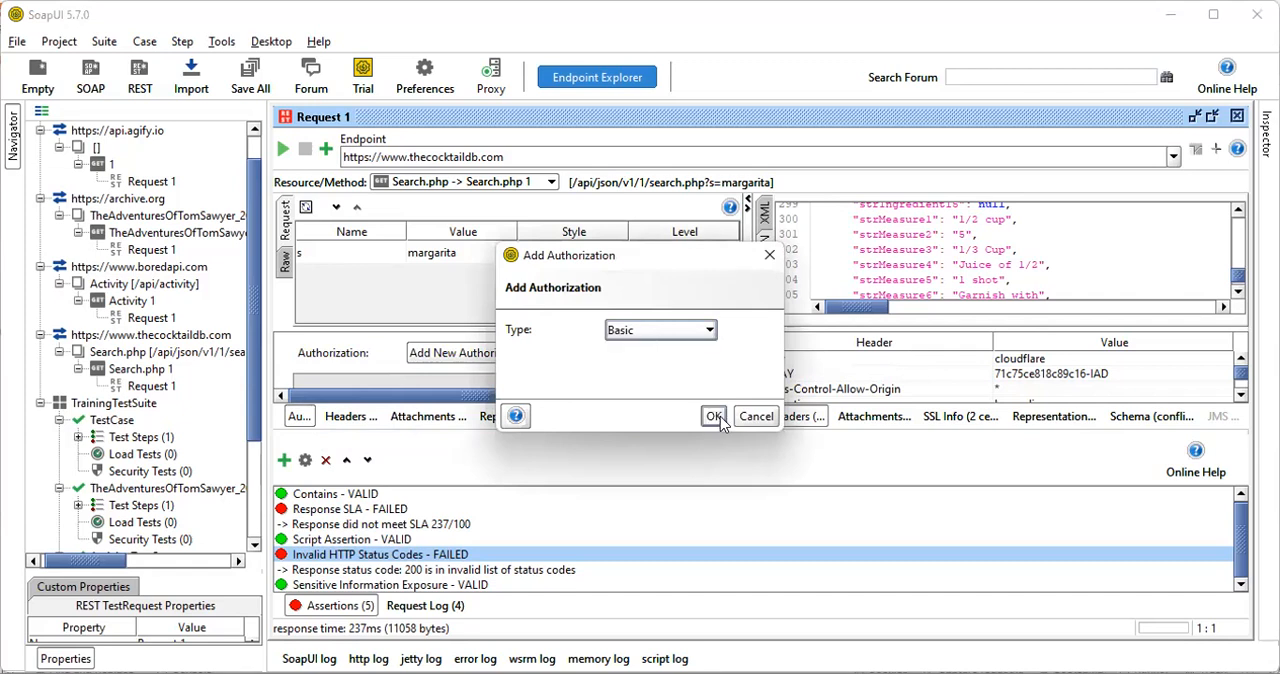
pyautogui.click(714, 416)
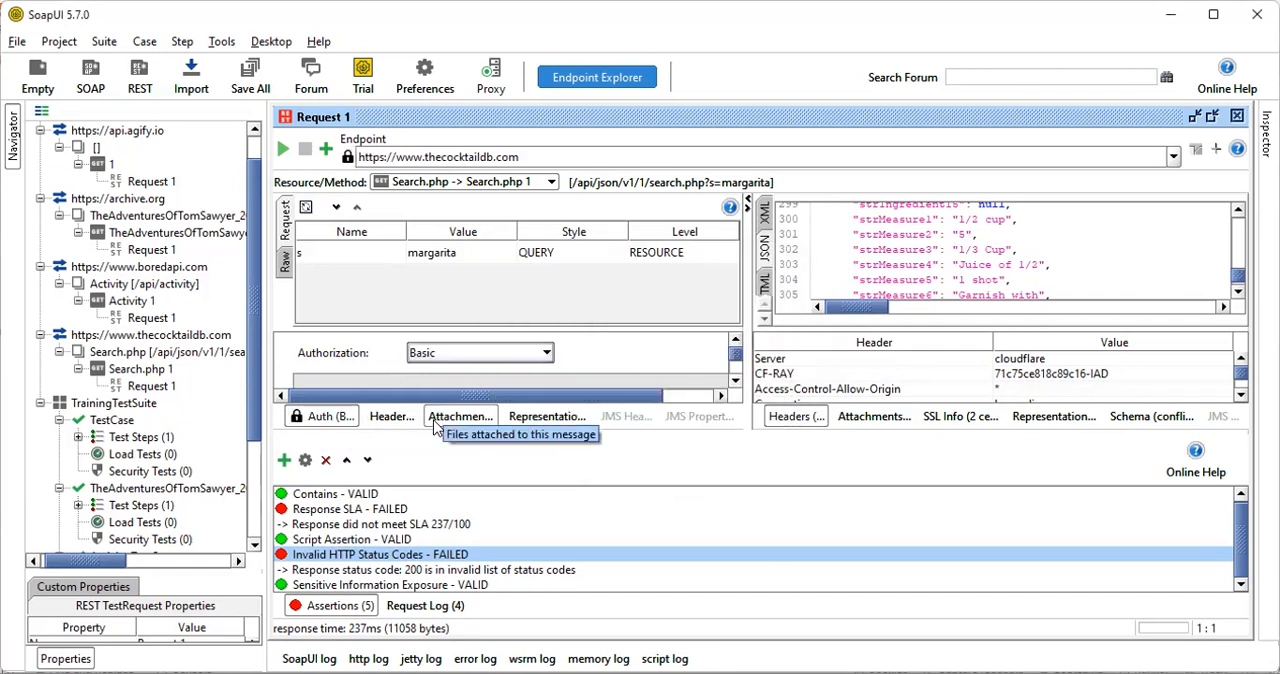
# Examine the Basic authorization's settings, including username, domain and pre-emptive authentication
pyautogui.scroll(-2, 625, 376)
pyautogui.click(735, 381)
pyautogui.click(733, 378)
pyautogui.click(733, 378)
pyautogui.click(733, 378)
pyautogui.moveTo(734, 356); pyautogui.dragTo(734, 366)
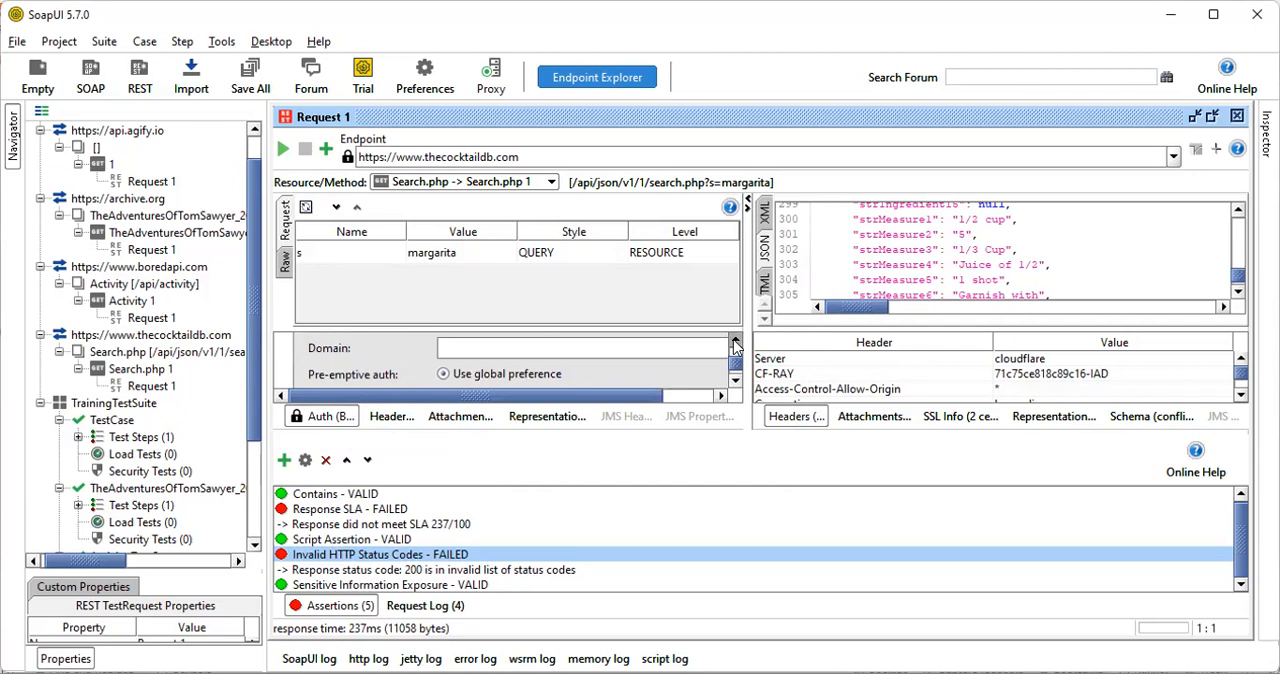
pyautogui.click(735, 342)
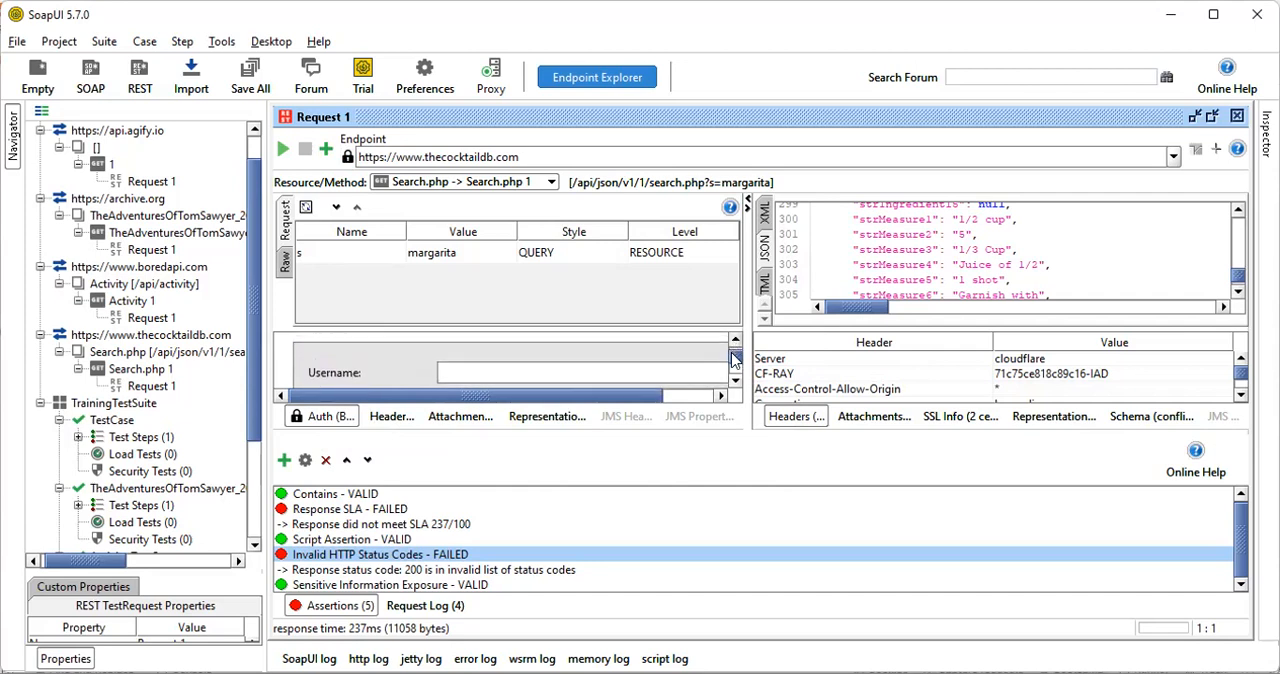
# Review the pre-emptive authentication options of the Basic authorization
pyautogui.click(735, 381)
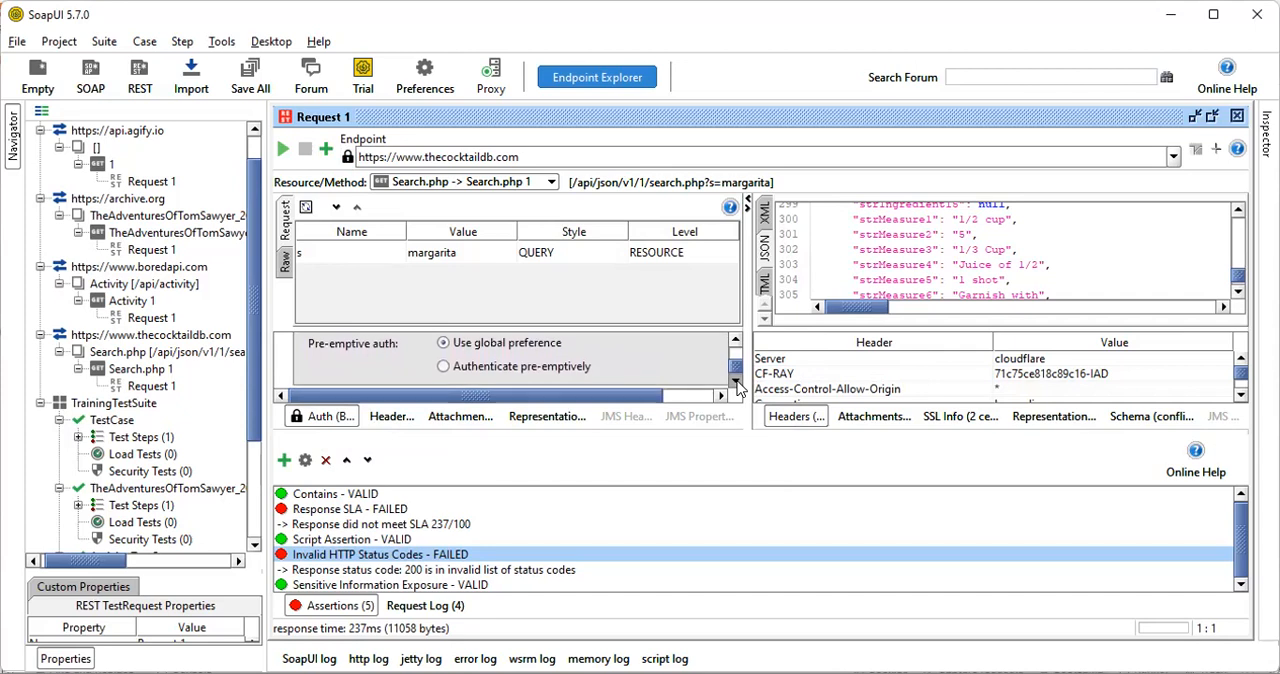
pyautogui.scroll(3, 628, 358)
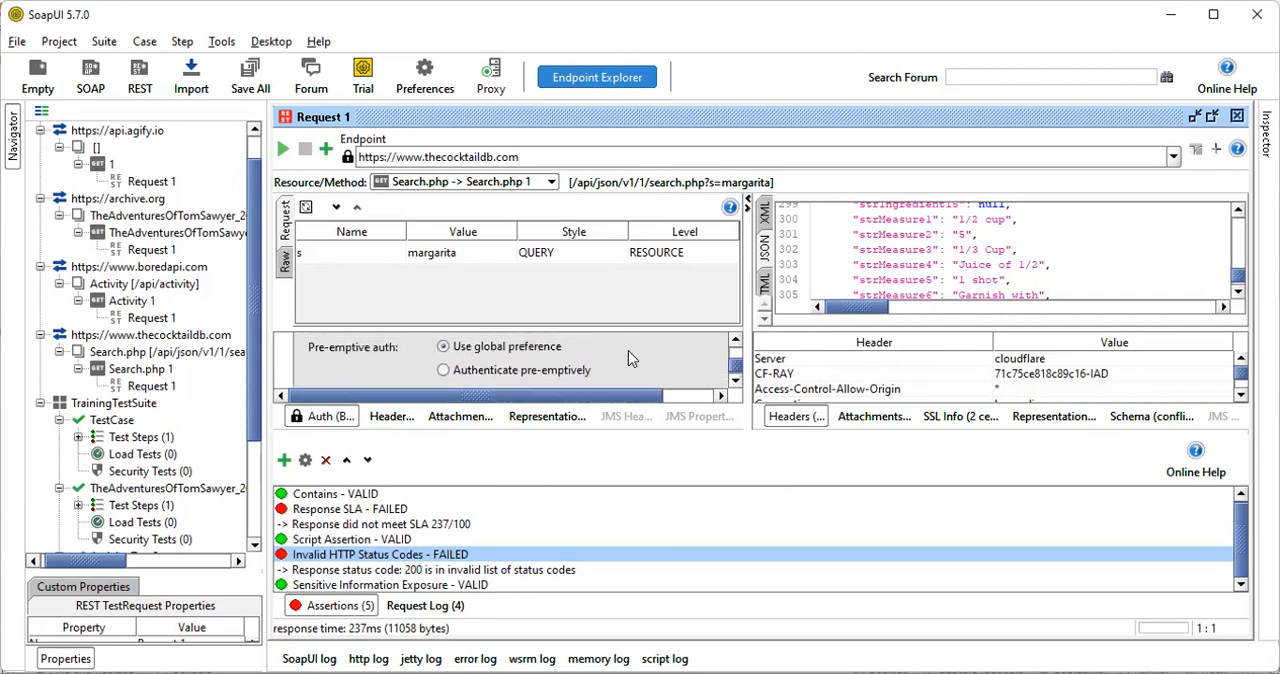
pyautogui.scroll(2, 628, 350)
pyautogui.scroll(4, 628, 350)
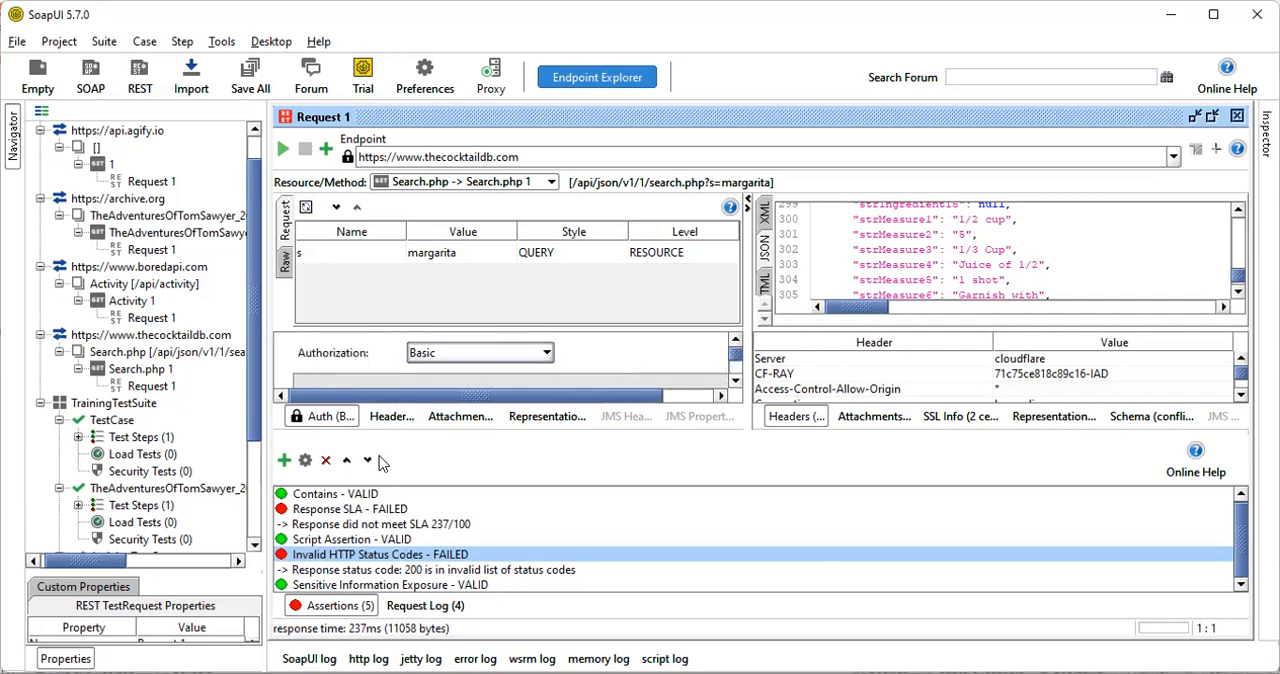
# Add a new OAuth 2.0 authorization with the profile name Profile 1 to the Search.php test request
pyautogui.click(320, 418)
pyautogui.click(322, 421)
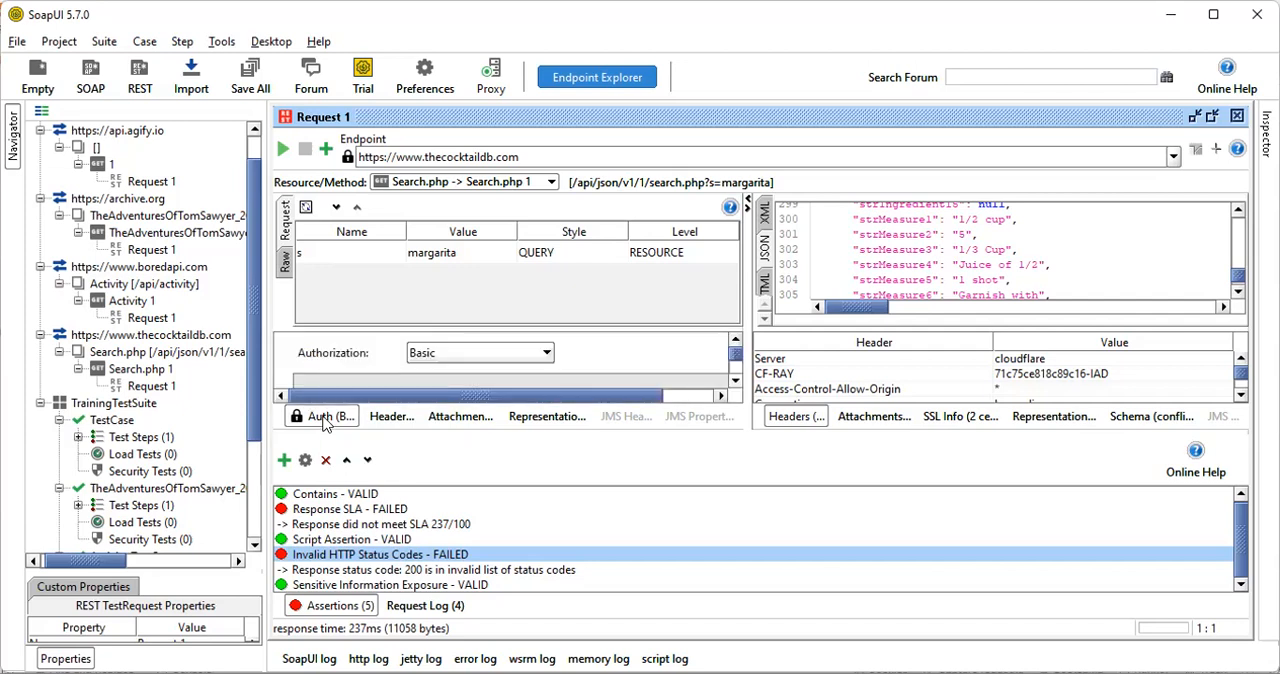
pyautogui.click(546, 352)
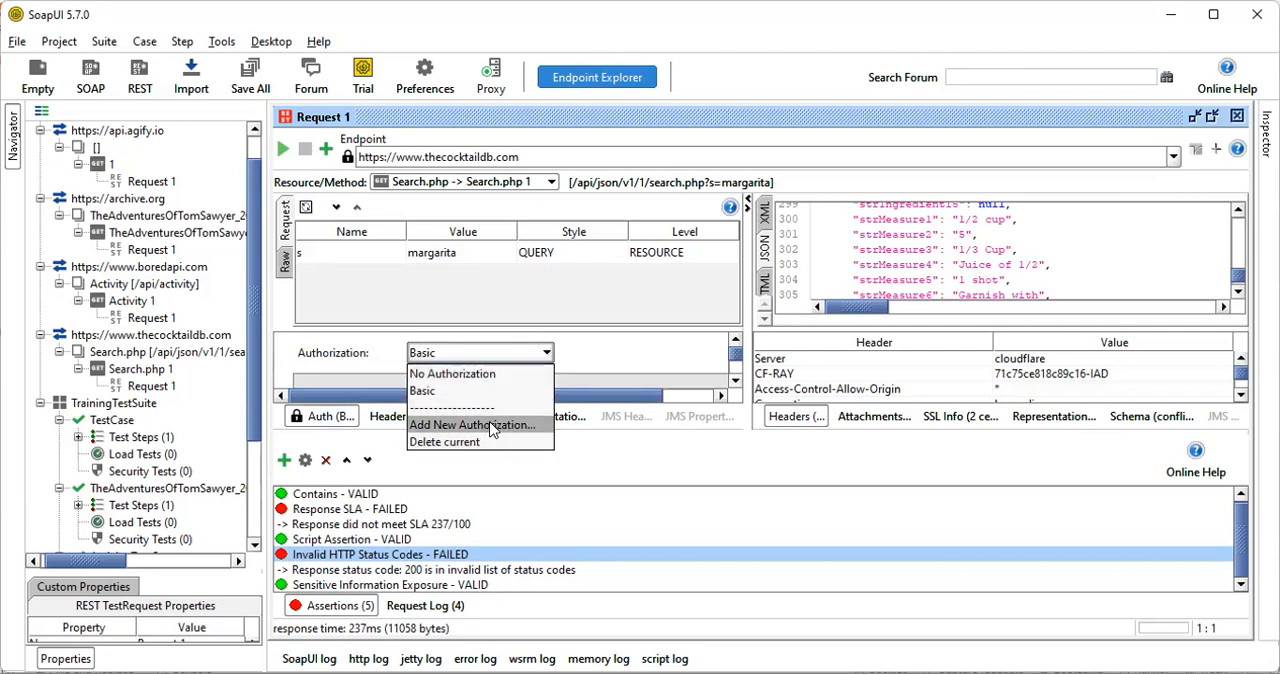
pyautogui.click(491, 426)
pyautogui.click(650, 330)
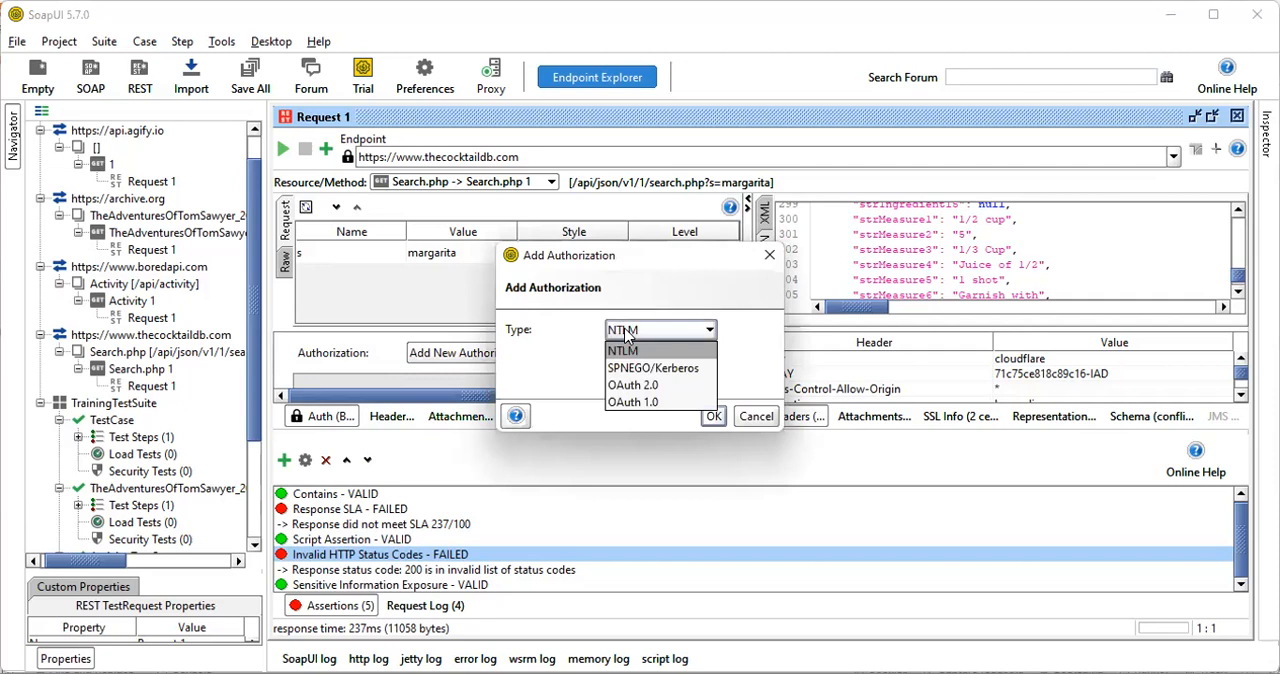
pyautogui.click(662, 386)
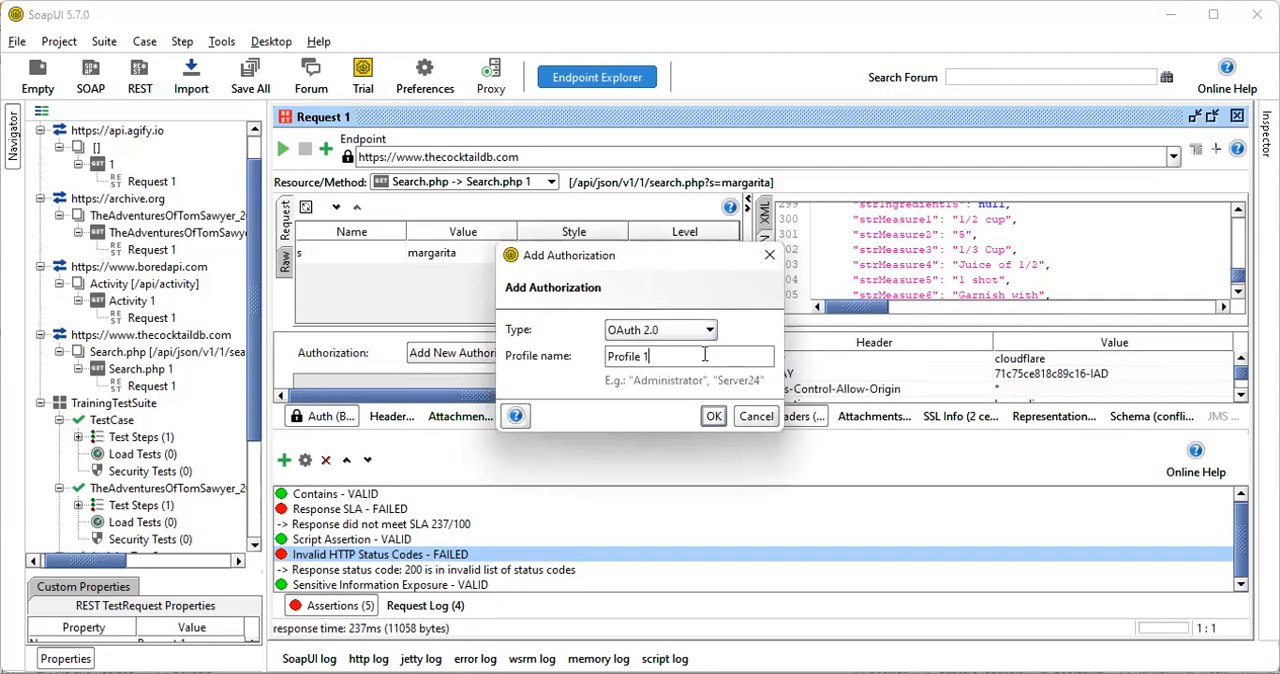
pyautogui.click(713, 416)
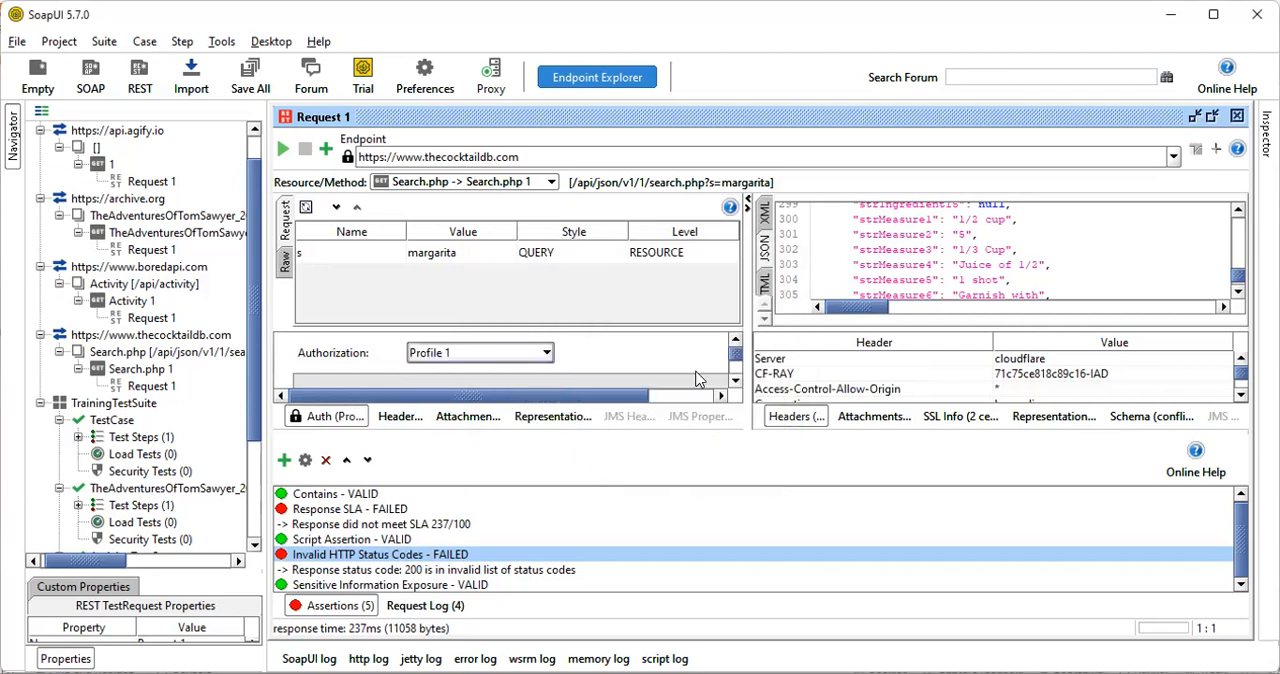
# Examine the OAuth 2.0 profile's settings, including the access token field, the Get Token option and the advanced options
pyautogui.scroll(-3, 590, 357)
pyautogui.scroll(-5, 590, 355)
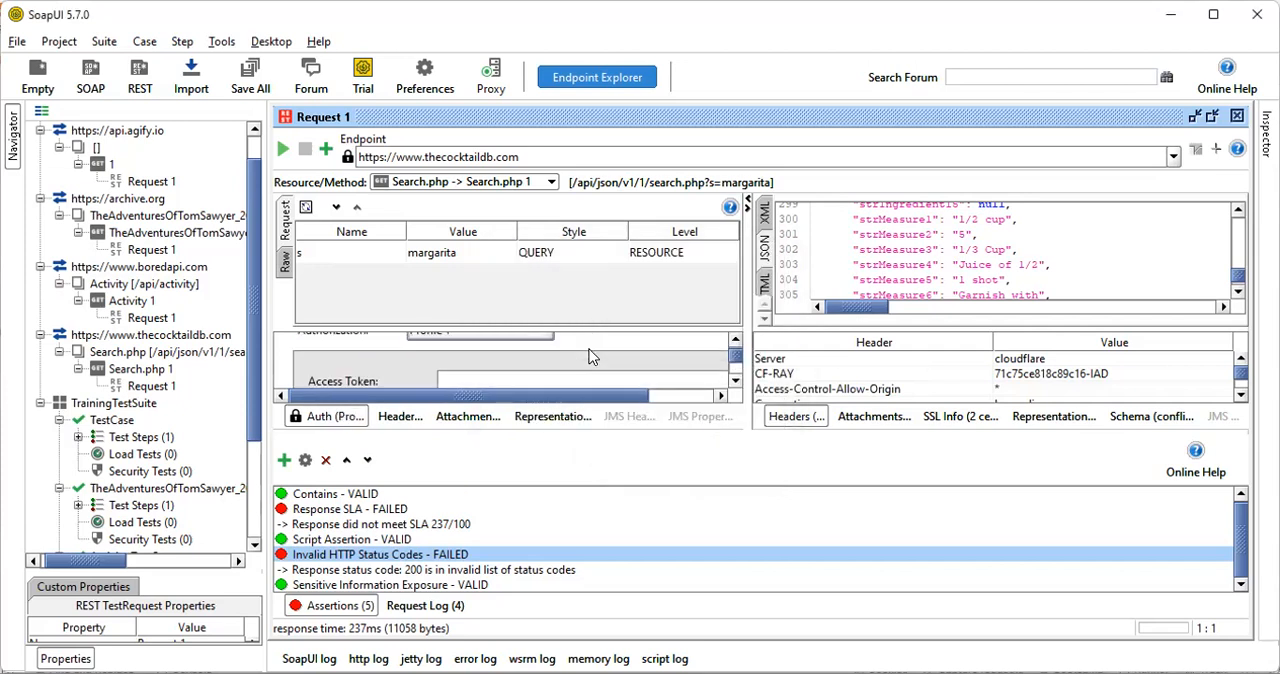
pyautogui.scroll(-4, 590, 350)
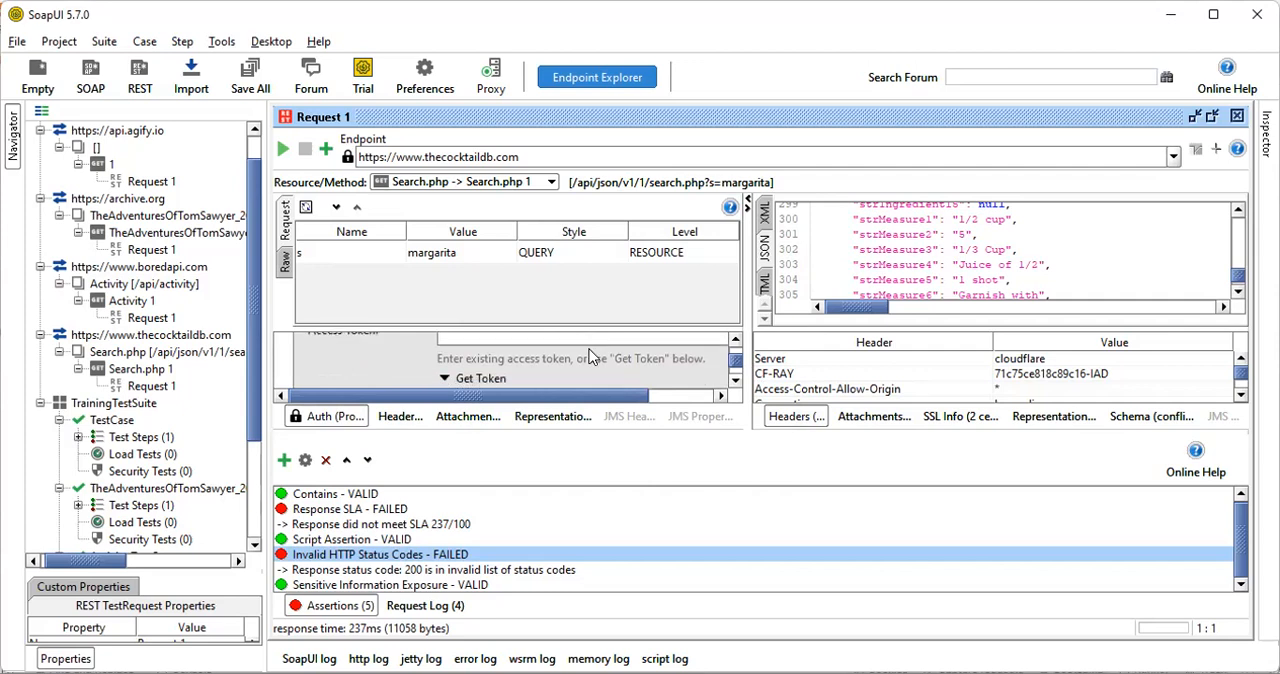
pyautogui.scroll(-2, 595, 366)
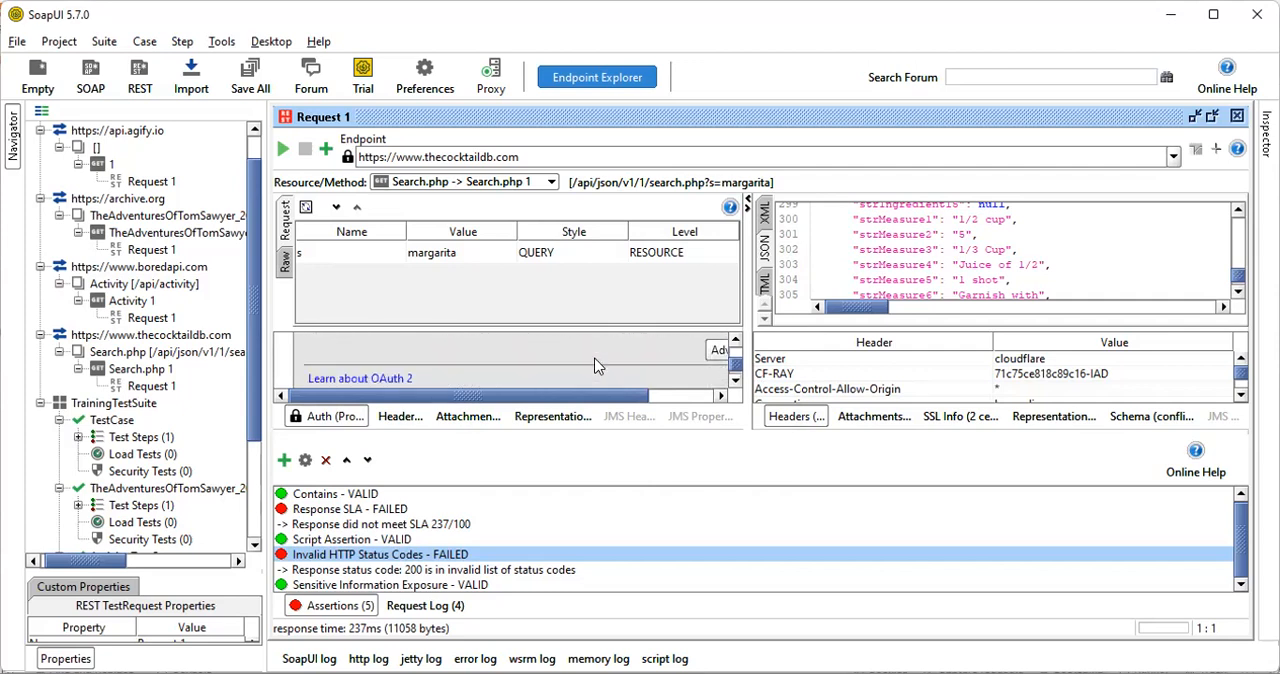
pyautogui.moveTo(605, 396); pyautogui.dragTo(735, 398)
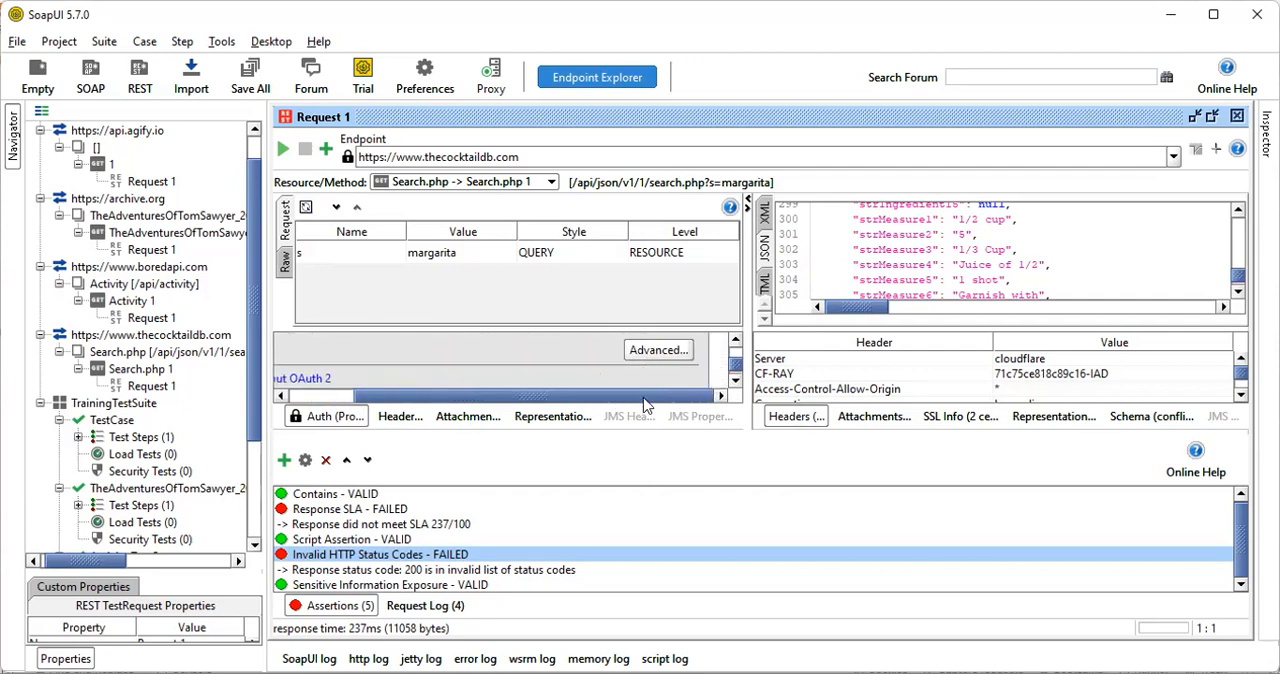
pyautogui.moveTo(648, 398); pyautogui.dragTo(508, 400)
pyautogui.scroll(1, 510, 378)
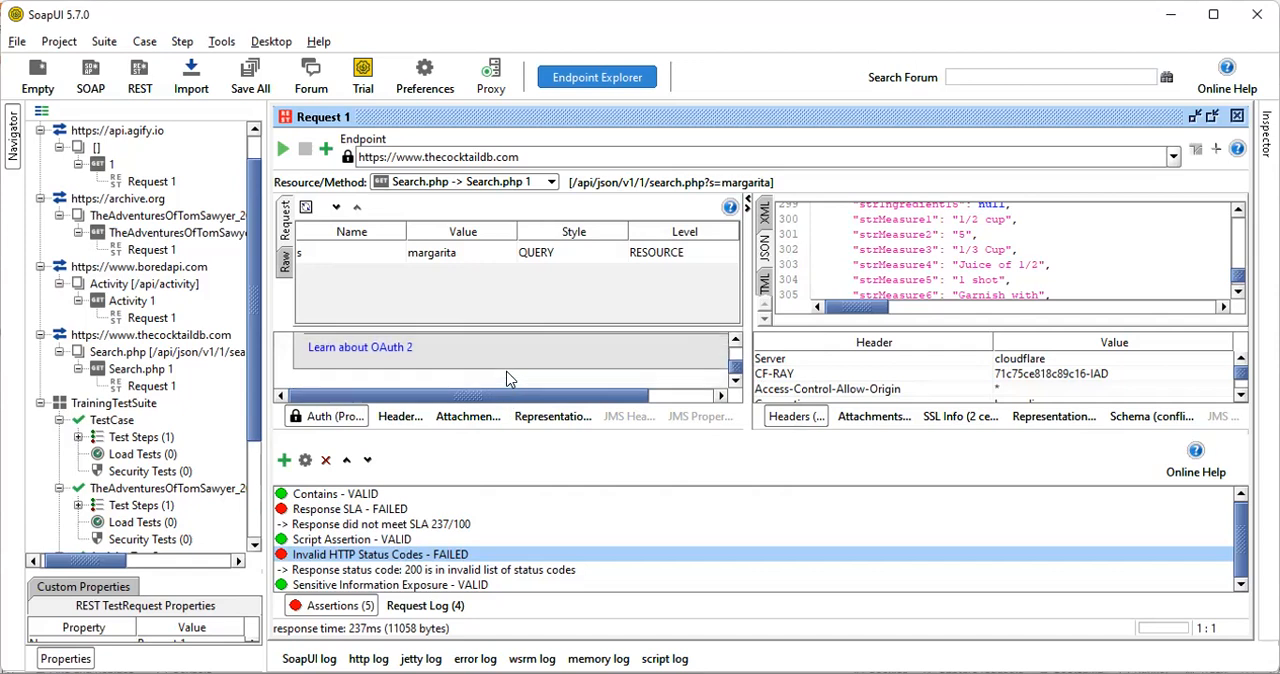
pyautogui.scroll(2, 507, 379)
pyautogui.scroll(3, 510, 365)
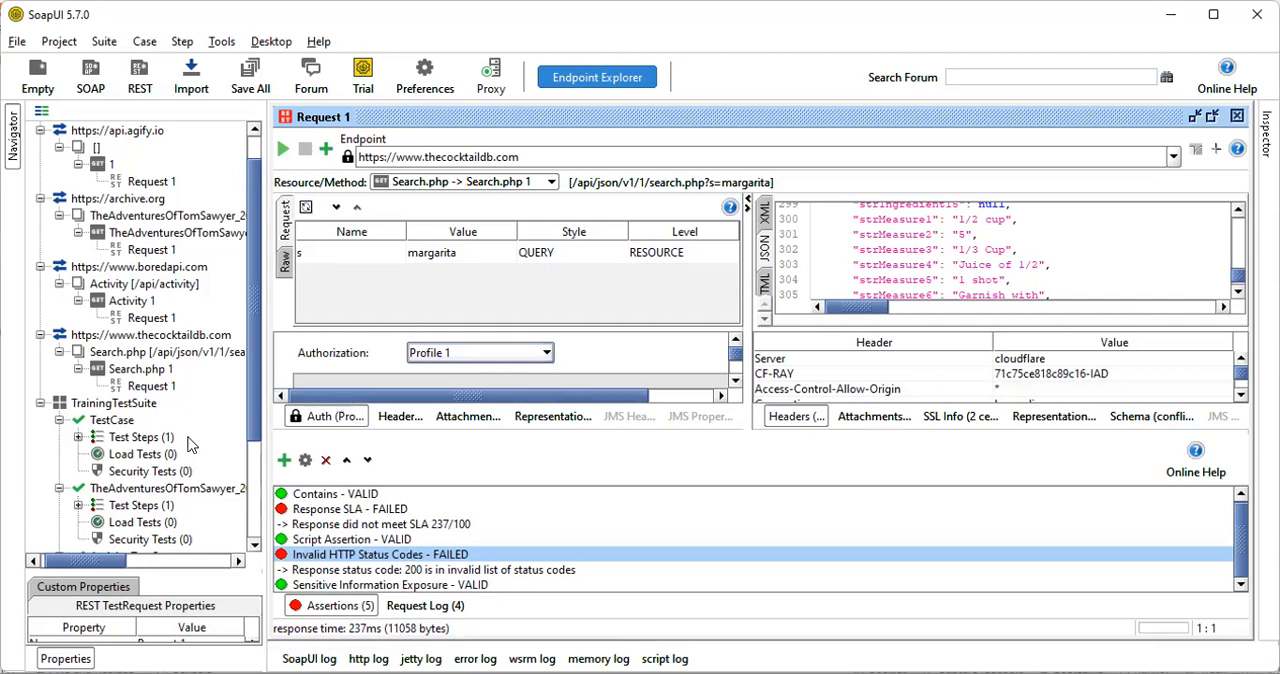
pyautogui.moveTo(256, 410); pyautogui.dragTo(258, 545)
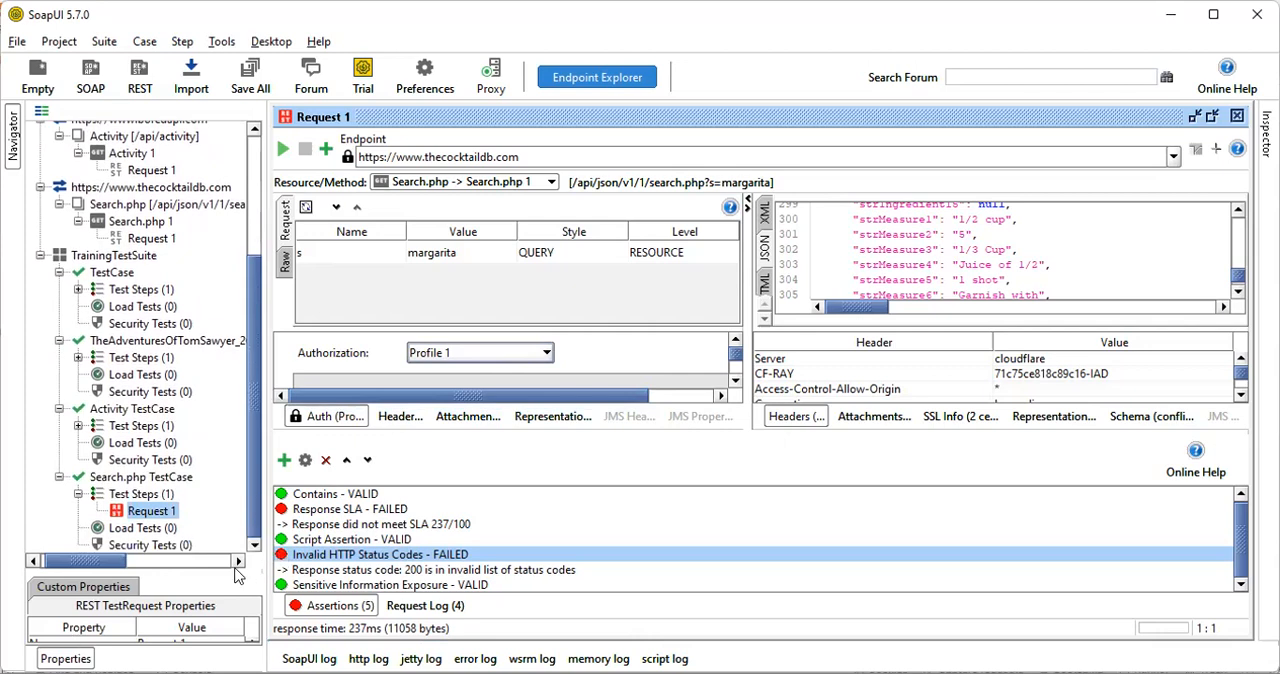
pyautogui.scroll(5, 203, 428)
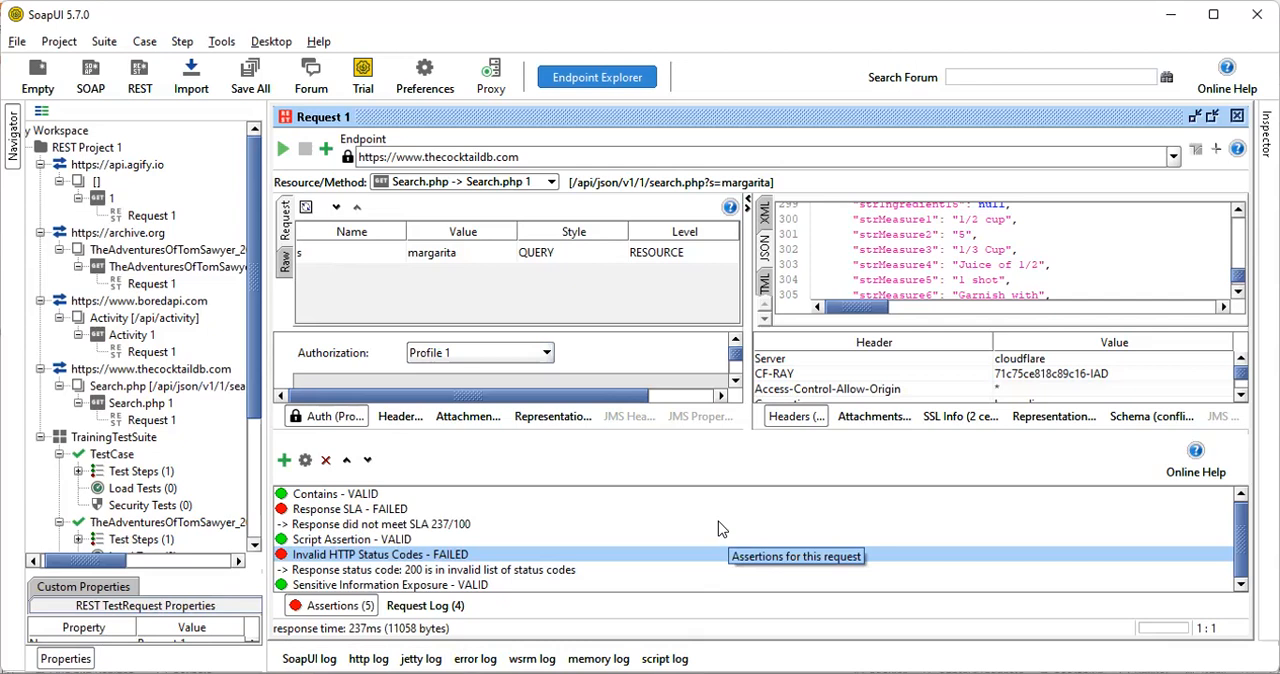
# Open the project's TestRunner launch settings, view the basic arguments for TrainingTestSuite, and close them without launching
pyautogui.click(16, 42)
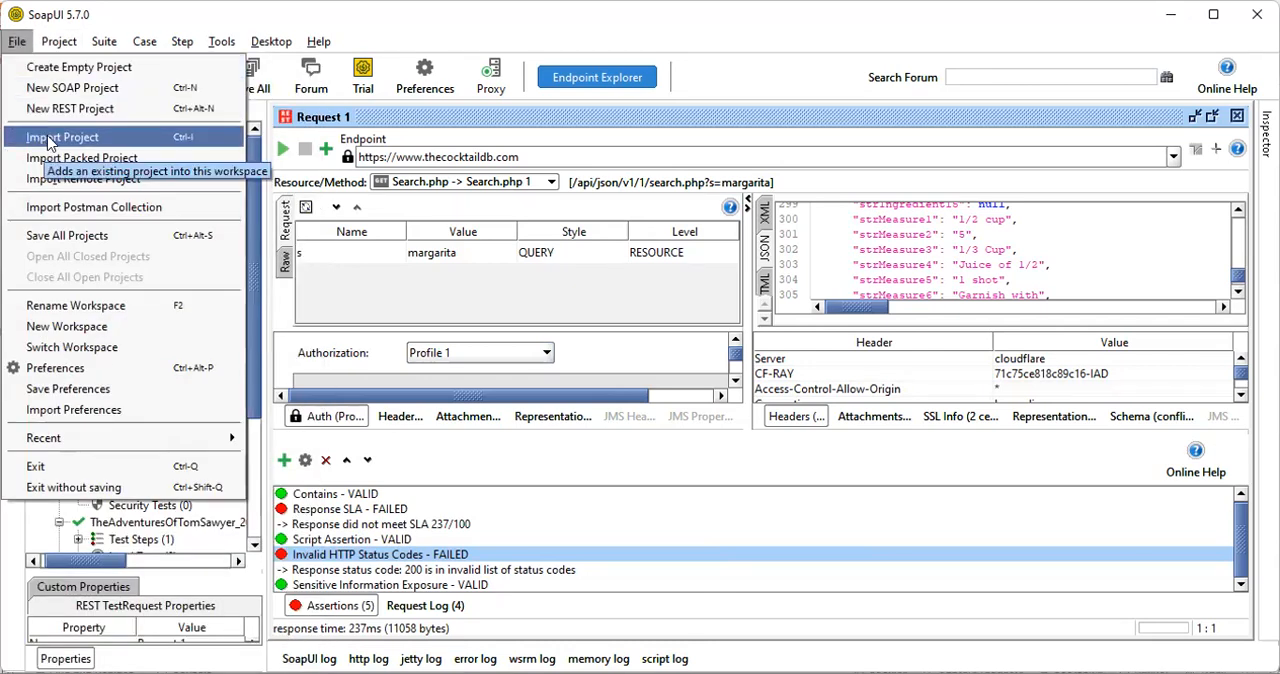
pyautogui.moveTo(60, 42)
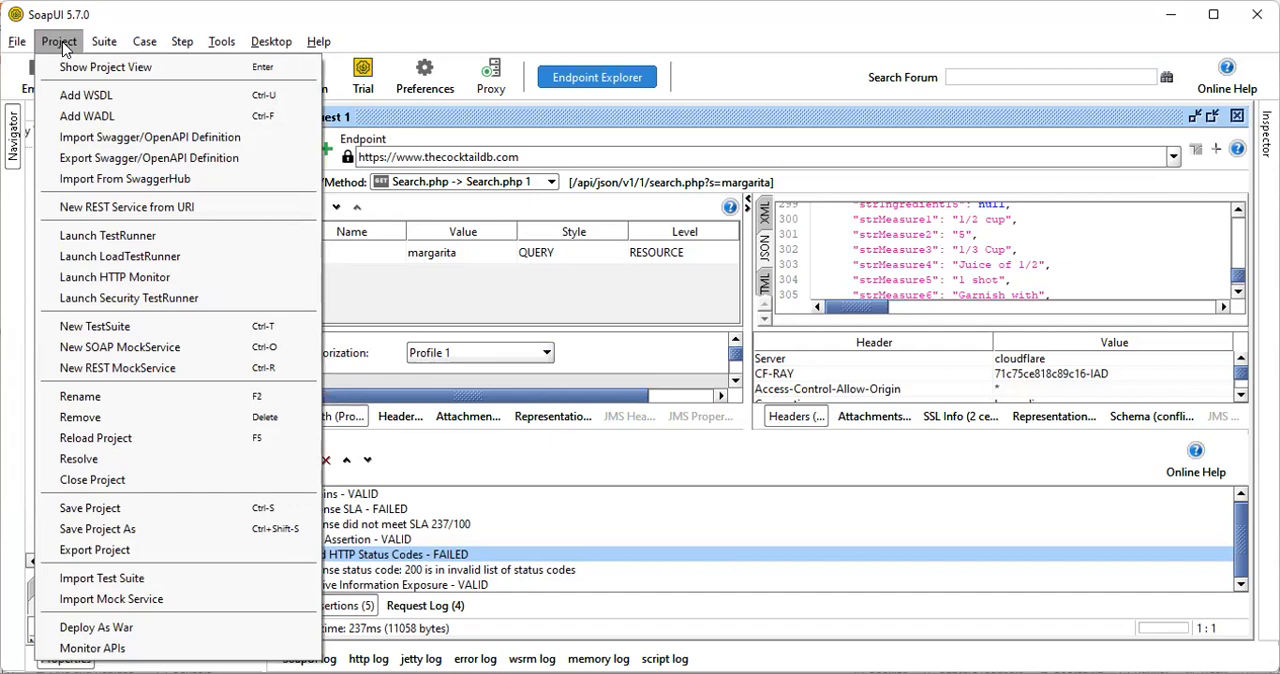
pyautogui.moveTo(100, 42)
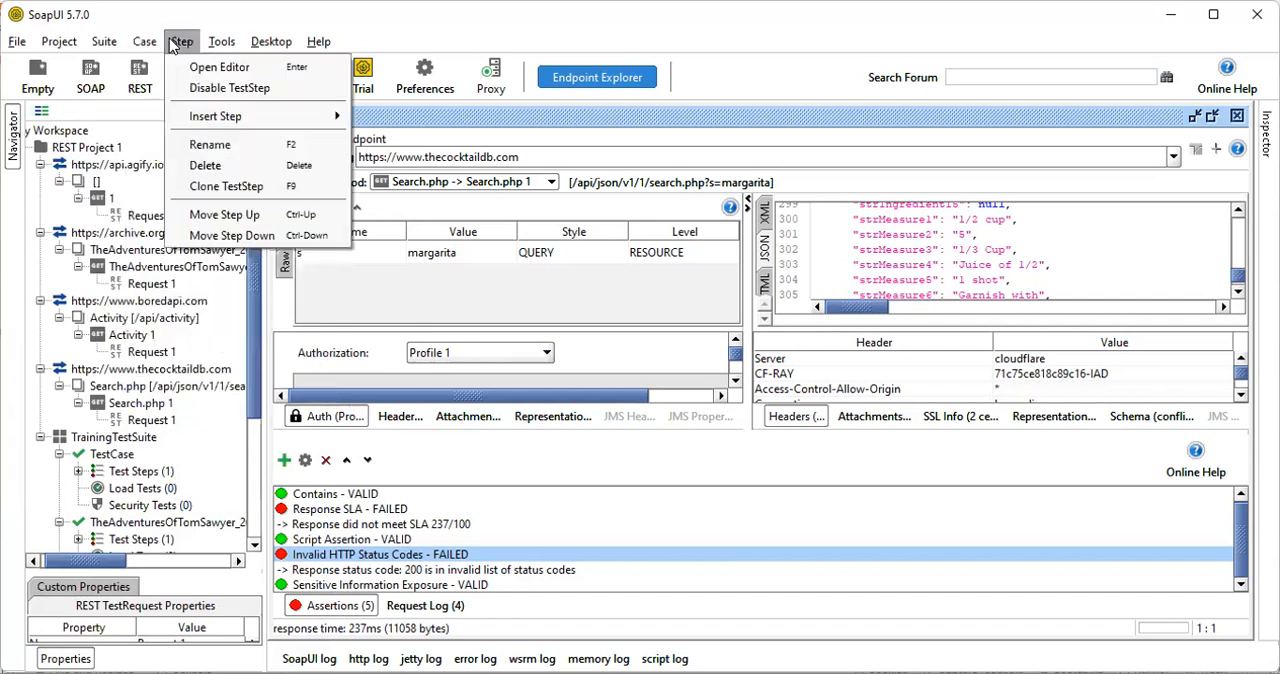
pyautogui.moveTo(220, 48)
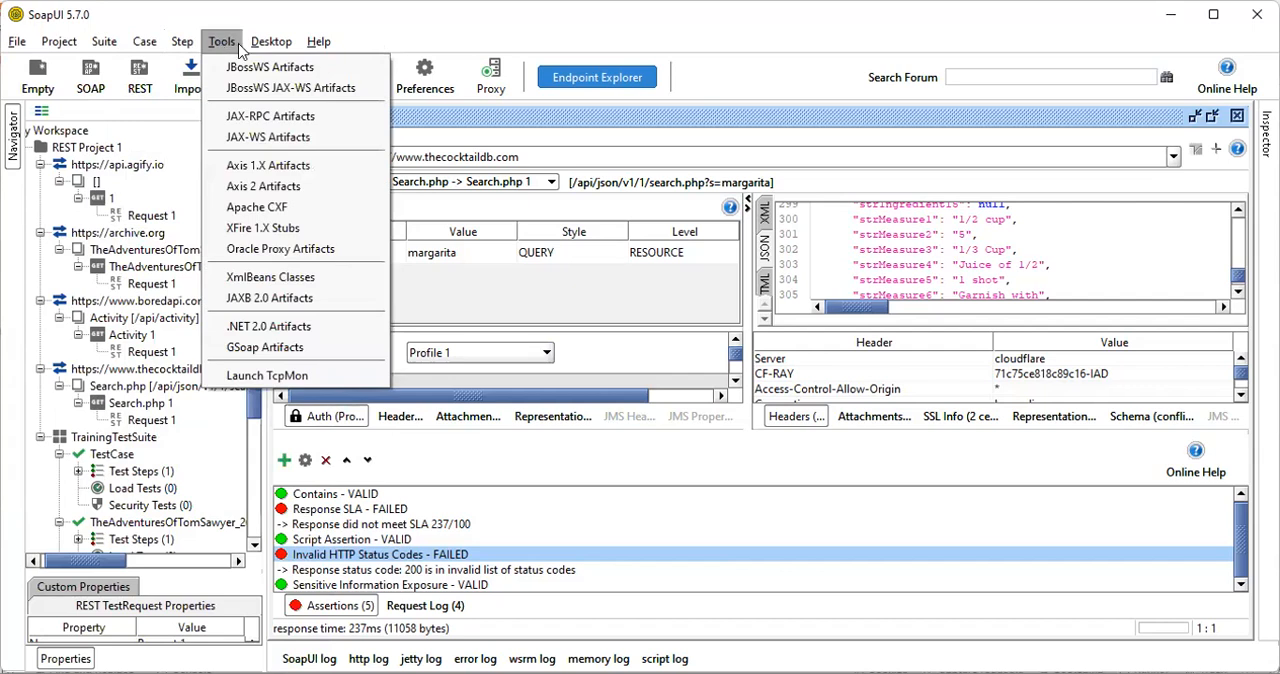
pyautogui.moveTo(262, 44)
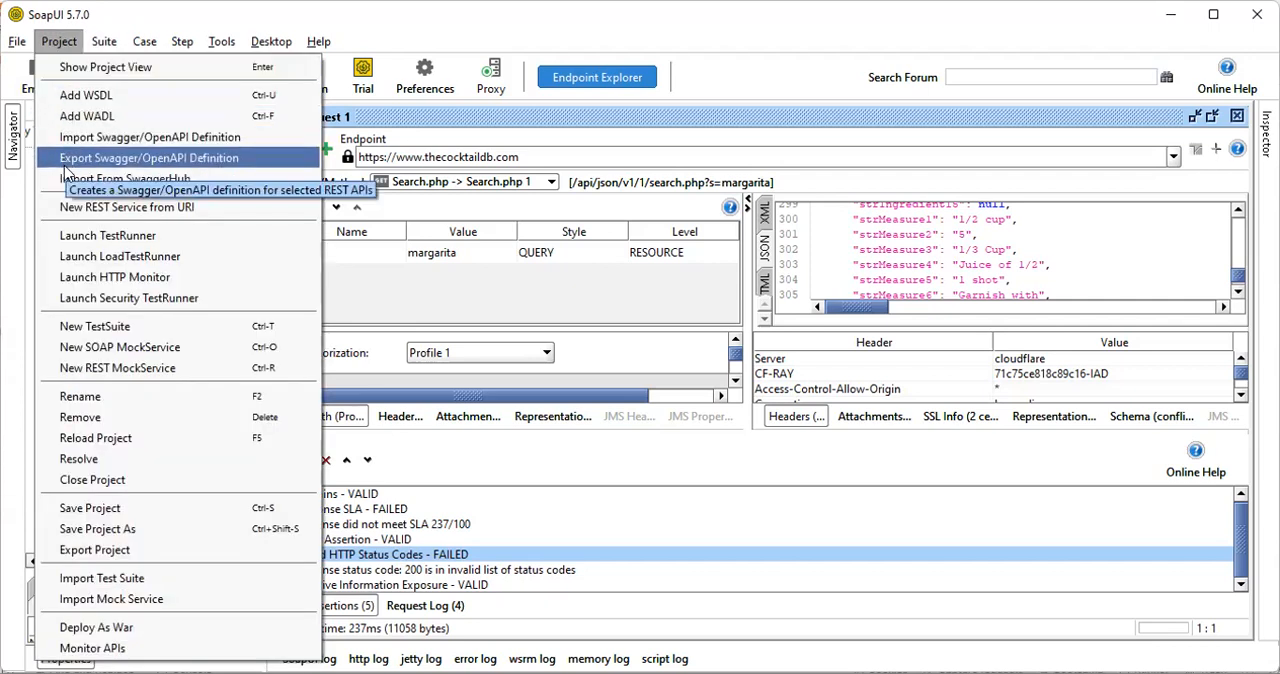
pyautogui.click(88, 237)
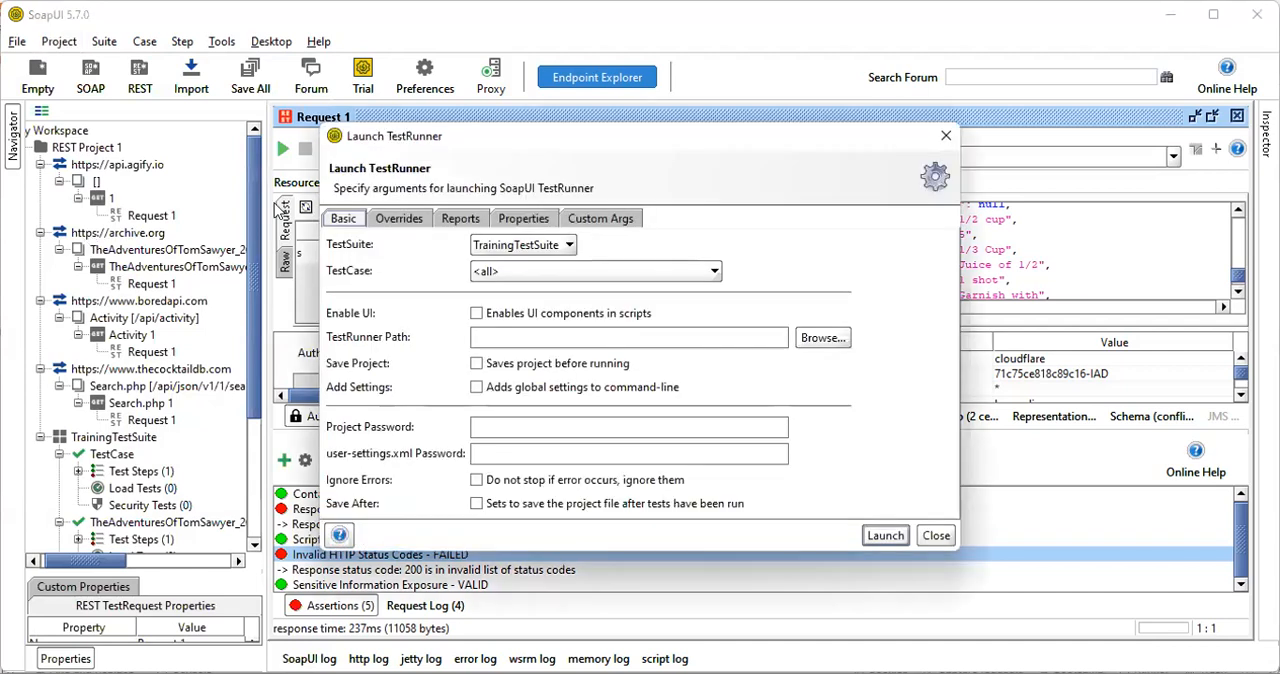
pyautogui.click(934, 537)
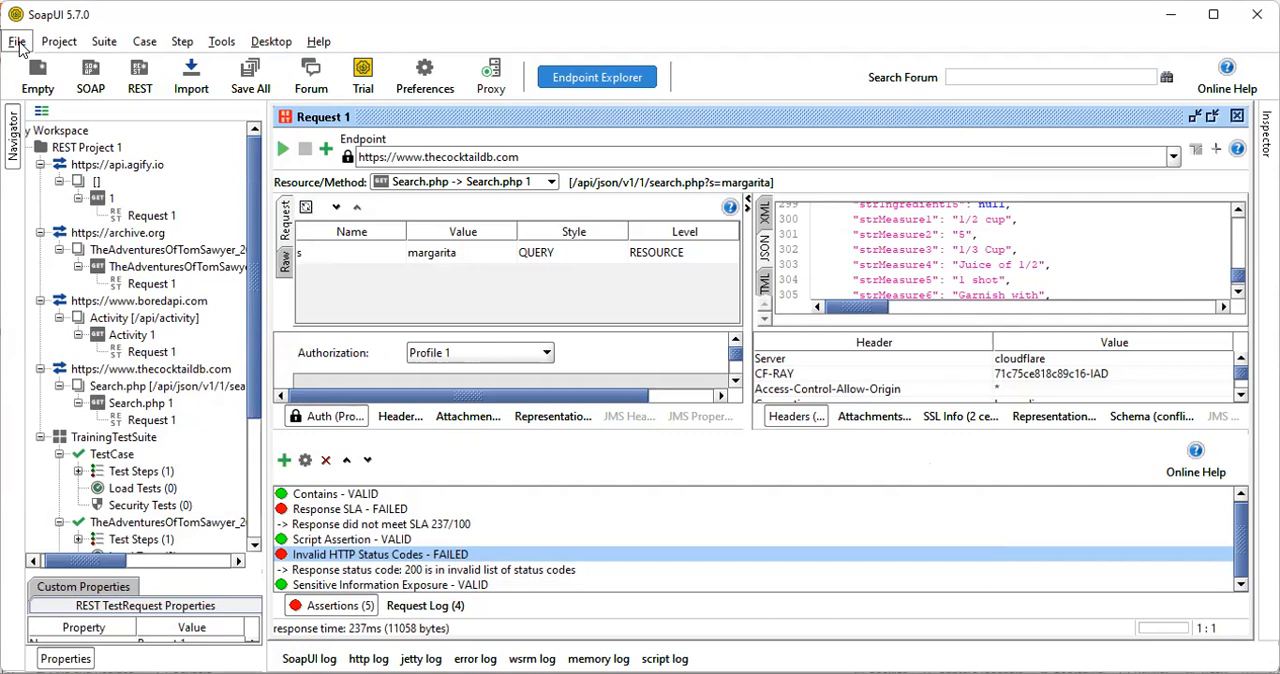
pyautogui.click(17, 43)
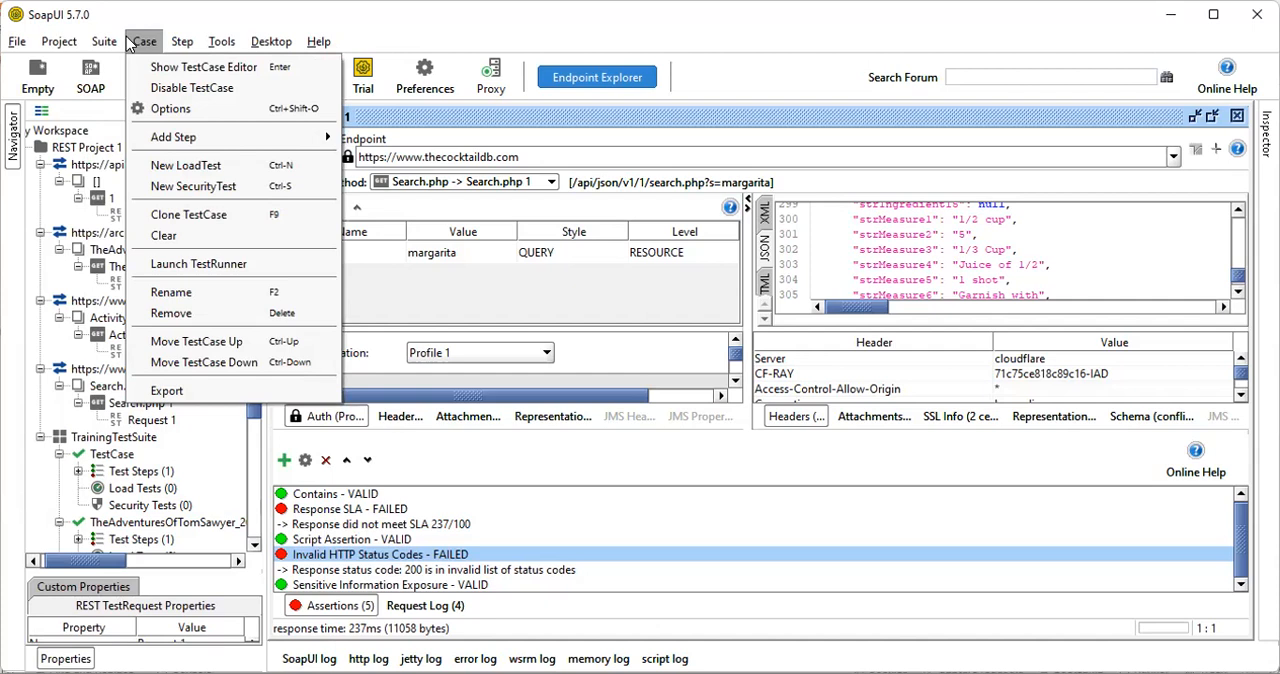
pyautogui.moveTo(172, 45)
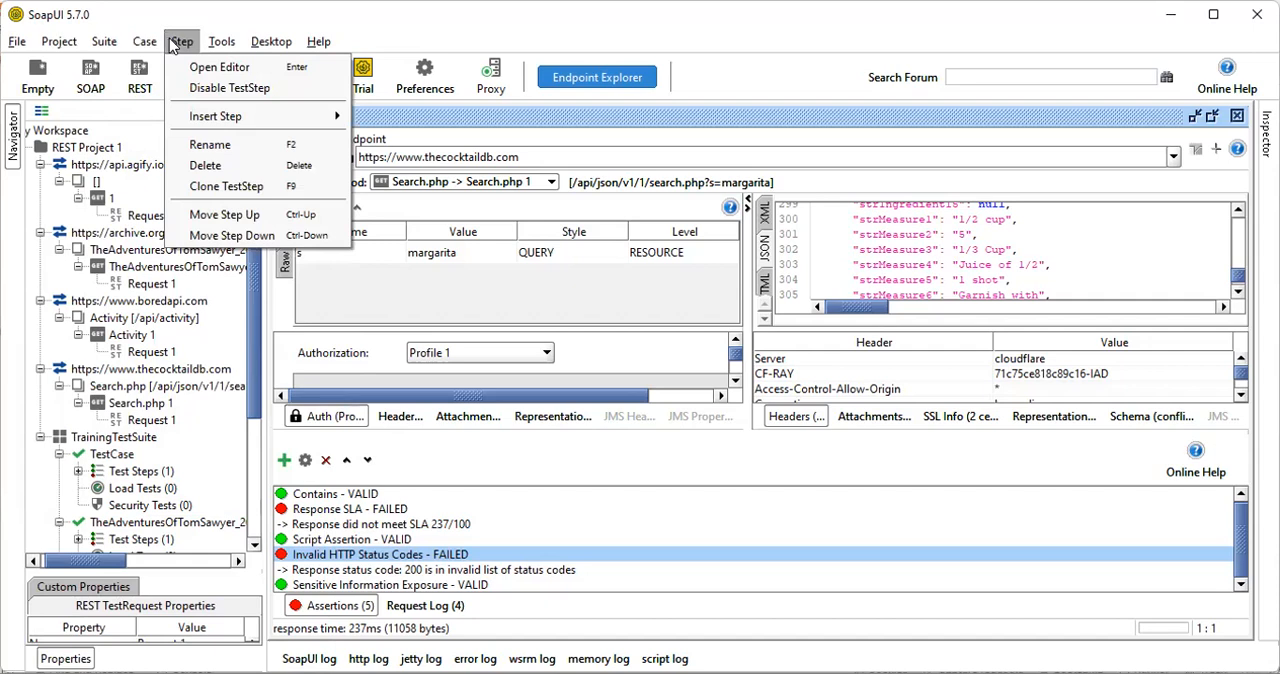
pyautogui.moveTo(216, 46)
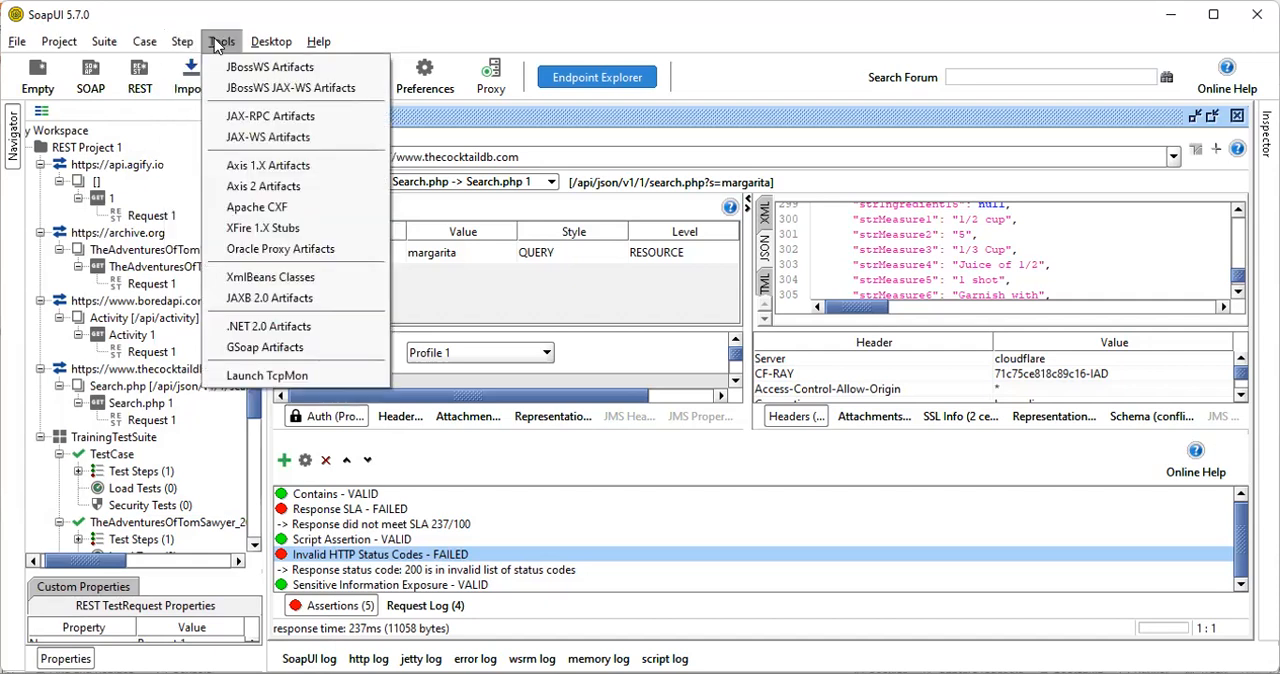
pyautogui.moveTo(267, 44)
pyautogui.moveTo(309, 45)
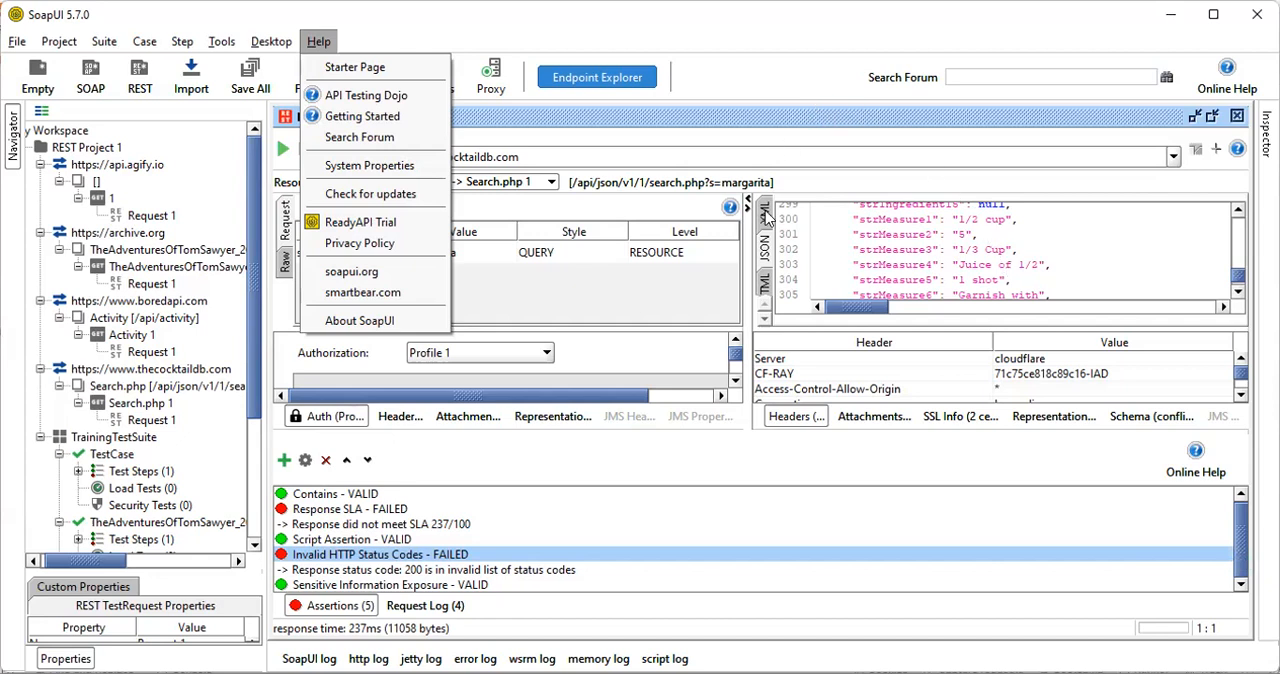
pyautogui.click(849, 70)
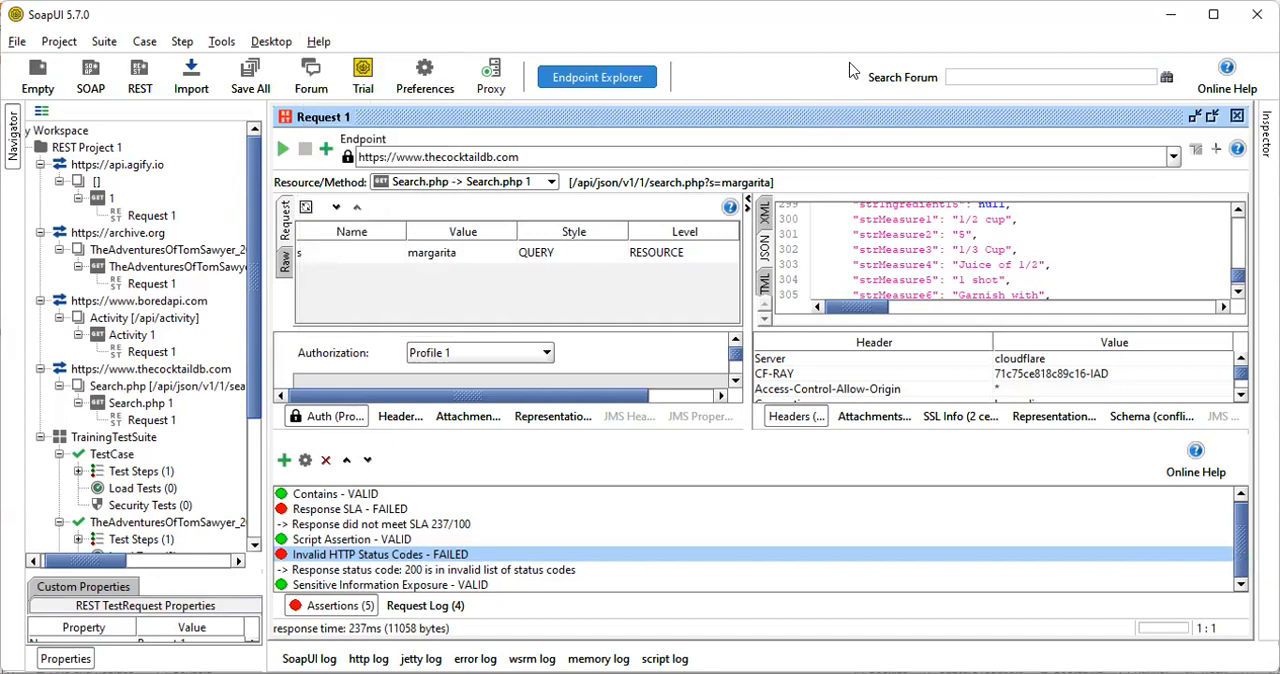